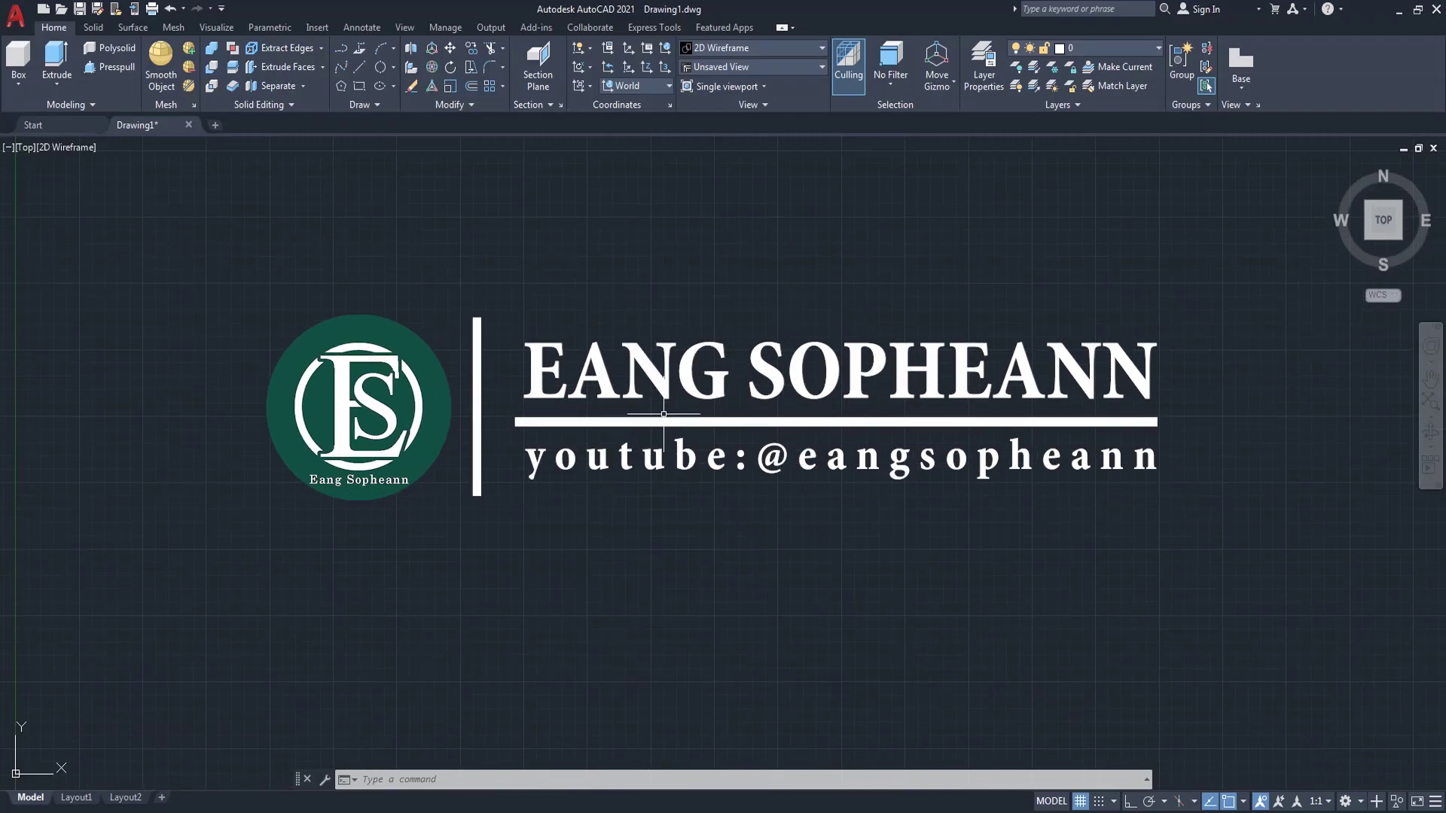
- Draw an upright ellipse by centre, with Ortho on: vertical half-axis 12.5, horizontal half-axis 8
{"action": "left_click", "coordinate": [382, 87]}
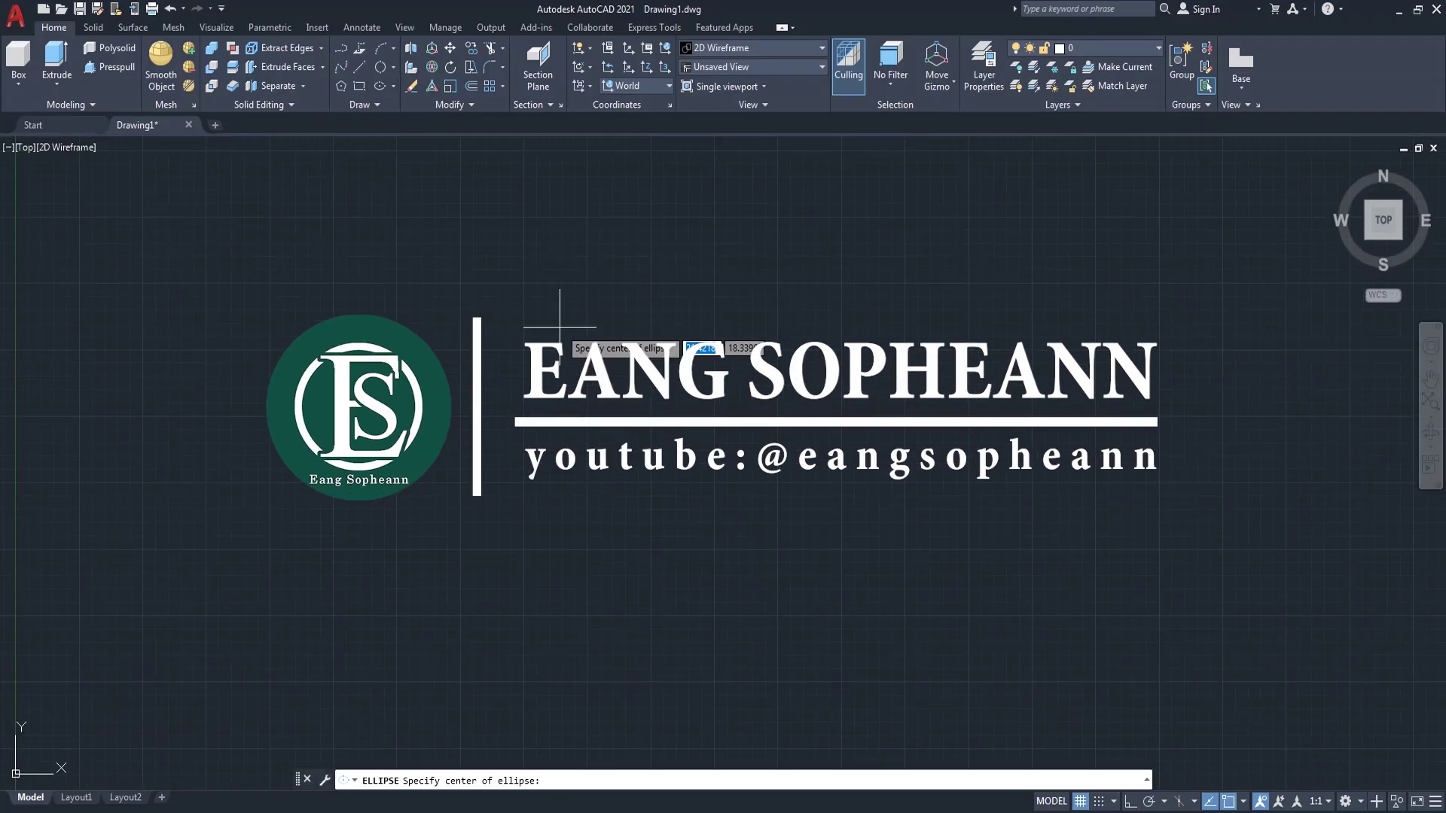
{"action": "left_click", "coordinate": [699, 453]}
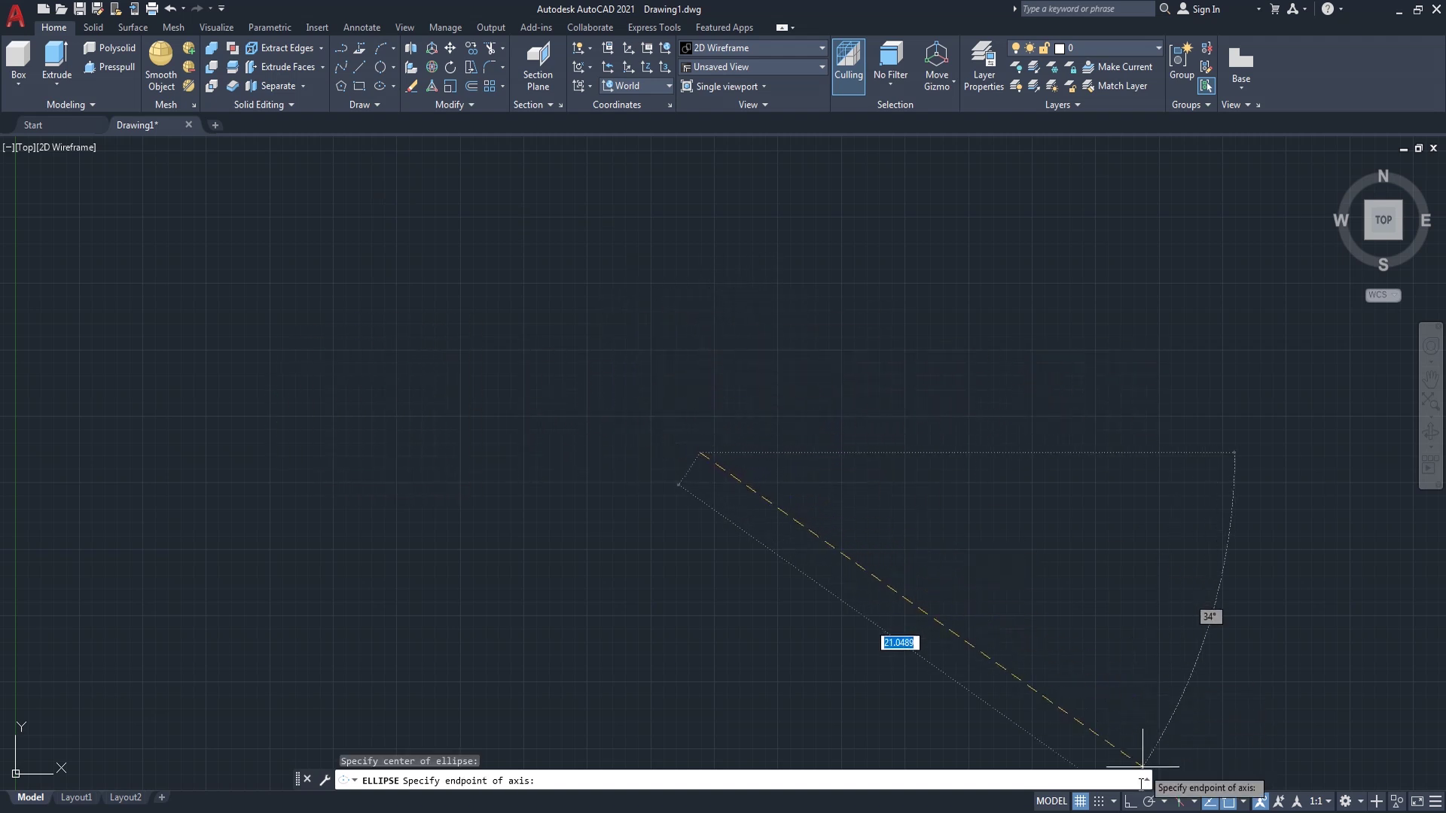
{"action": "left_click", "coordinate": [1130, 802]}
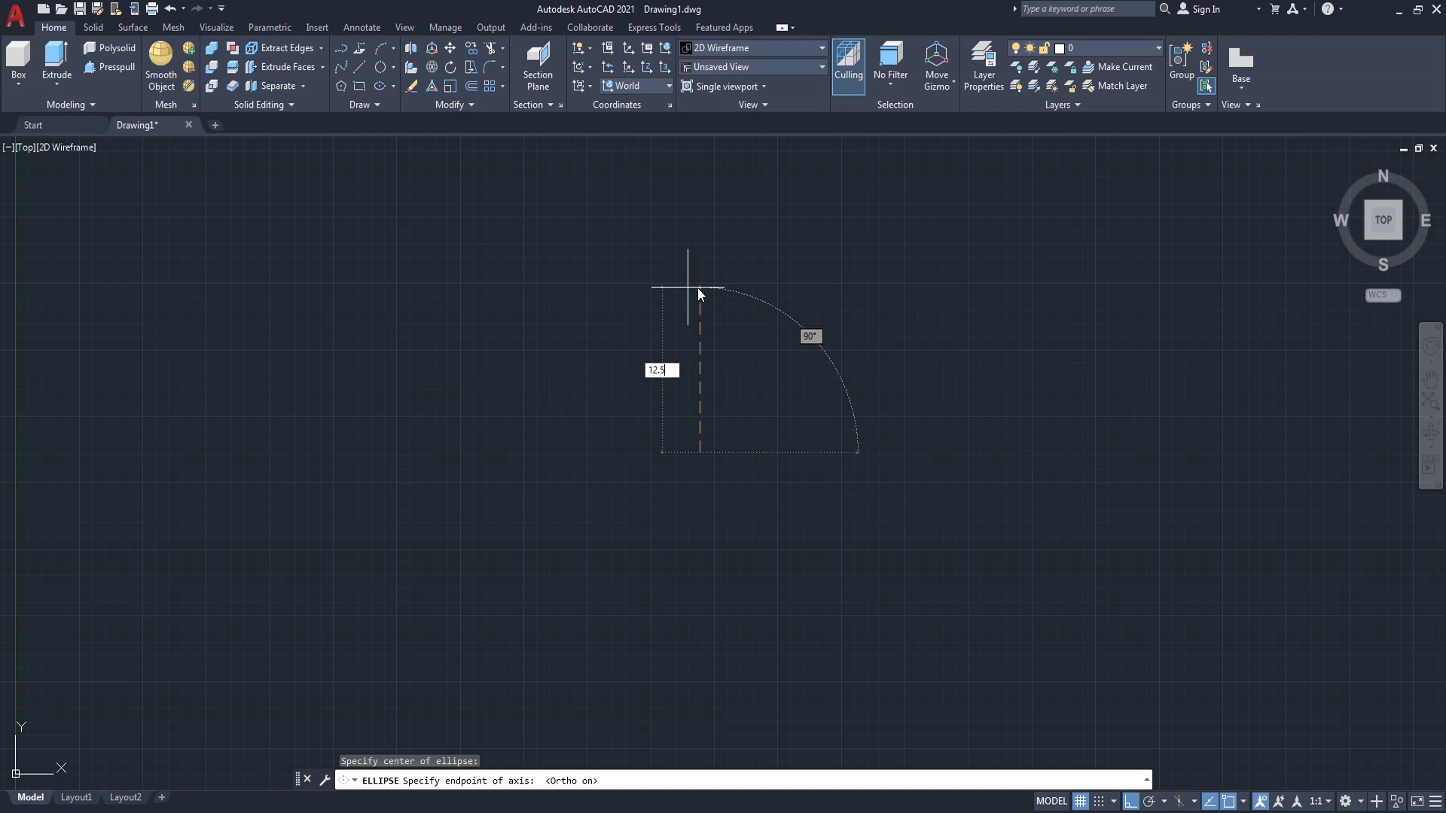
{"action": "key", "text": "Return"}
{"action": "scroll", "coordinate": [836, 407], "scroll_direction": "down", "scroll_amount": 2}
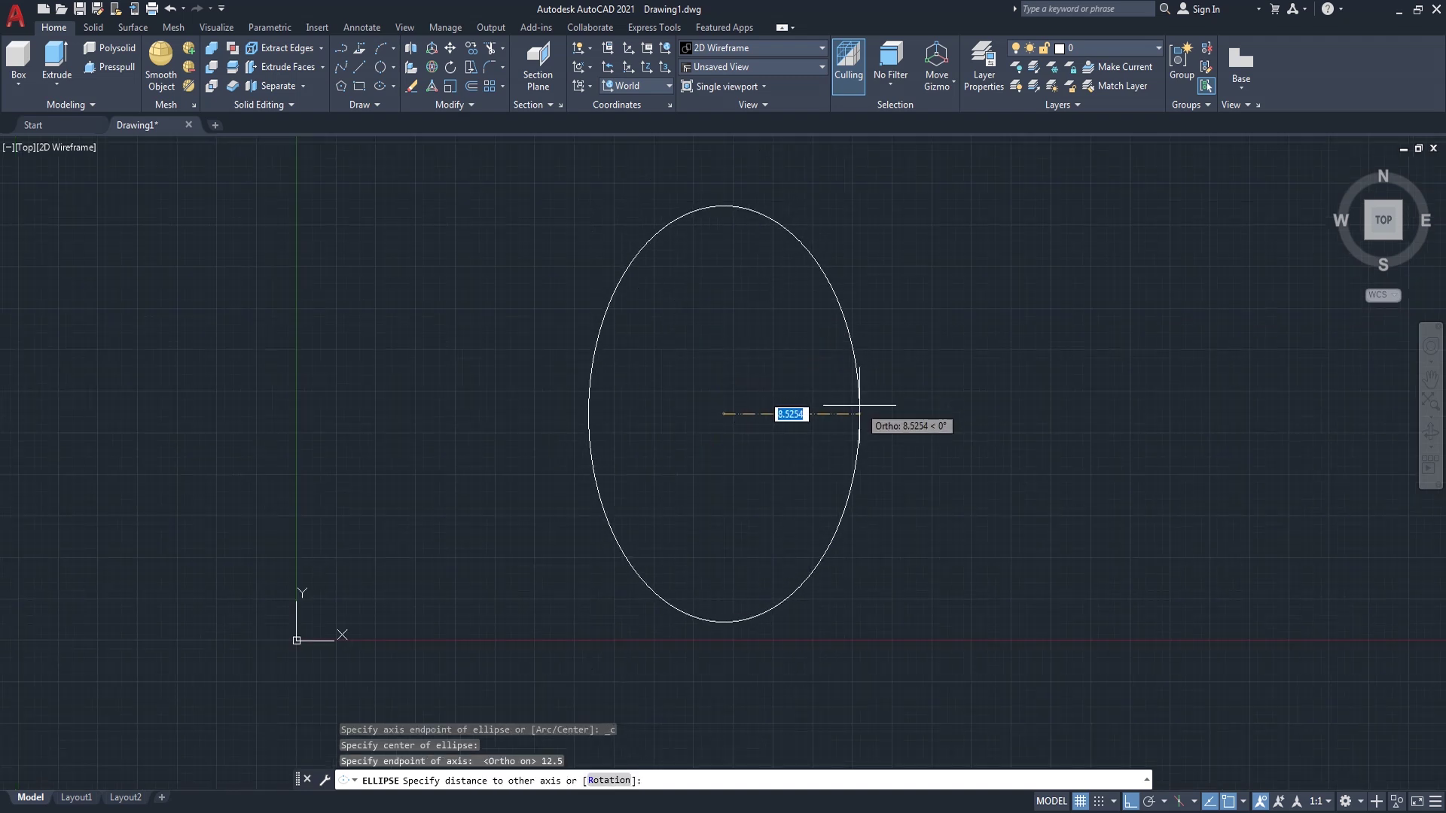
{"action": "type", "text": "8"}
{"action": "key", "text": "Return"}
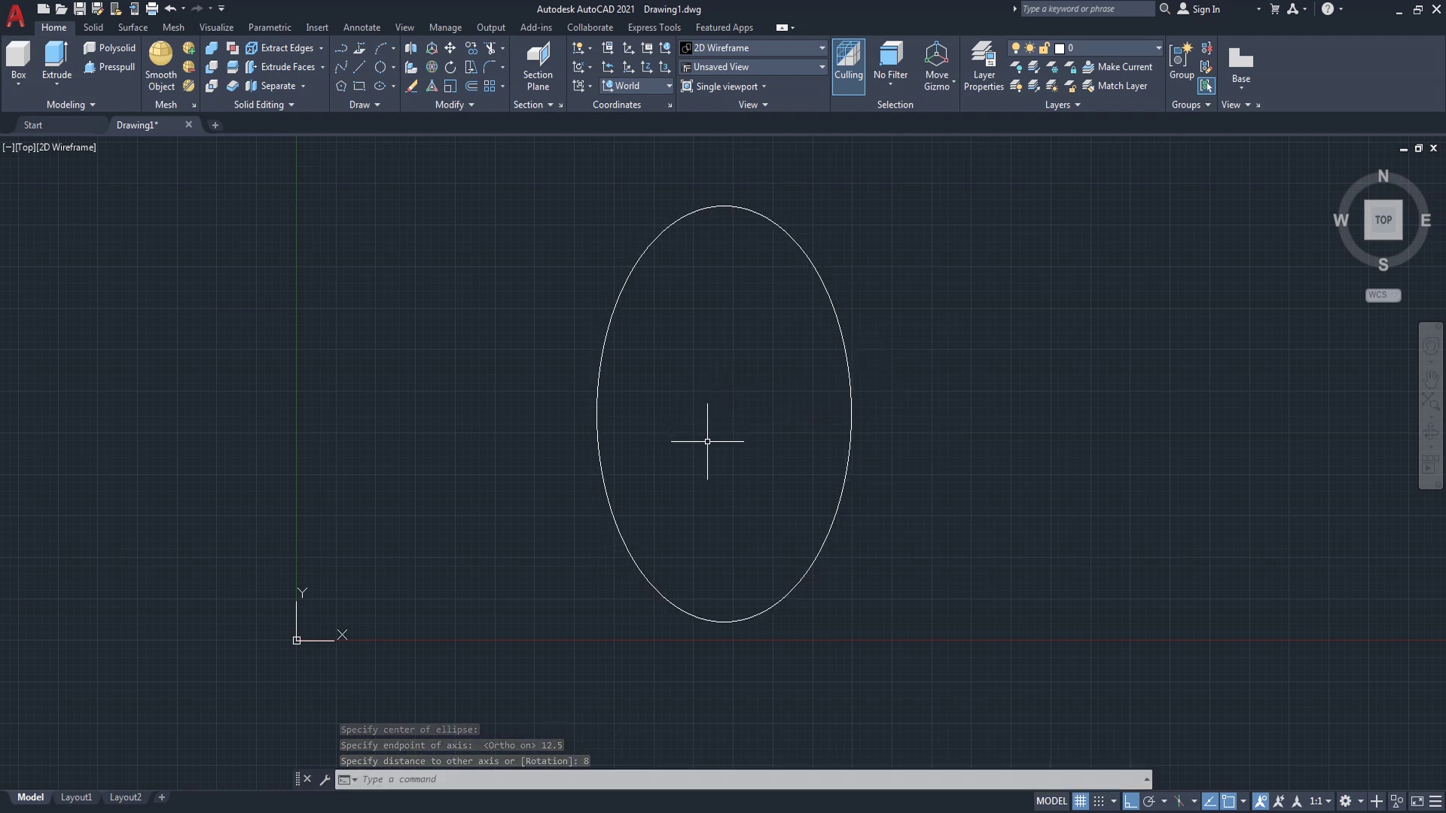
{"action": "type", "text": "c"}
{"action": "key", "text": "Return"}
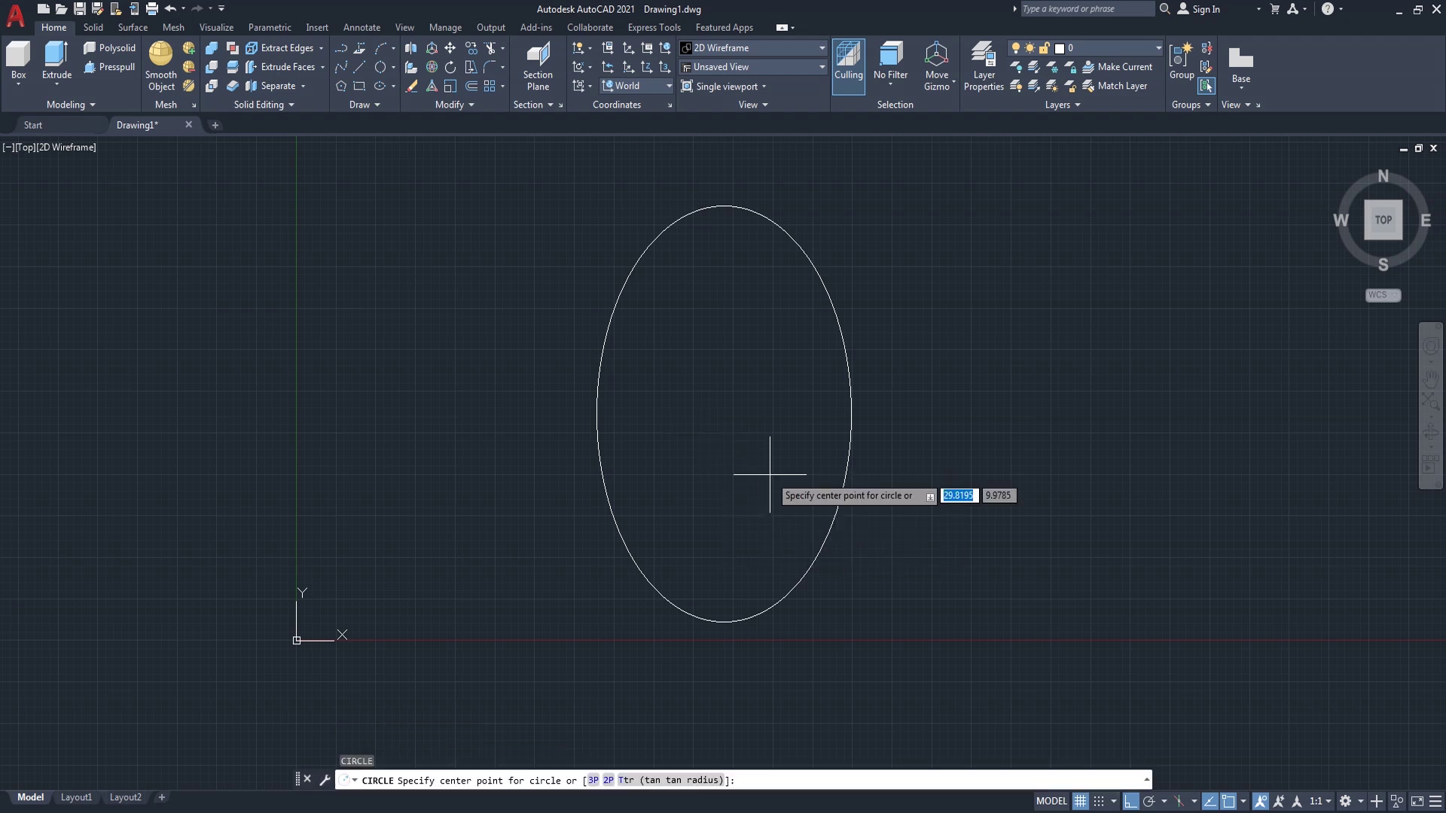
- Draw a 13-diameter circle centred on the ellipse's left edge
{"action": "left_click", "coordinate": [597, 413]}
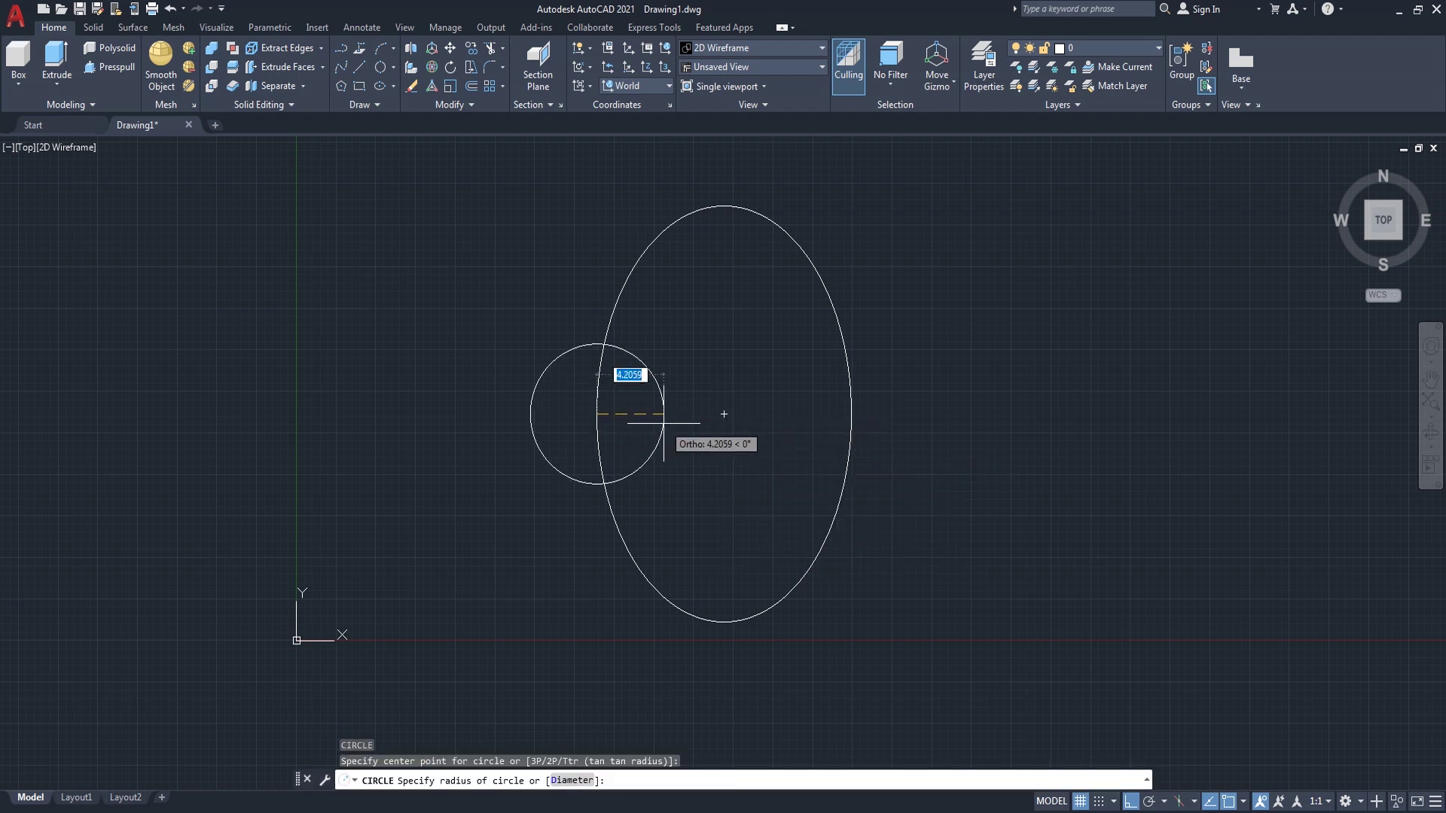
{"action": "type", "text": "d"}
{"action": "key", "text": "Return"}
{"action": "type", "text": "1"}
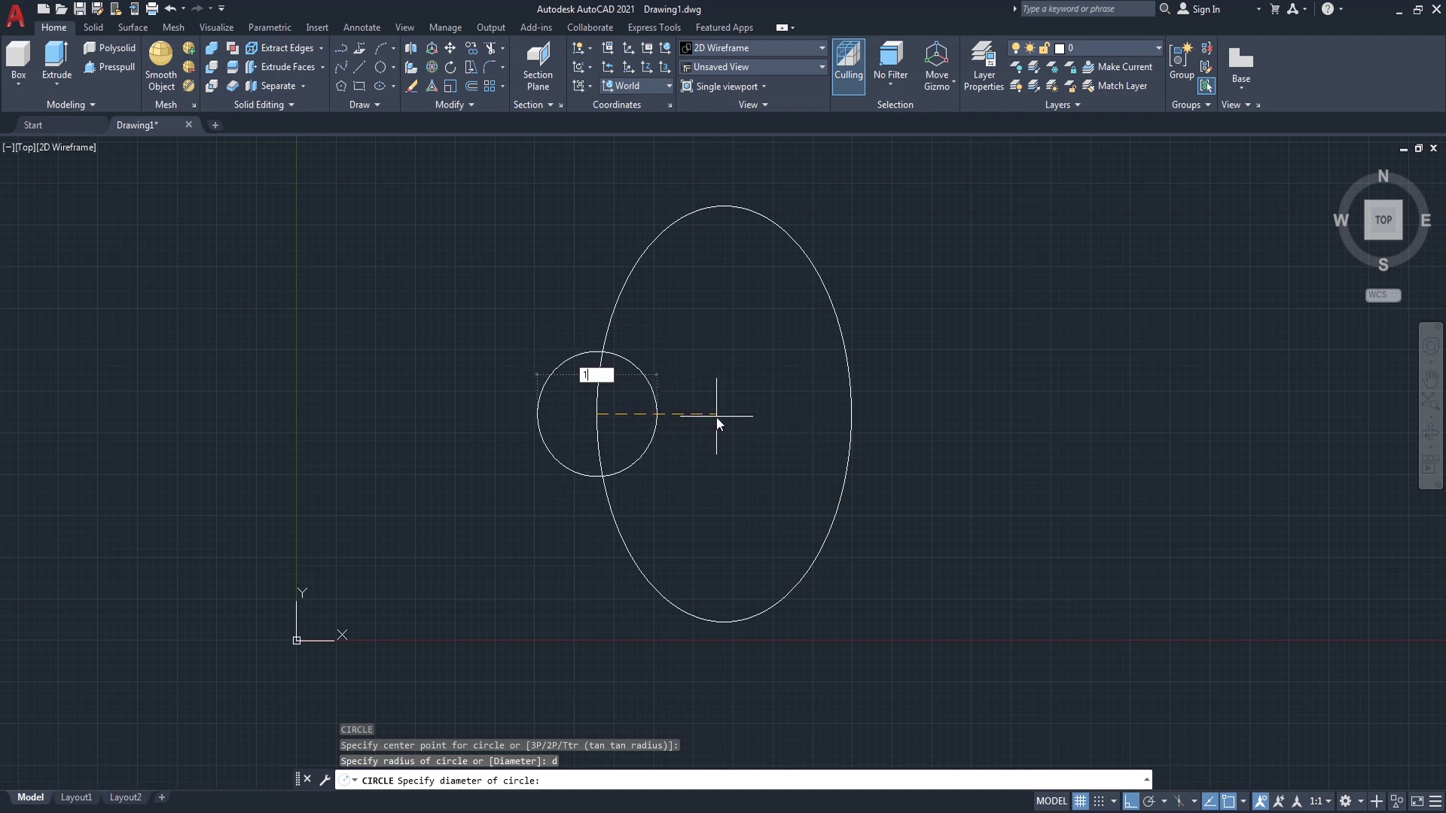
{"action": "type", "text": "3"}
{"action": "key", "text": "Return"}
- Add a concentric 6-diameter circle for the key ring hole
{"action": "right_click", "coordinate": [547, 262]}
{"action": "left_click", "coordinate": [572, 267]}
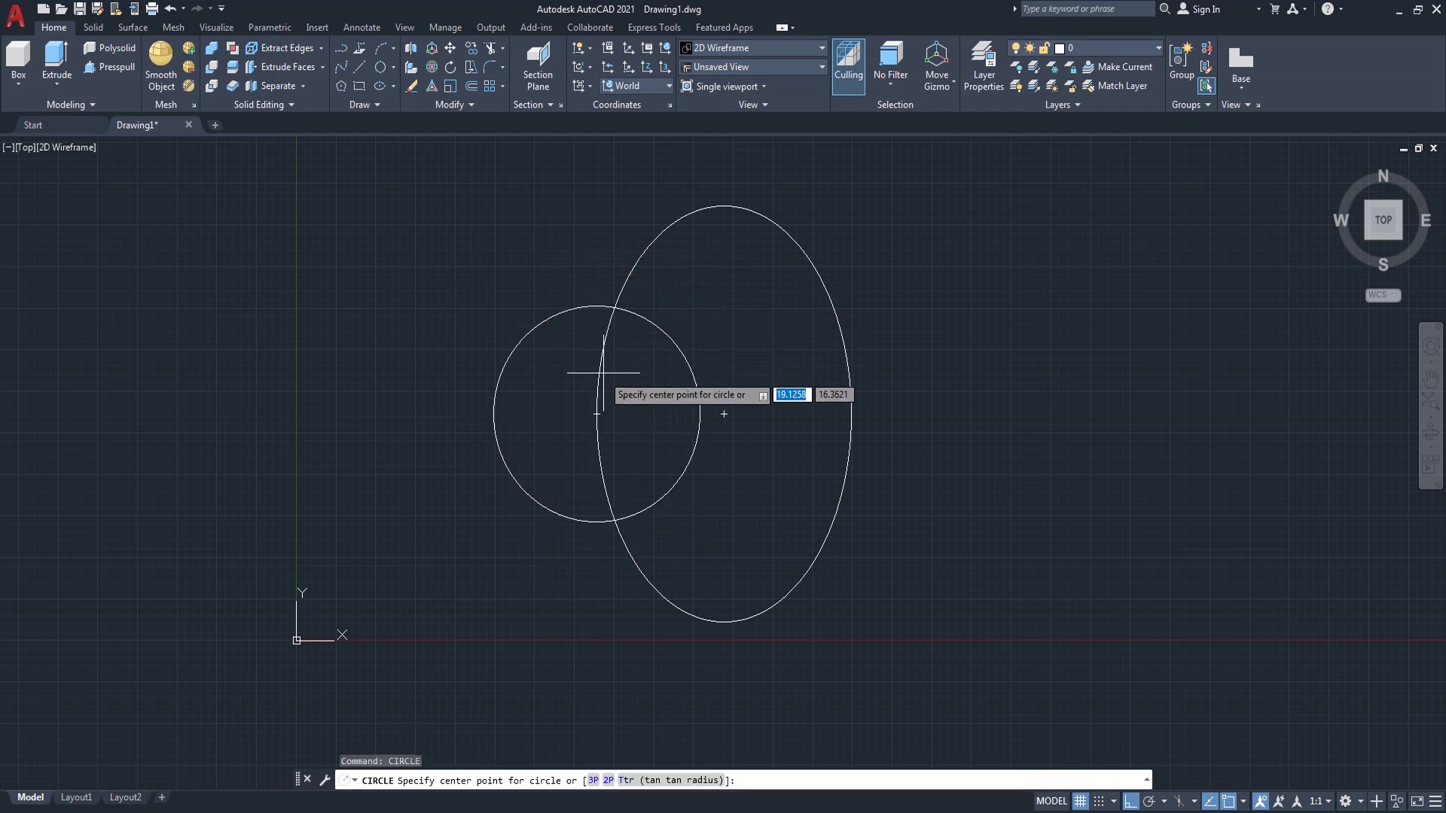
{"action": "left_click", "coordinate": [597, 413]}
{"action": "type", "text": "d"}
{"action": "key", "text": "Return"}
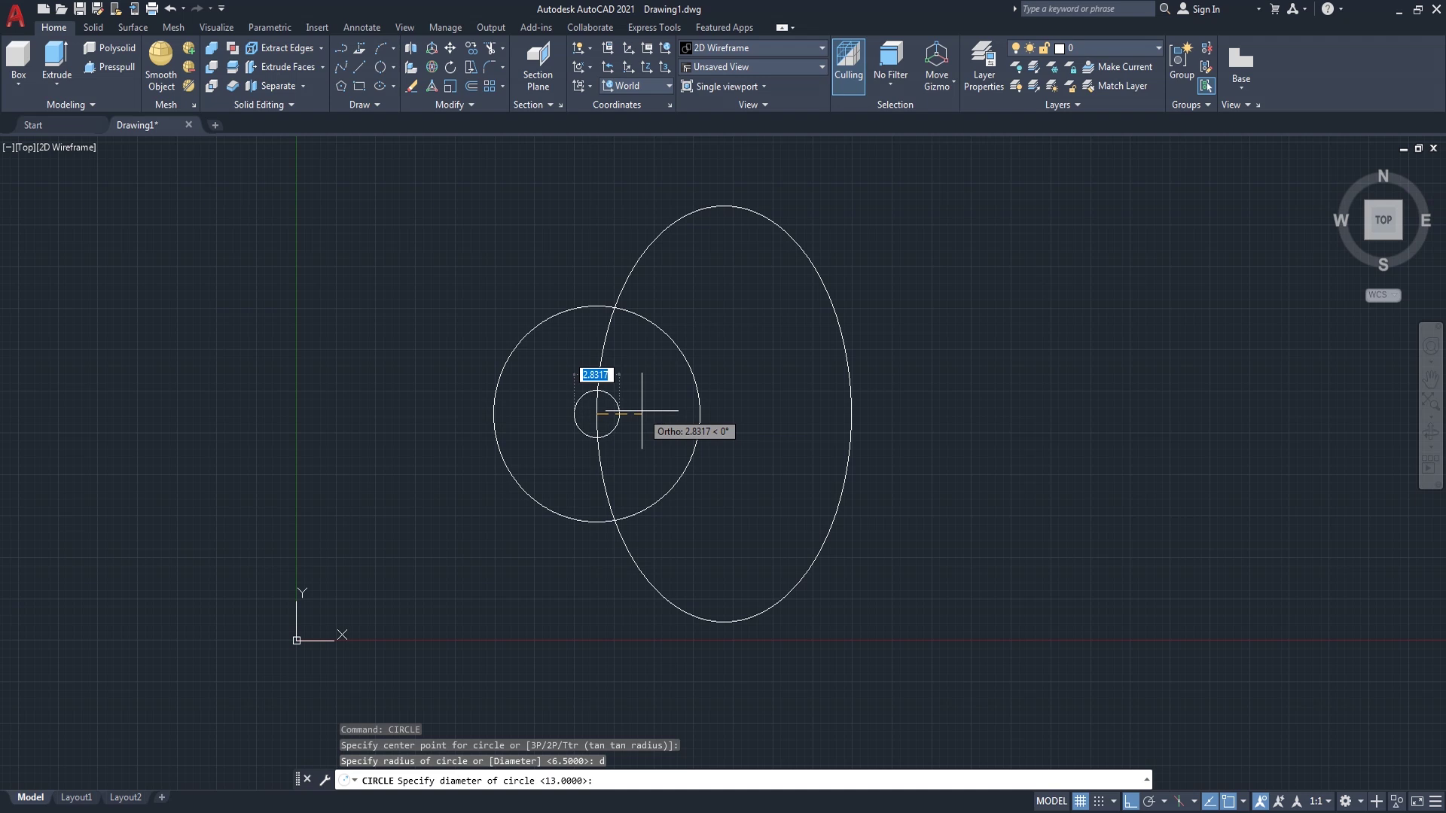
{"action": "key", "text": "Return"}
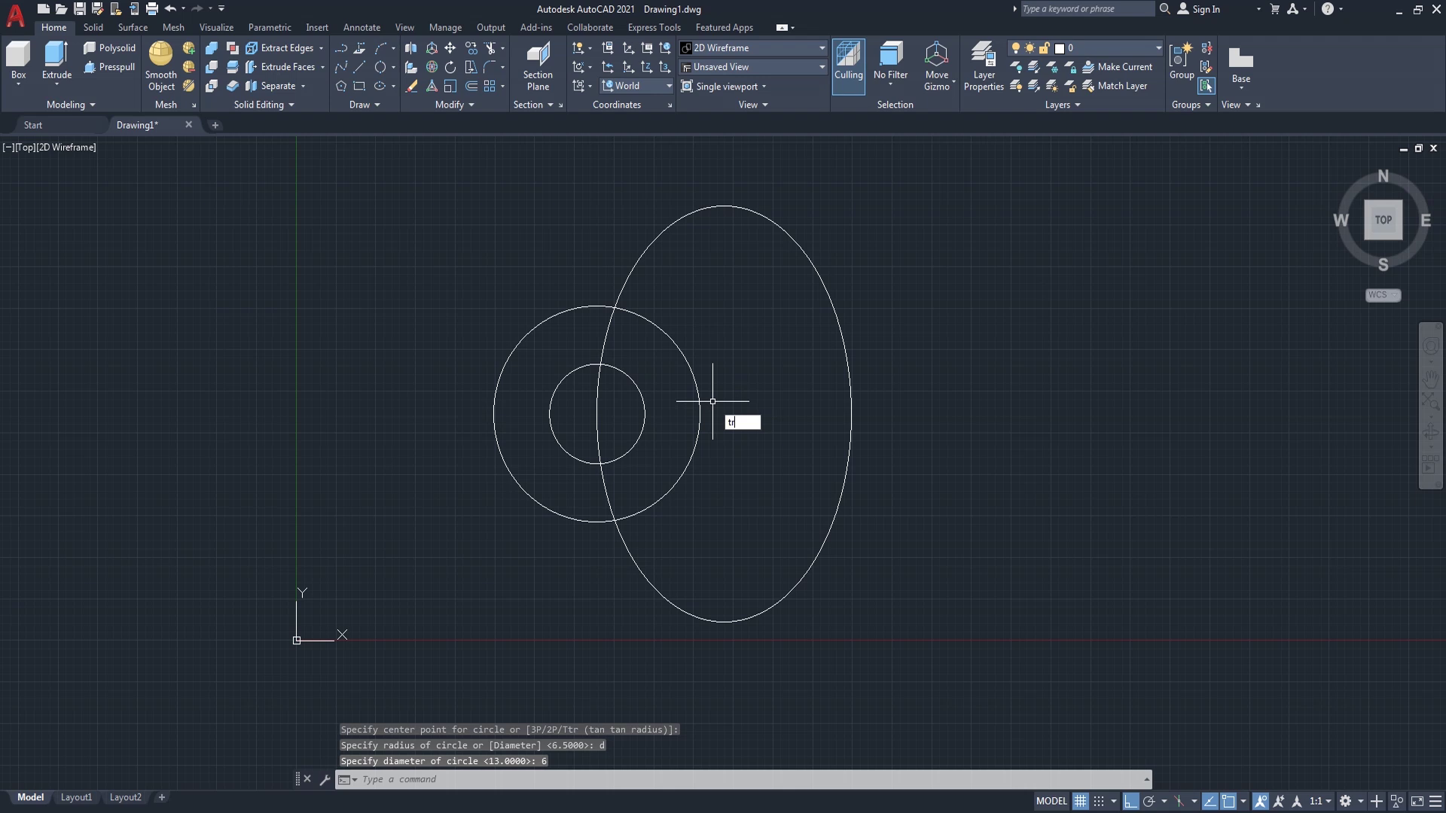
- Trim the overlapping circle and ellipse arcs so the head forms one outline
{"action": "key", "text": "Return"}
{"action": "left_click", "coordinate": [691, 379]}
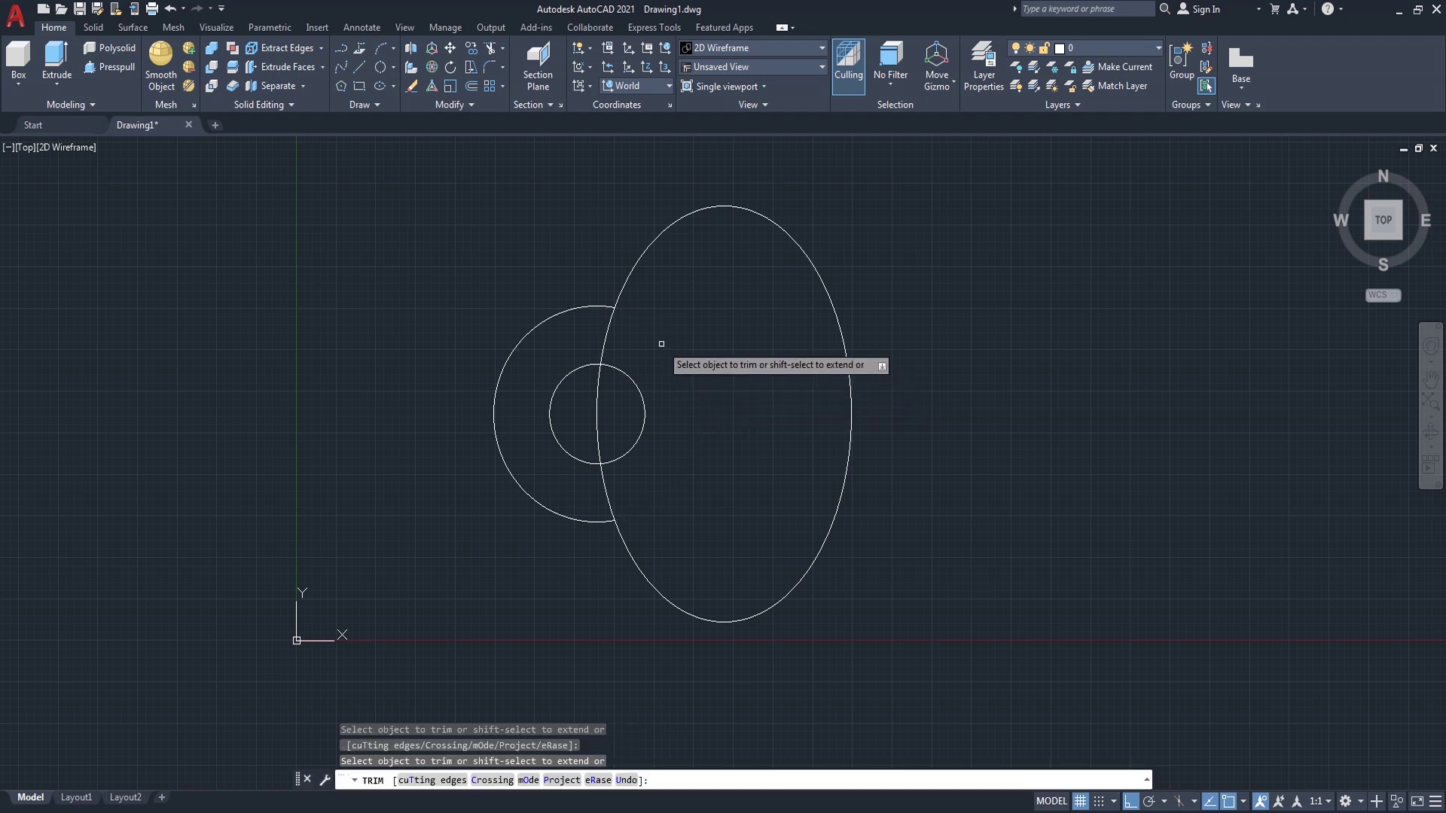
{"action": "left_click", "coordinate": [607, 329]}
{"action": "left_click", "coordinate": [597, 399]}
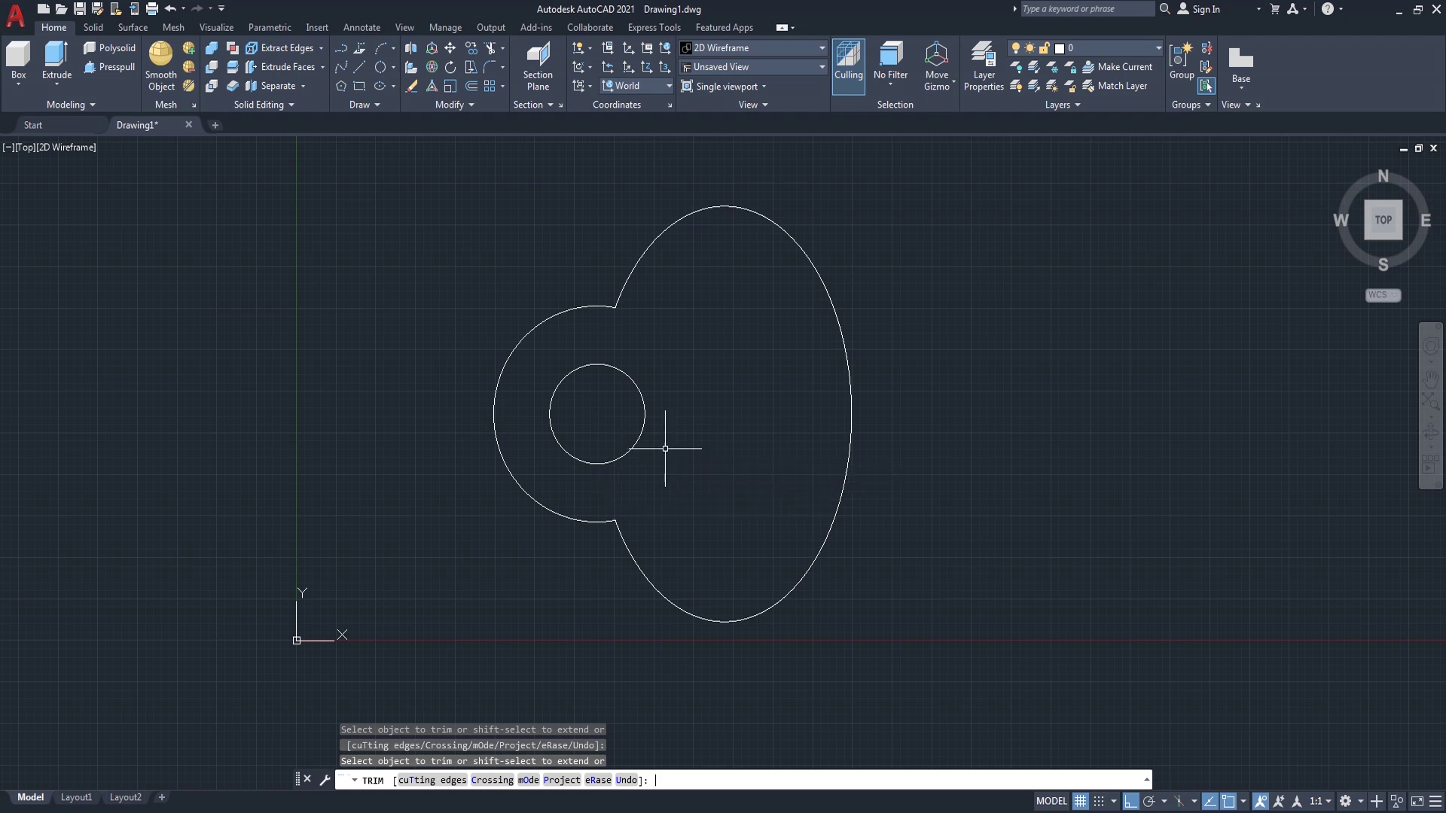
{"action": "key", "text": "Return"}
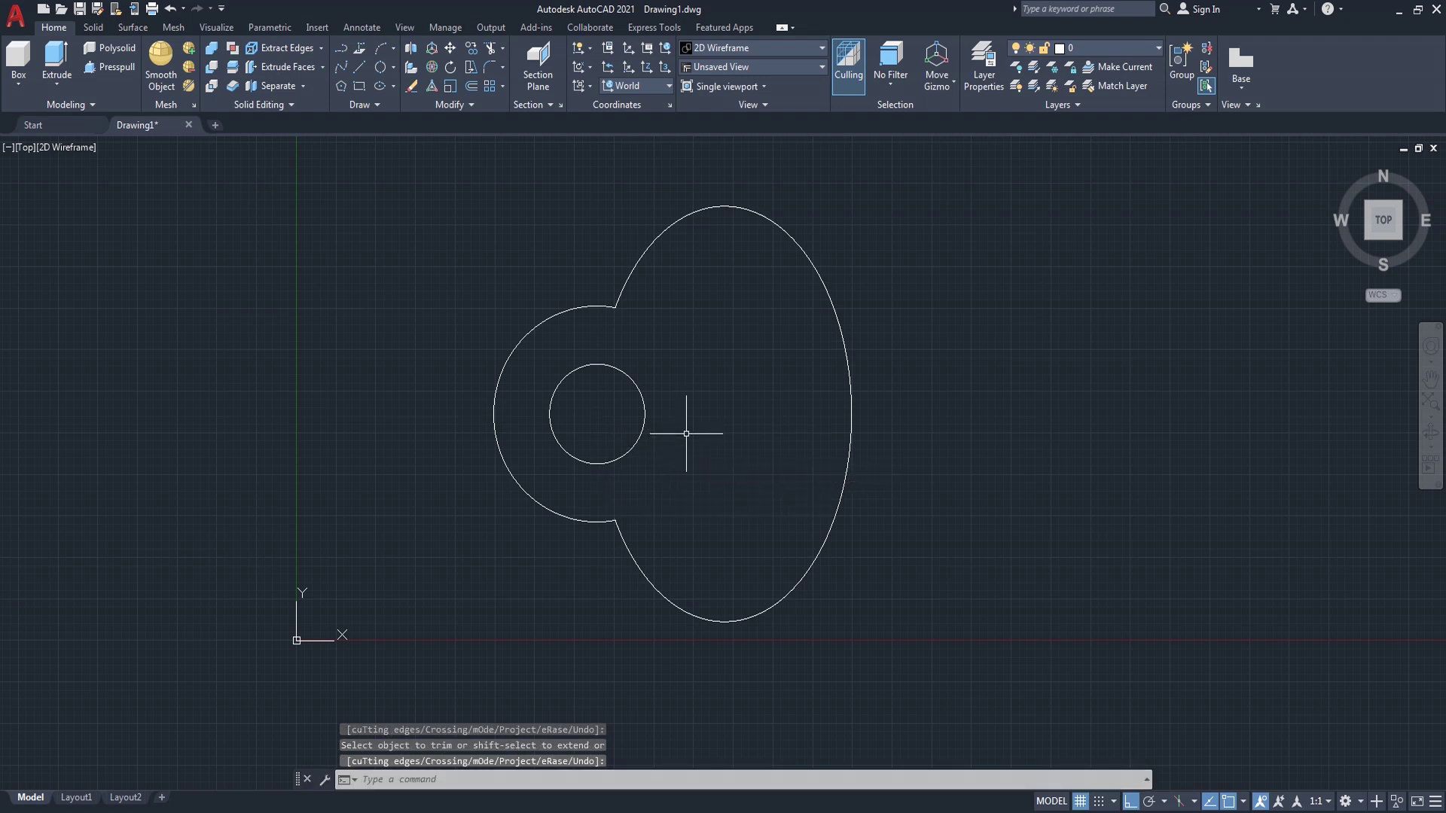
- Offset the 6-diameter hole outward by 2, twice, creating two concentric rings
{"action": "type", "text": "o"}
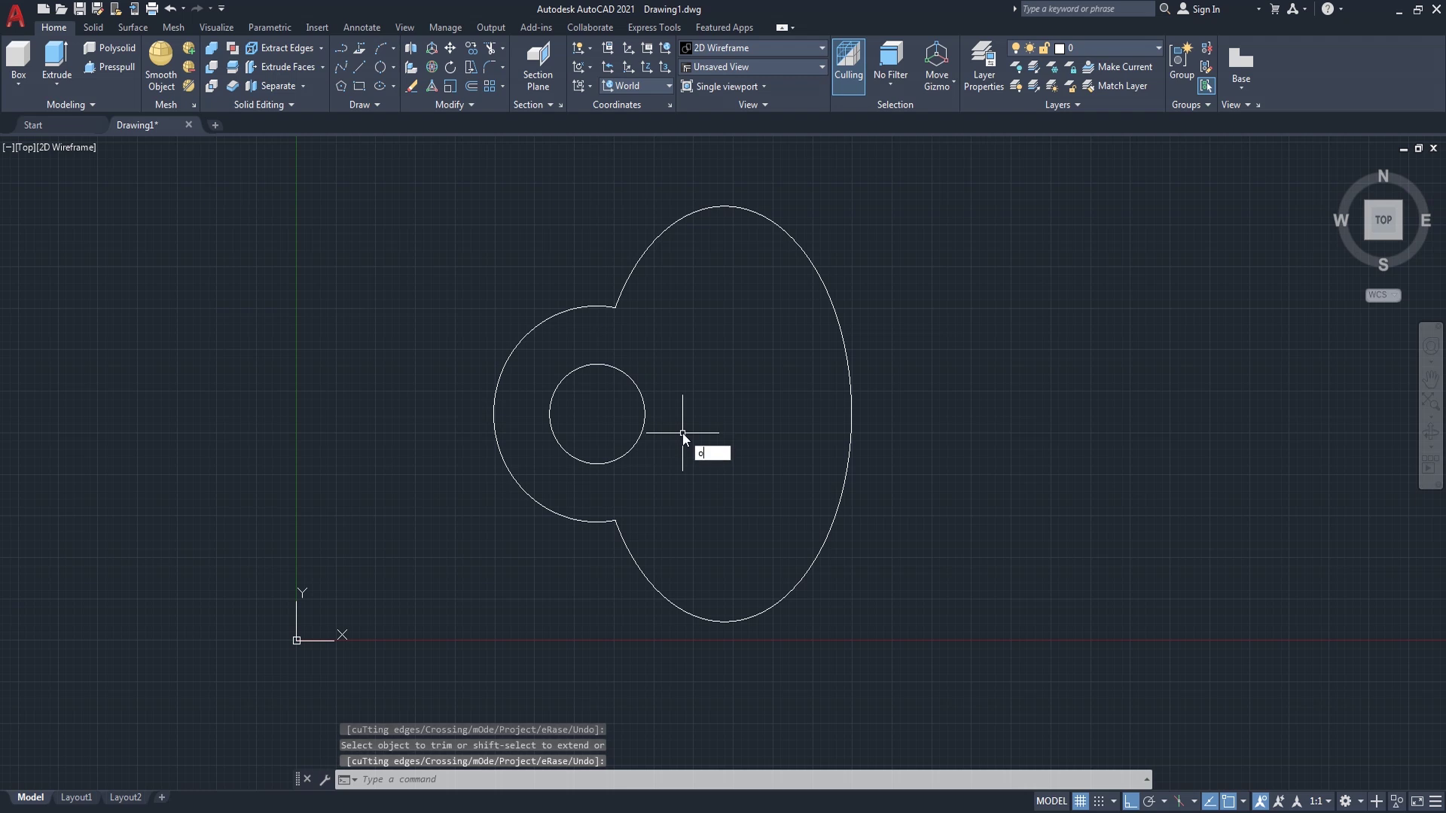
{"action": "key", "text": "Return"}
{"action": "key", "text": "BackSpace"}
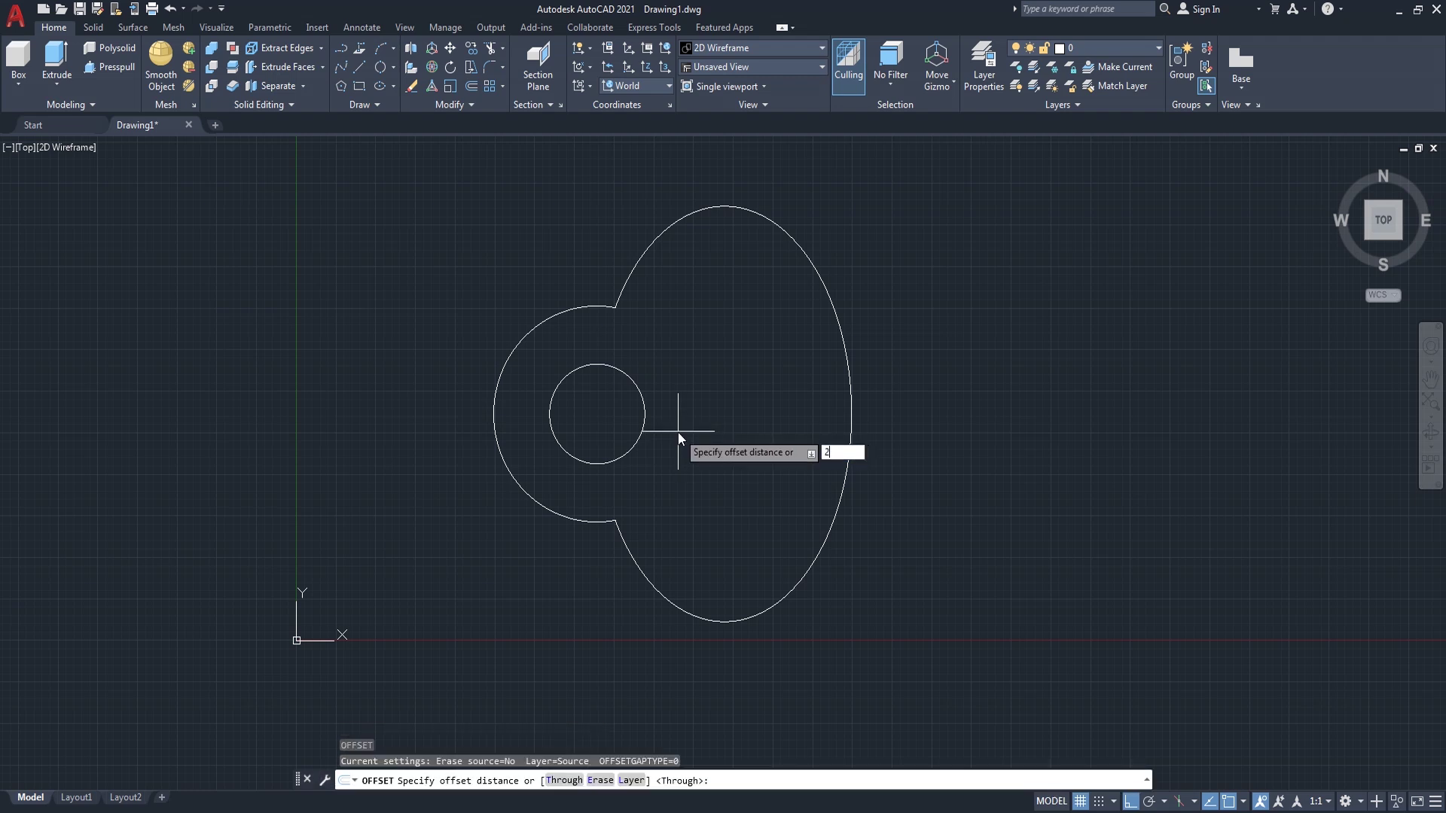
{"action": "key", "text": "Return"}
{"action": "left_click", "coordinate": [640, 436]}
{"action": "left_click", "coordinate": [686, 425]}
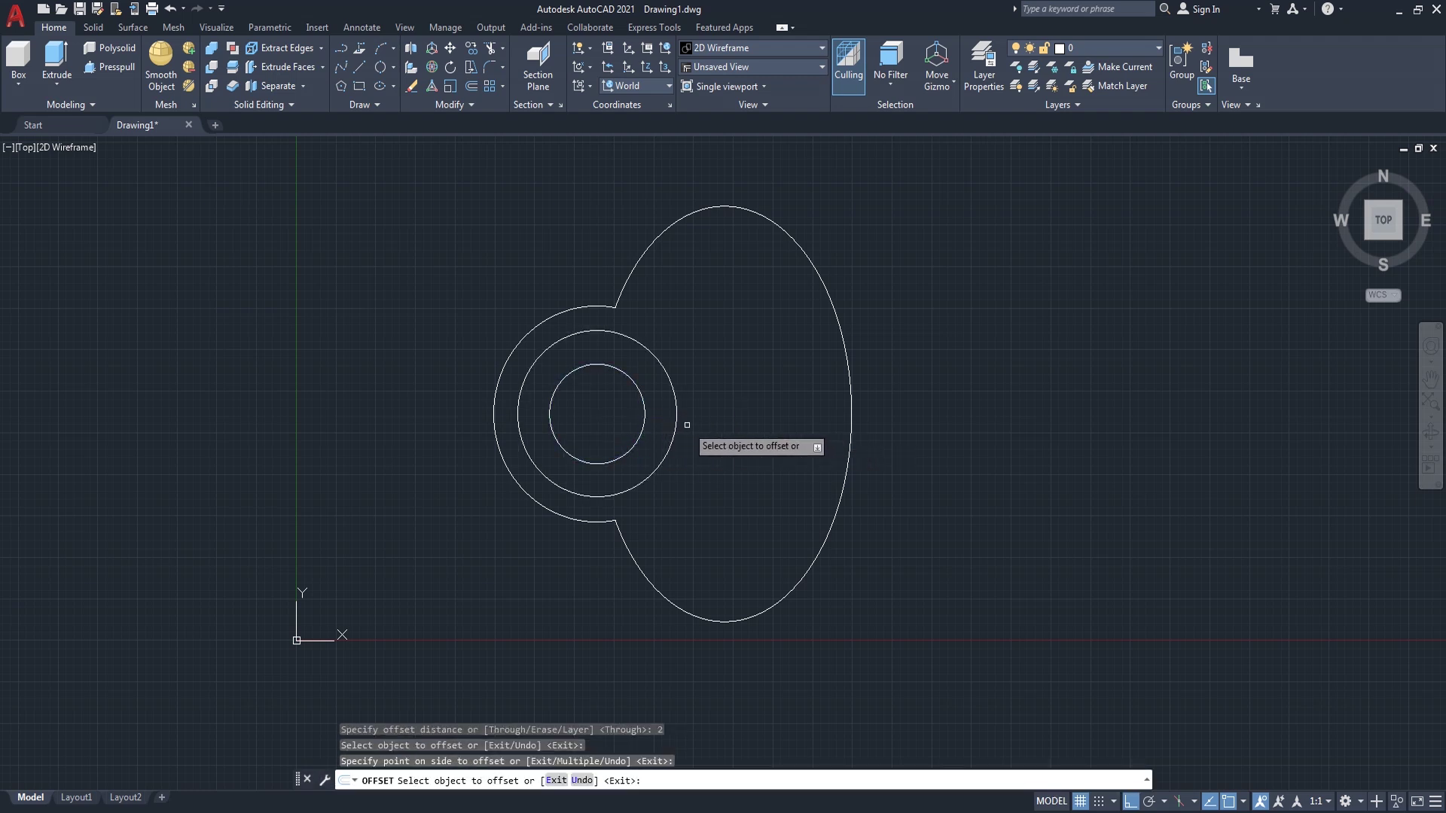
{"action": "left_click", "coordinate": [677, 422]}
{"action": "left_click", "coordinate": [752, 414]}
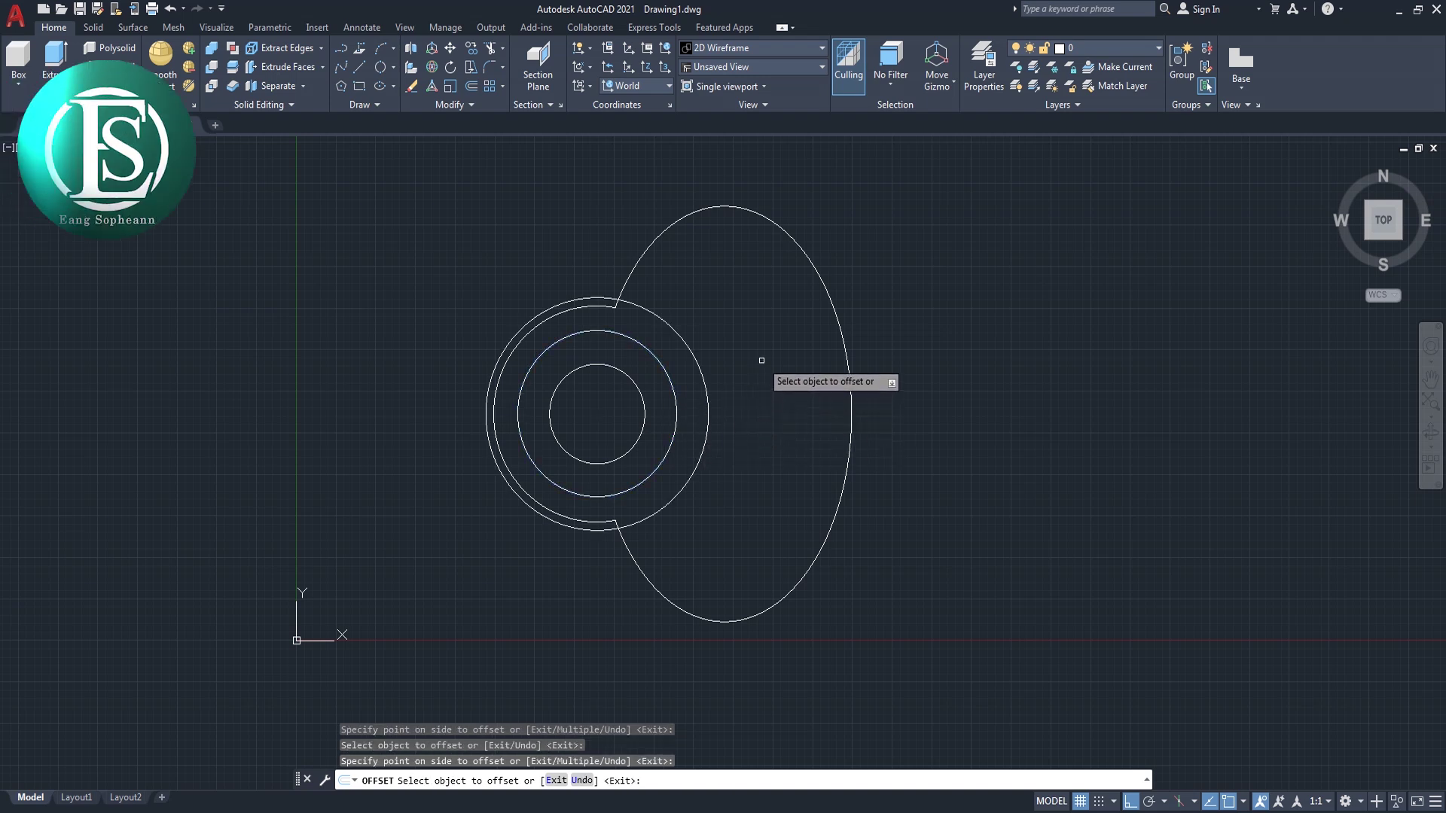
{"action": "key", "text": "Return"}
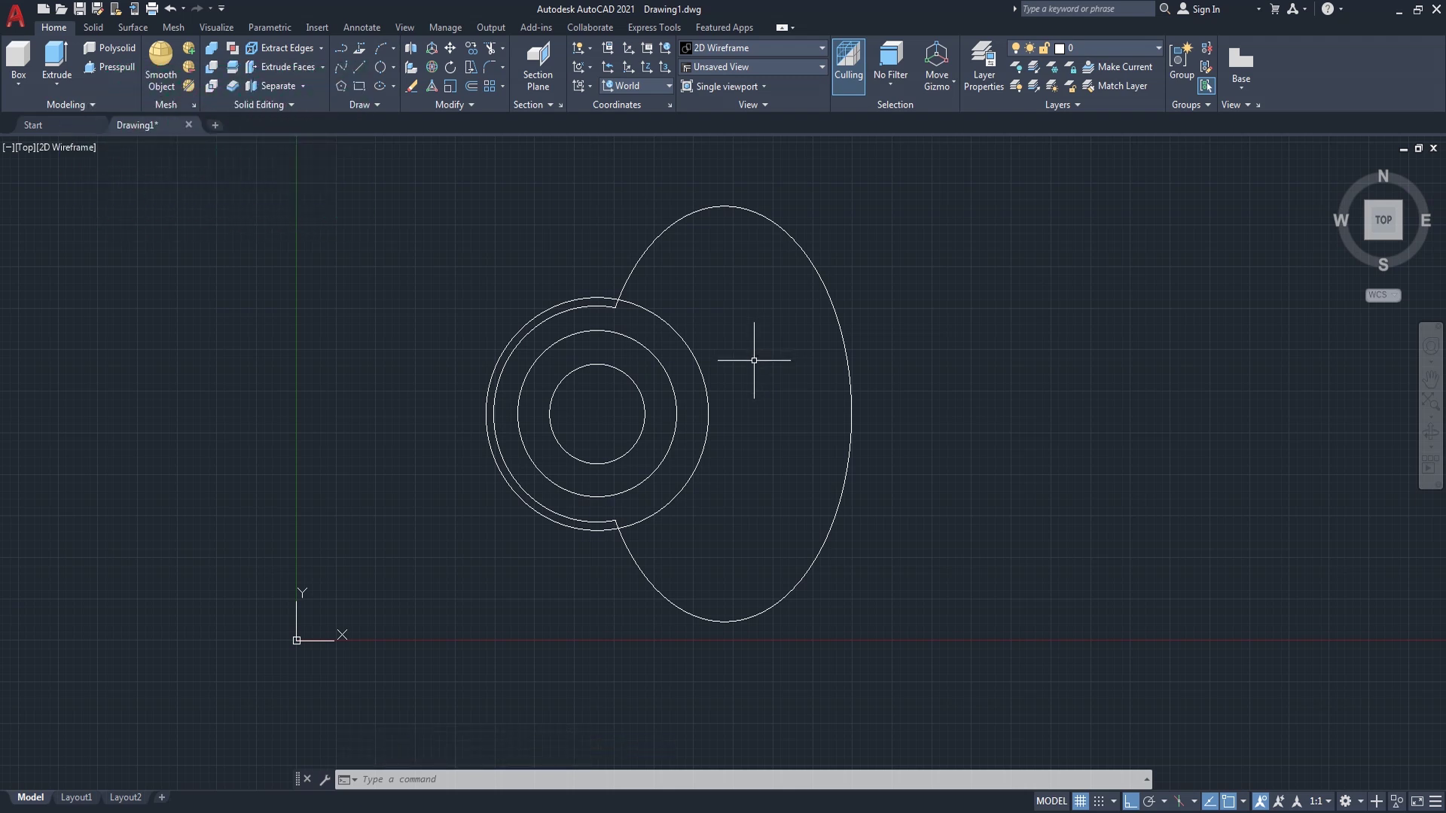
- Draw a 2-point circle spanning the middle and outer rings at upper right
{"action": "type", "text": "c"}
{"action": "key", "text": "Return"}
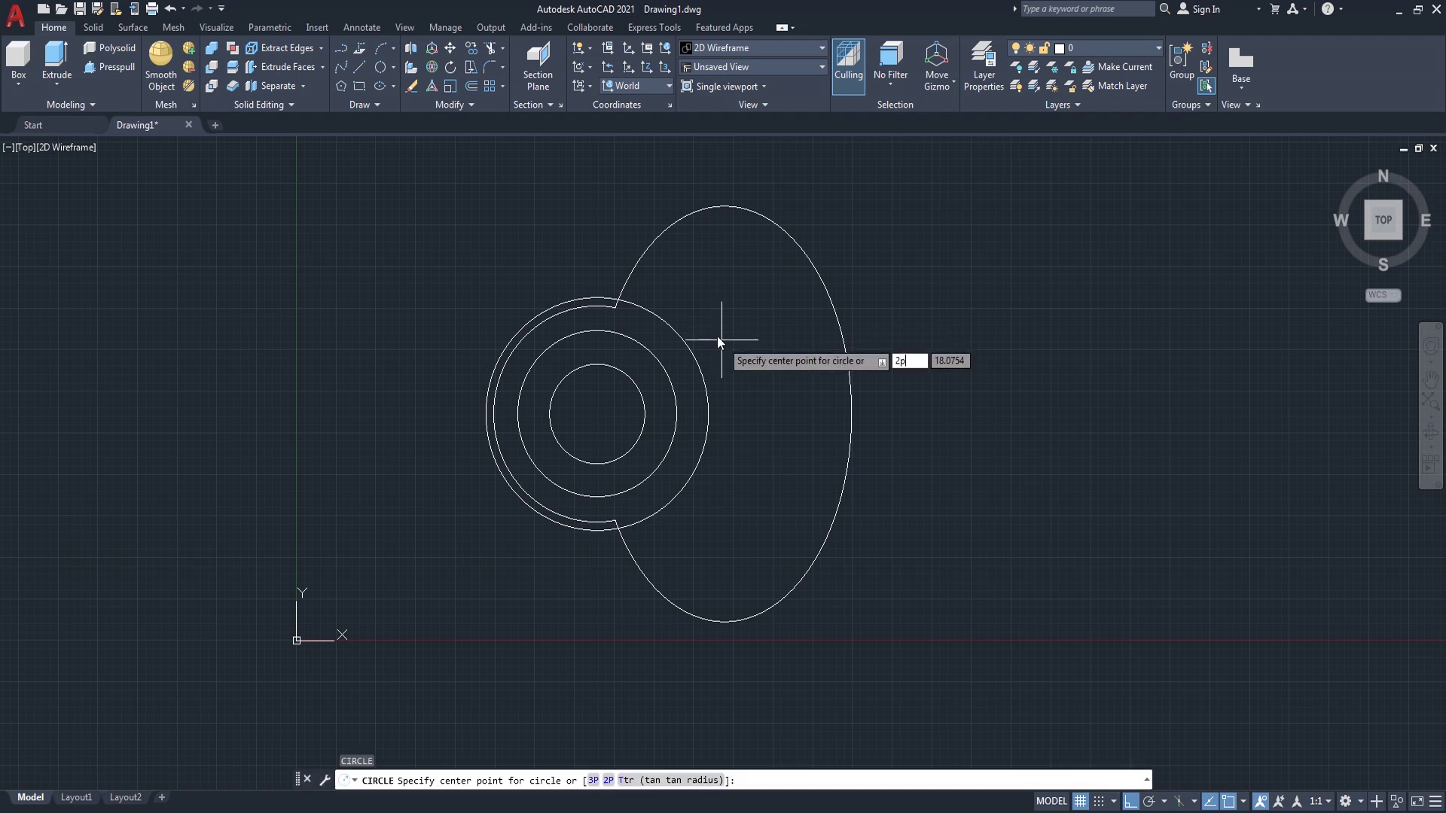
{"action": "type", "text": "p"}
{"action": "key", "text": "Return"}
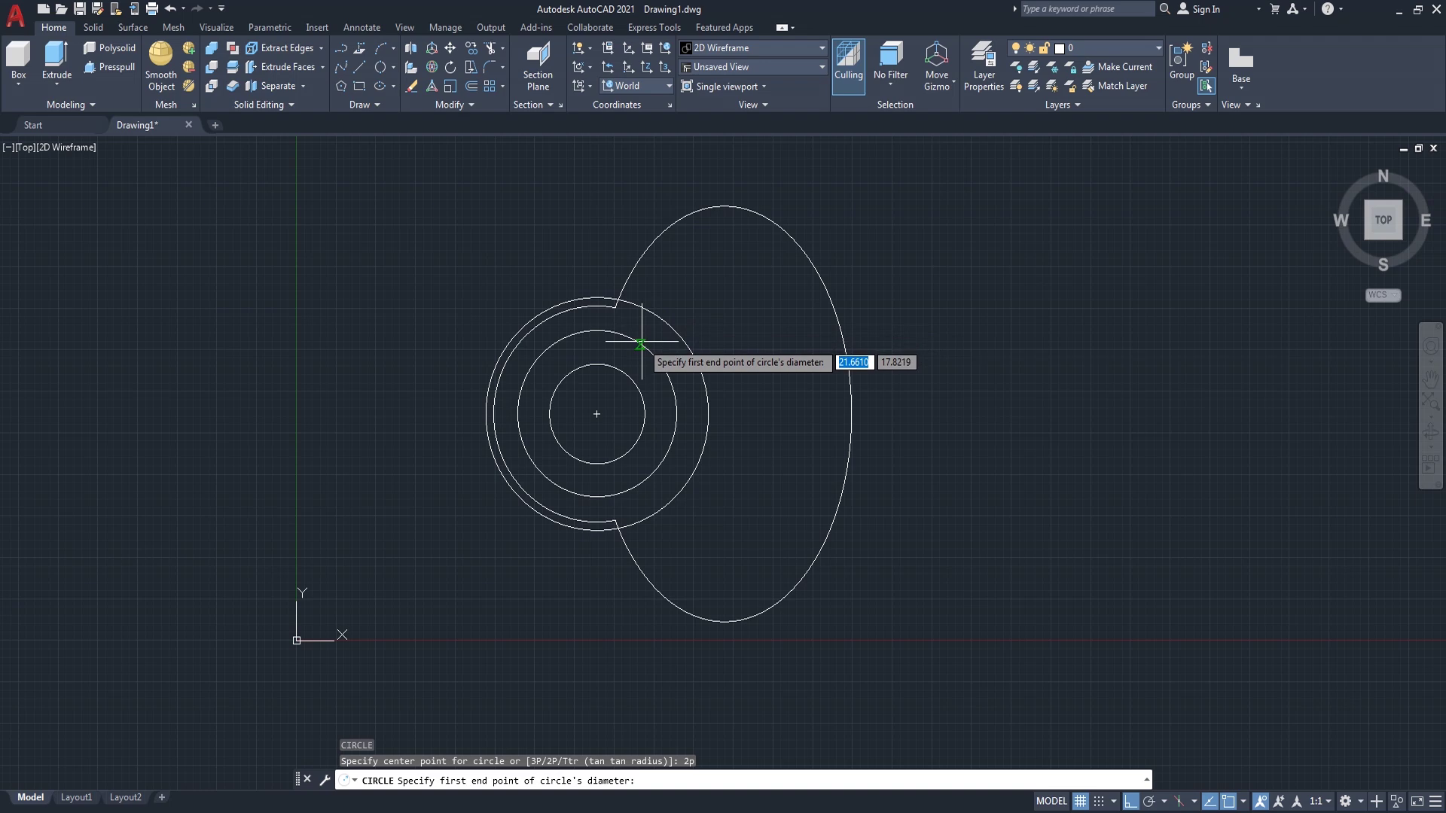
{"action": "left_click", "coordinate": [640, 342]}
{"action": "scroll", "coordinate": [659, 319], "scroll_direction": "up", "scroll_amount": 4}
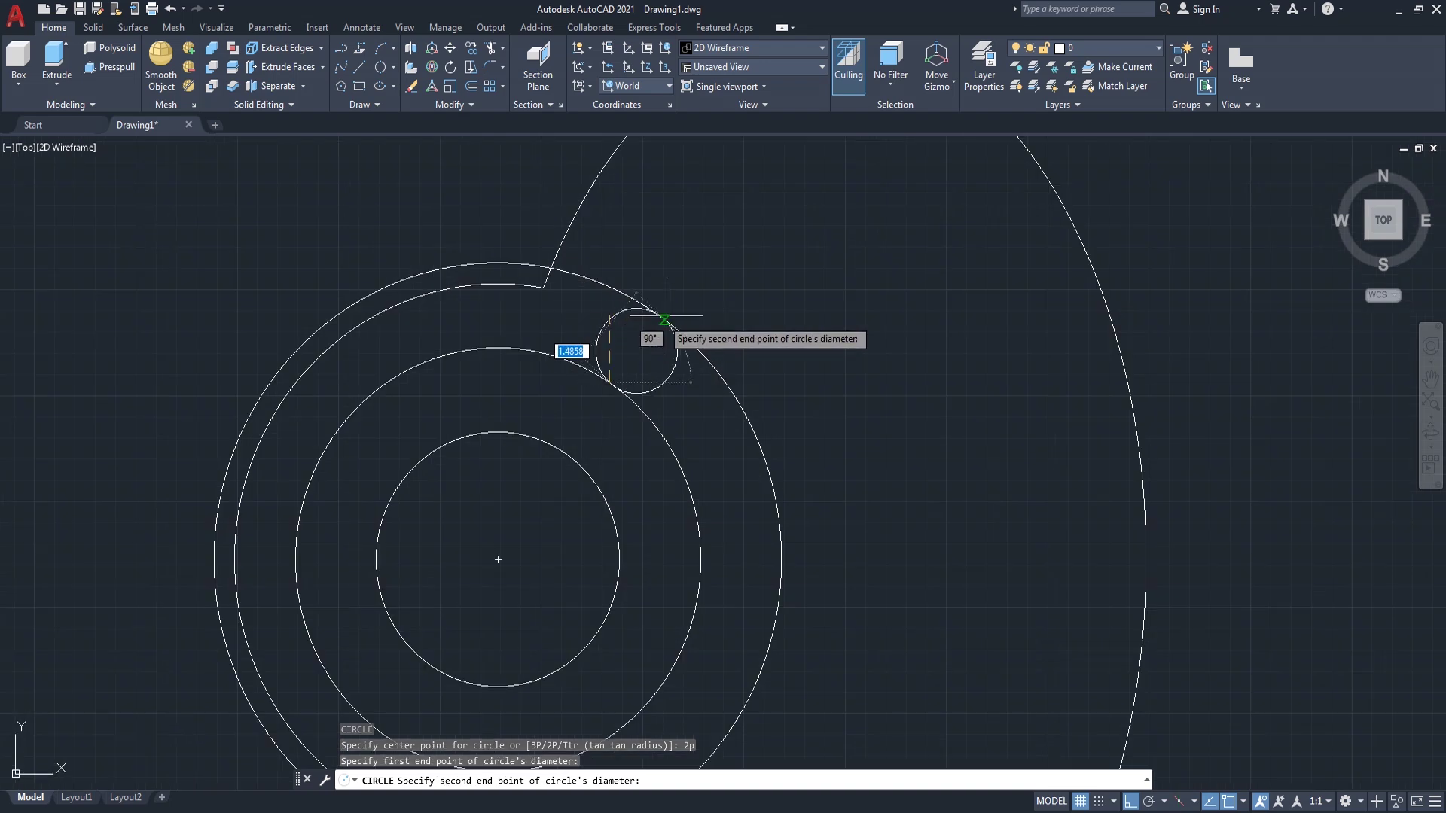
{"action": "left_click", "coordinate": [659, 318]}
{"action": "scroll", "coordinate": [768, 305], "scroll_direction": "down", "scroll_amount": 2}
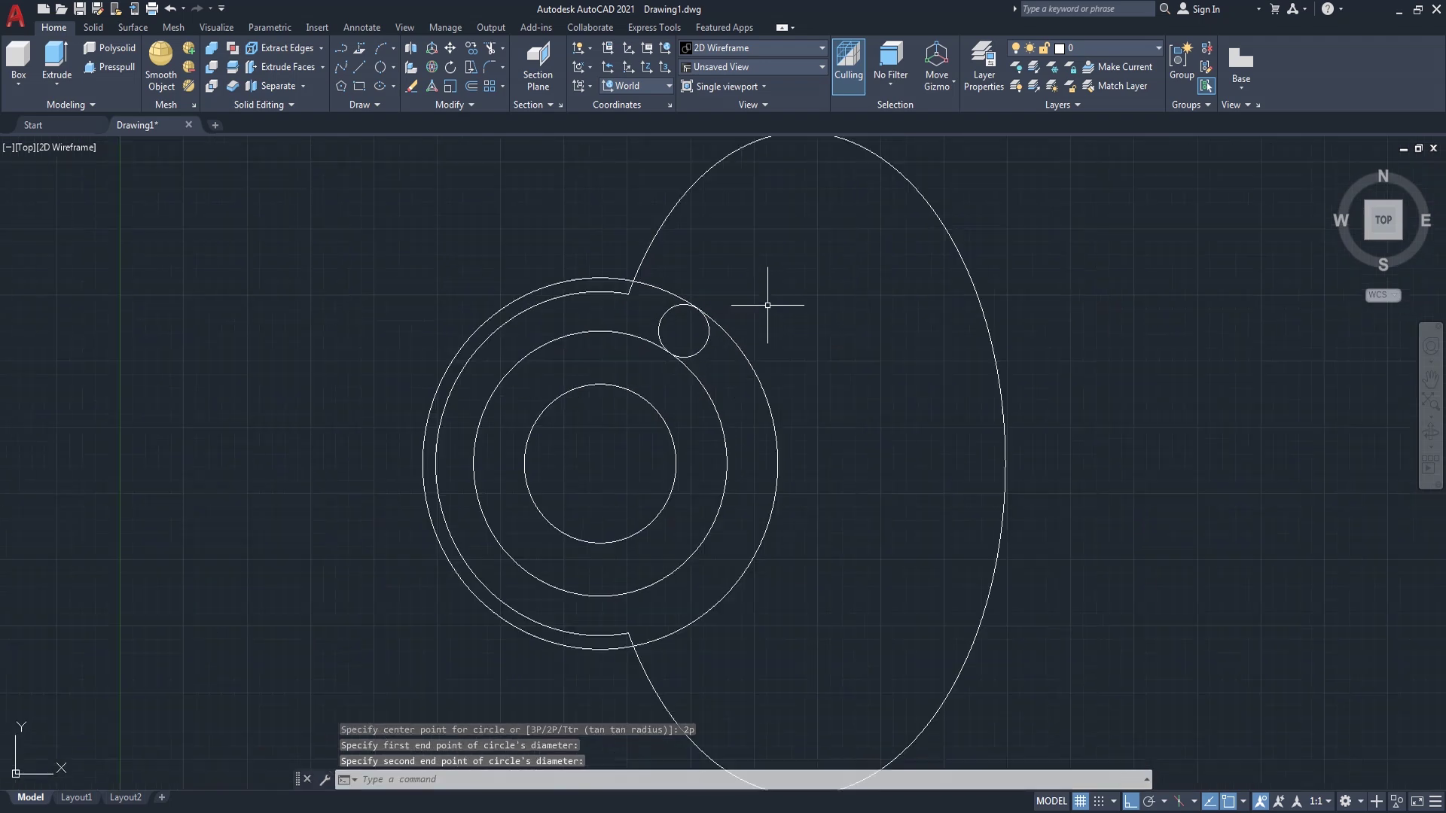
{"action": "type", "text": "mi"}
{"action": "key", "text": "Return"}
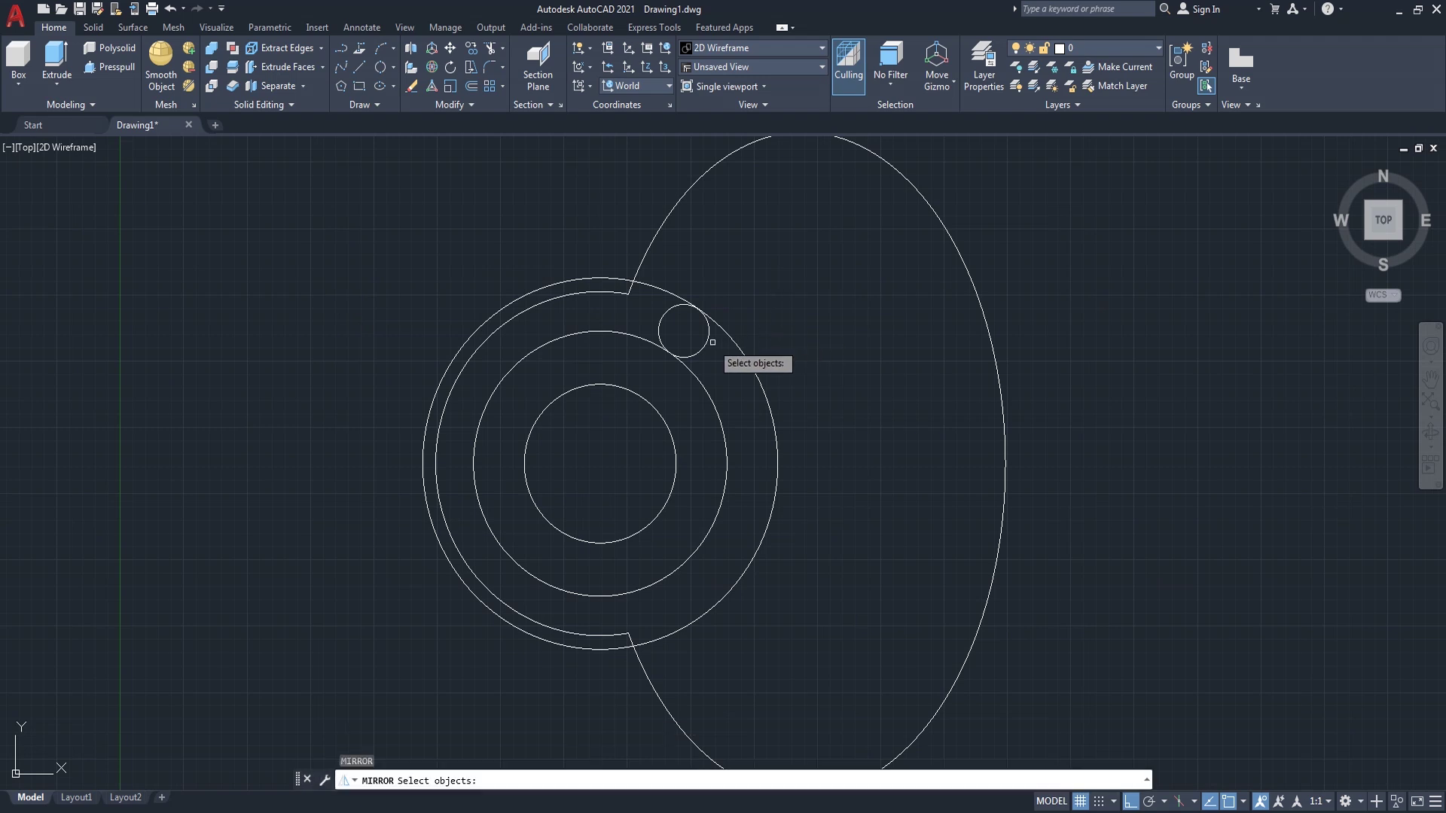
- Mirror the small circle across a horizontal line through the hole centre, keeping the original
{"action": "left_click", "coordinate": [699, 351]}
{"action": "key", "text": "Return"}
{"action": "left_click", "coordinate": [602, 465]}
{"action": "left_click", "coordinate": [680, 473]}
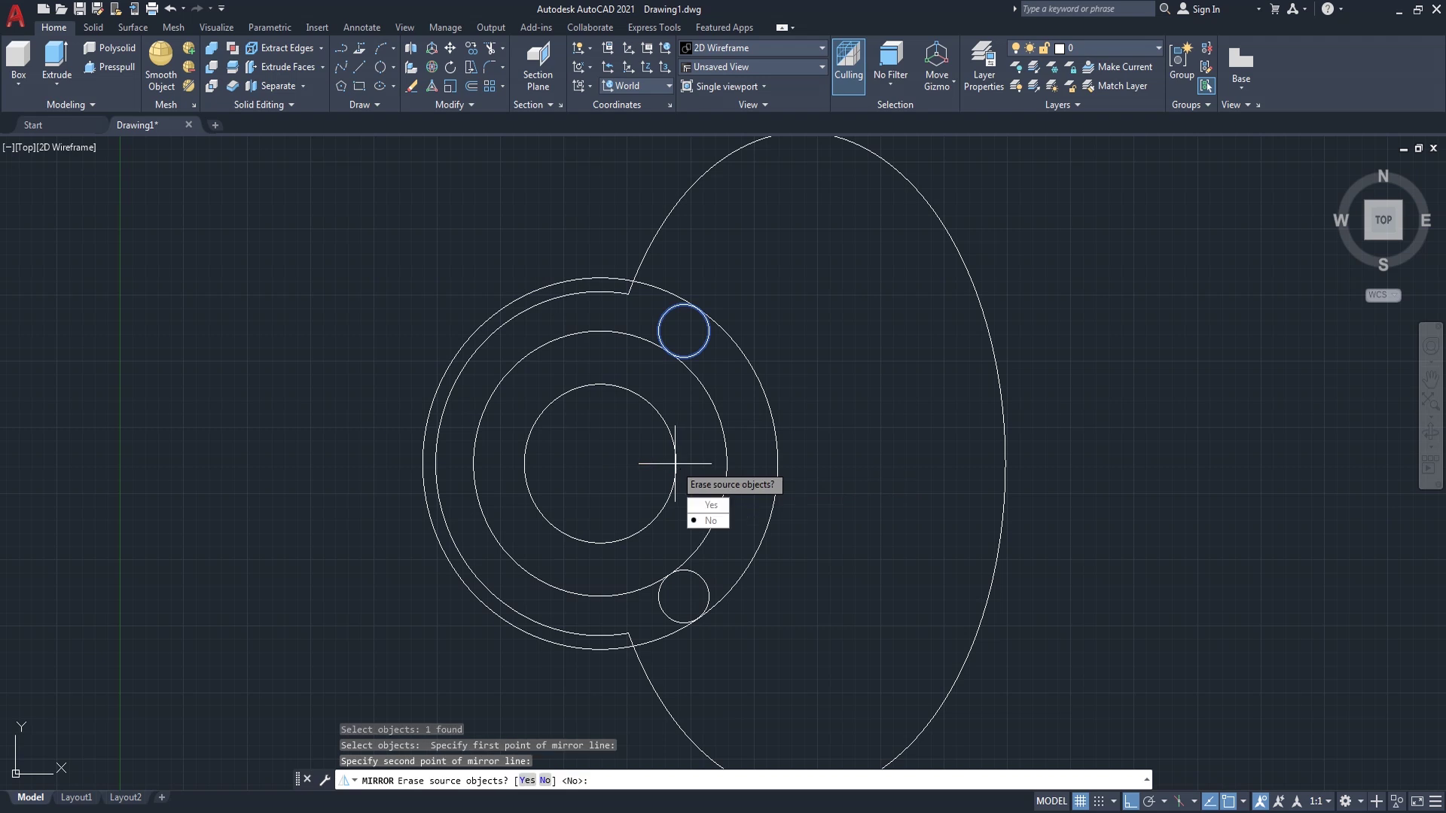
{"action": "key", "text": "Return"}
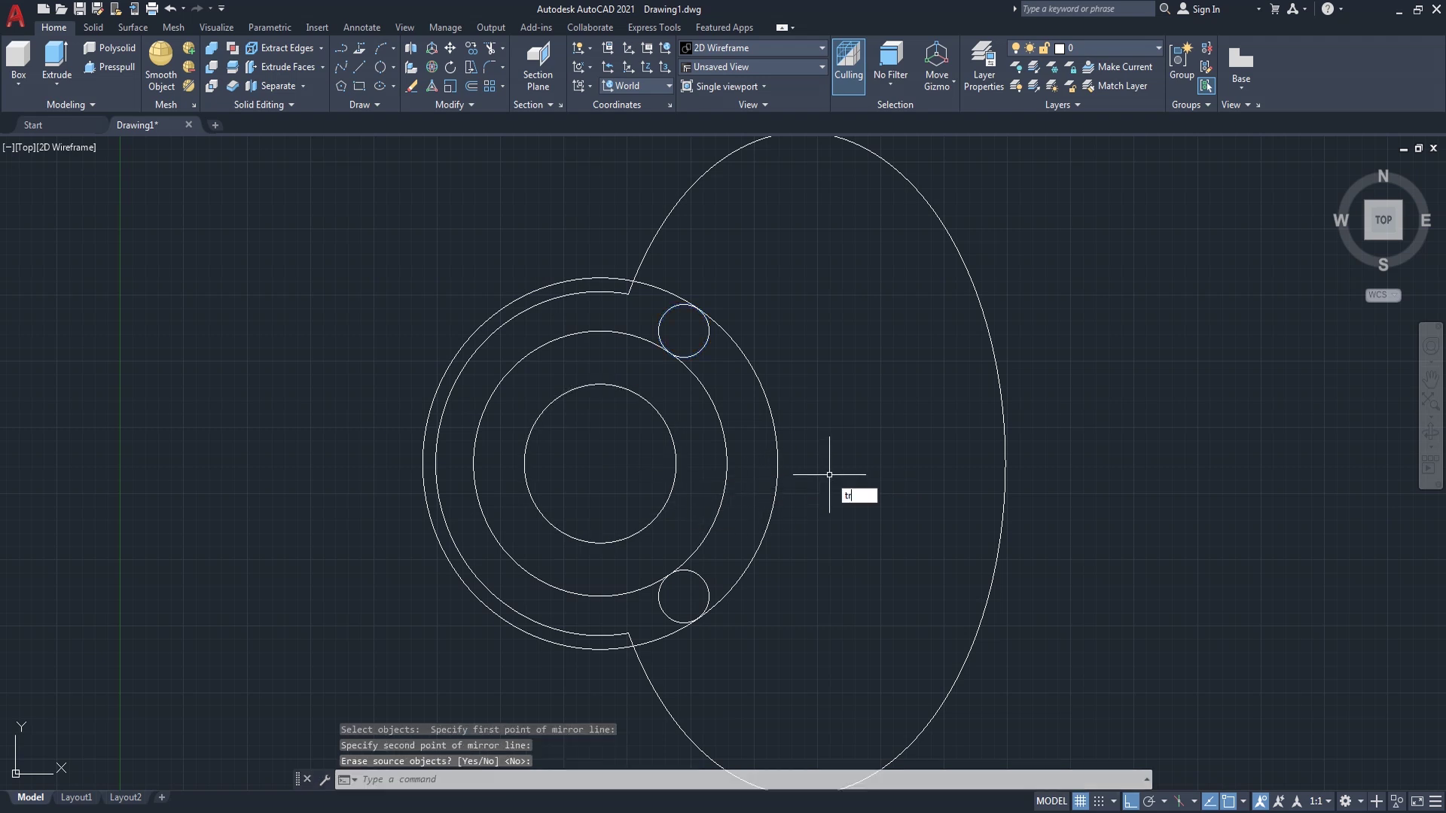
- Trim the ring arcs and the small circles' inner halves to shape a curved slot
{"action": "key", "text": "Return"}
{"action": "left_click", "coordinate": [665, 292]}
{"action": "left_click", "coordinate": [614, 278]}
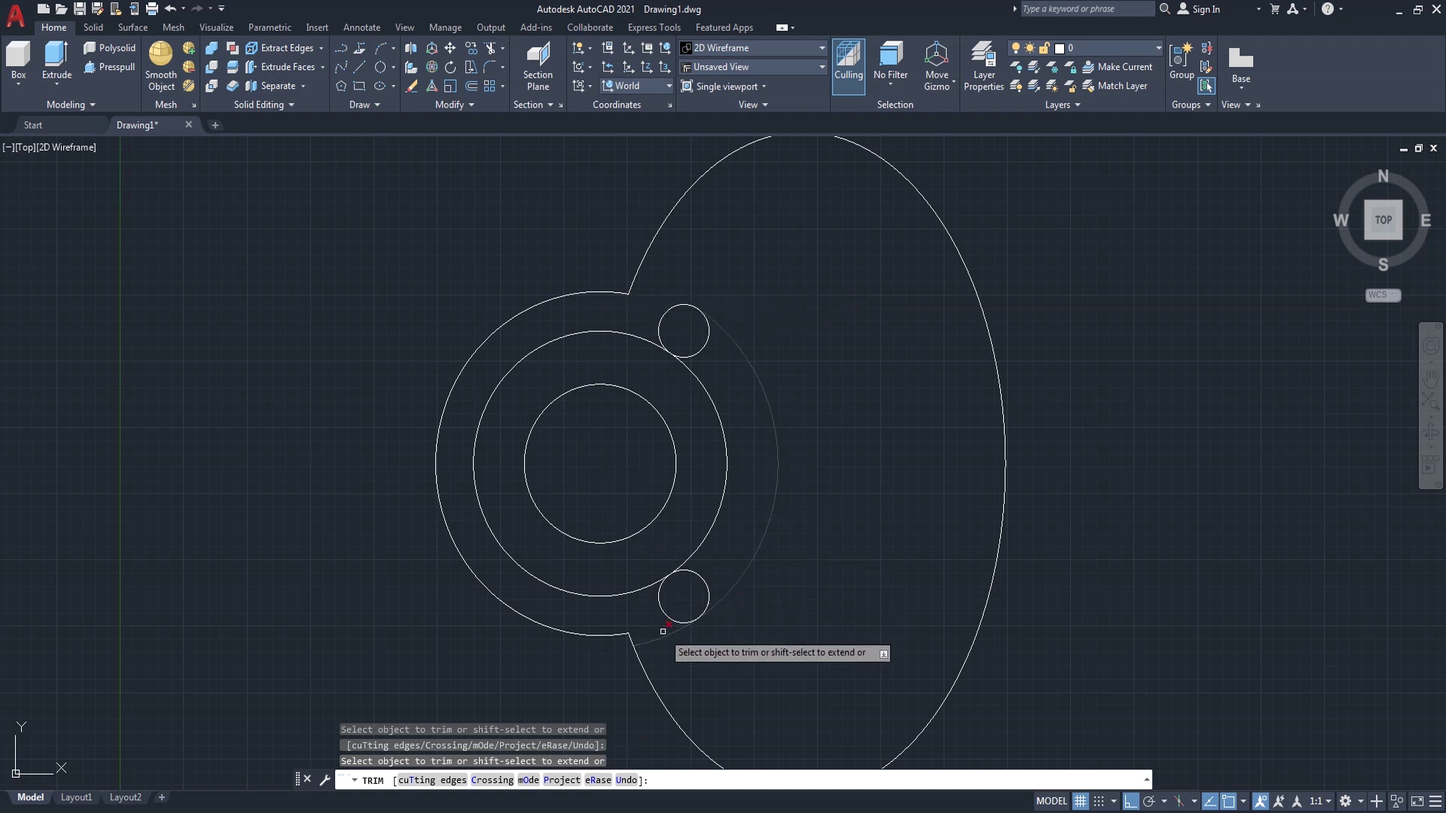
{"action": "left_click", "coordinate": [632, 589]}
{"action": "left_click", "coordinate": [705, 591]}
{"action": "left_click", "coordinate": [705, 340]}
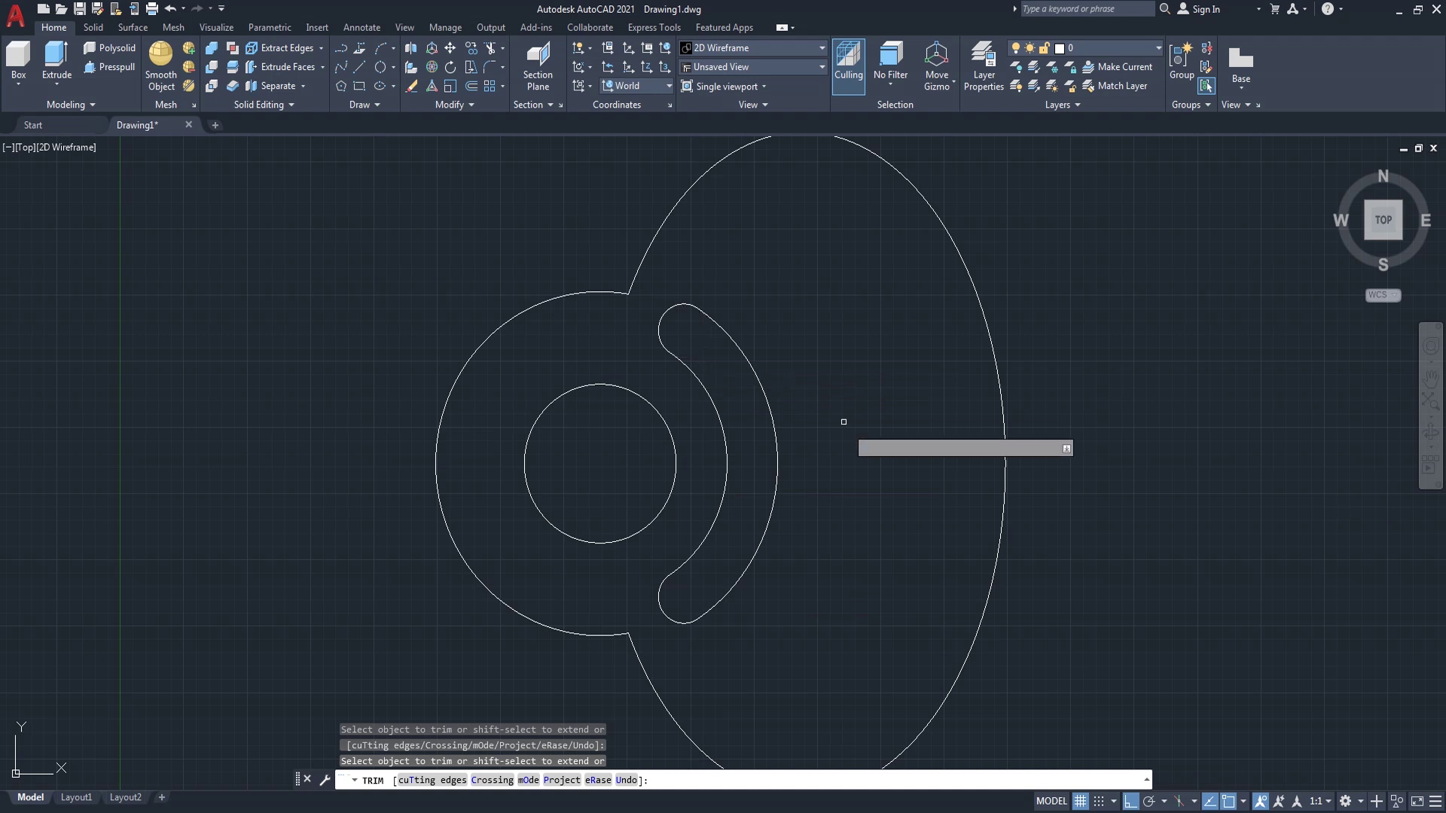
{"action": "key", "text": "Escape"}
- Join the curved slot's arcs into a single polyline
{"action": "type", "text": "j"}
{"action": "key", "text": "Return"}
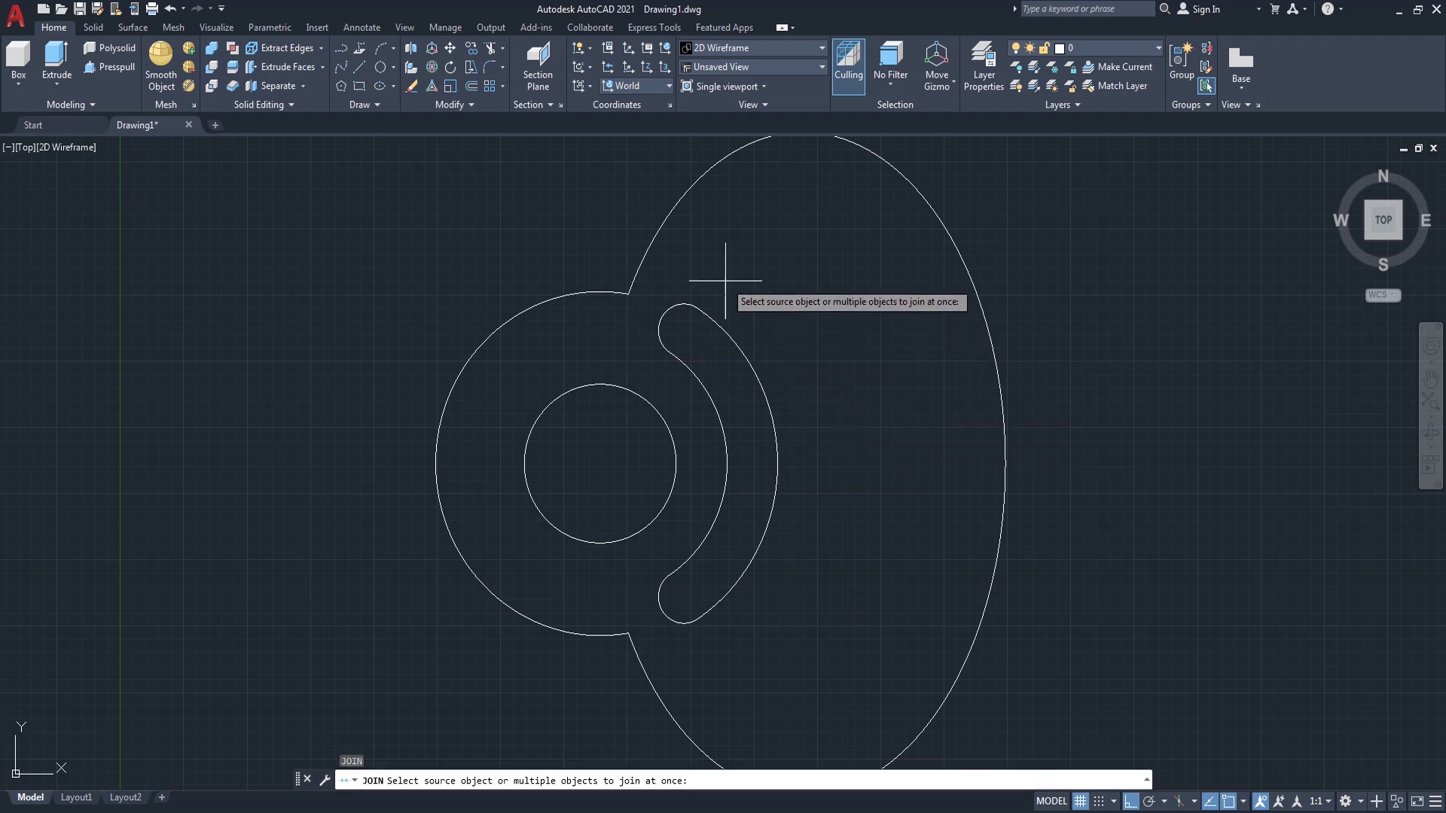
{"action": "left_click_drag", "start_coordinate": [725, 280], "coordinate": [662, 367]}
{"action": "left_click_drag", "start_coordinate": [711, 564], "coordinate": [664, 618]}
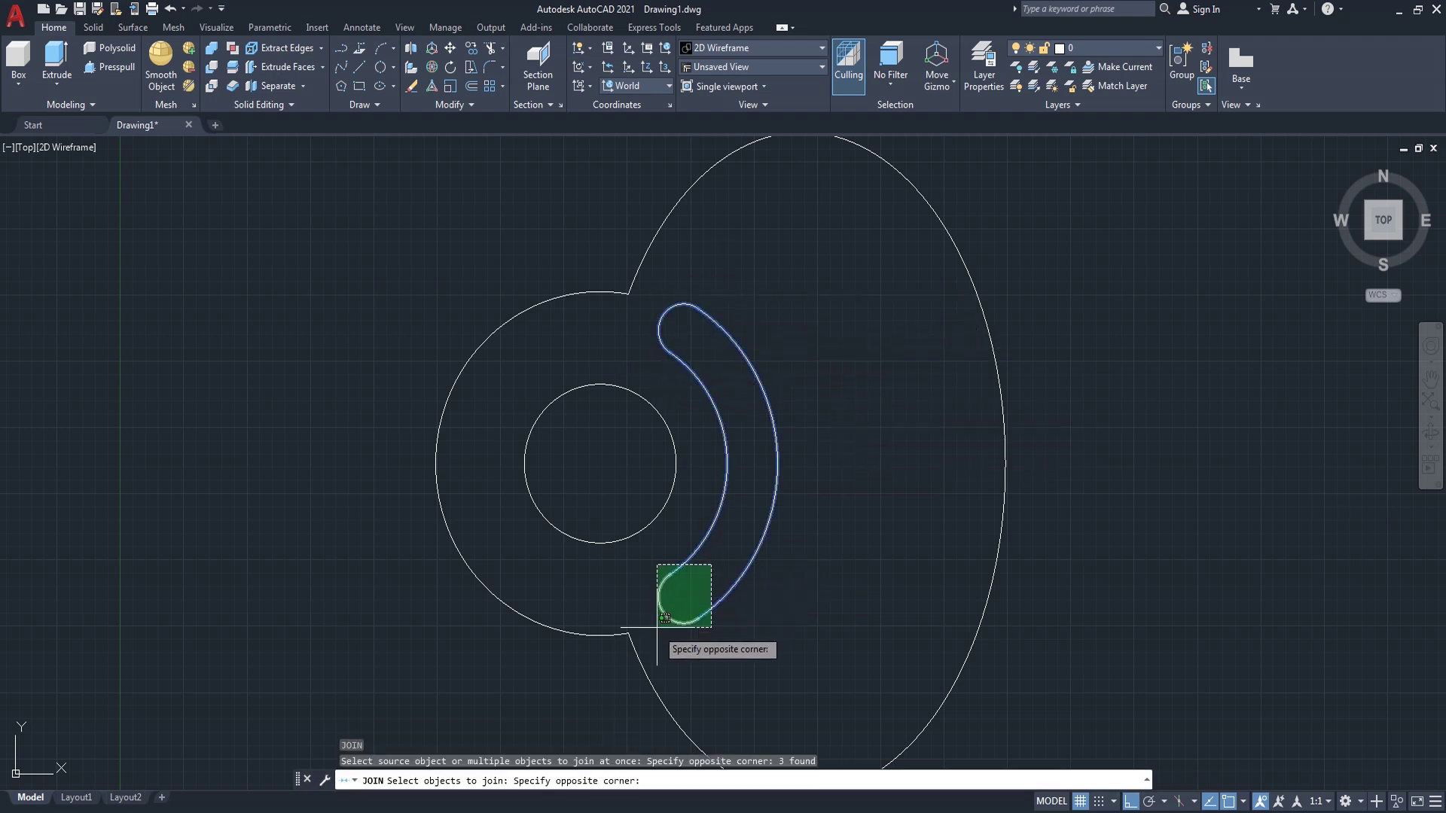
{"action": "left_click", "coordinate": [665, 618]}
{"action": "key", "text": "Return"}
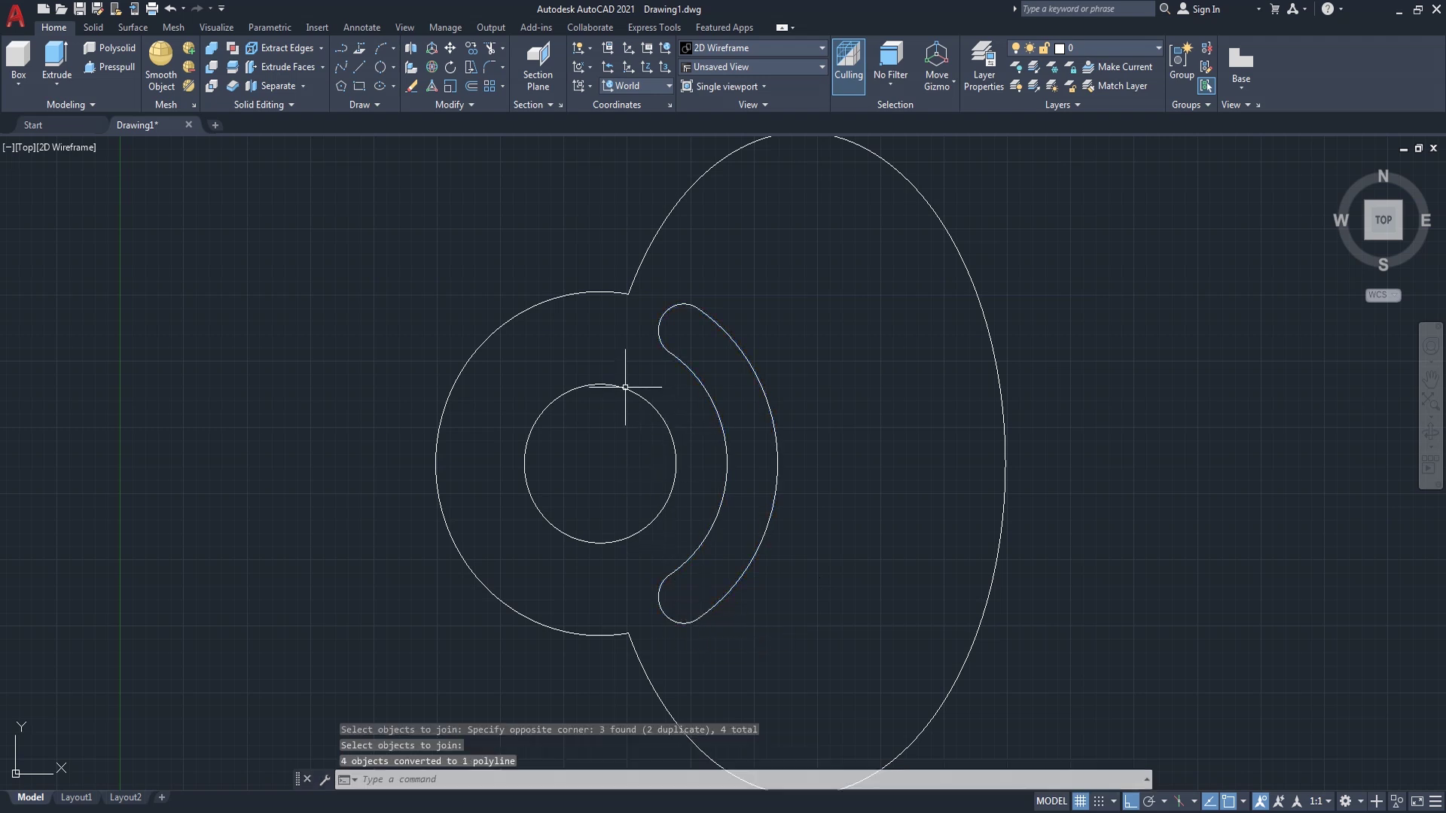
{"action": "scroll", "coordinate": [575, 320], "scroll_direction": "down", "scroll_amount": 2}
- Join the head's outer ellipse curve and left arc into one curve
{"action": "key", "text": "Return"}
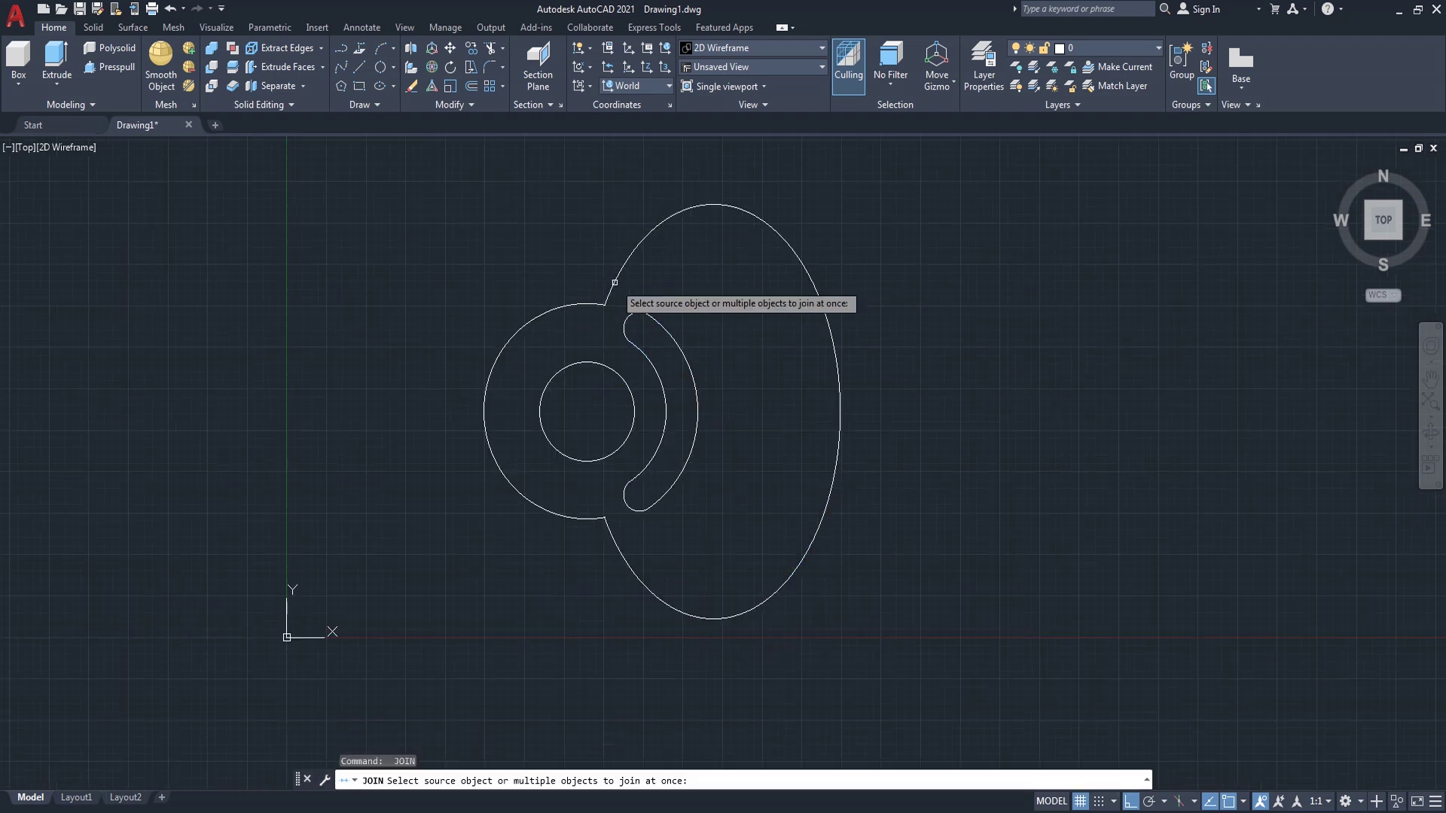
{"action": "left_click", "coordinate": [608, 294]}
{"action": "left_click", "coordinate": [590, 305]}
{"action": "key", "text": "Return"}
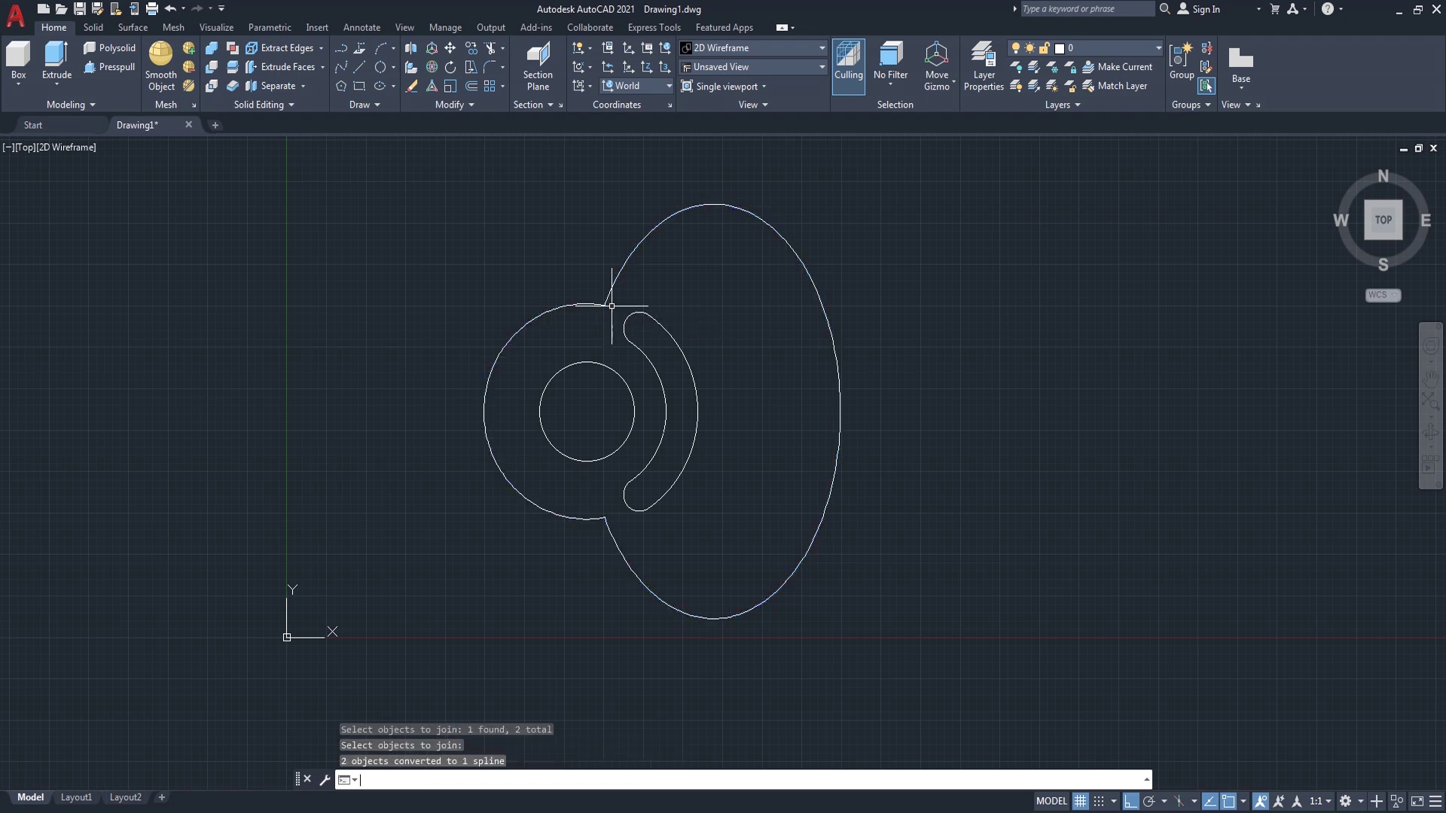
{"action": "scroll", "coordinate": [482, 331], "scroll_direction": "down", "scroll_amount": 3}
{"action": "scroll", "coordinate": [781, 307], "scroll_direction": "up", "scroll_amount": 1}
{"action": "scroll", "coordinate": [774, 322], "scroll_direction": "up", "scroll_amount": 1}
{"action": "scroll", "coordinate": [737, 326], "scroll_direction": "up", "scroll_amount": 1}
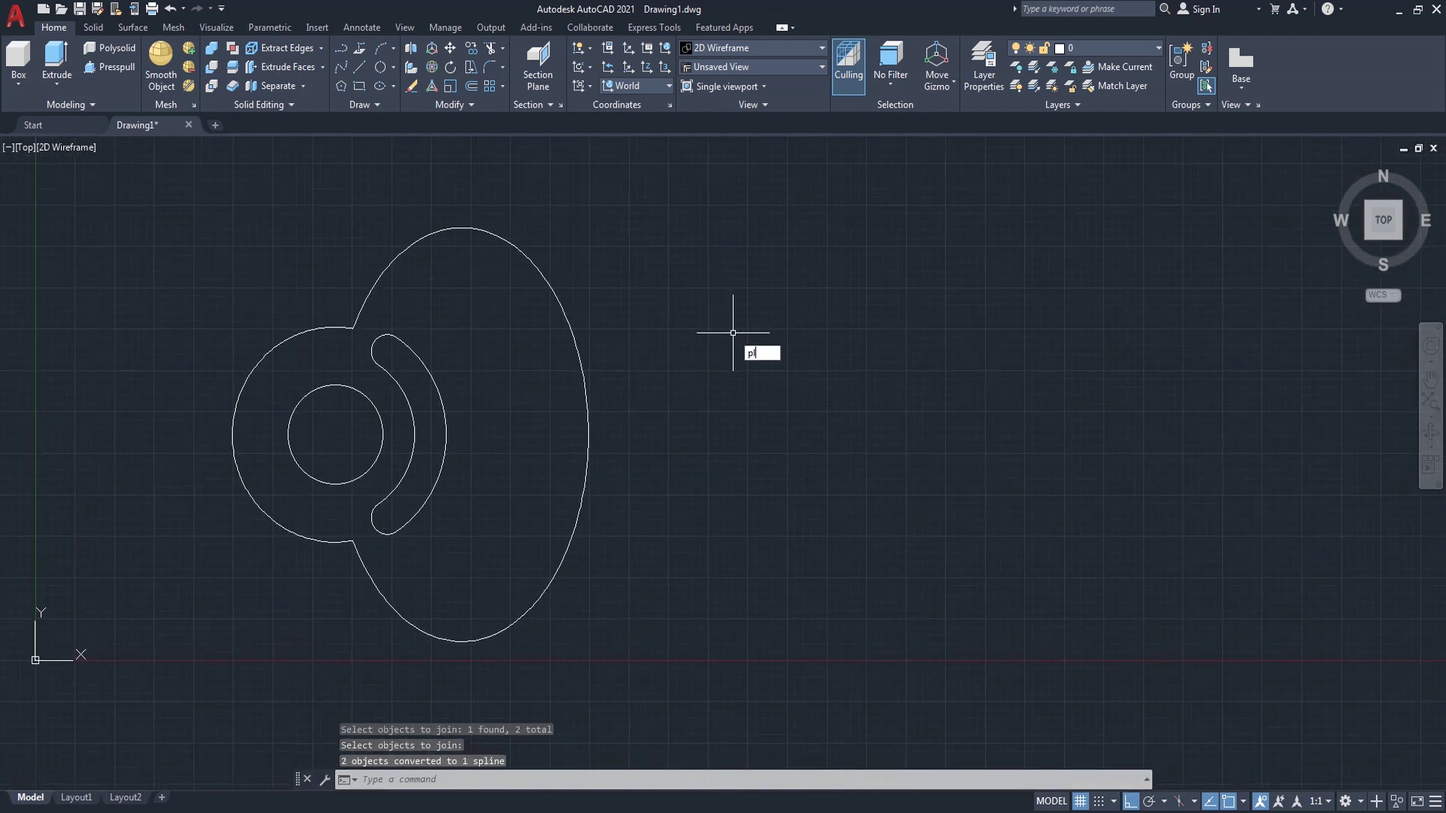
- Draw a 32-long horizontal polyline from the head's right edge
{"action": "type", "text": "pl"}
{"action": "key", "text": "Return"}
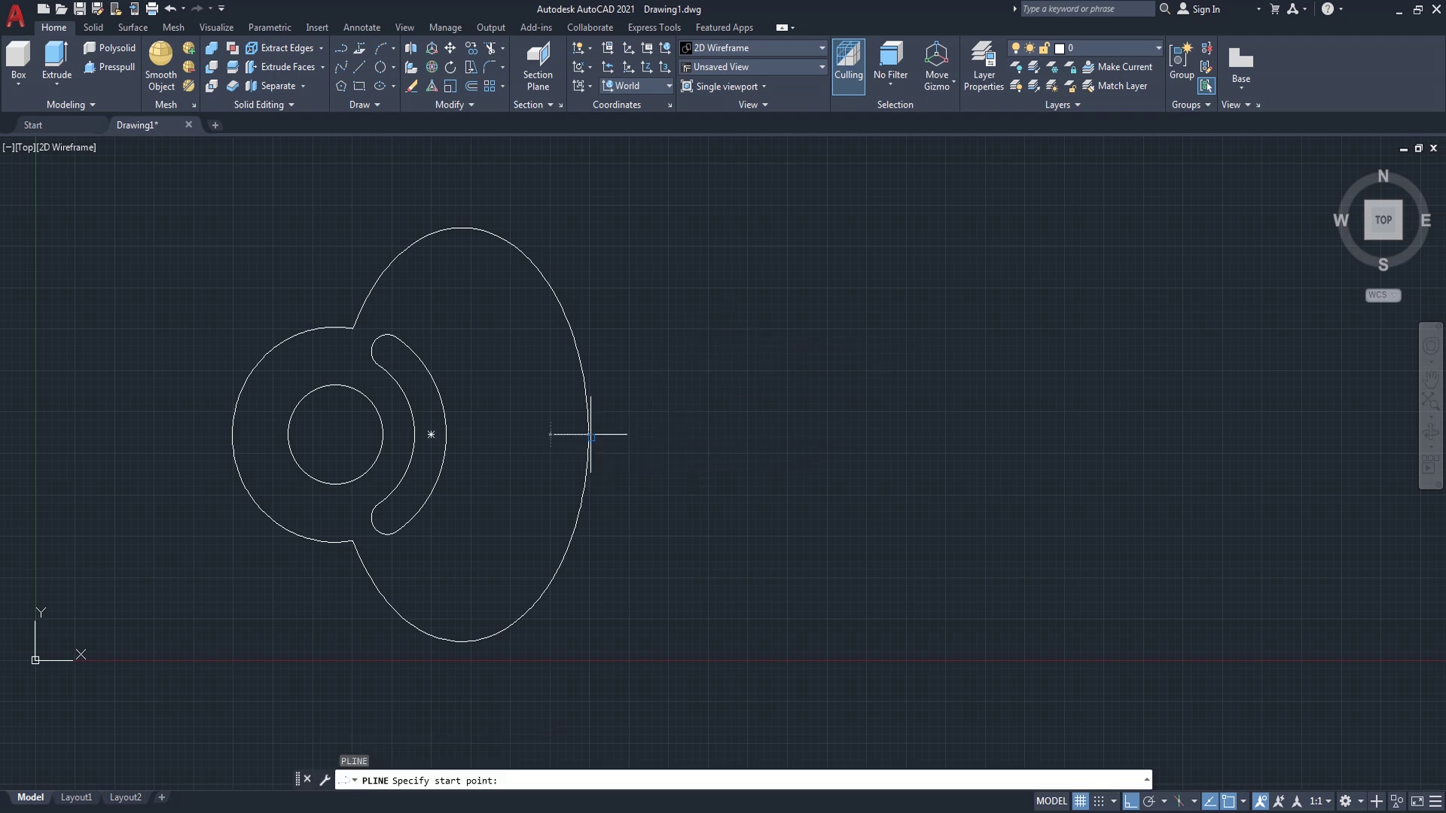
{"action": "left_click", "coordinate": [588, 434]}
{"action": "key", "text": "Return"}
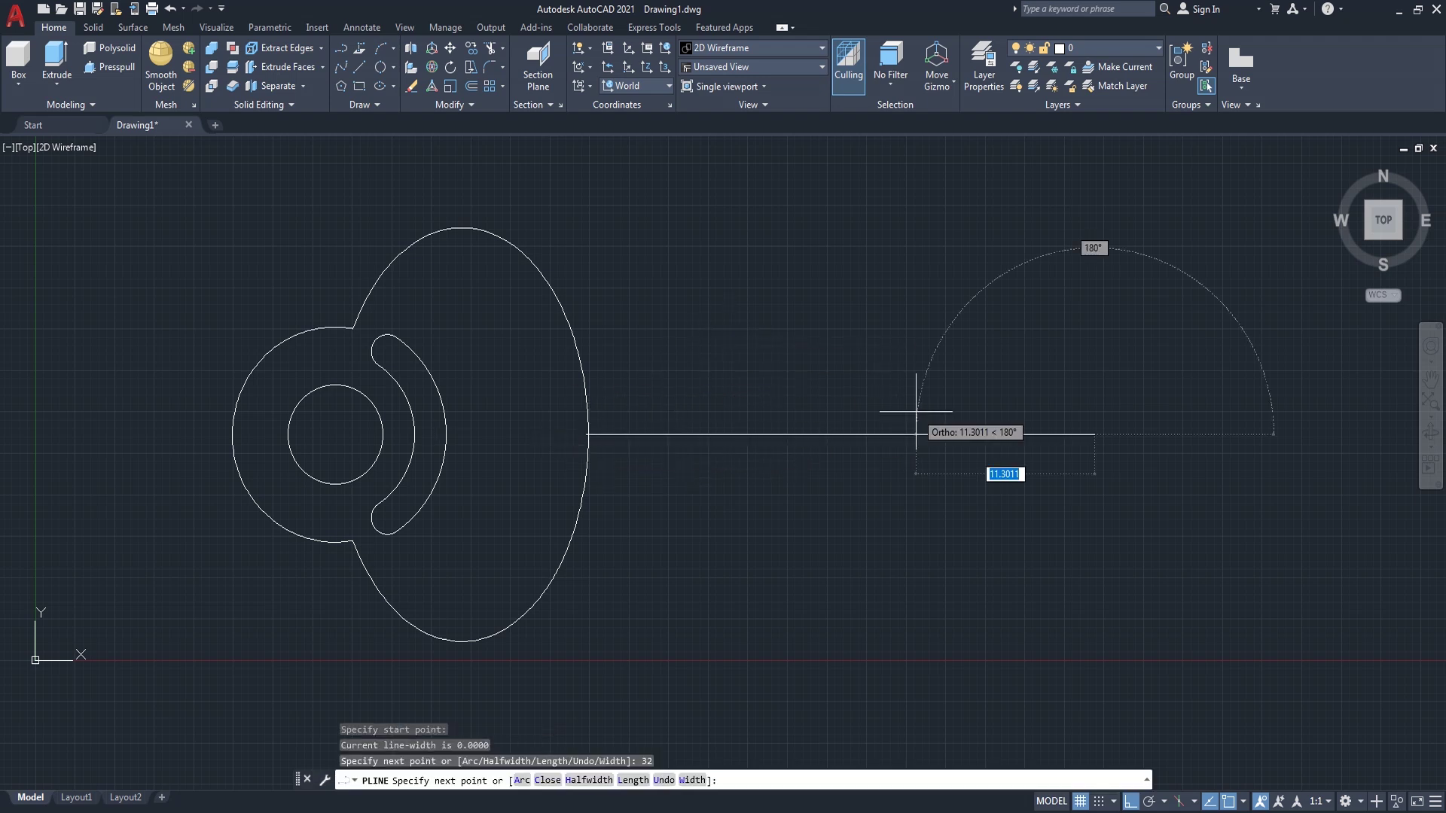
{"action": "key", "text": "Return"}
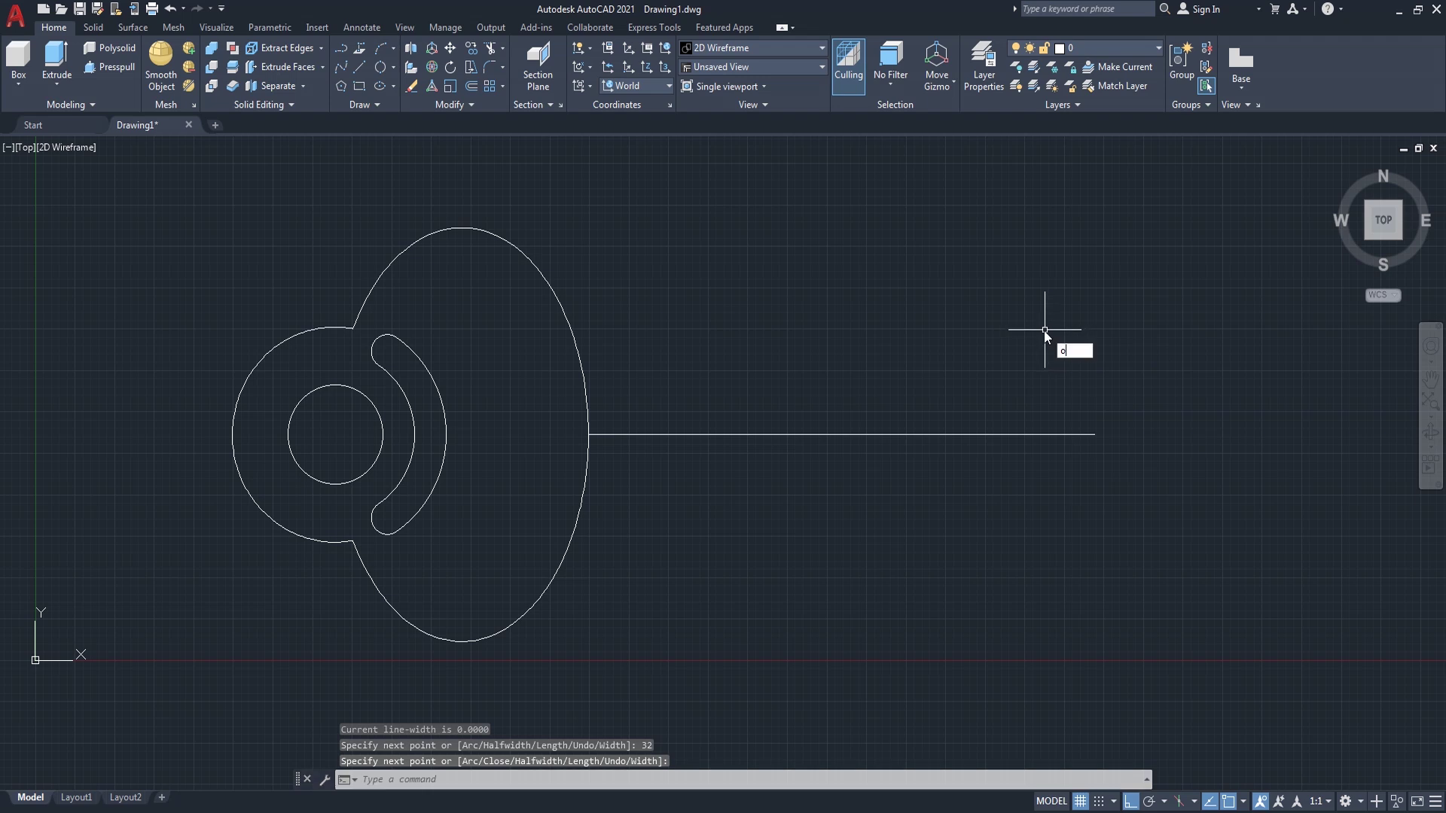
- Offset the 32-long line by 5 both above and below
{"action": "key", "text": "Return"}
{"action": "type", "text": "5"}
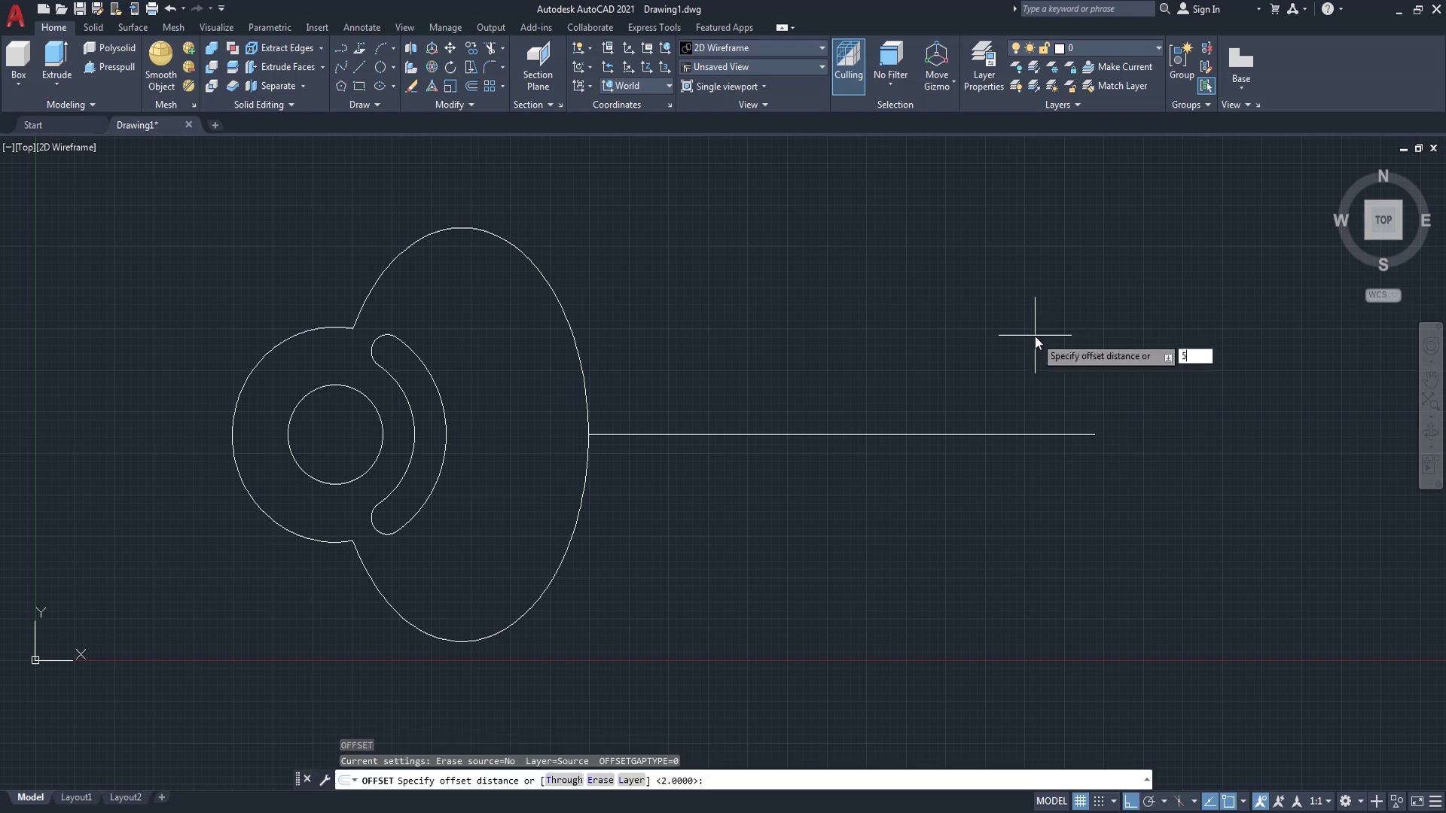
{"action": "key", "text": "Return"}
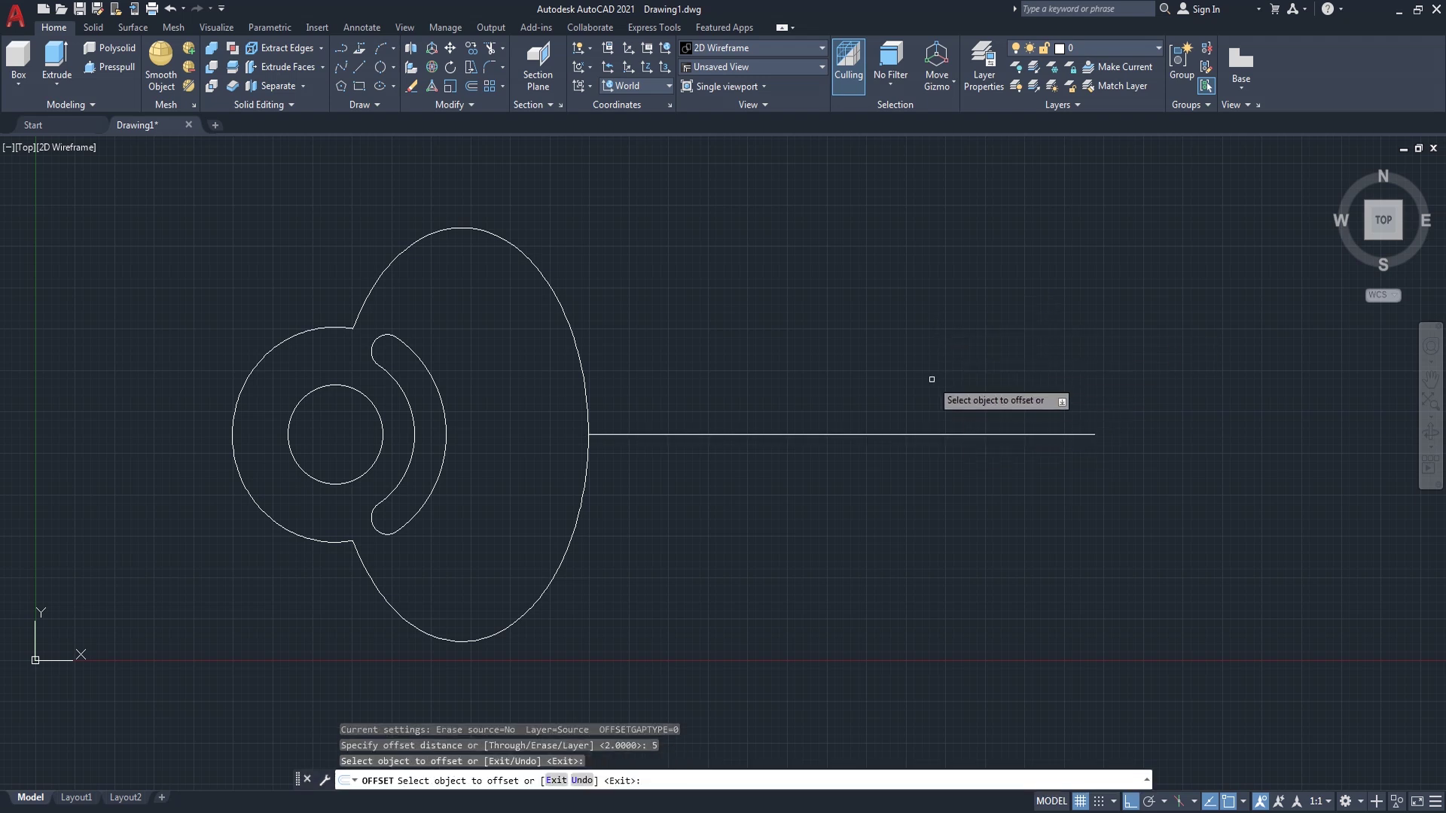
{"action": "left_click", "coordinate": [917, 380]}
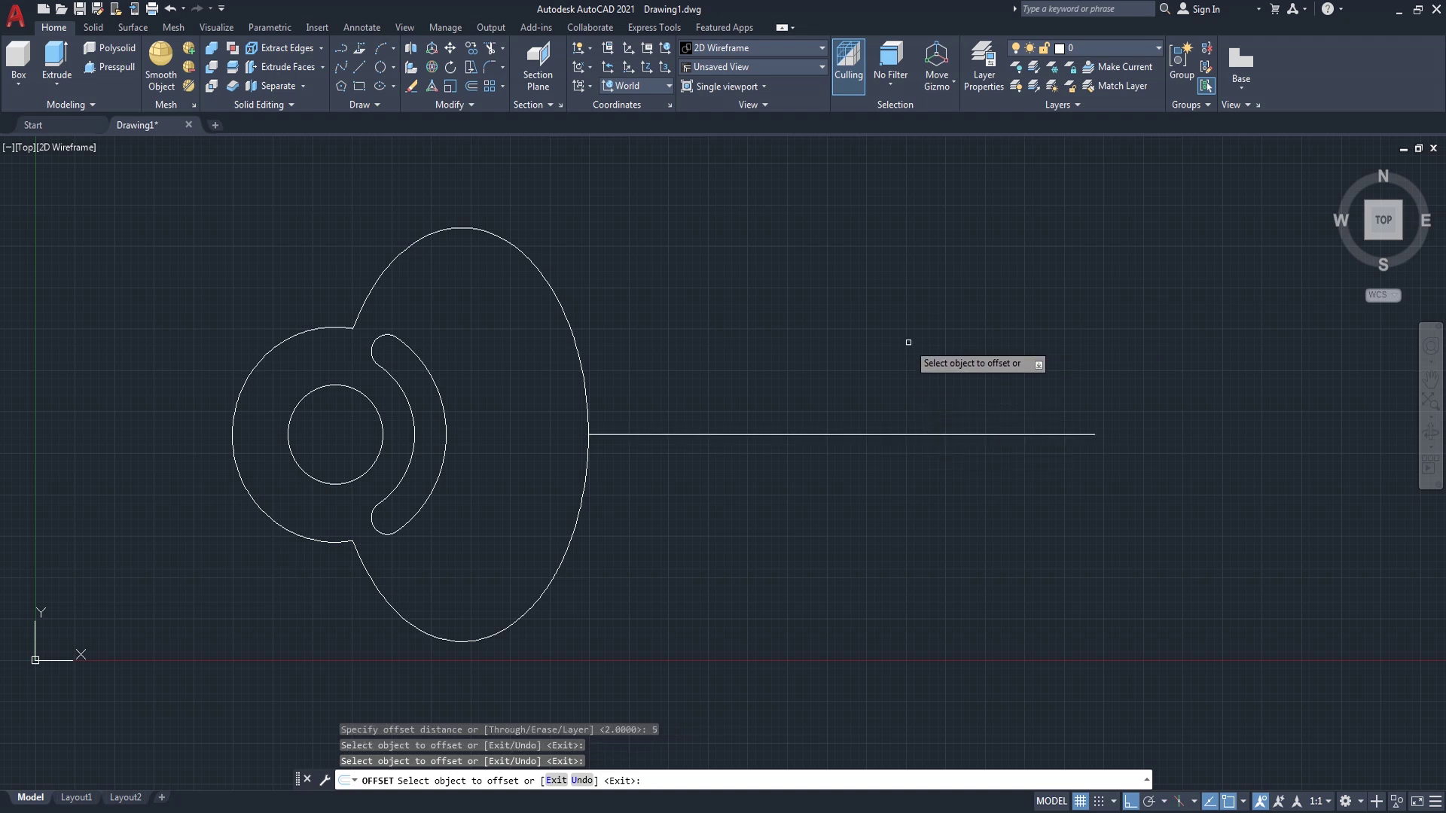
{"action": "left_click", "coordinate": [906, 433]}
{"action": "left_click", "coordinate": [891, 324]}
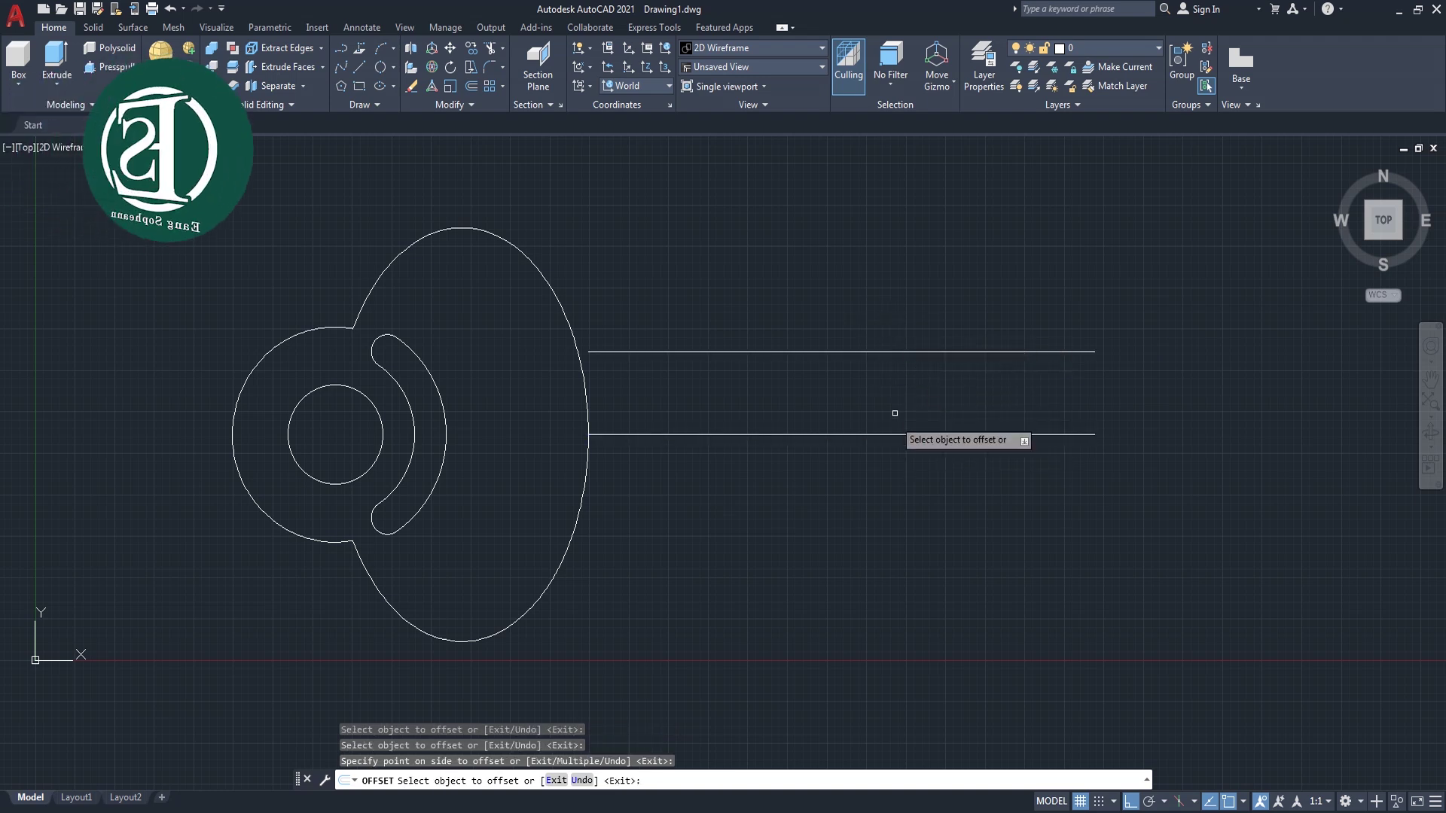
{"action": "left_click", "coordinate": [859, 434]}
{"action": "left_click", "coordinate": [853, 535]}
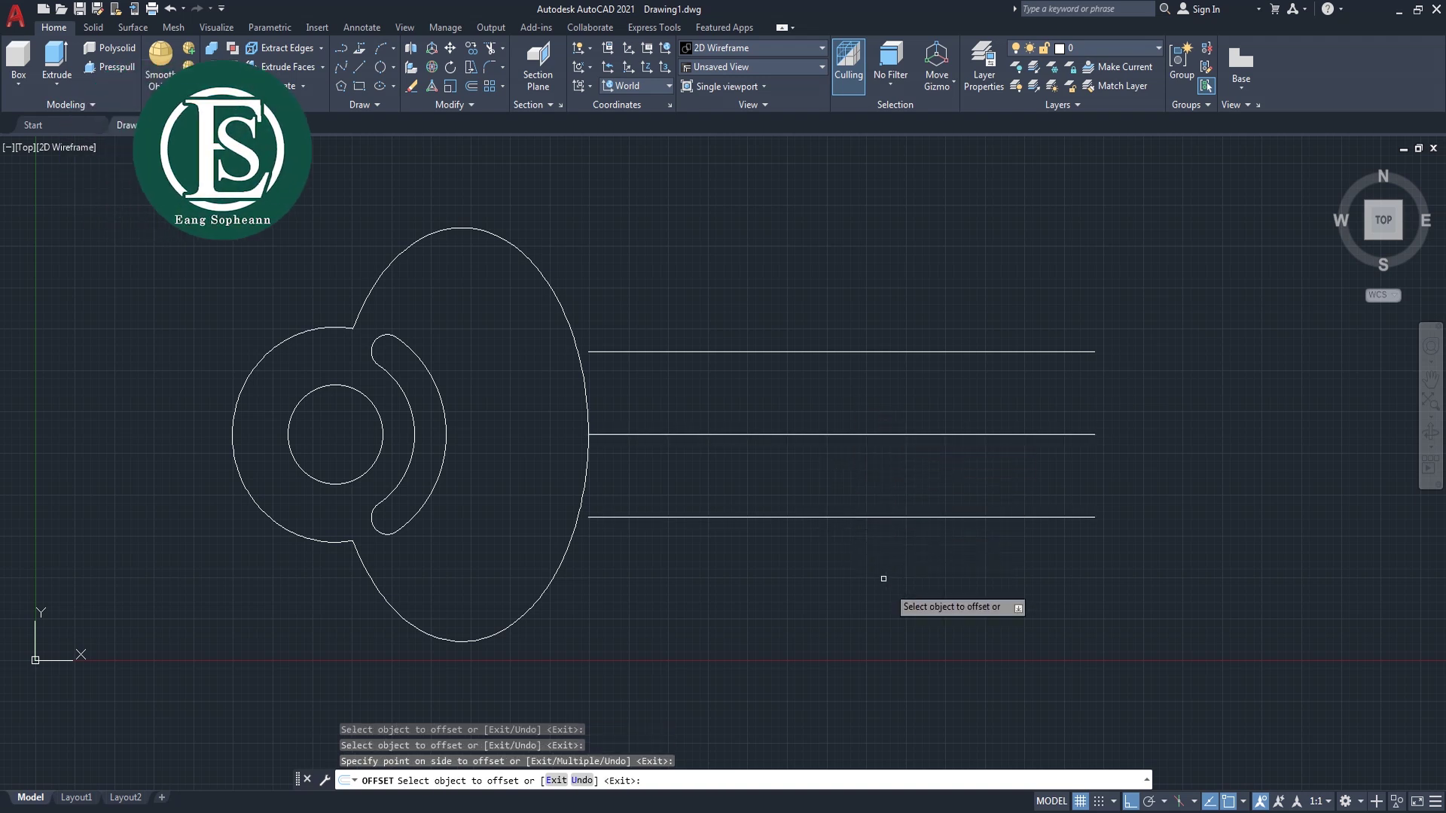
- Extend the lower shaft line to meet the key head
{"action": "key", "text": "Return"}
{"action": "type", "text": "ex"}
{"action": "key", "text": "Return"}
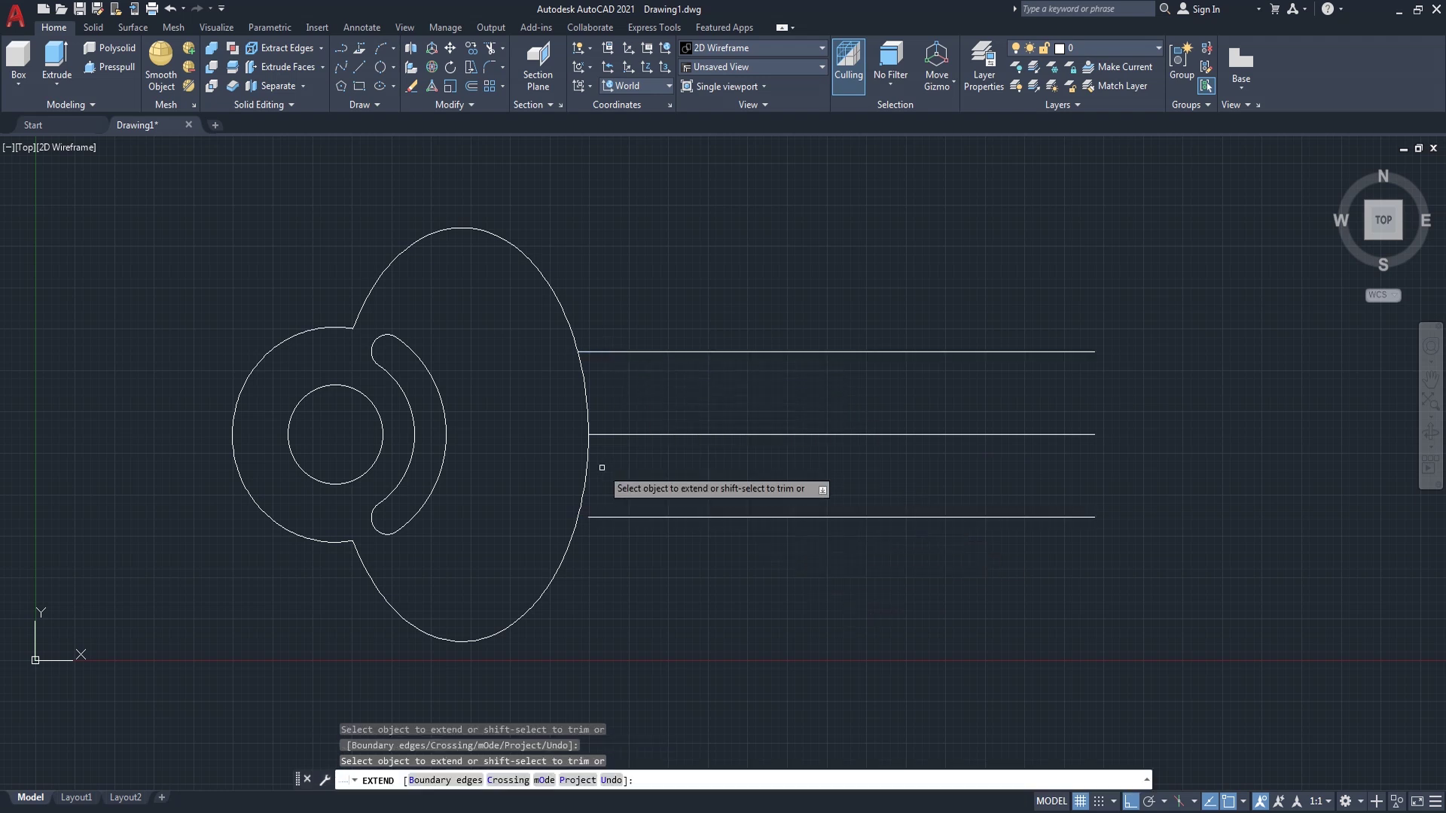
{"action": "left_click", "coordinate": [591, 516]}
{"action": "key", "text": "Return"}
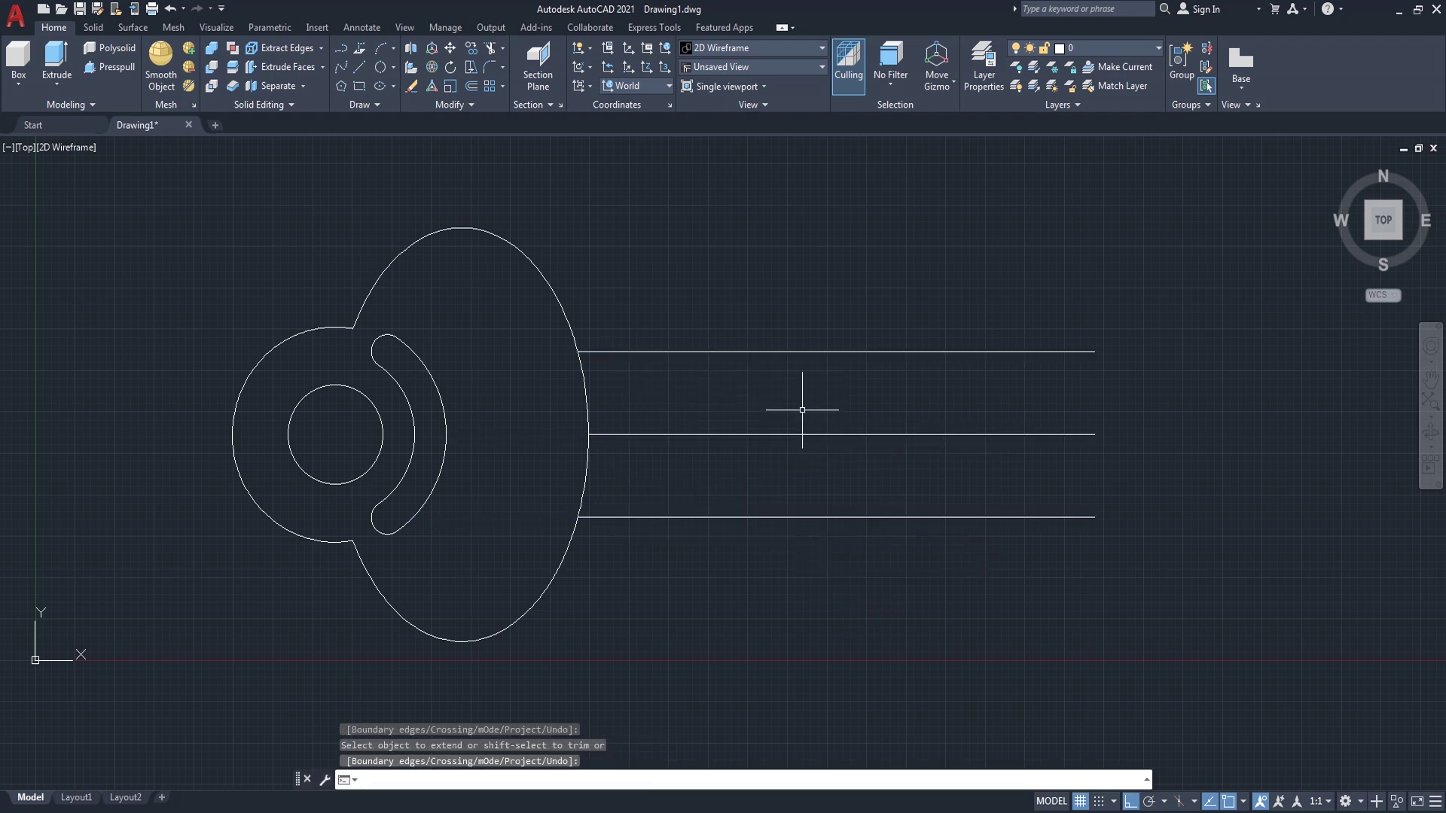
- Erase the middle shaft line
{"action": "type", "text": "e"}
{"action": "key", "text": "Return"}
{"action": "left_click", "coordinate": [836, 420]}
{"action": "left_click", "coordinate": [783, 452]}
{"action": "key", "text": "Return"}
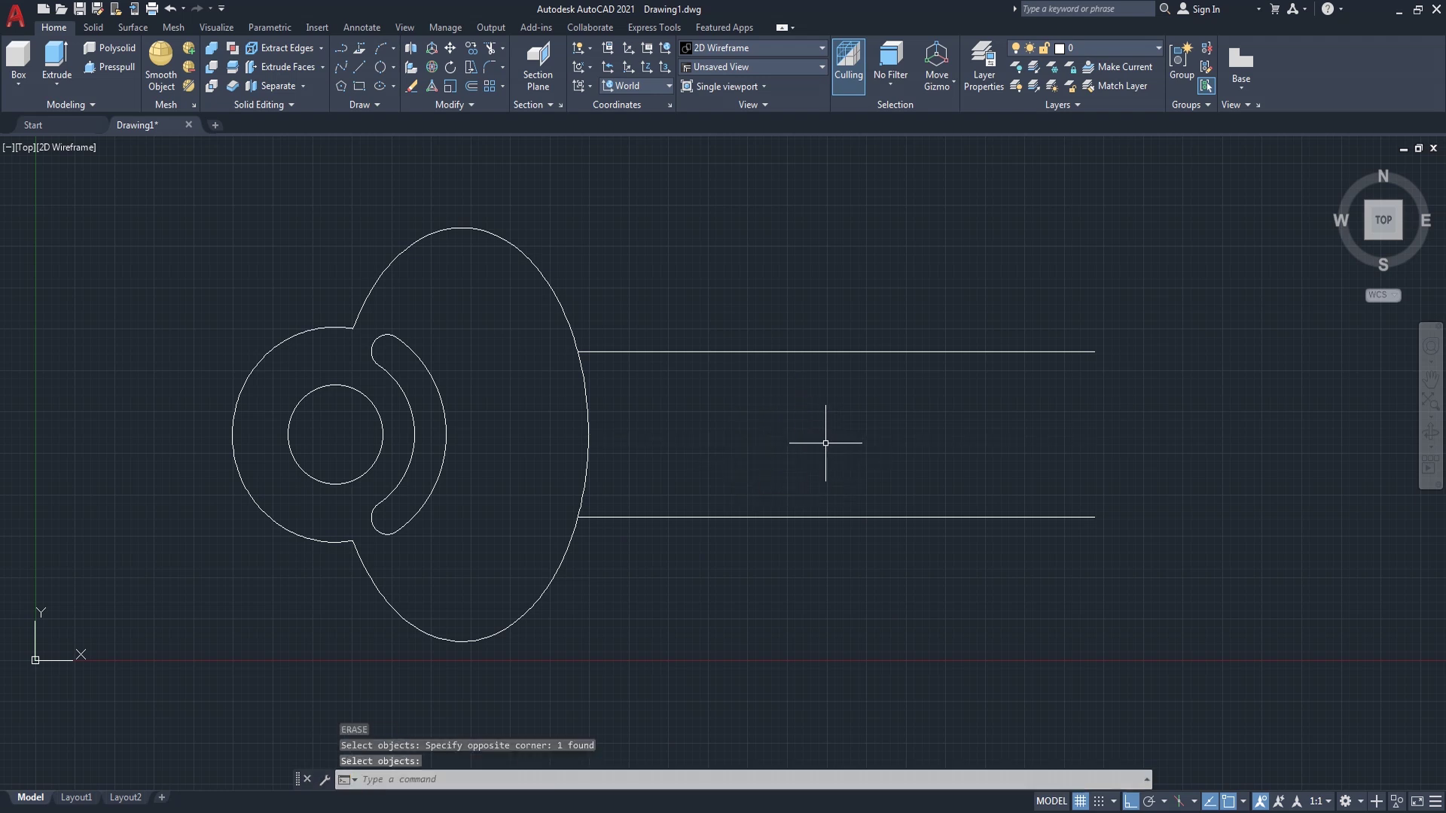
{"action": "type", "text": "p"}
- Draw a vertical polyline closing the blade's right end between the top and bottom lines
{"action": "key", "text": "Return"}
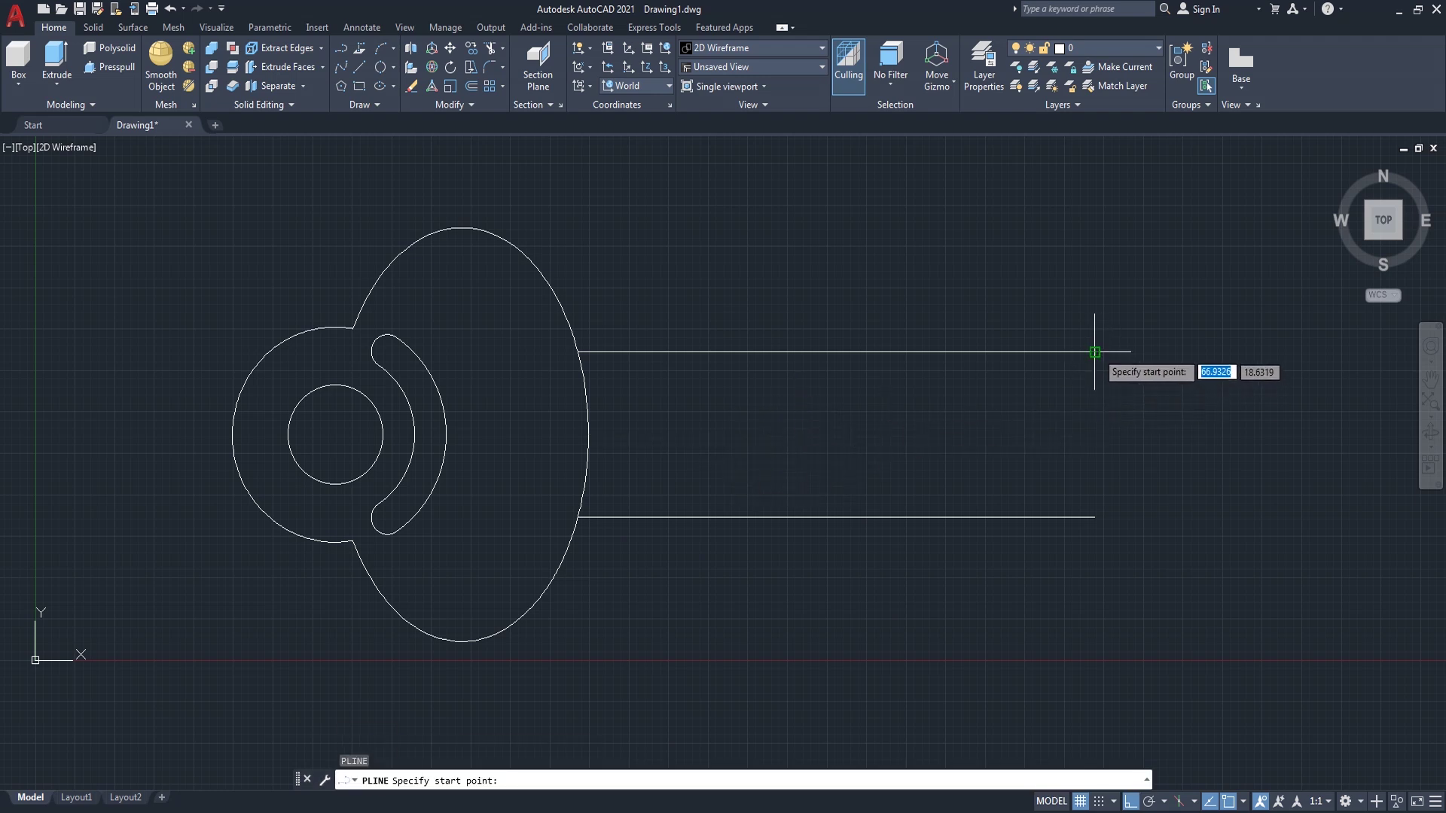
{"action": "left_click", "coordinate": [1094, 351]}
{"action": "left_click", "coordinate": [1094, 517]}
{"action": "key", "text": "Return"}
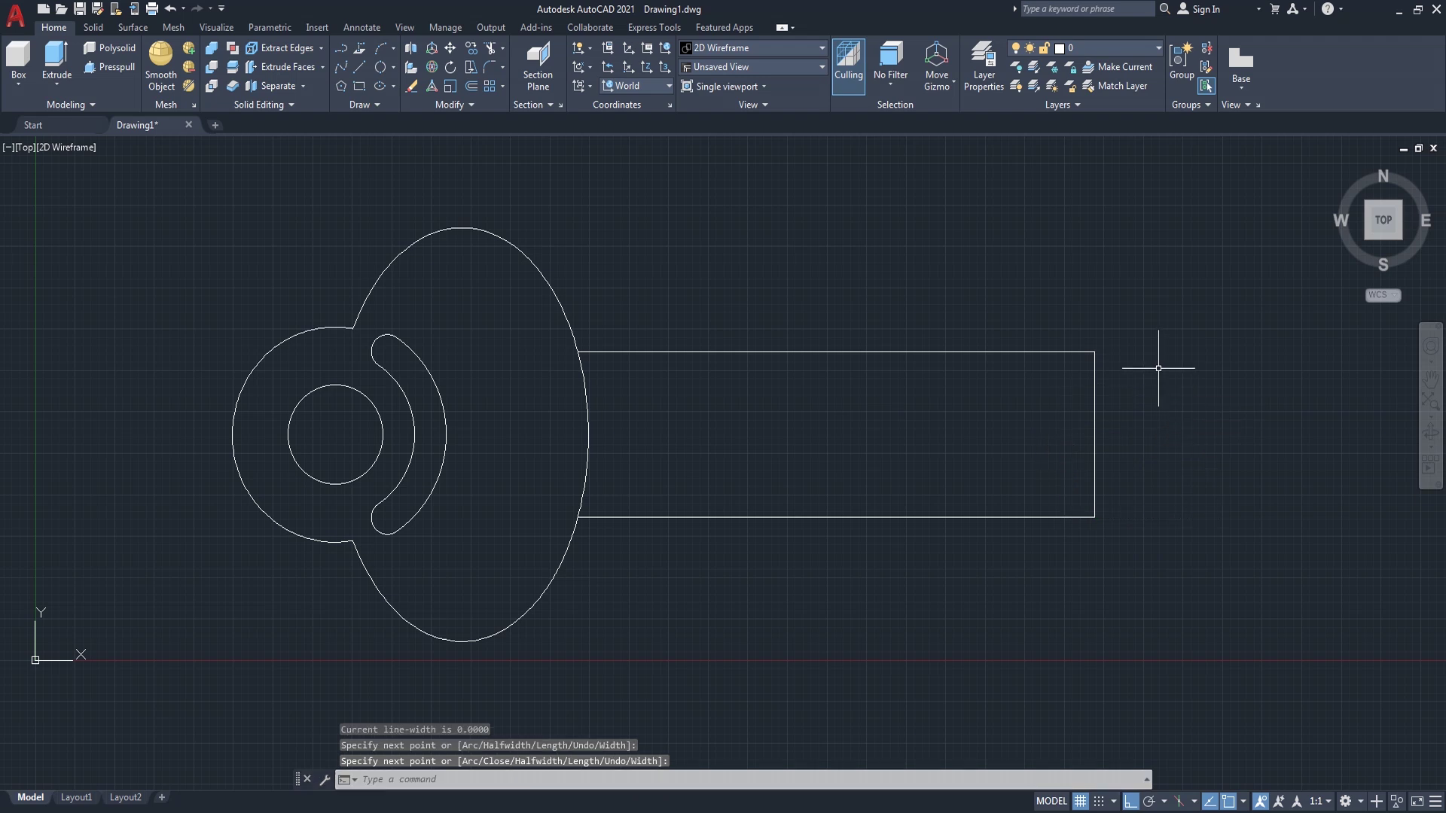
- Chamfer the blade's top-right corner with distances of 3
{"action": "type", "text": "cha"}
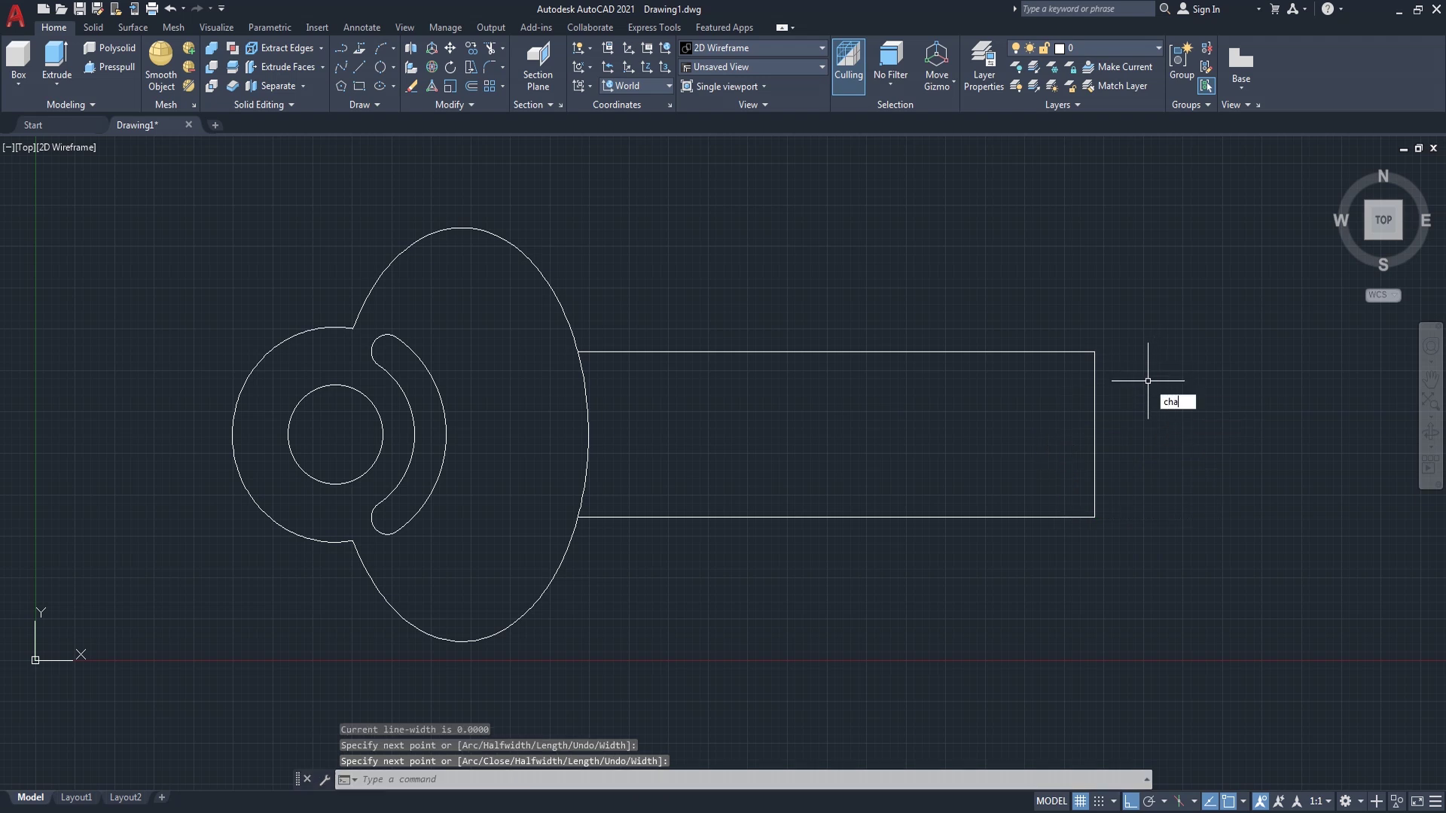
{"action": "key", "text": "Return"}
{"action": "key", "text": "Return"}
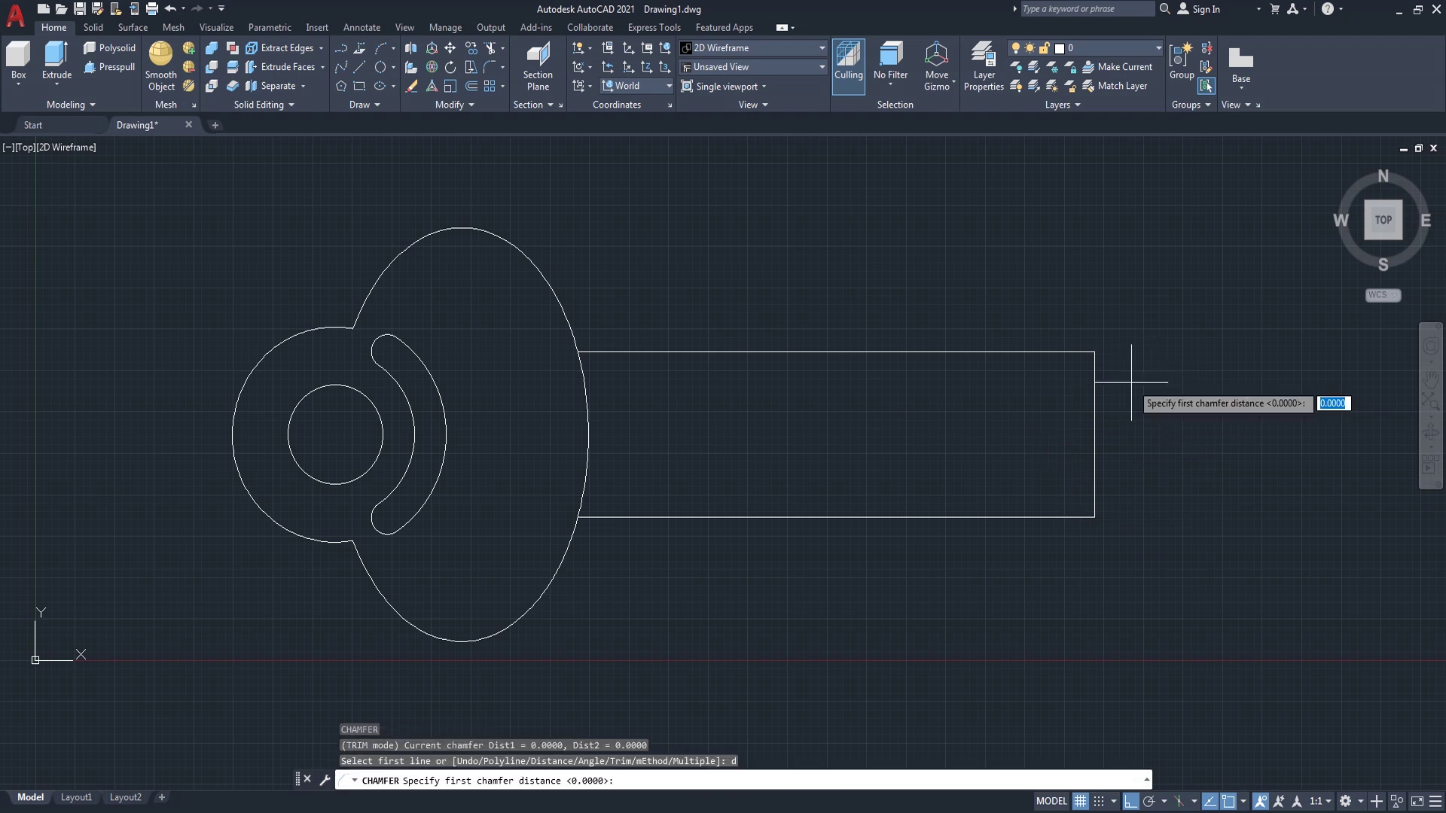
{"action": "key", "text": "Return"}
{"action": "type", "text": "3"}
{"action": "key", "text": "Return"}
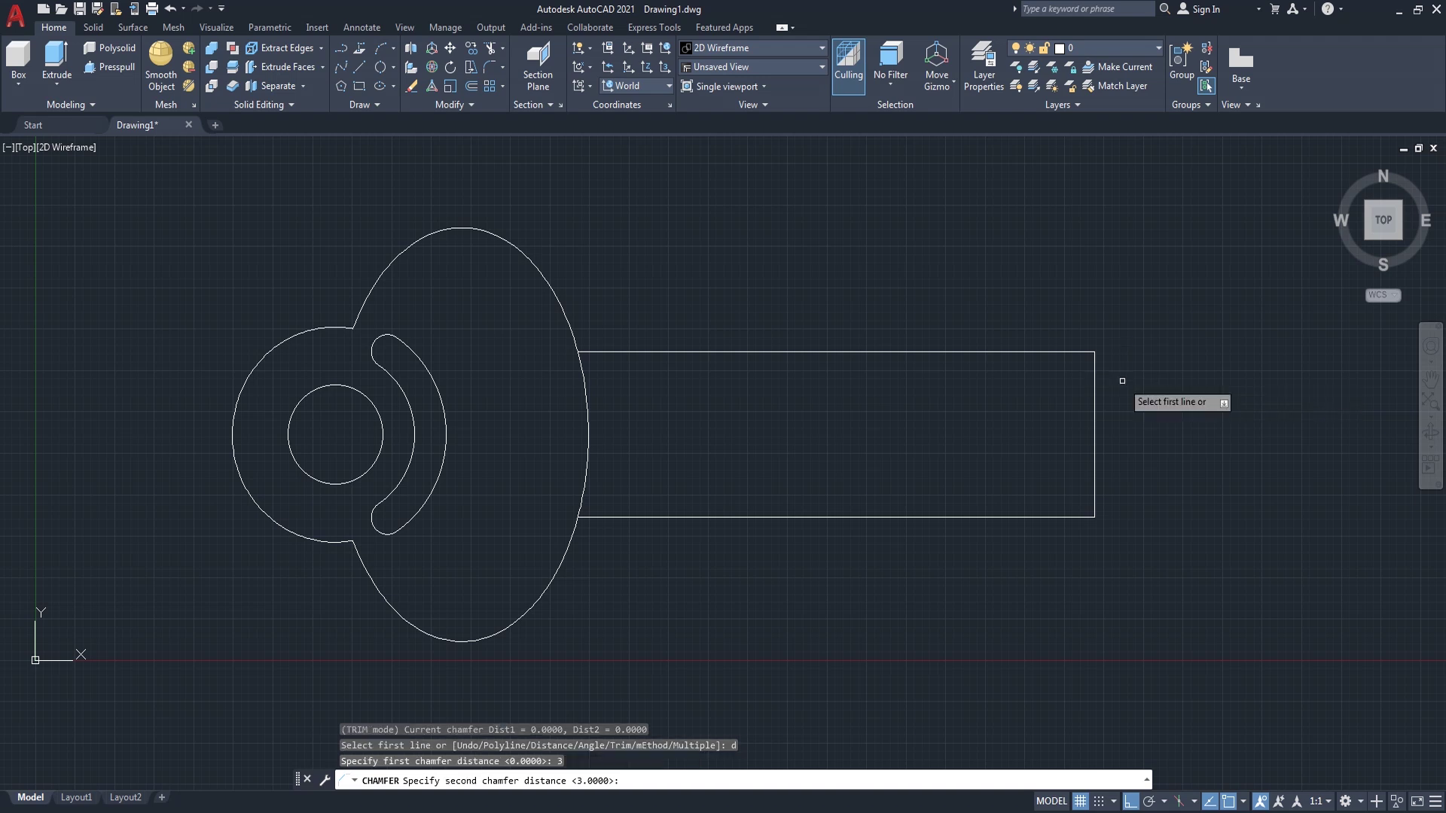
{"action": "left_click", "coordinate": [1072, 352]}
{"action": "left_click", "coordinate": [1098, 380]}
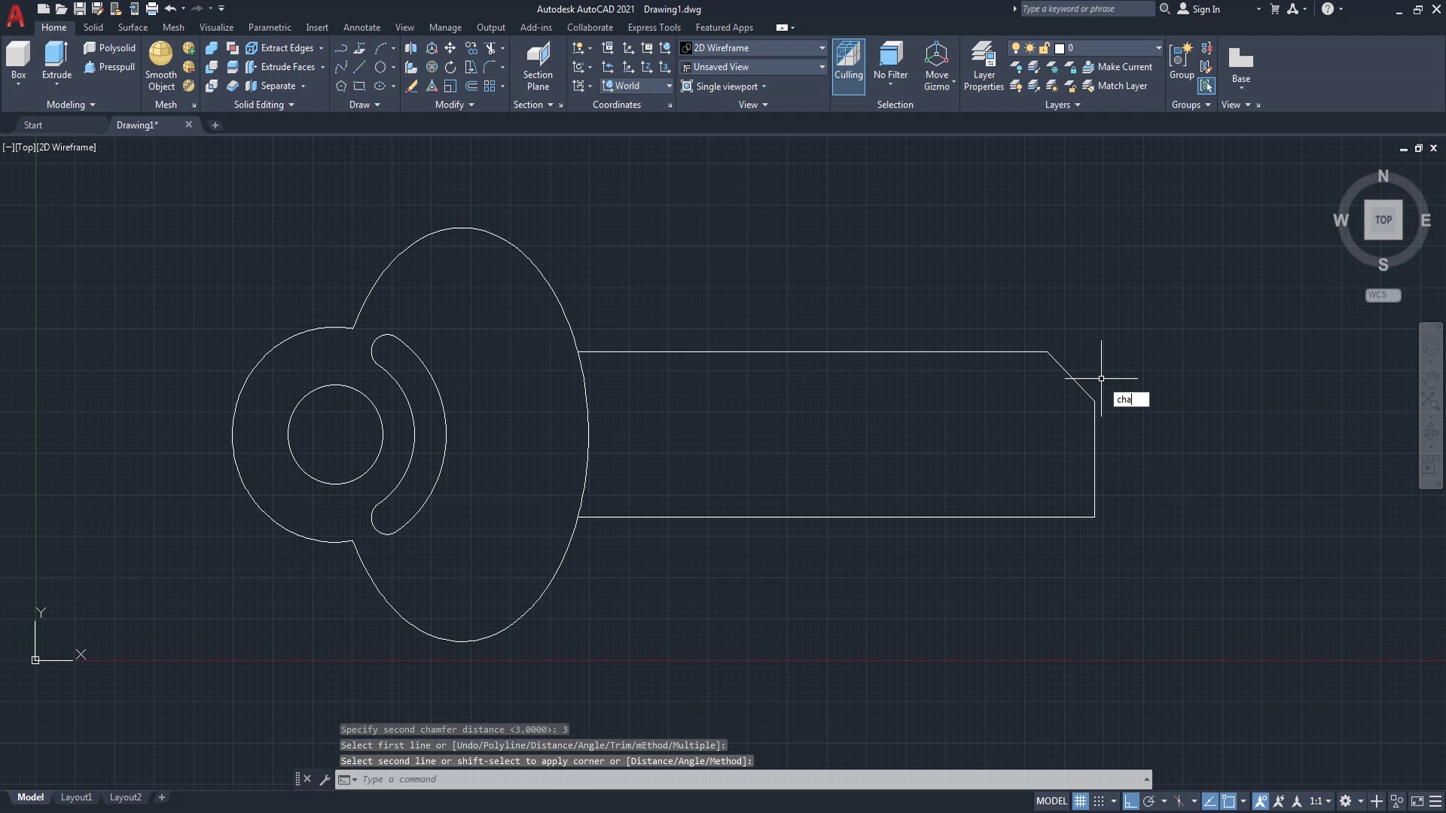
- Begin another chamfer with distance 6, then cancel it
{"action": "key", "text": "Return"}
{"action": "key", "text": "Return"}
{"action": "type", "text": "6"}
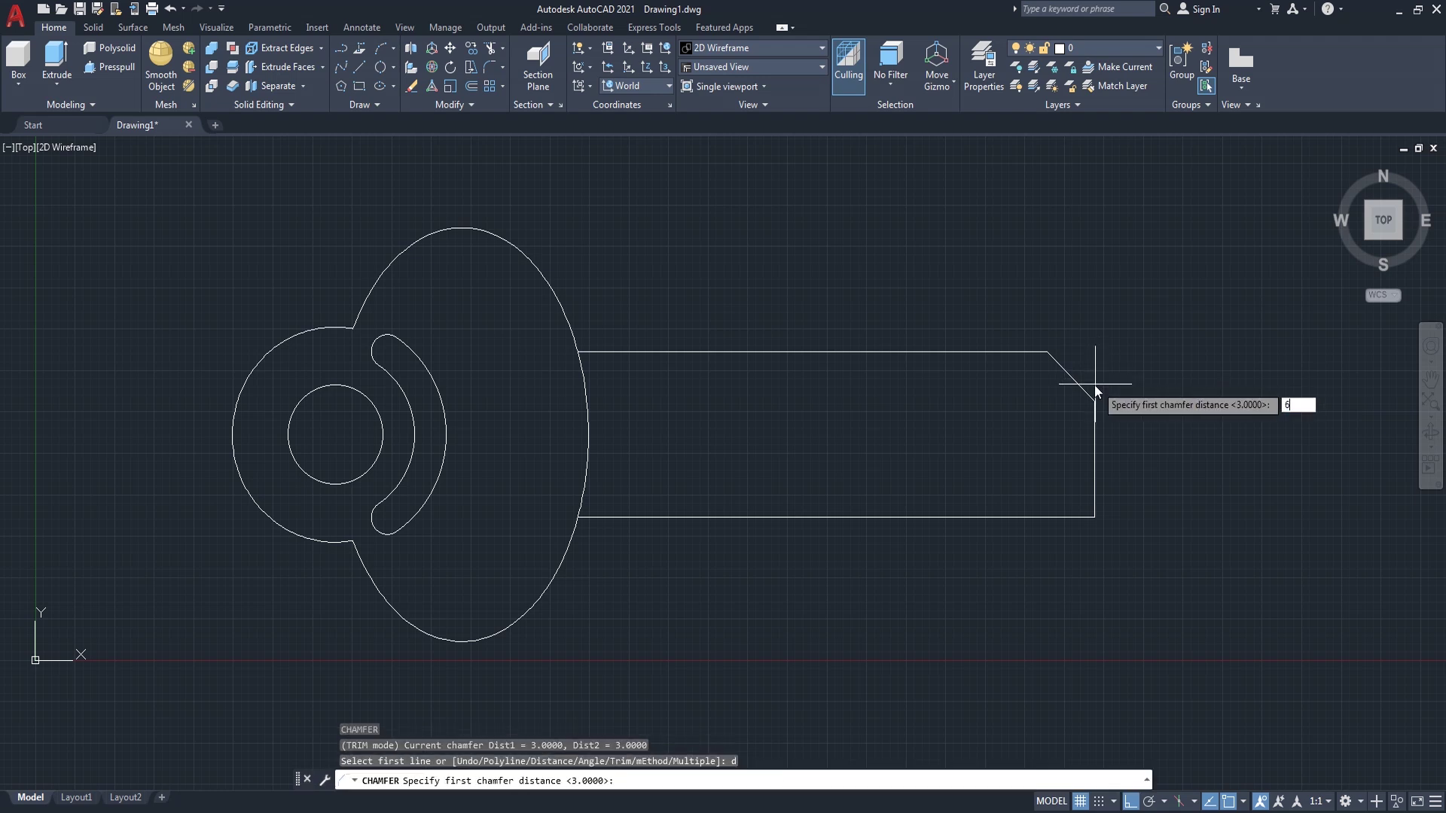
{"action": "key", "text": "Return"}
{"action": "key", "text": "Return"}
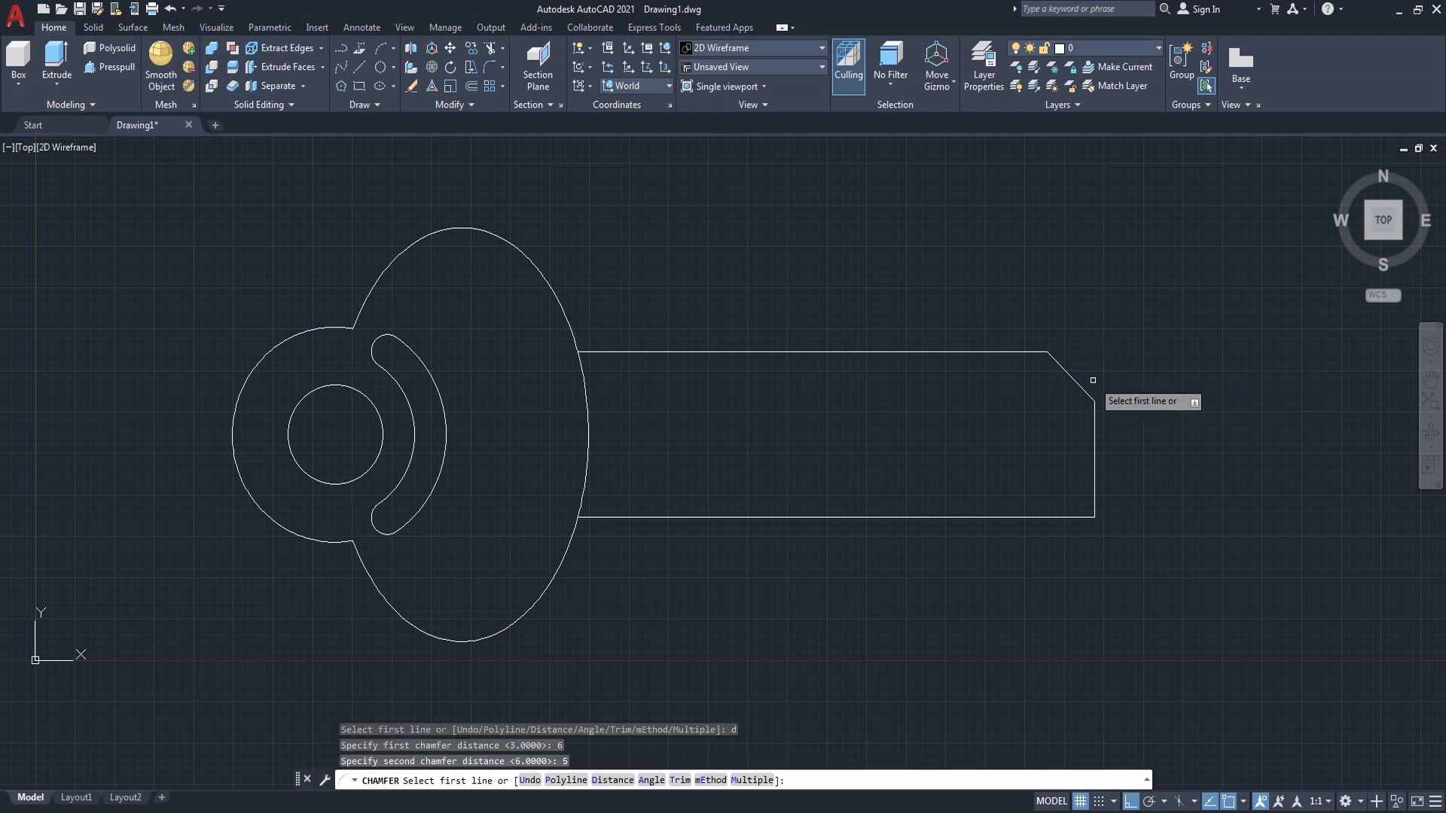
{"action": "key", "text": "Escape"}
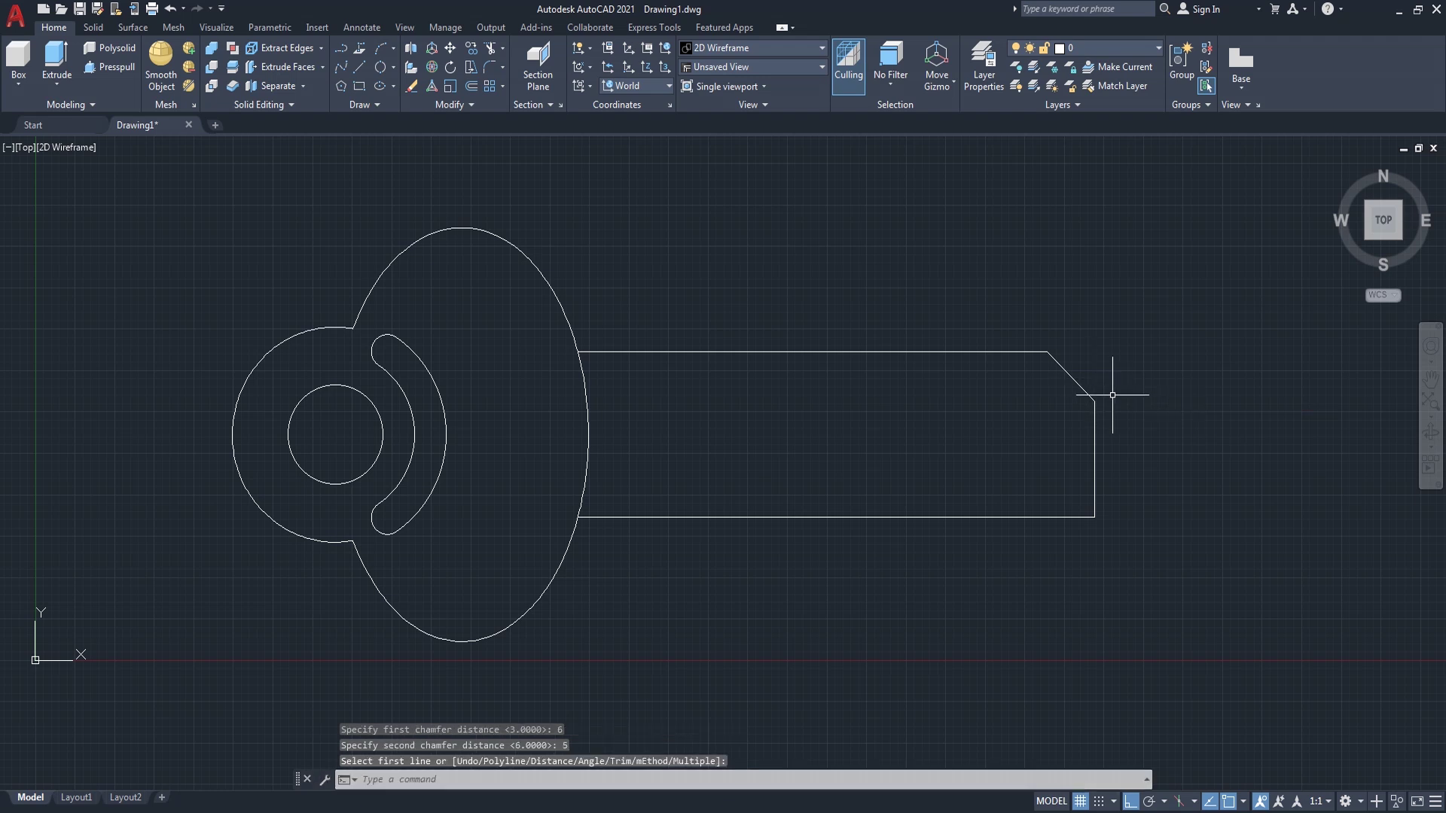
{"action": "type", "text": "ch"}
- Chamfer the blade's bottom-right corner with distances 6 and 6, forming the pointed tip
{"action": "key", "text": "Return"}
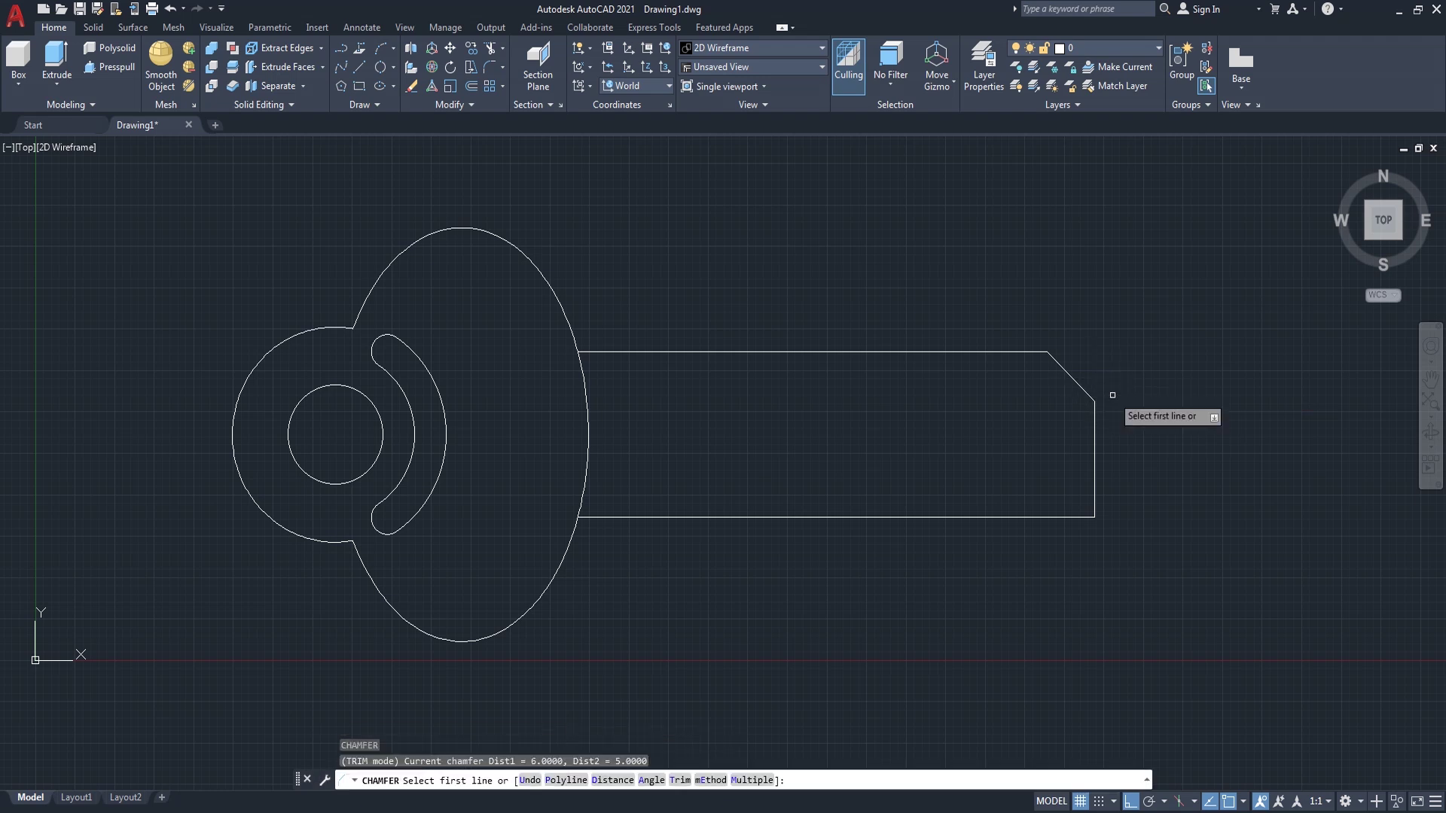
{"action": "type", "text": "d"}
{"action": "key", "text": "Return"}
{"action": "type", "text": "6"}
{"action": "key", "text": "Return"}
{"action": "type", "text": "6"}
{"action": "key", "text": "Return"}
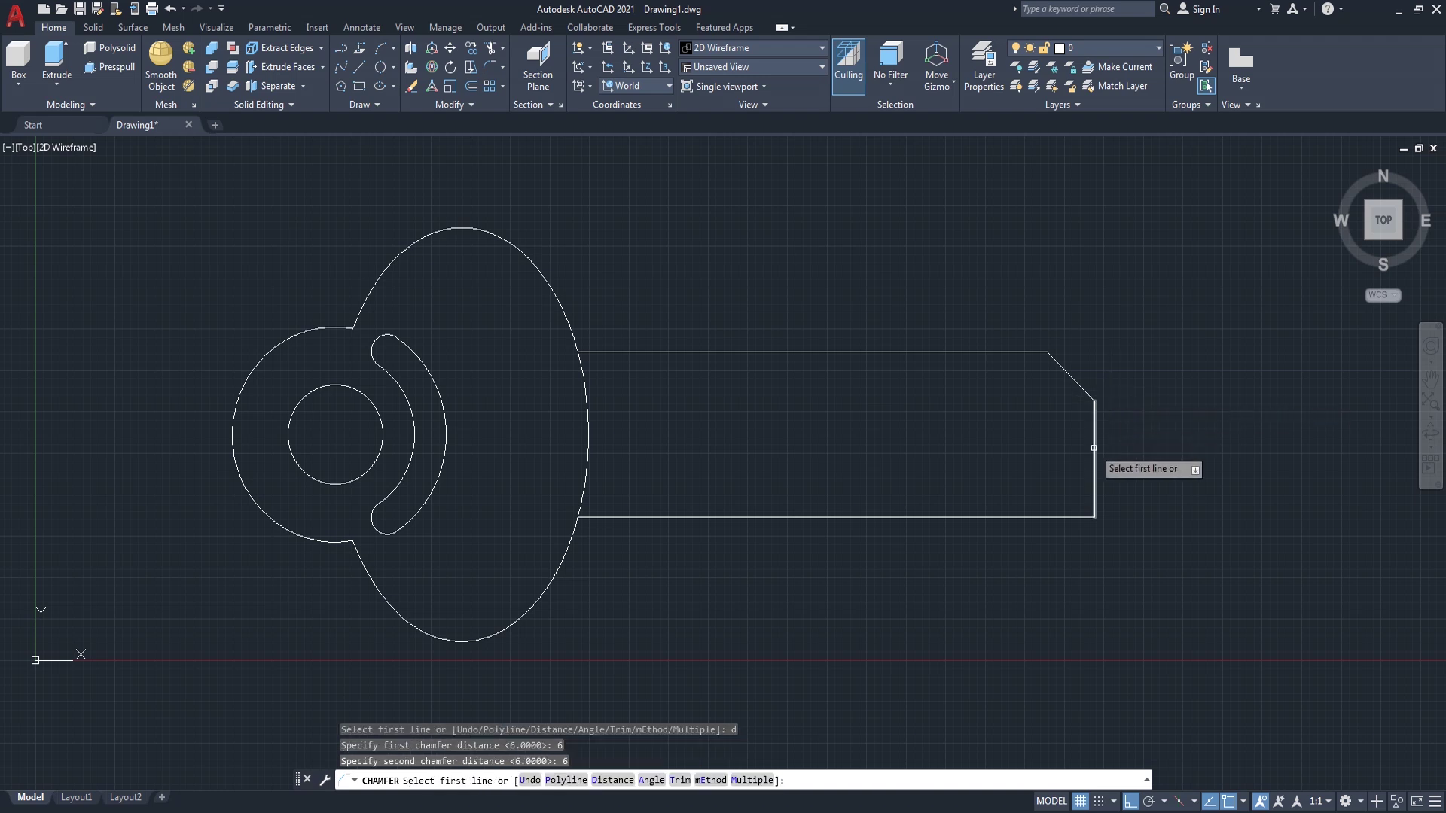
{"action": "left_click", "coordinate": [1093, 448]}
{"action": "left_click", "coordinate": [1024, 516]}
{"action": "scroll", "coordinate": [1210, 402], "scroll_direction": "down", "scroll_amount": 1}
{"action": "scroll", "coordinate": [1212, 408], "scroll_direction": "up", "scroll_amount": 2}
{"action": "scroll", "coordinate": [1174, 456], "scroll_direction": "down", "scroll_amount": 1}
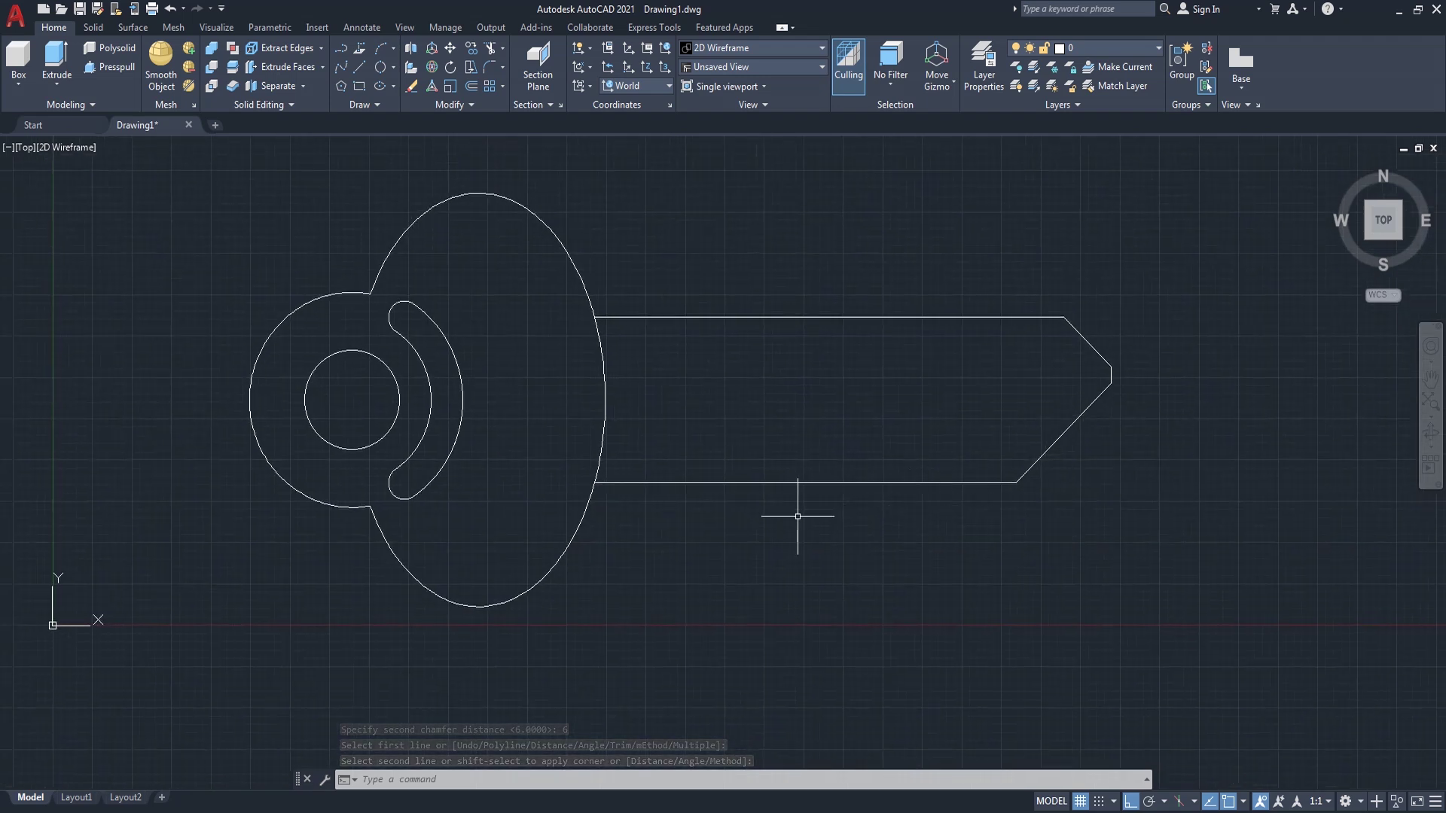
- Draw a triangular notch polyline from the blade's bottom-left corner: 5 right, 1.5 down, back to start
{"action": "type", "text": "pl"}
{"action": "key", "text": "Return"}
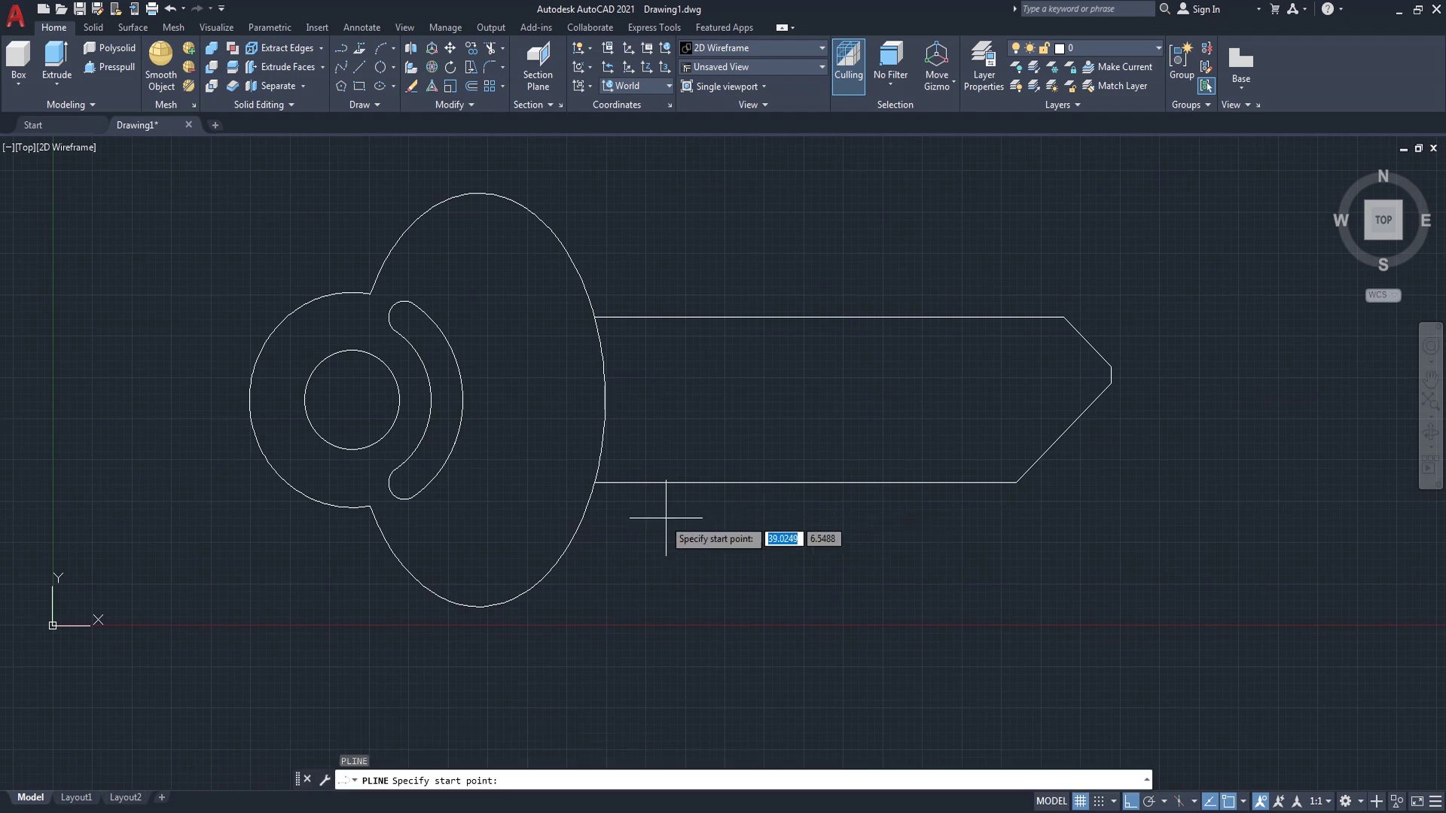
{"action": "left_click", "coordinate": [595, 482]}
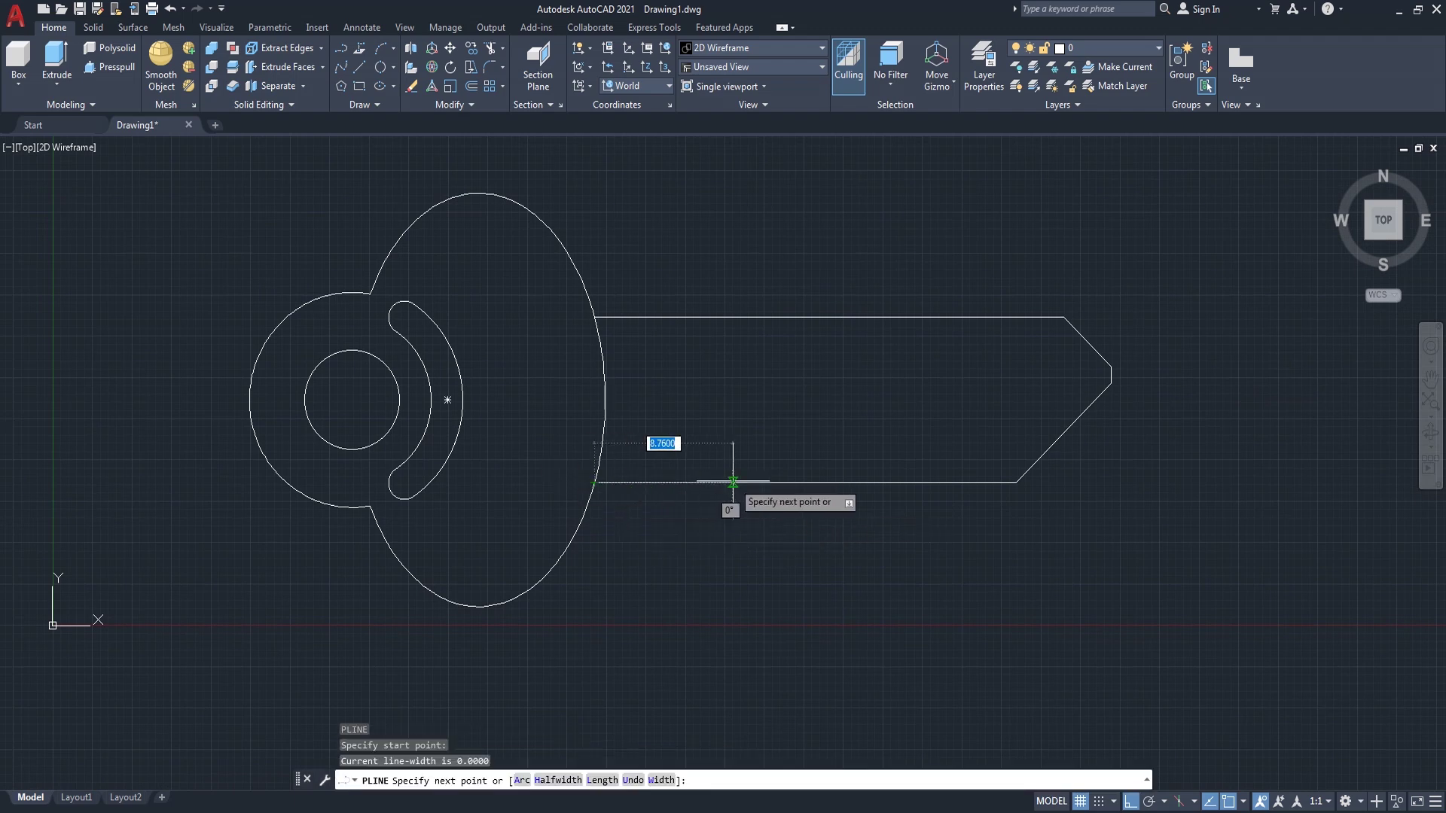
{"action": "type", "text": "5"}
{"action": "key", "text": "Return"}
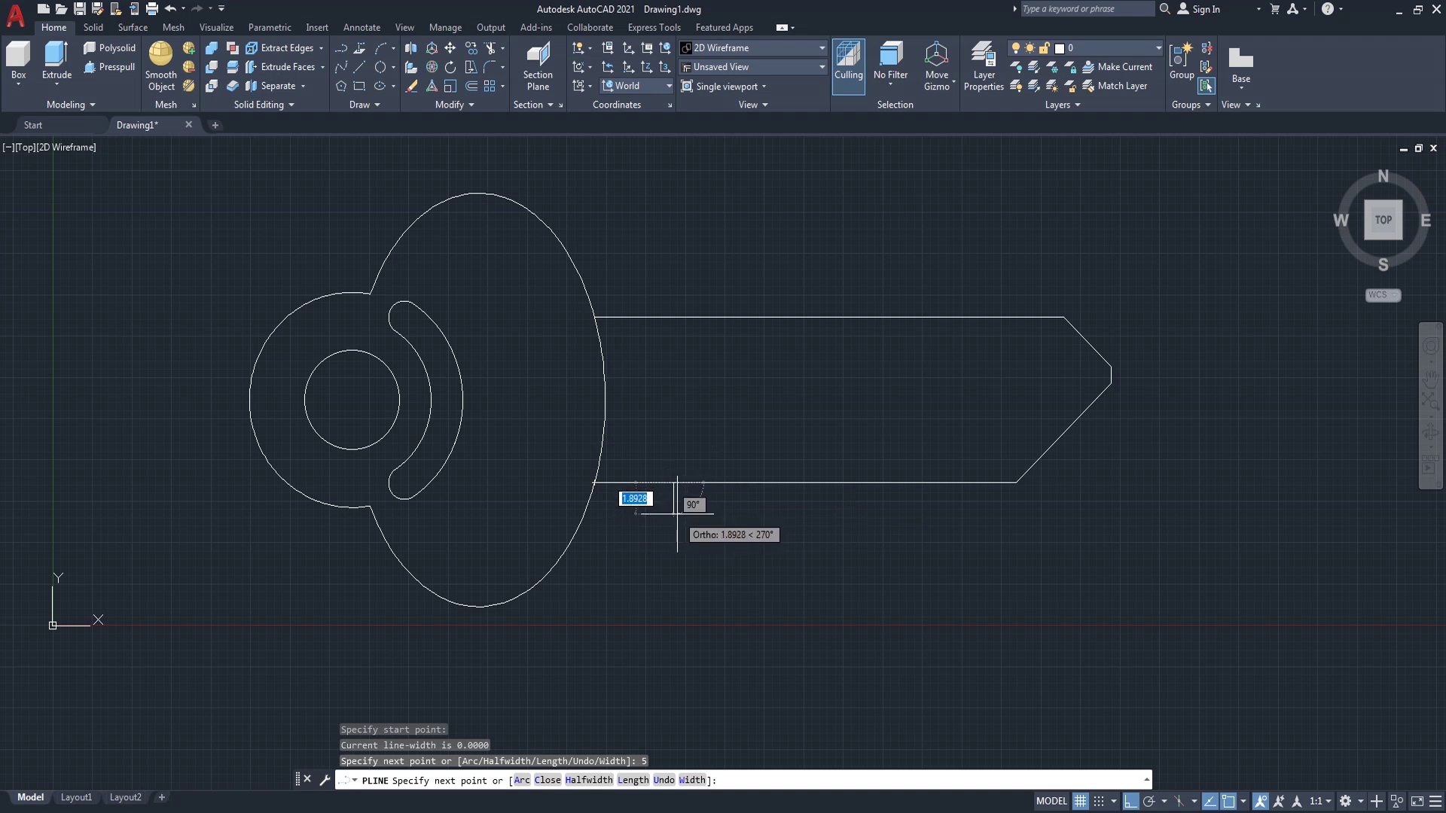
{"action": "type", "text": "1.5"}
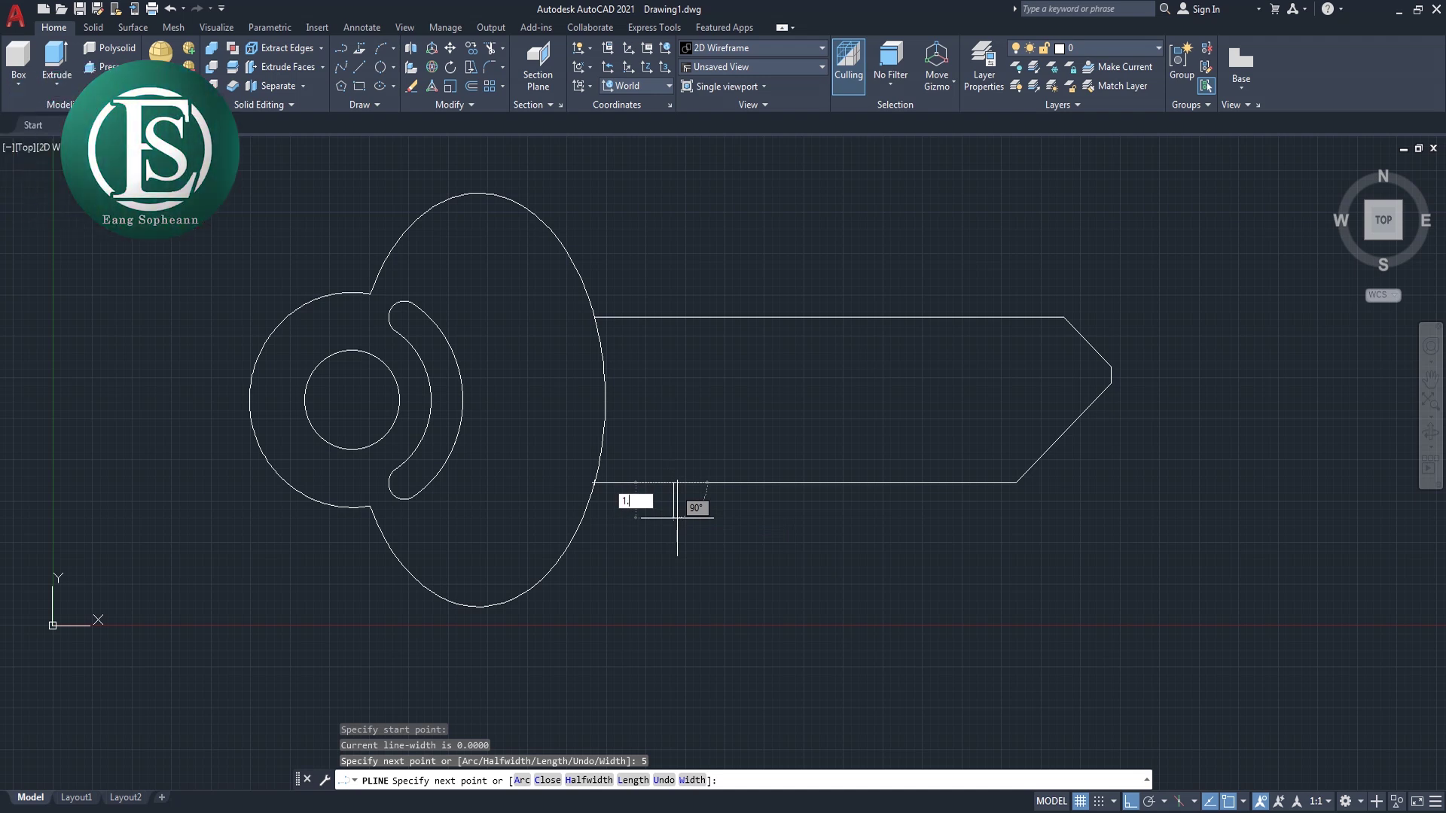
{"action": "key", "text": "Return"}
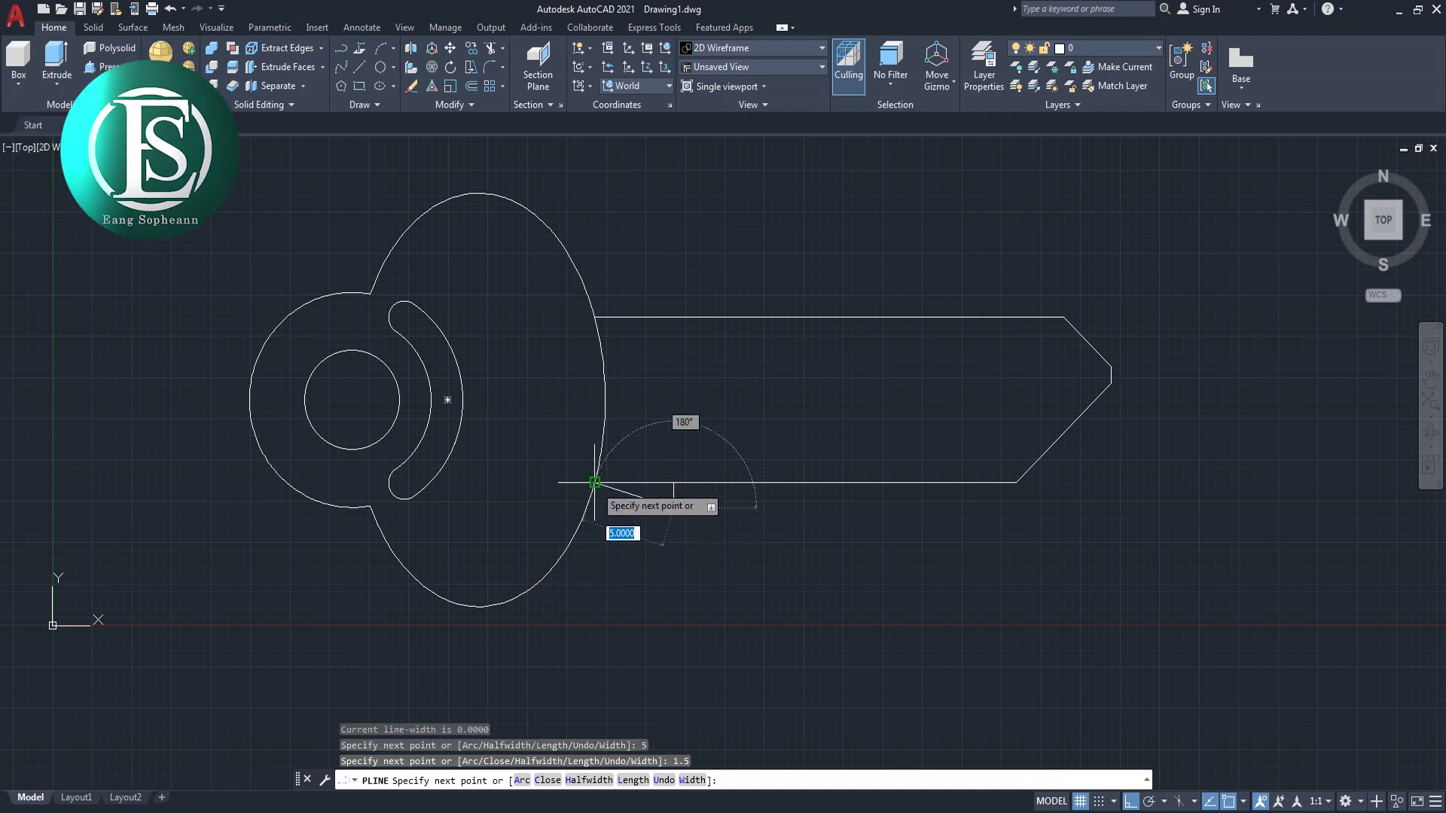
{"action": "left_click", "coordinate": [594, 483]}
{"action": "key", "text": "Return"}
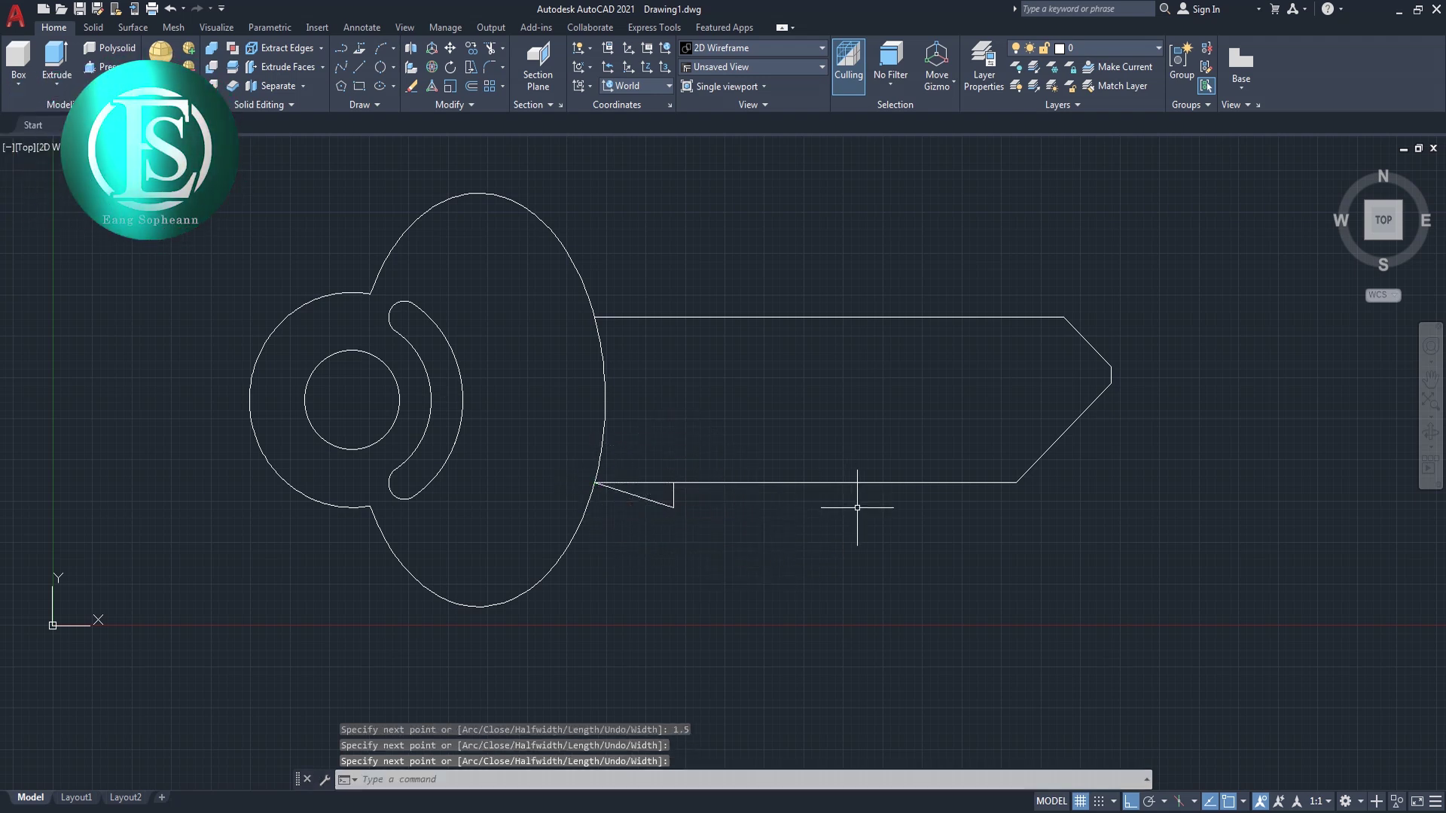
{"action": "middle_click_drag", "start_coordinate": [856, 500], "coordinate": [830, 491]}
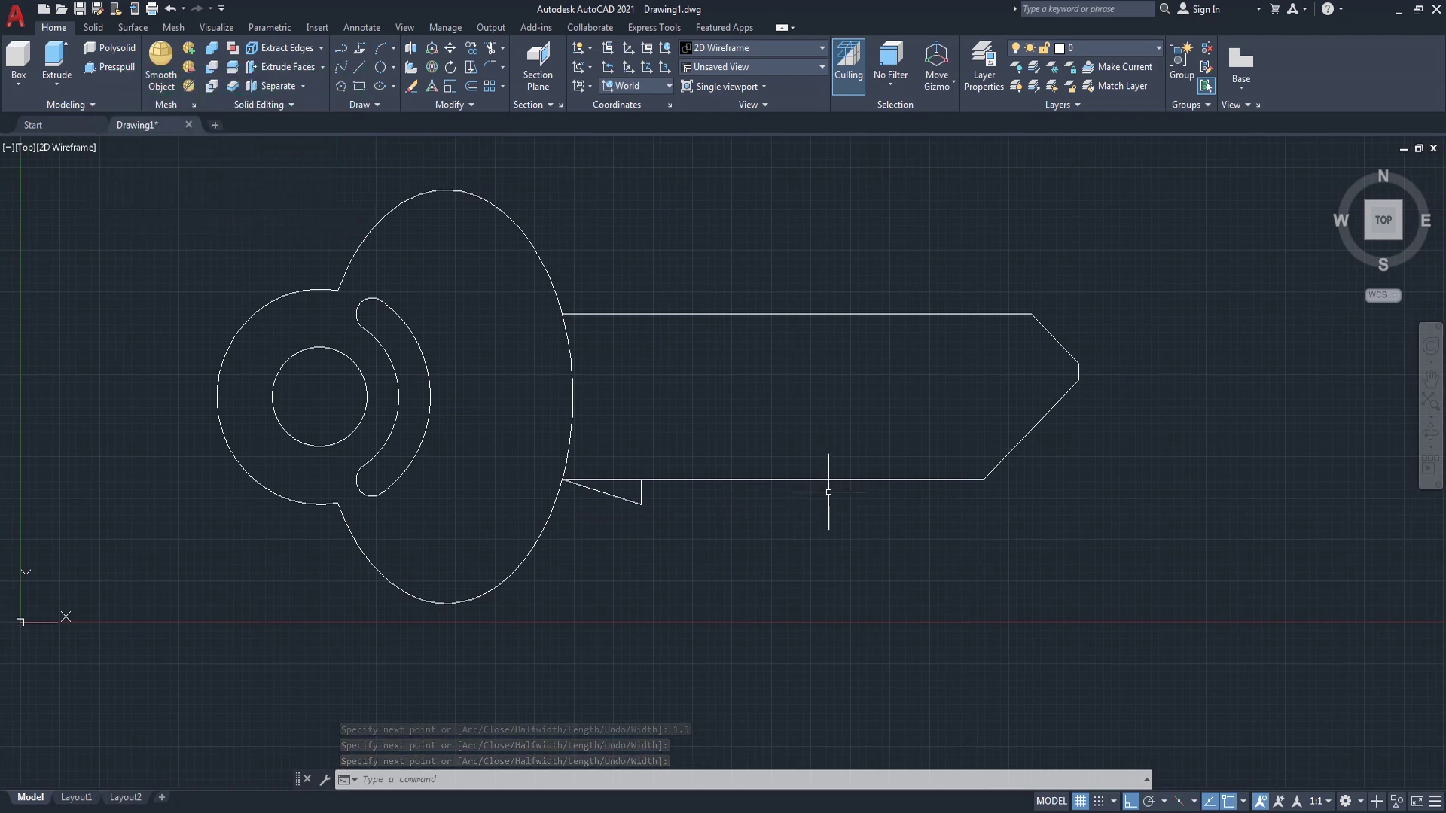
{"action": "type", "text": "c"}
{"action": "key", "text": "Return"}
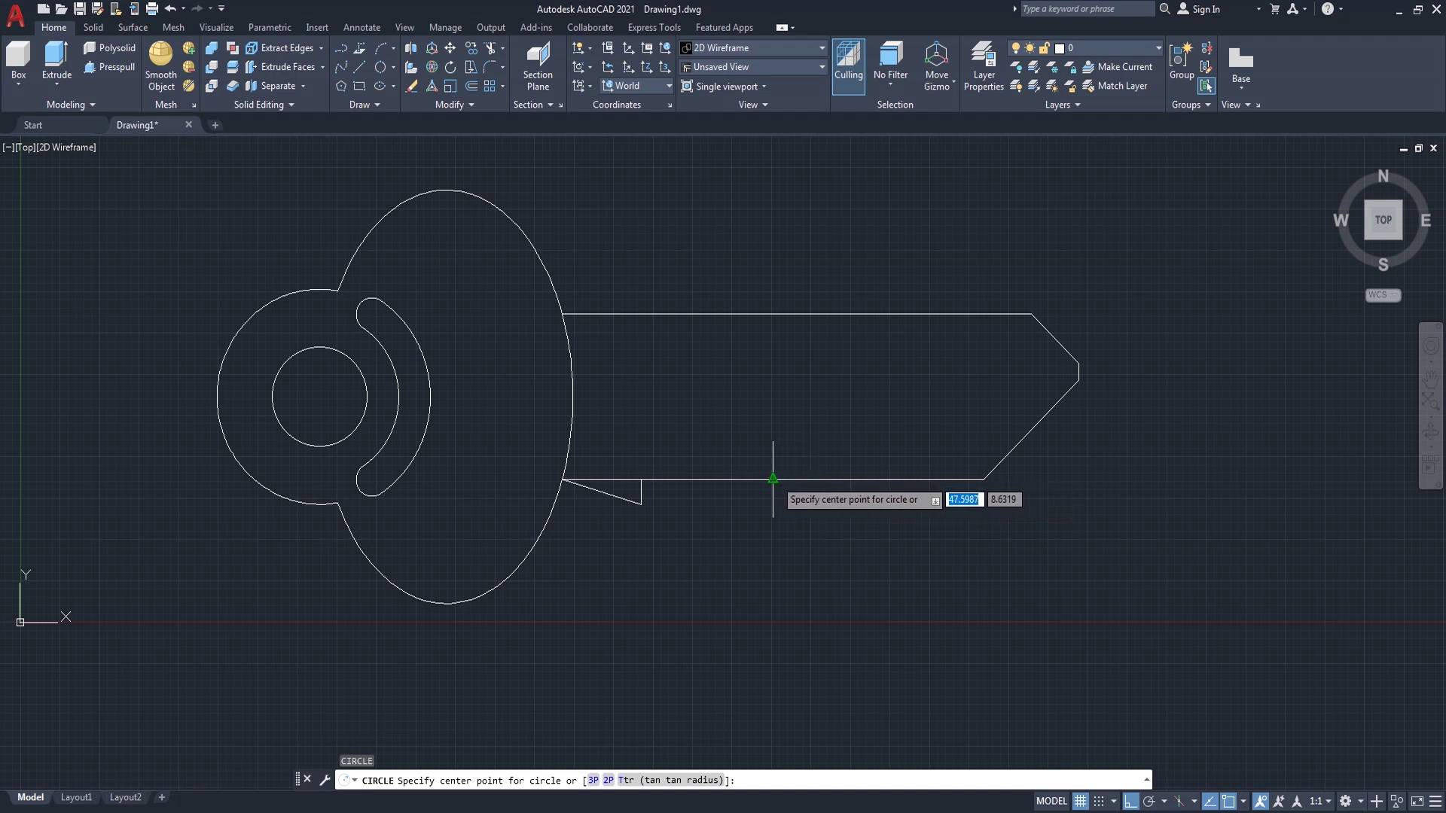
- Draw a 5-diameter two-point circle on the blade's bottom edge
{"action": "type", "text": "2"}
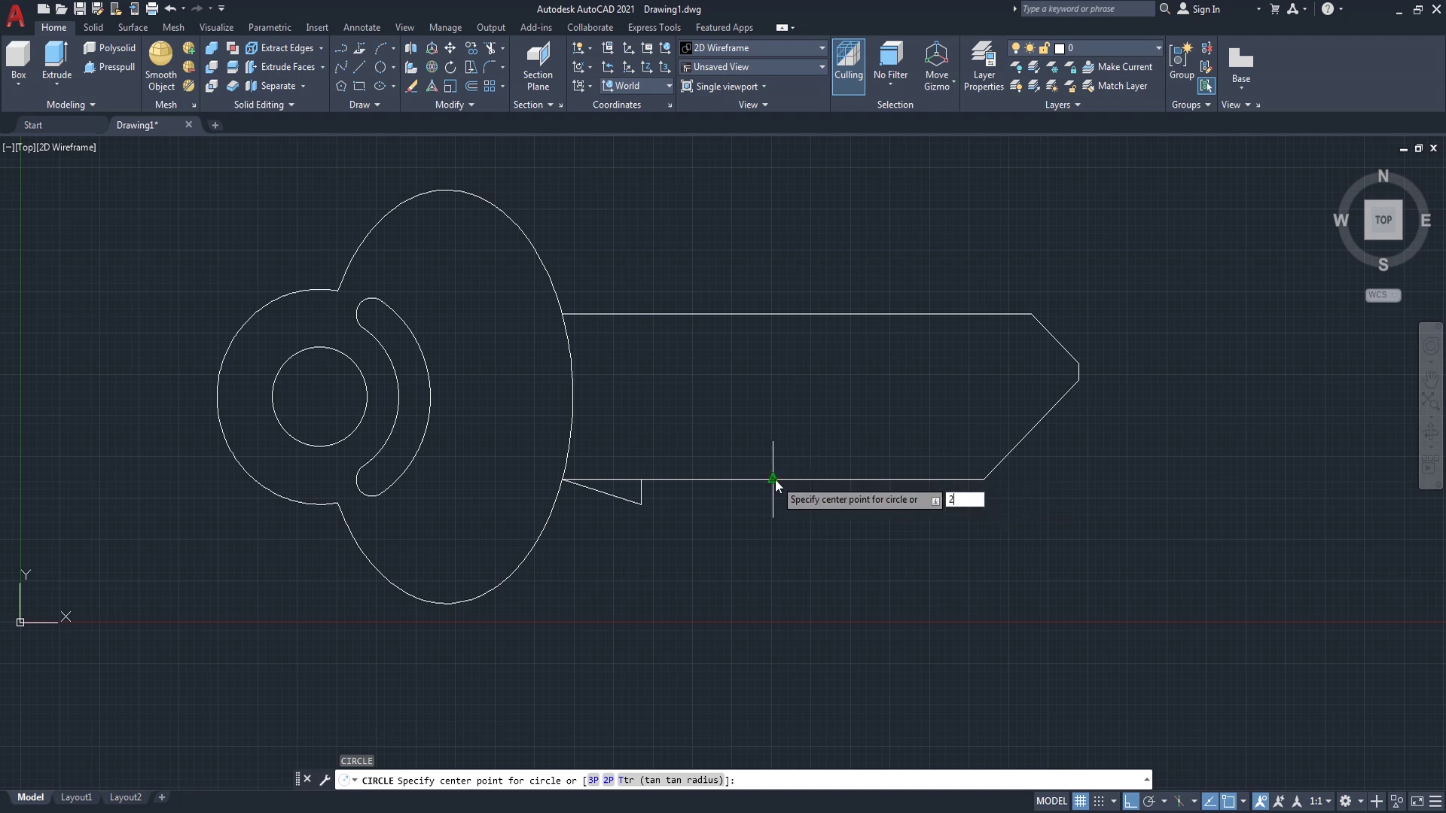
{"action": "key", "text": "Return"}
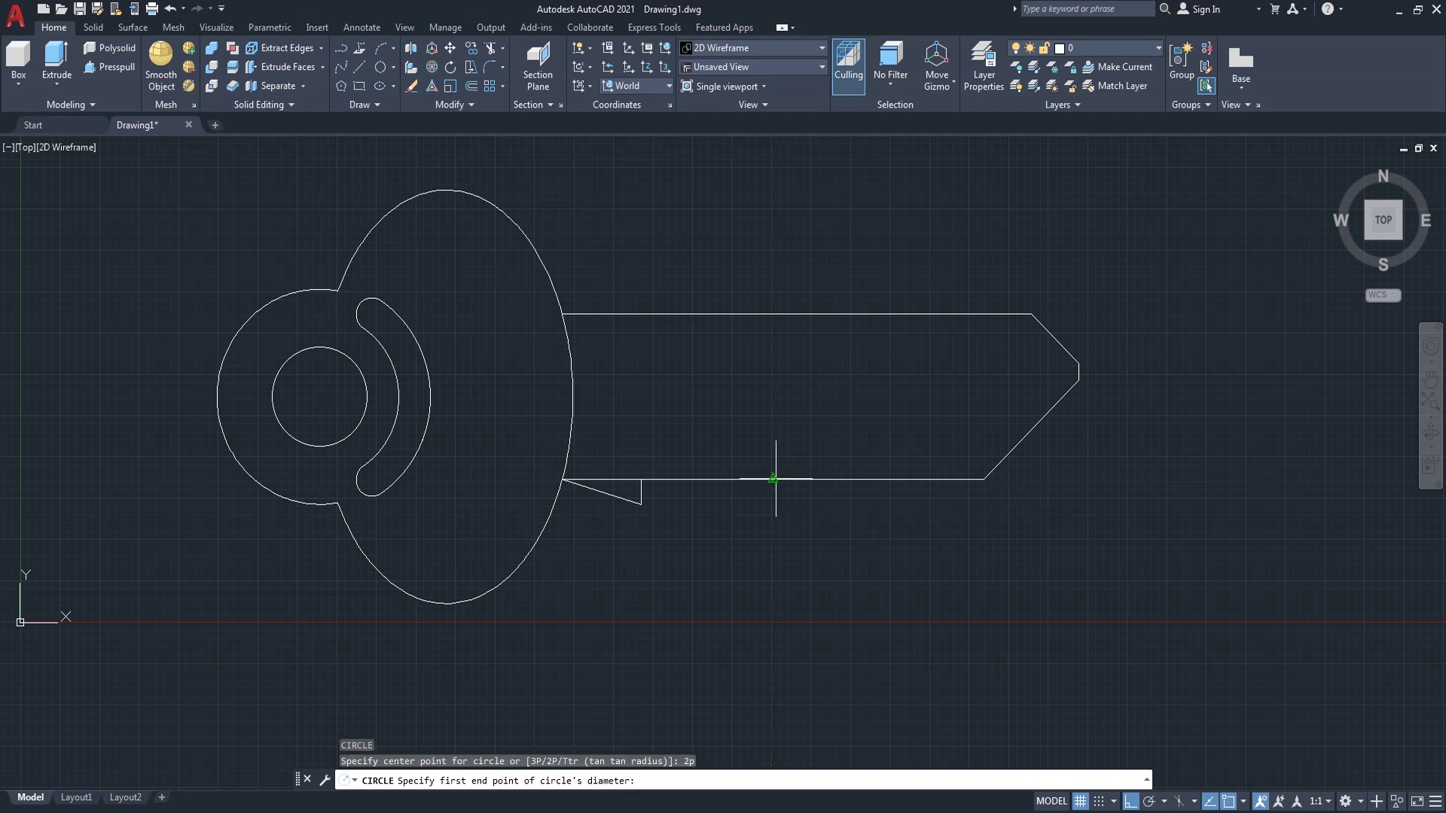
{"action": "left_click", "coordinate": [773, 478]}
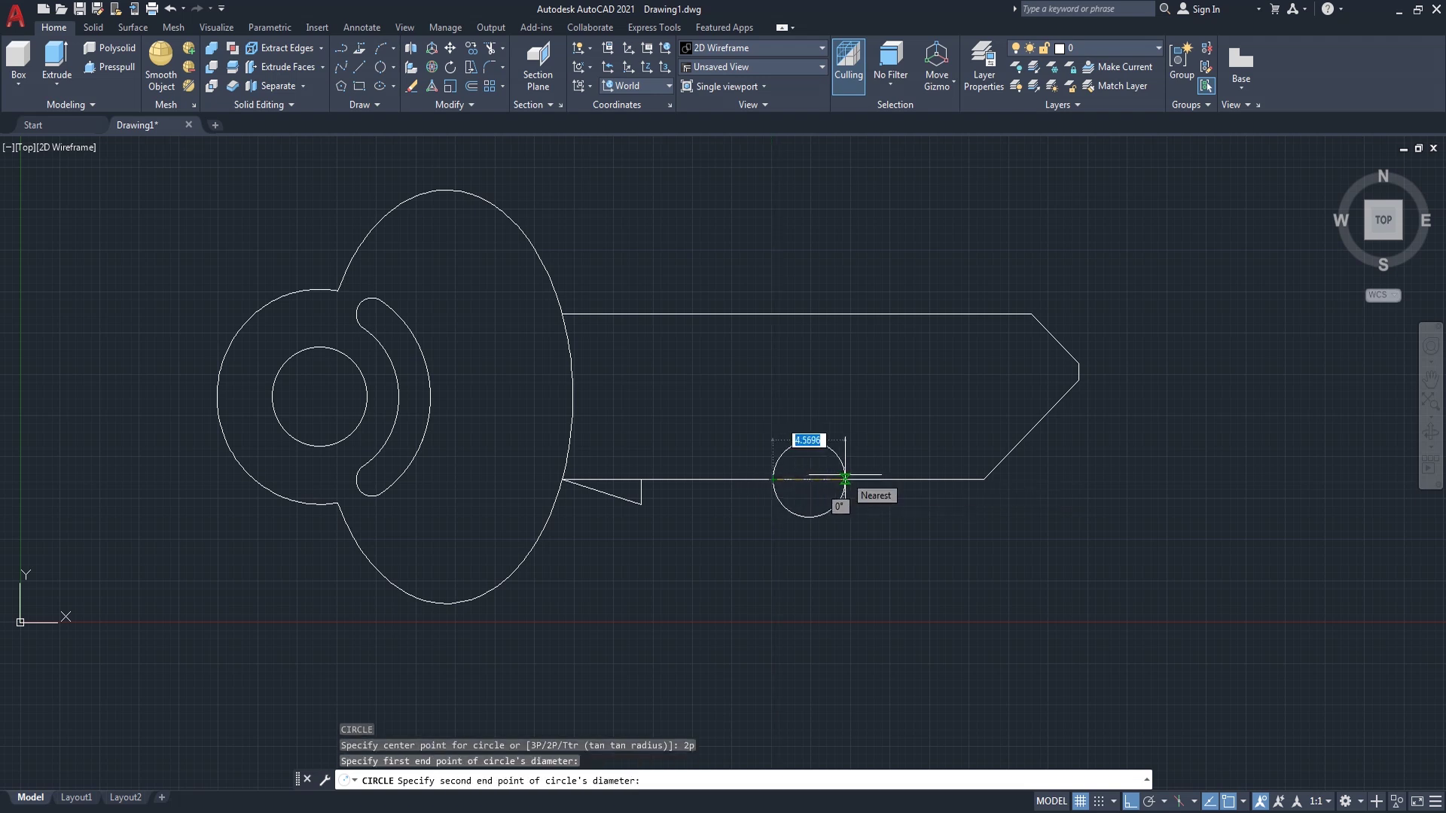
{"action": "type", "text": "5"}
{"action": "key", "text": "Return"}
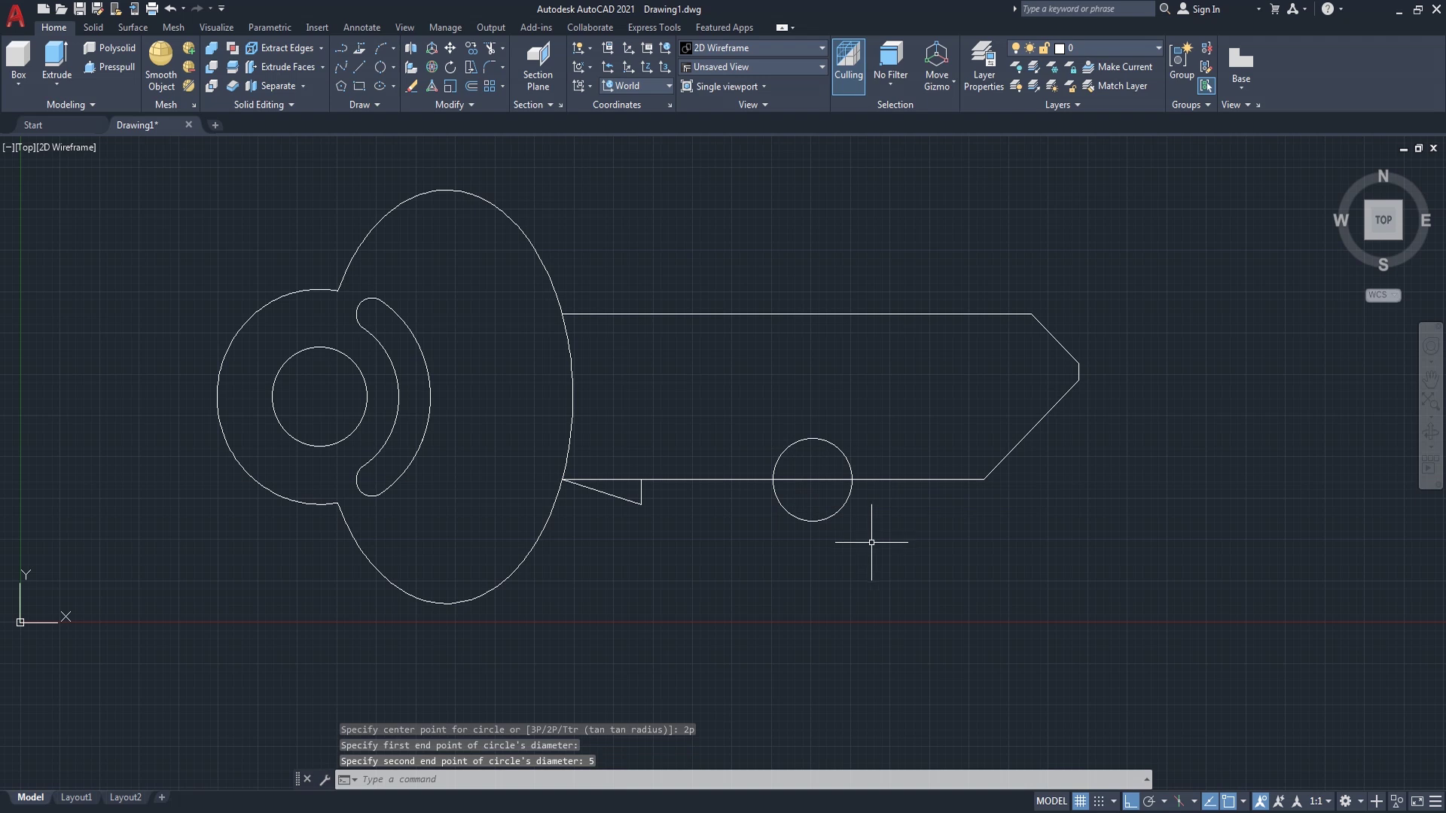
{"action": "type", "text": "CO"}
- Copy the circle alongside the first and move the copy 2 units right
{"action": "key", "text": "Return"}
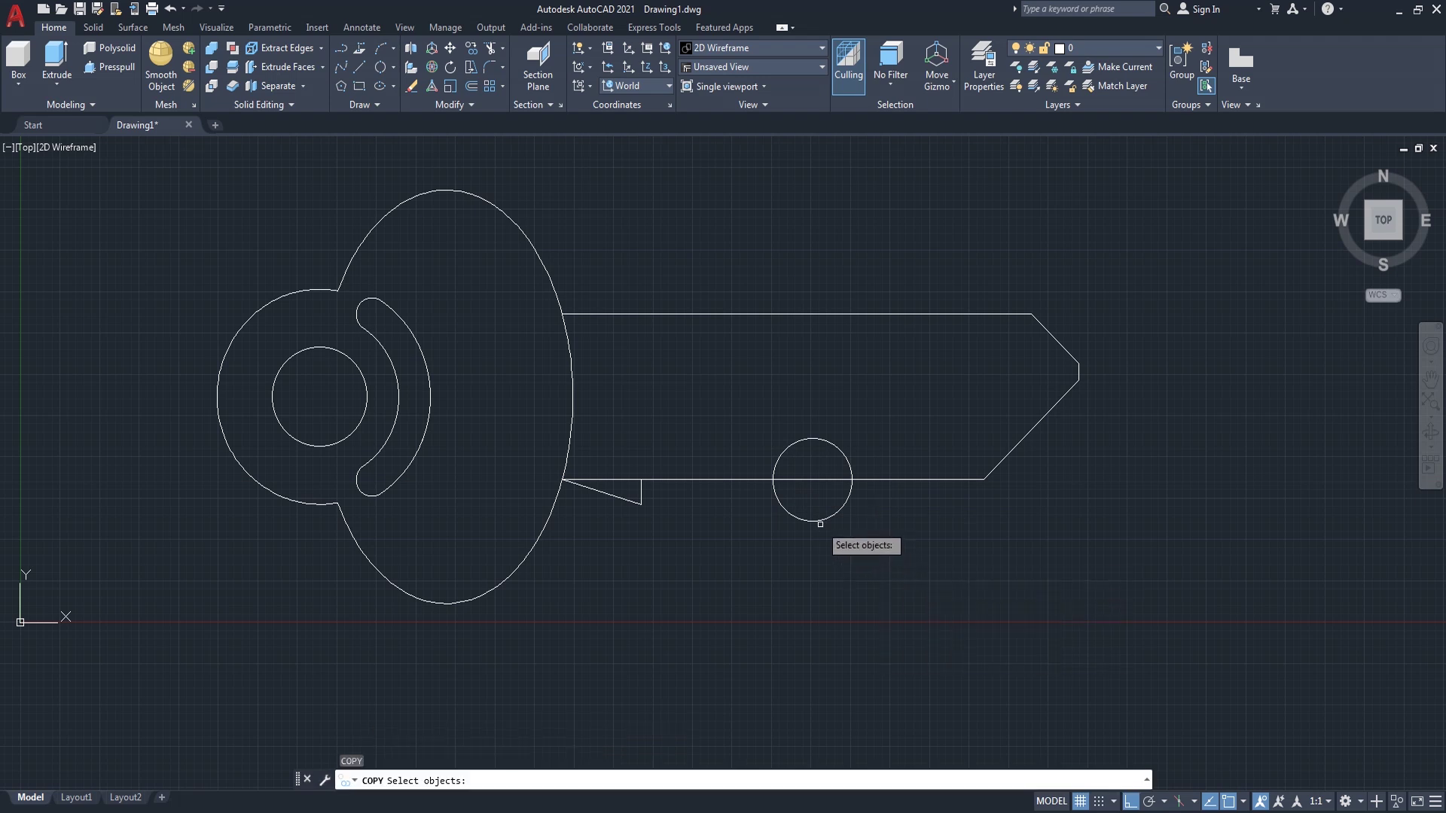
{"action": "left_click", "coordinate": [817, 520]}
{"action": "key", "text": "Return"}
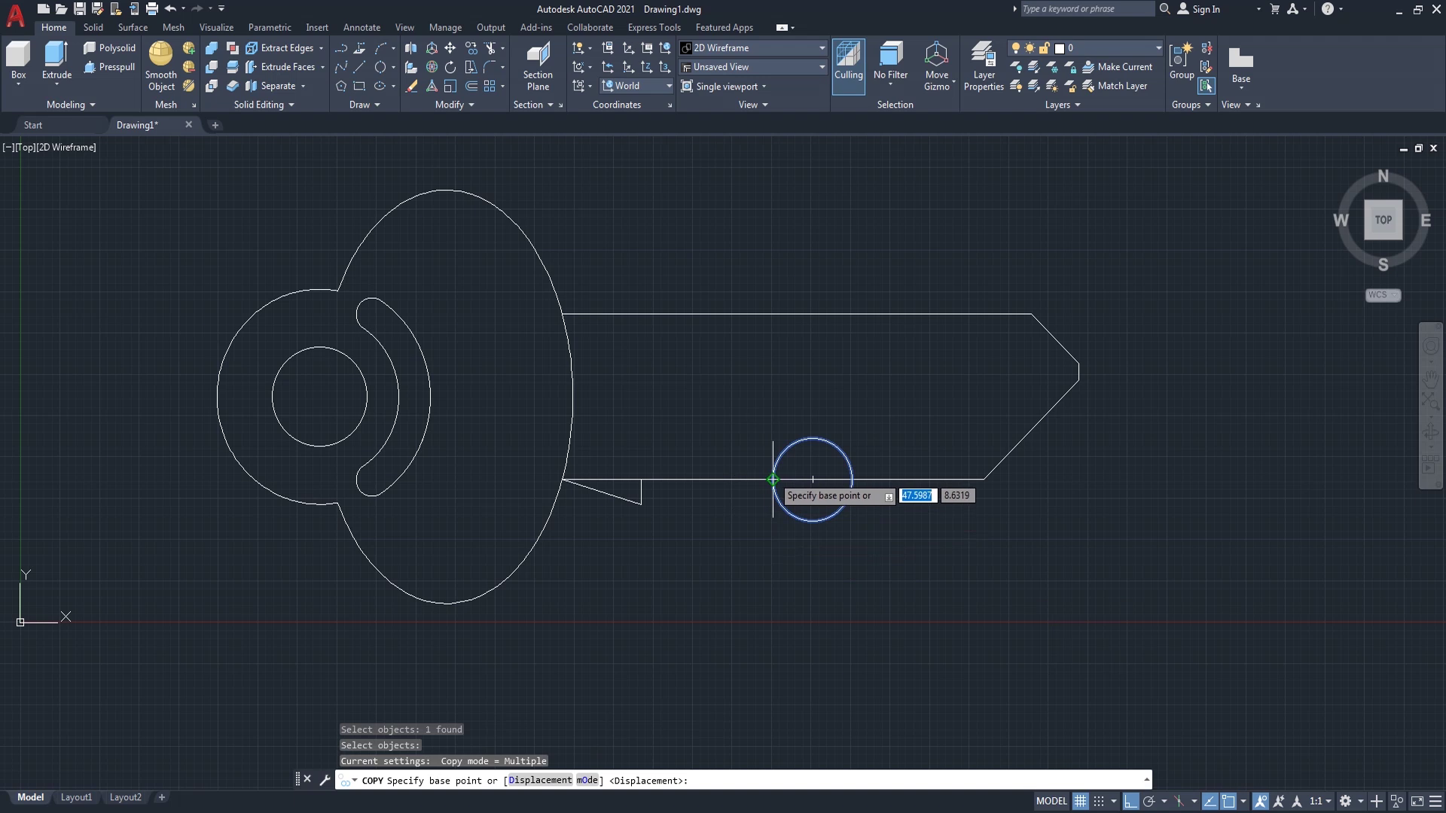
{"action": "left_click", "coordinate": [774, 481]}
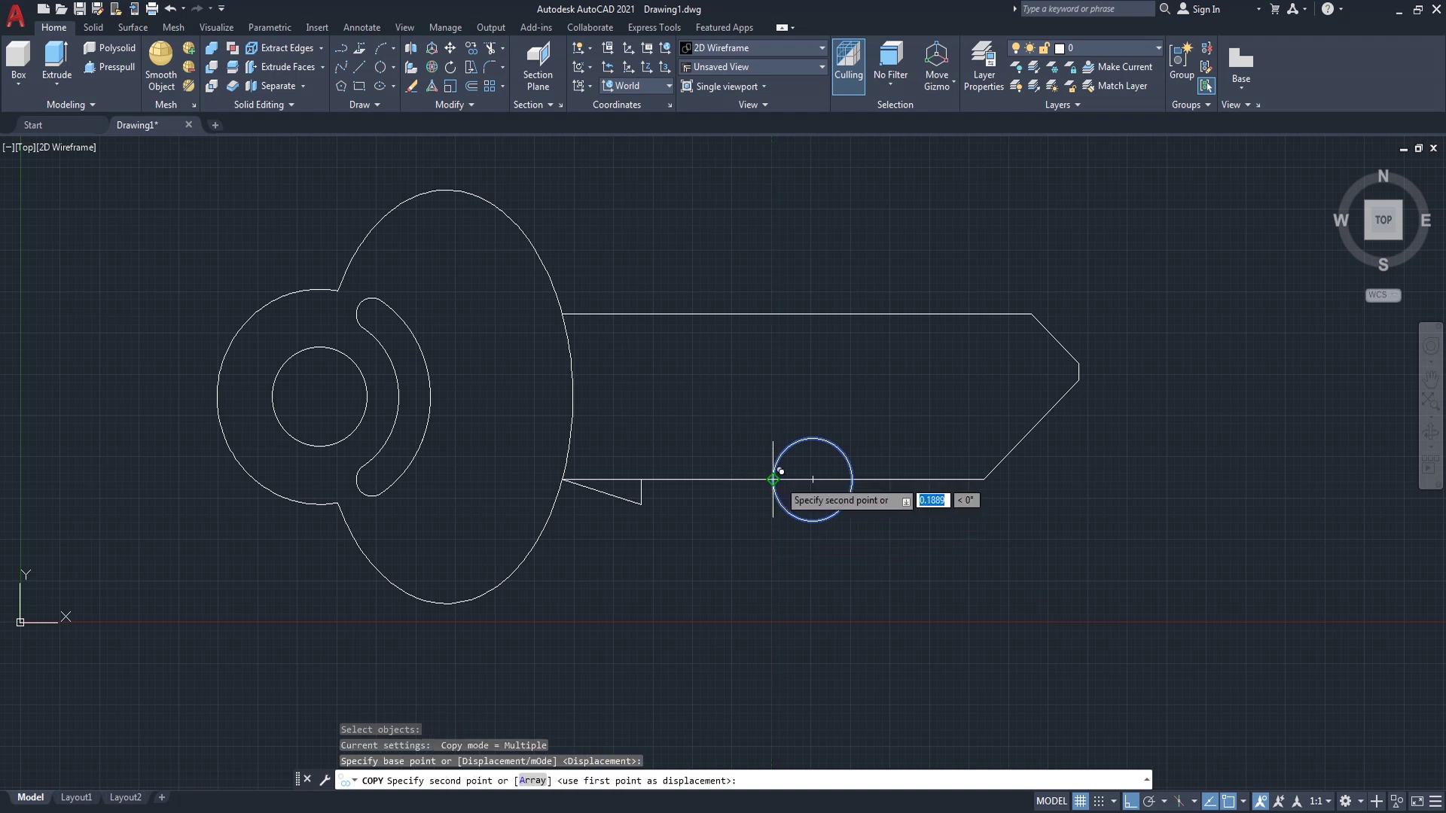
{"action": "left_click", "coordinate": [853, 479]}
{"action": "key", "text": "Return"}
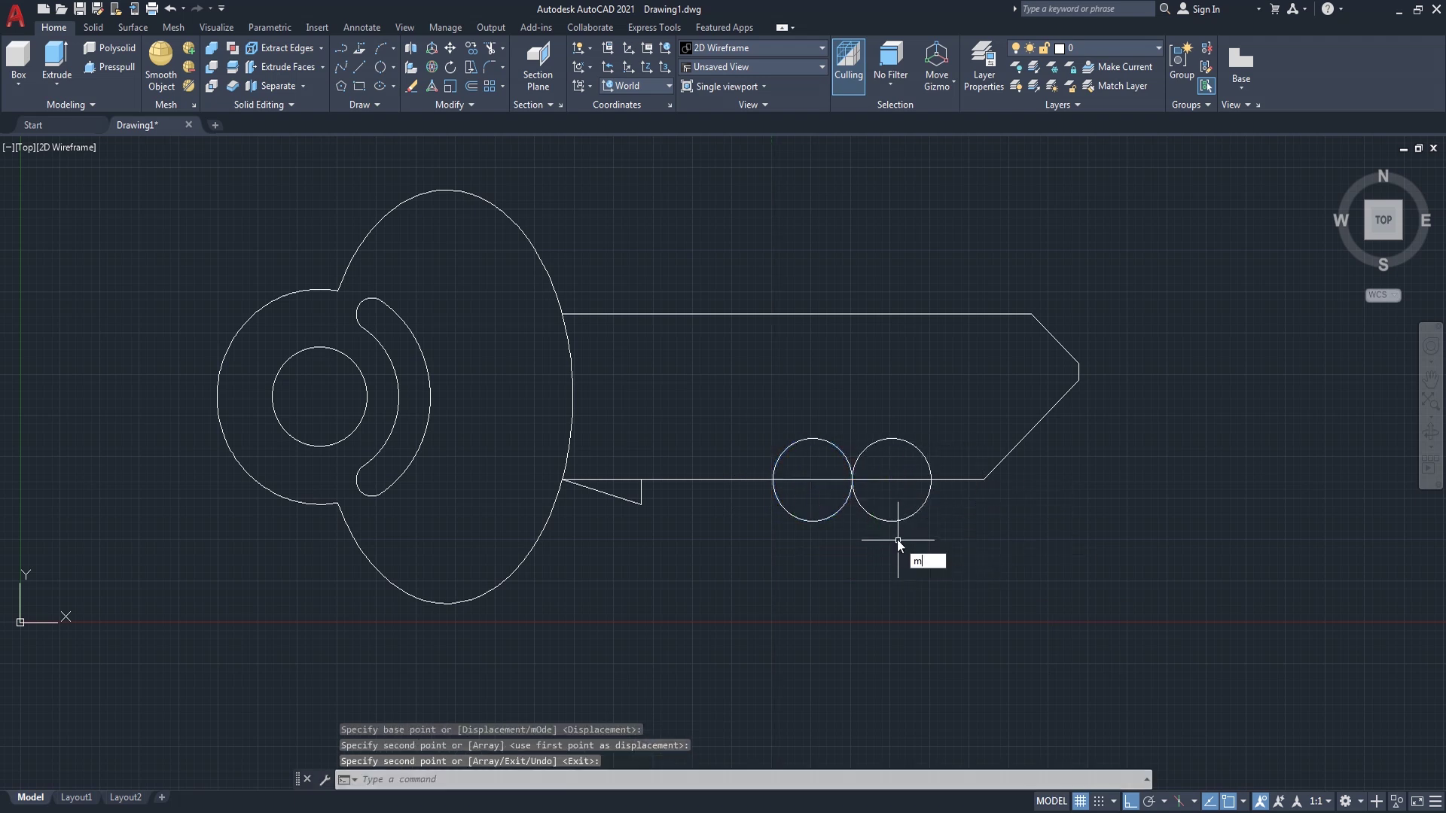
{"action": "type", "text": "m"}
{"action": "key", "text": "Return"}
{"action": "left_click", "coordinate": [881, 521]}
{"action": "key", "text": "Return"}
{"action": "left_click", "coordinate": [856, 573]}
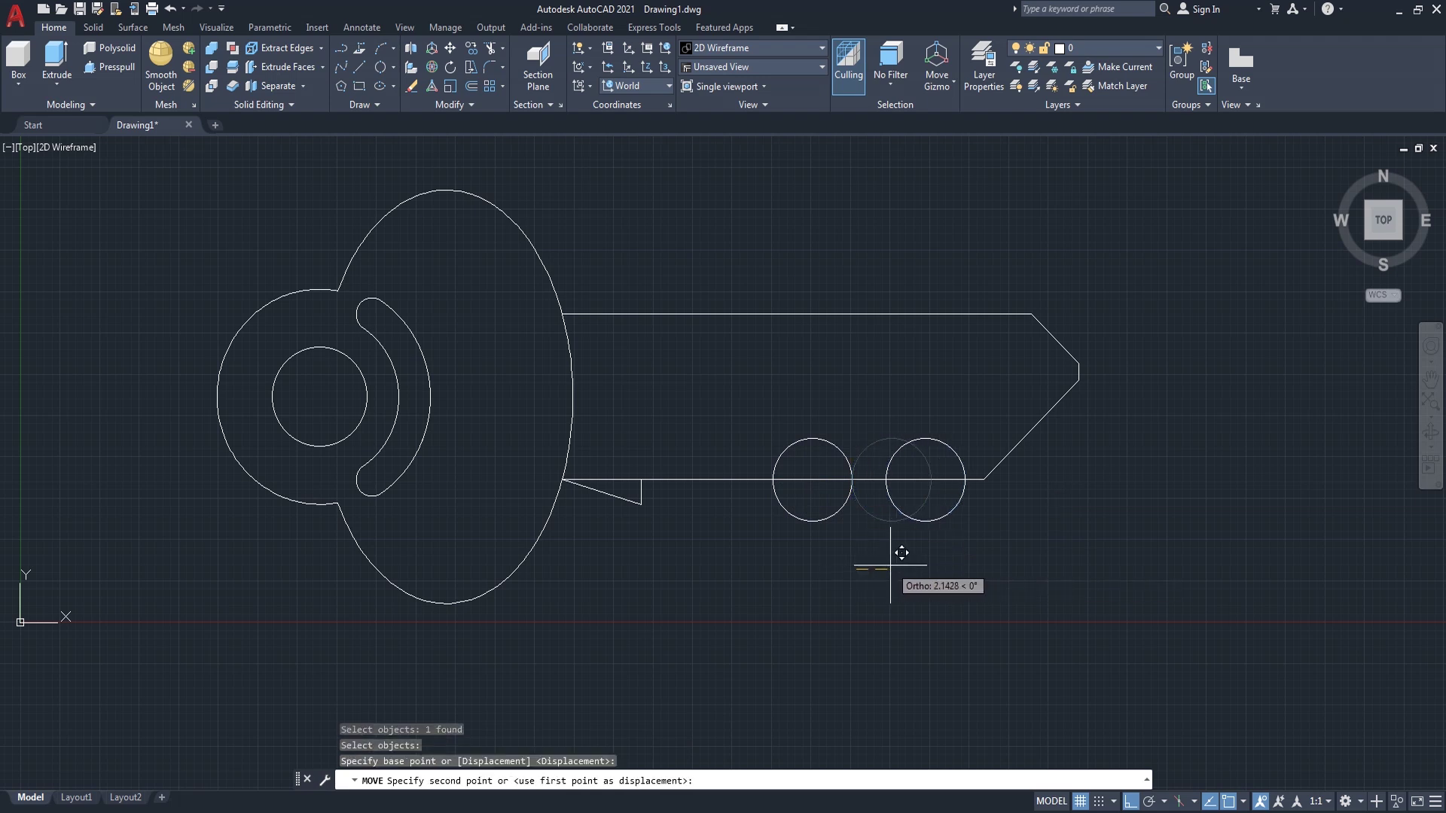
{"action": "type", "text": "2"}
{"action": "key", "text": "Return"}
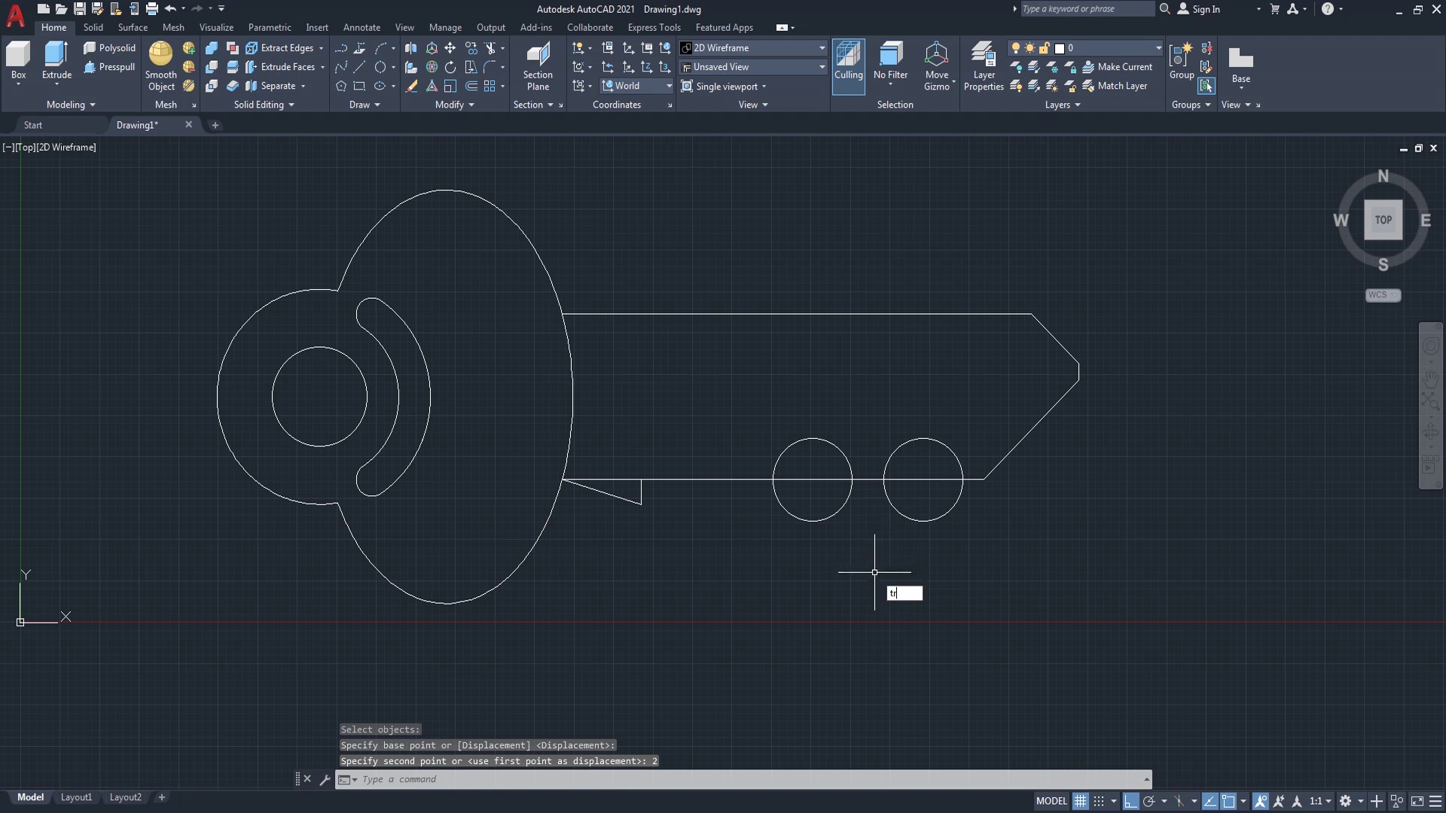
- Trim both circles' lower halves and the edge segments beneath them
{"action": "key", "text": "Return"}
{"action": "left_click", "coordinate": [917, 513]}
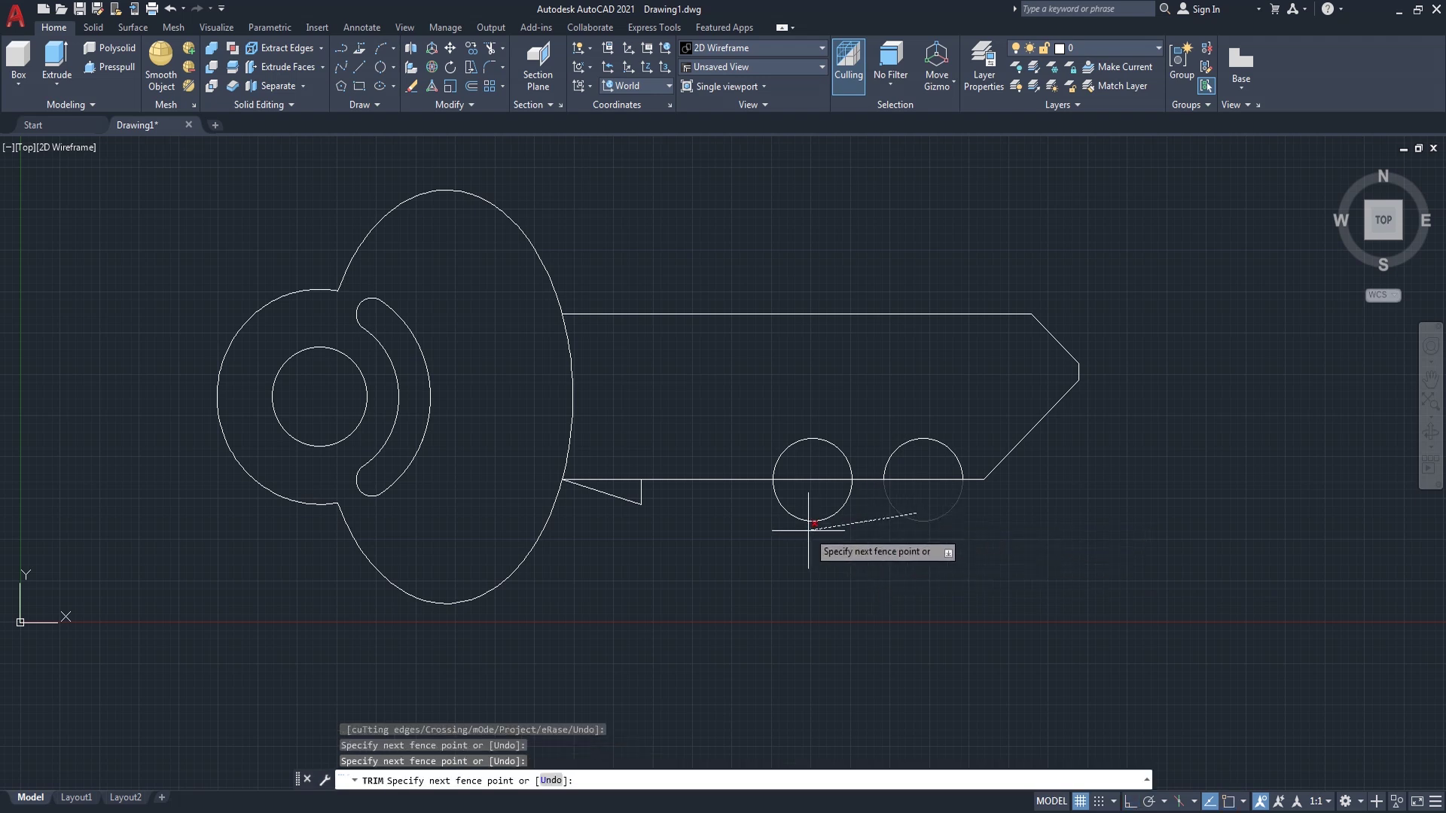
{"action": "left_click", "coordinate": [805, 488]}
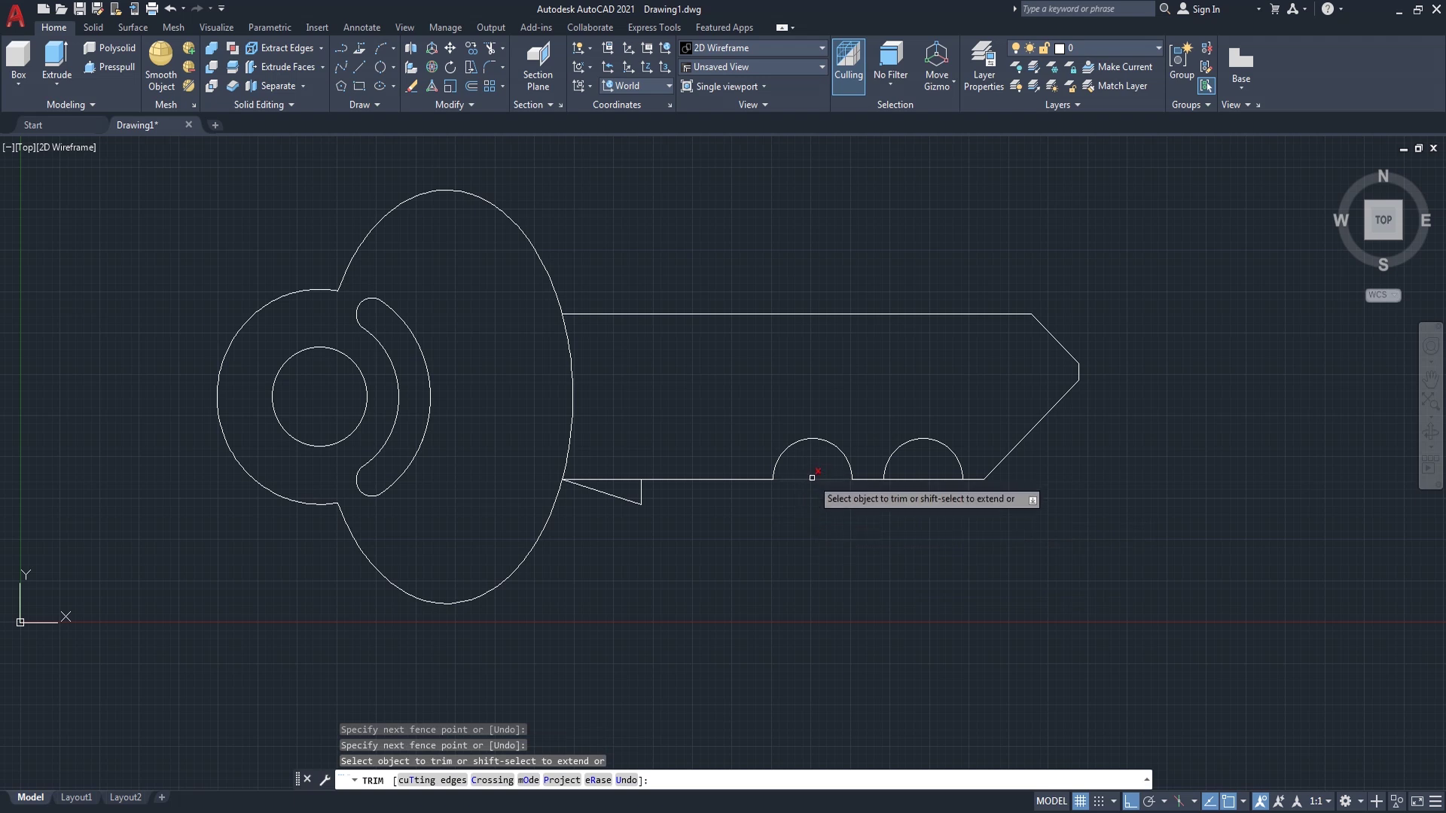
{"action": "left_click", "coordinate": [811, 479]}
{"action": "left_click", "coordinate": [915, 479]}
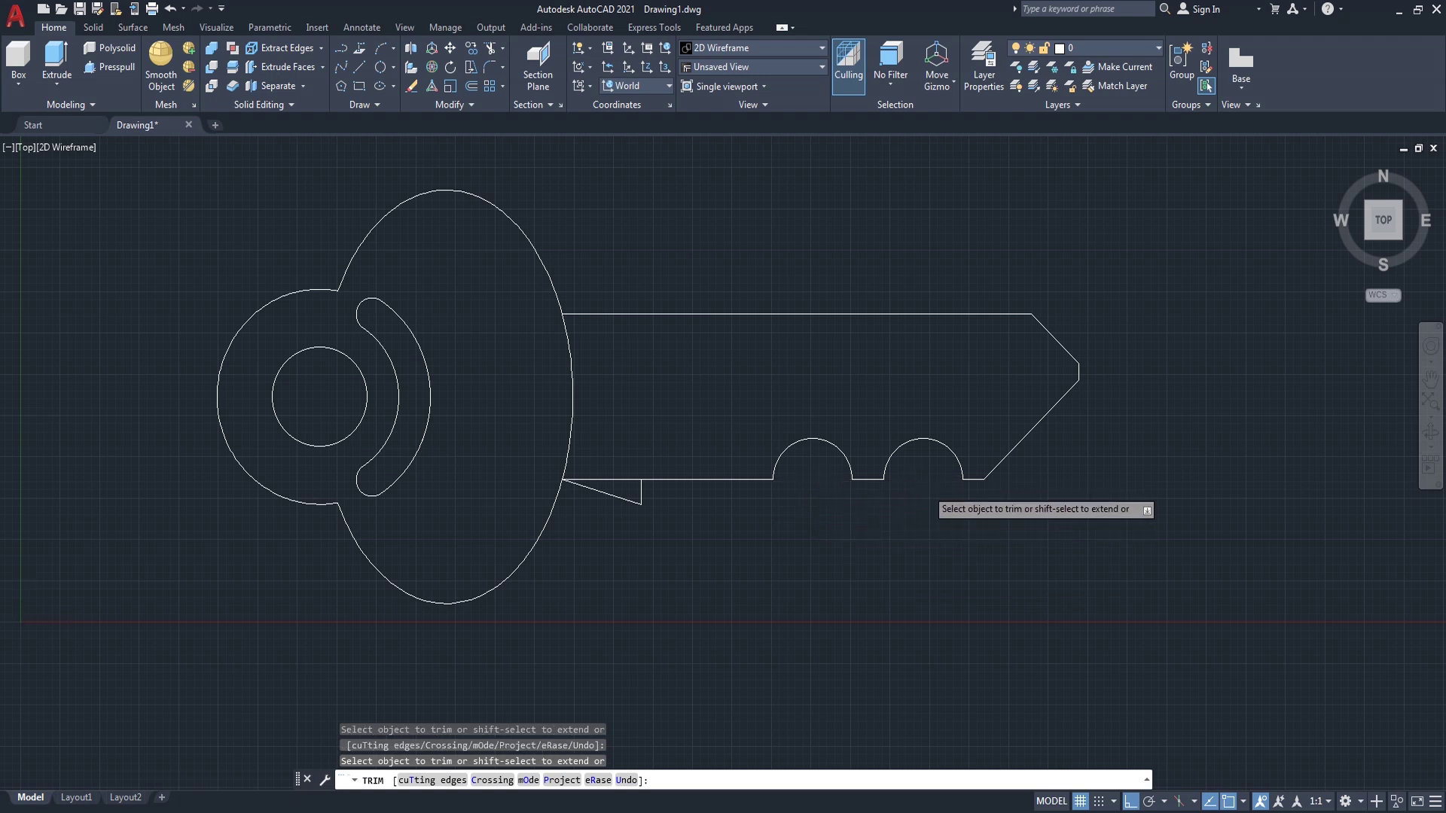
{"action": "scroll", "coordinate": [926, 485], "scroll_direction": "up", "scroll_amount": 2}
{"action": "key", "text": "Return"}
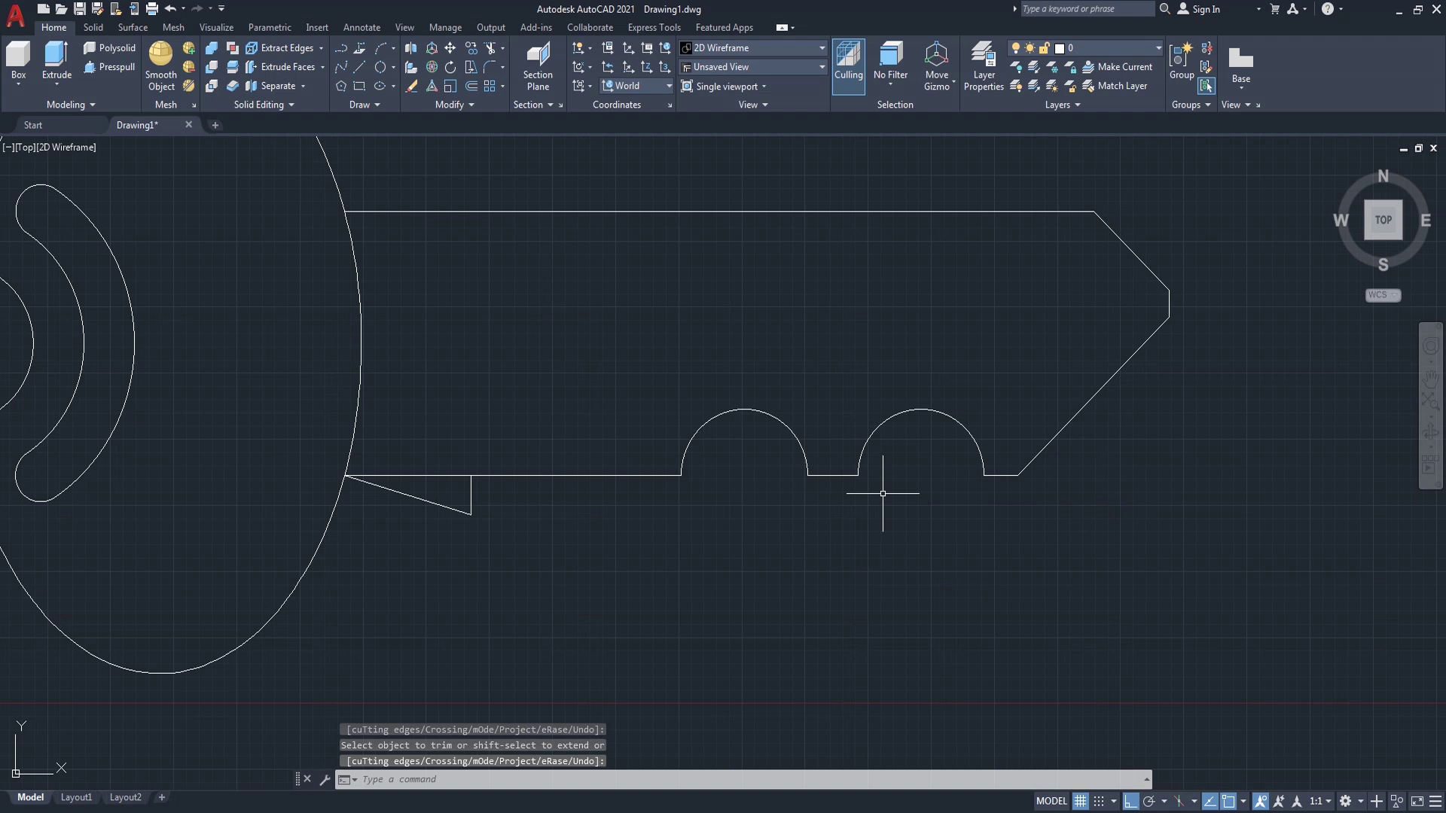
- Draw a short horizontal polyline from the left notch and extend it to the right notch
{"action": "middle_click_drag", "start_coordinate": [895, 479], "coordinate": [890, 510]}
{"action": "type", "text": "pl"}
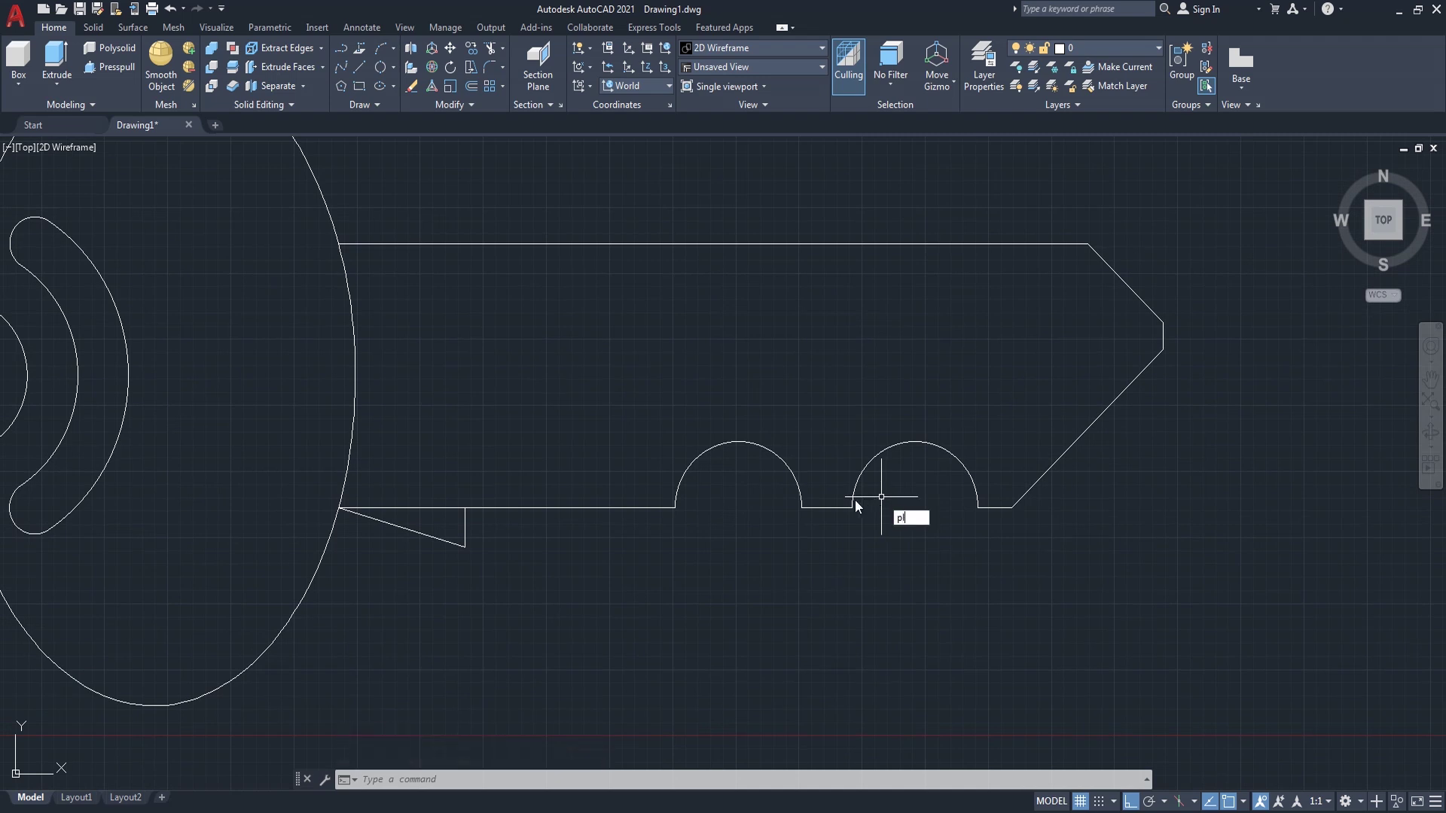
{"action": "key", "text": "Return"}
{"action": "left_click", "coordinate": [797, 486]}
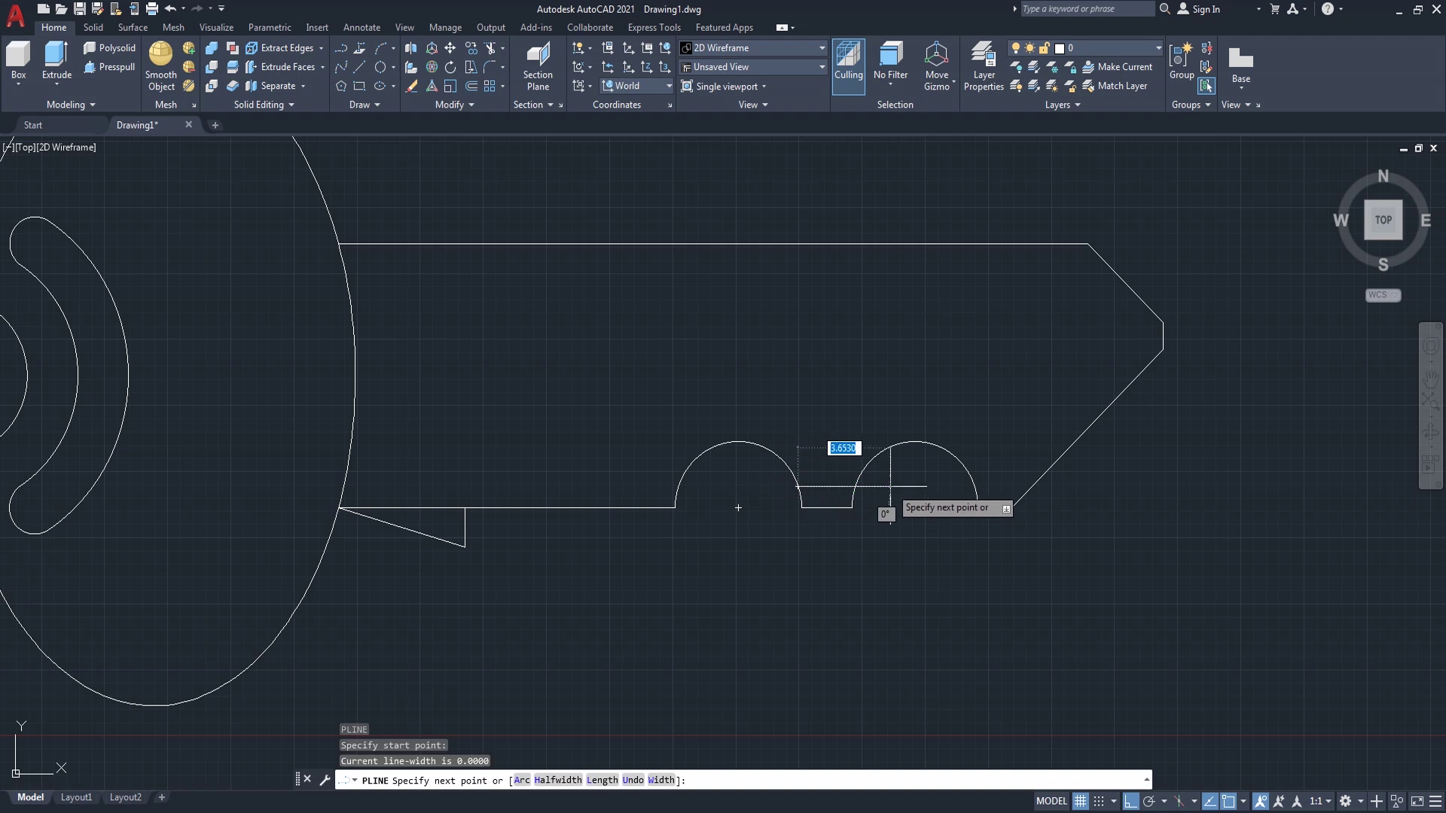
{"action": "left_click", "coordinate": [832, 486]}
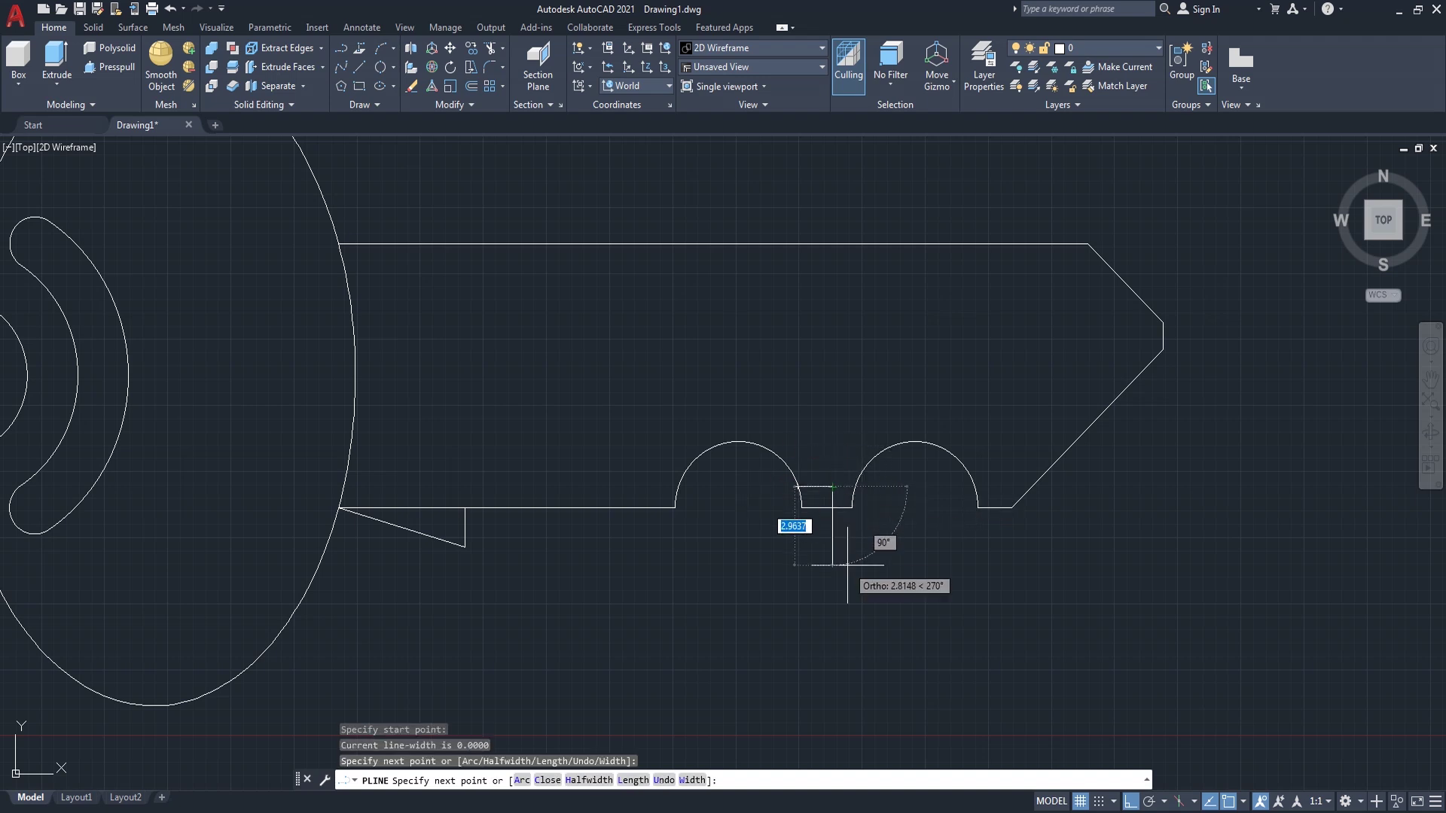
{"action": "key", "text": "Return"}
- Trim the left arc's stub and erase the old edge piece between the notches
{"action": "key", "text": "Return"}
{"action": "left_click", "coordinate": [825, 487]}
{"action": "type", "text": "tr"}
{"action": "key", "text": "Return"}
{"action": "left_click", "coordinate": [801, 498]}
{"action": "key", "text": "Return"}
{"action": "type", "text": "e"}
{"action": "key", "text": "Return"}
{"action": "left_click", "coordinate": [884, 512]}
{"action": "left_click", "coordinate": [834, 568]}
{"action": "scroll", "coordinate": [875, 566], "scroll_direction": "down", "scroll_amount": 2}
{"action": "scroll", "coordinate": [1017, 553], "scroll_direction": "up", "scroll_amount": 1}
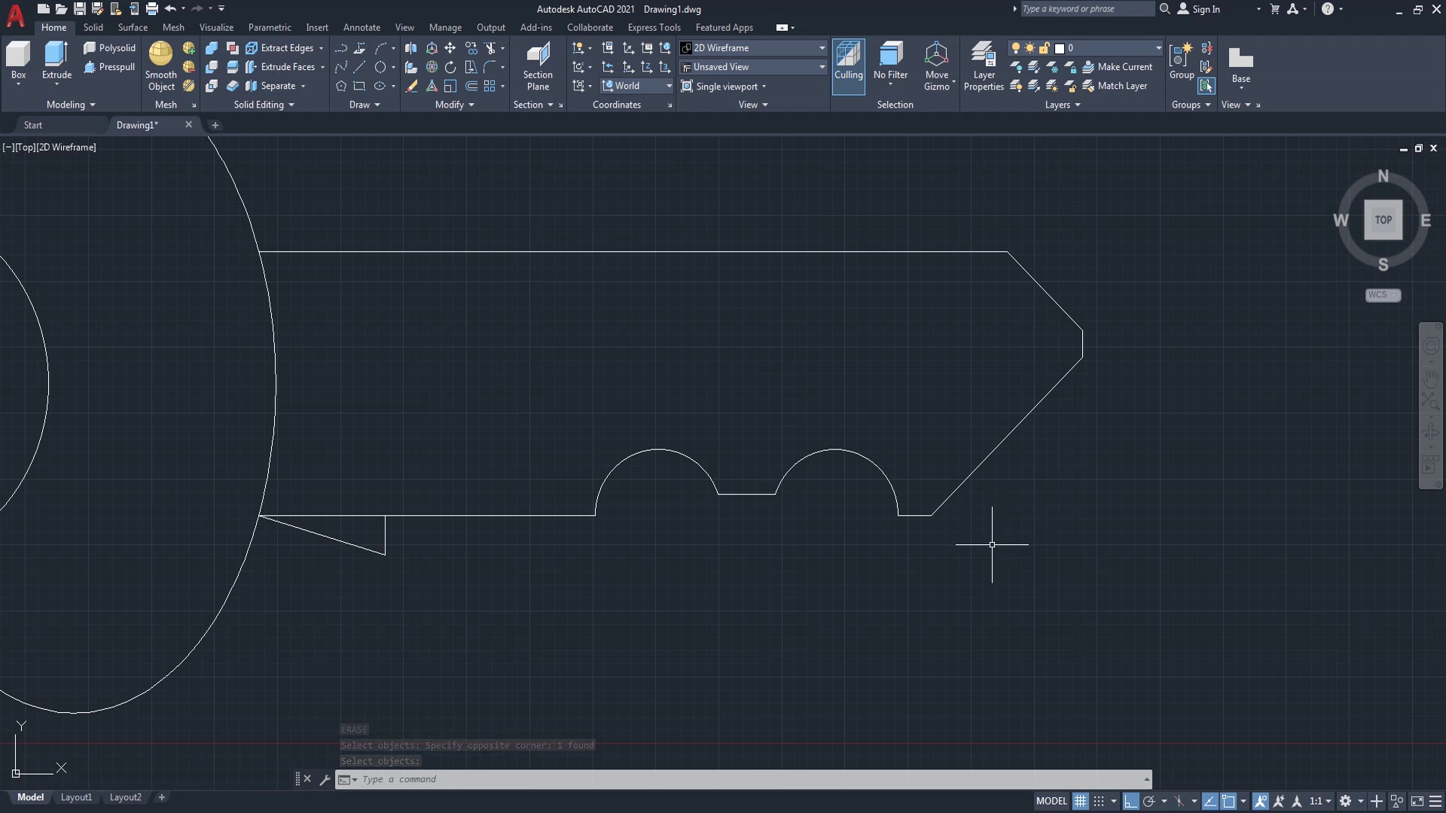
- Draw a new lower edge line from the right notch toward the tip
{"action": "type", "text": "l"}
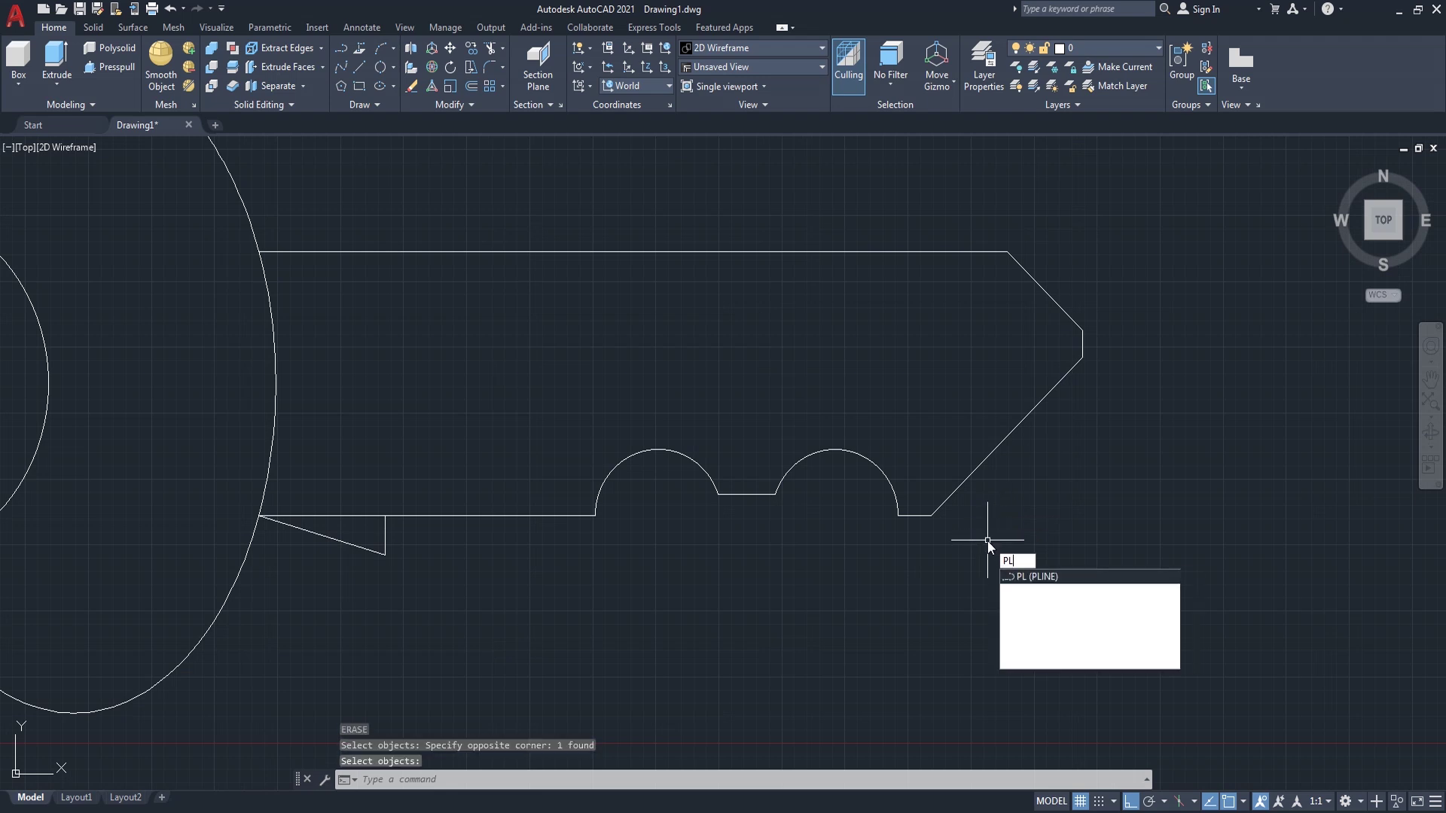
{"action": "key", "text": "Return"}
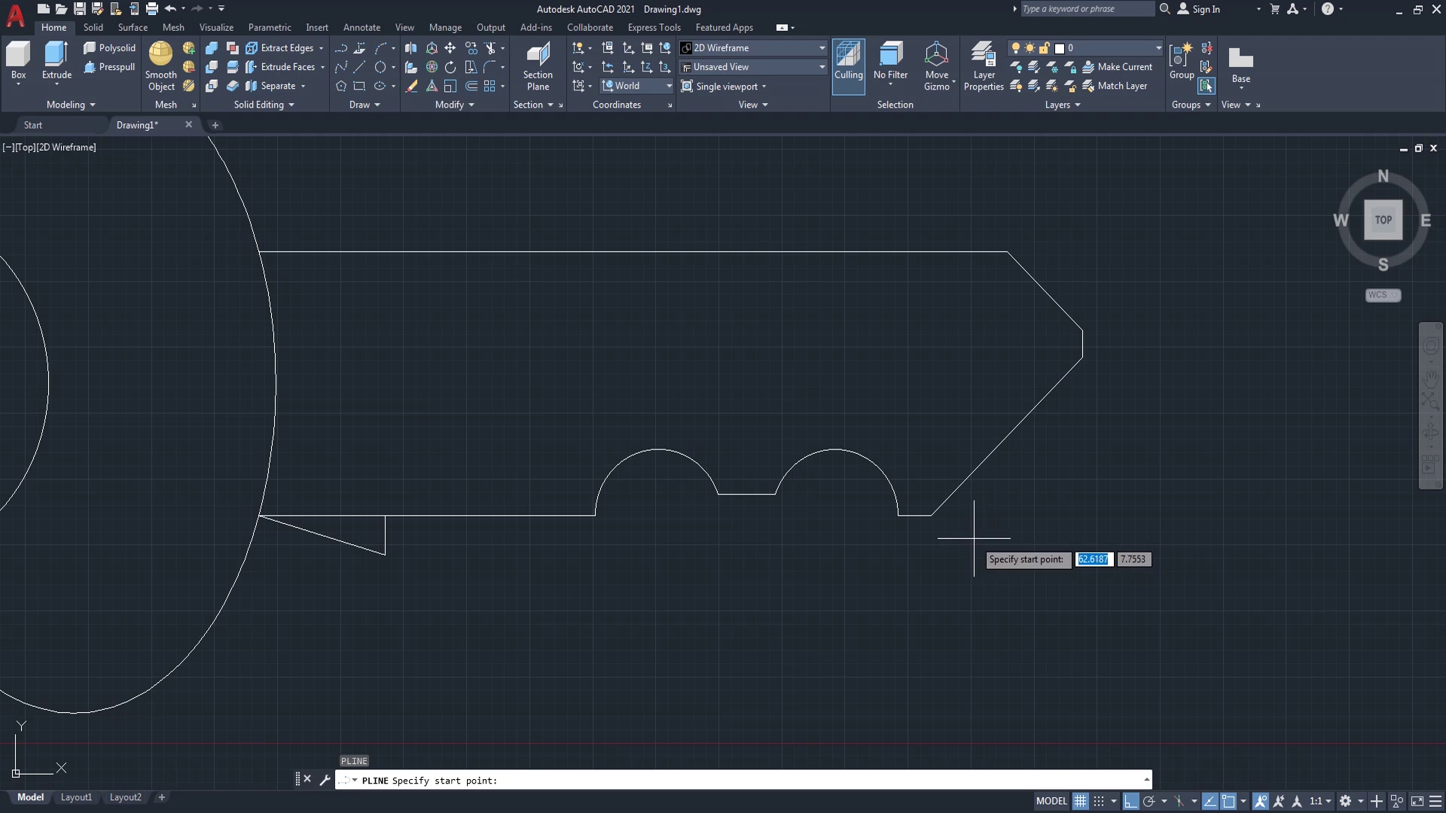
{"action": "left_click", "coordinate": [895, 494]}
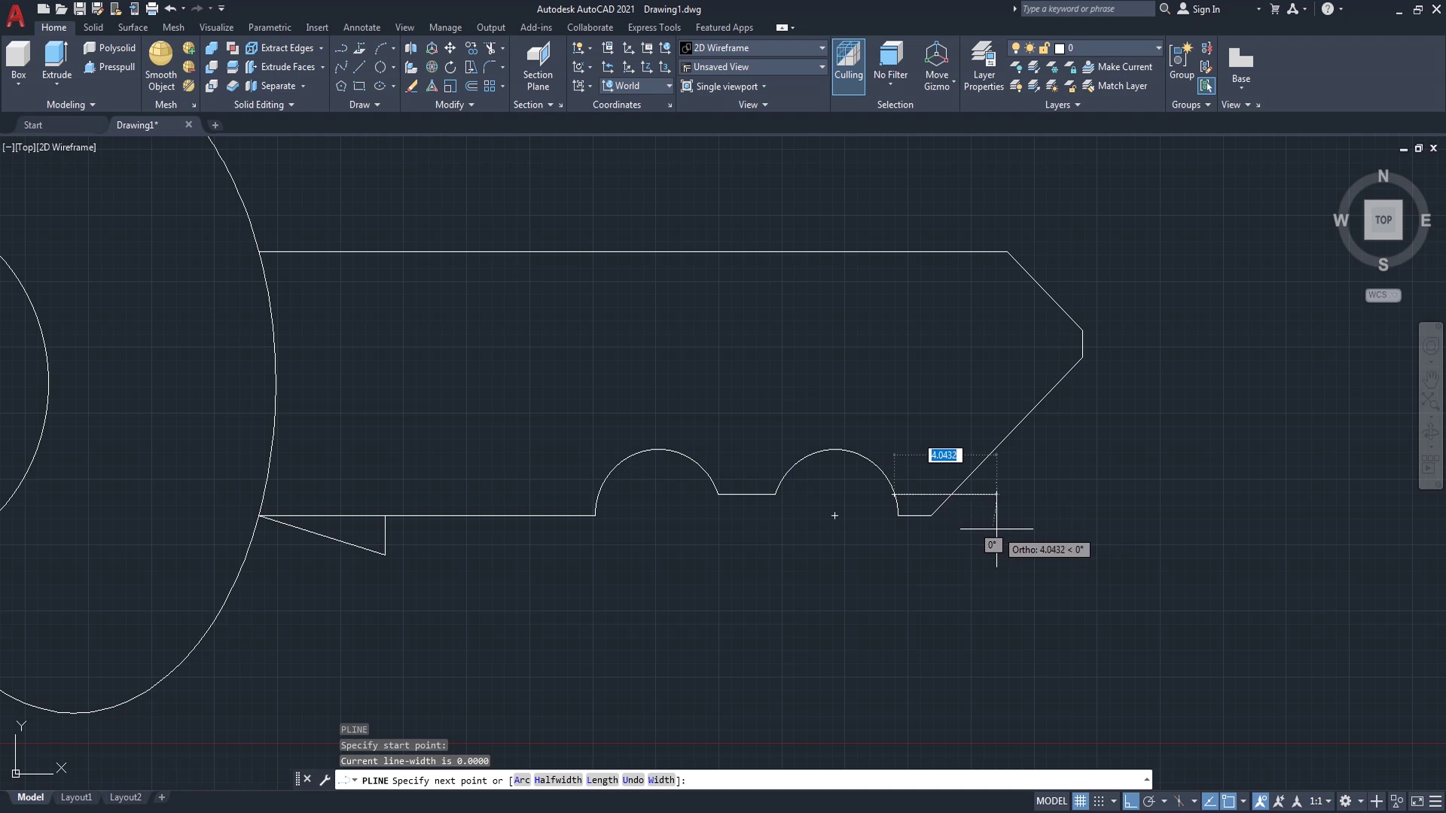
{"action": "type", "text": "p"}
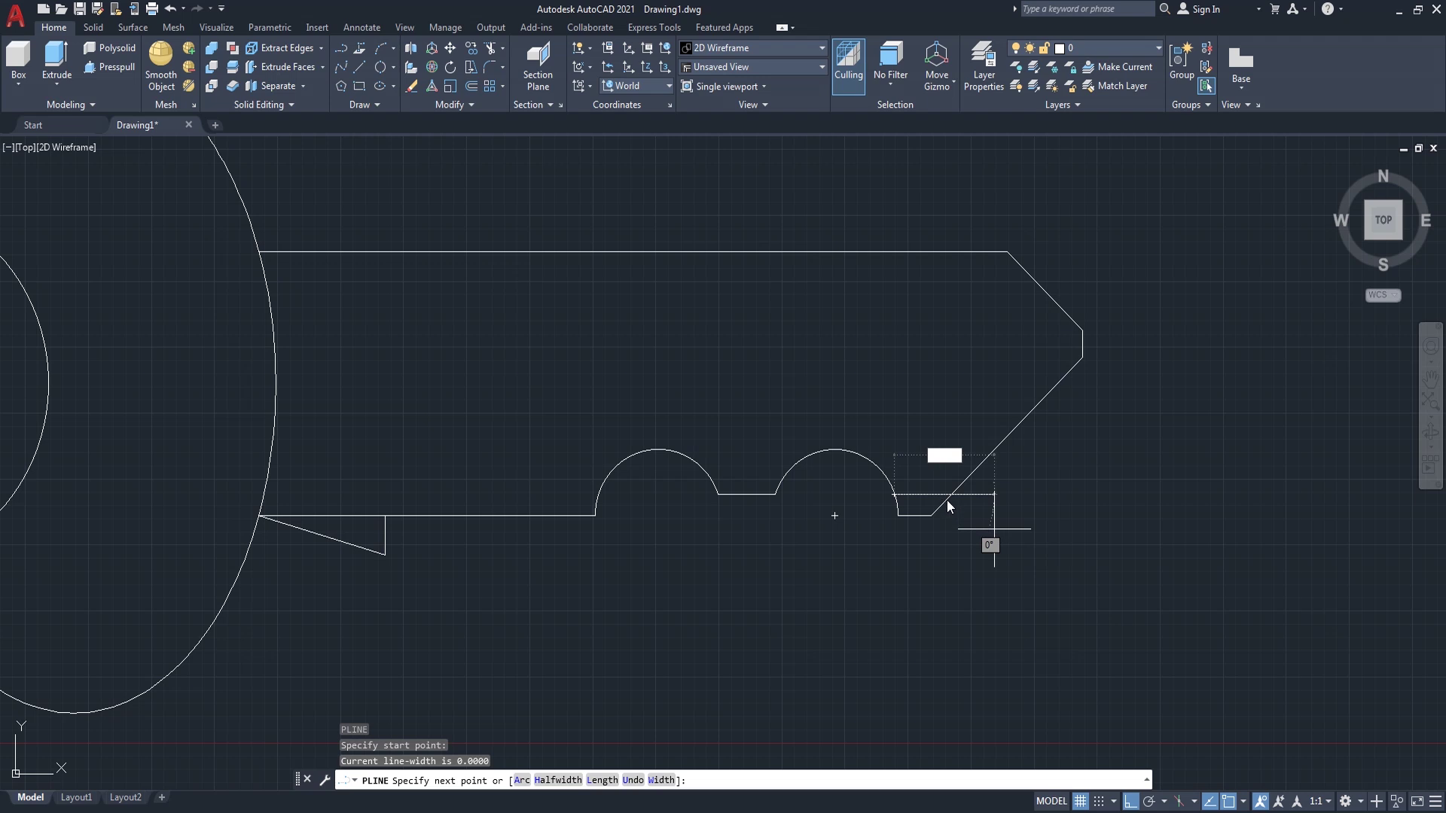
{"action": "key", "text": "Escape"}
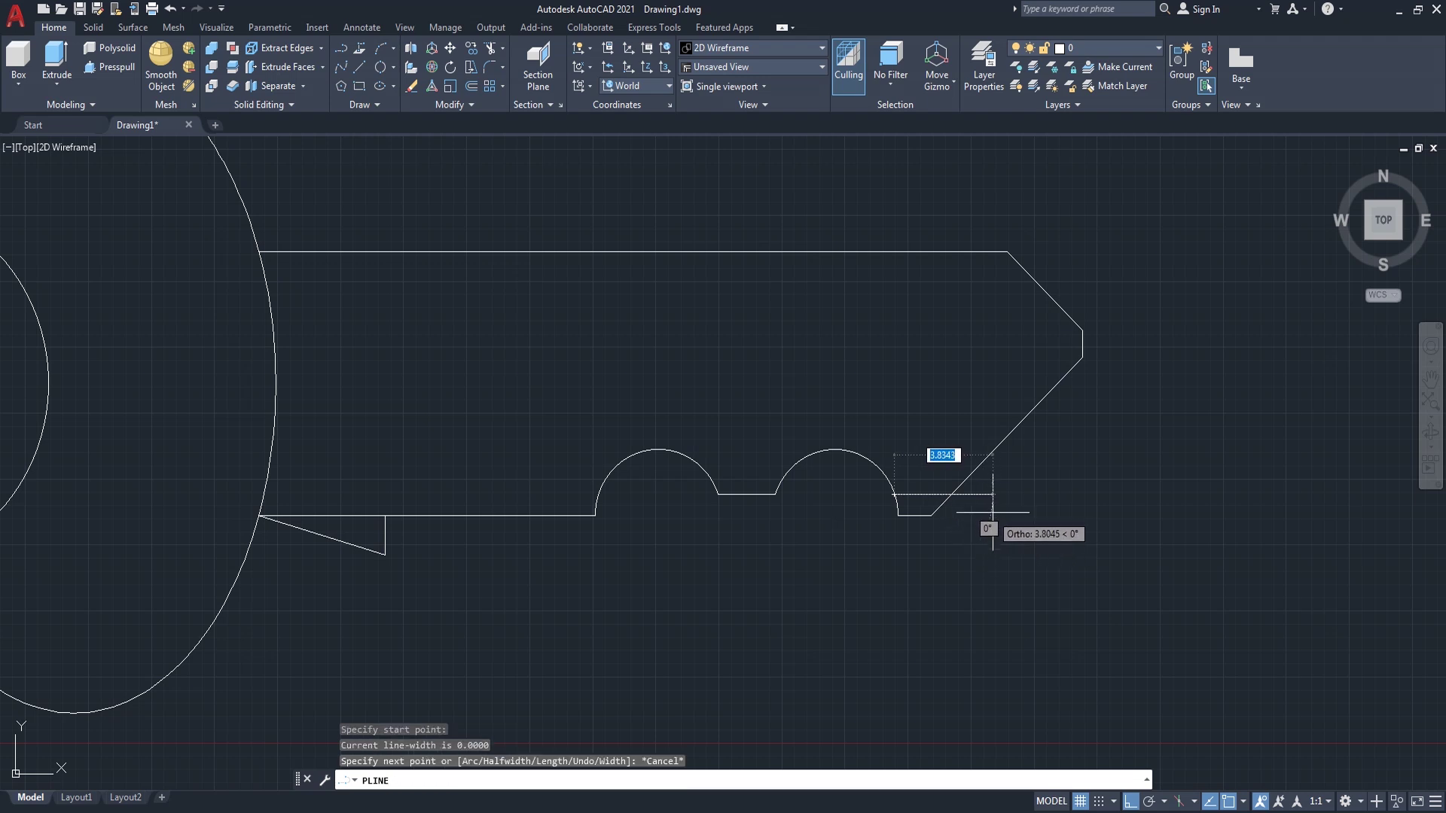
{"action": "left_click", "coordinate": [1009, 495]}
{"action": "key", "text": "Return"}
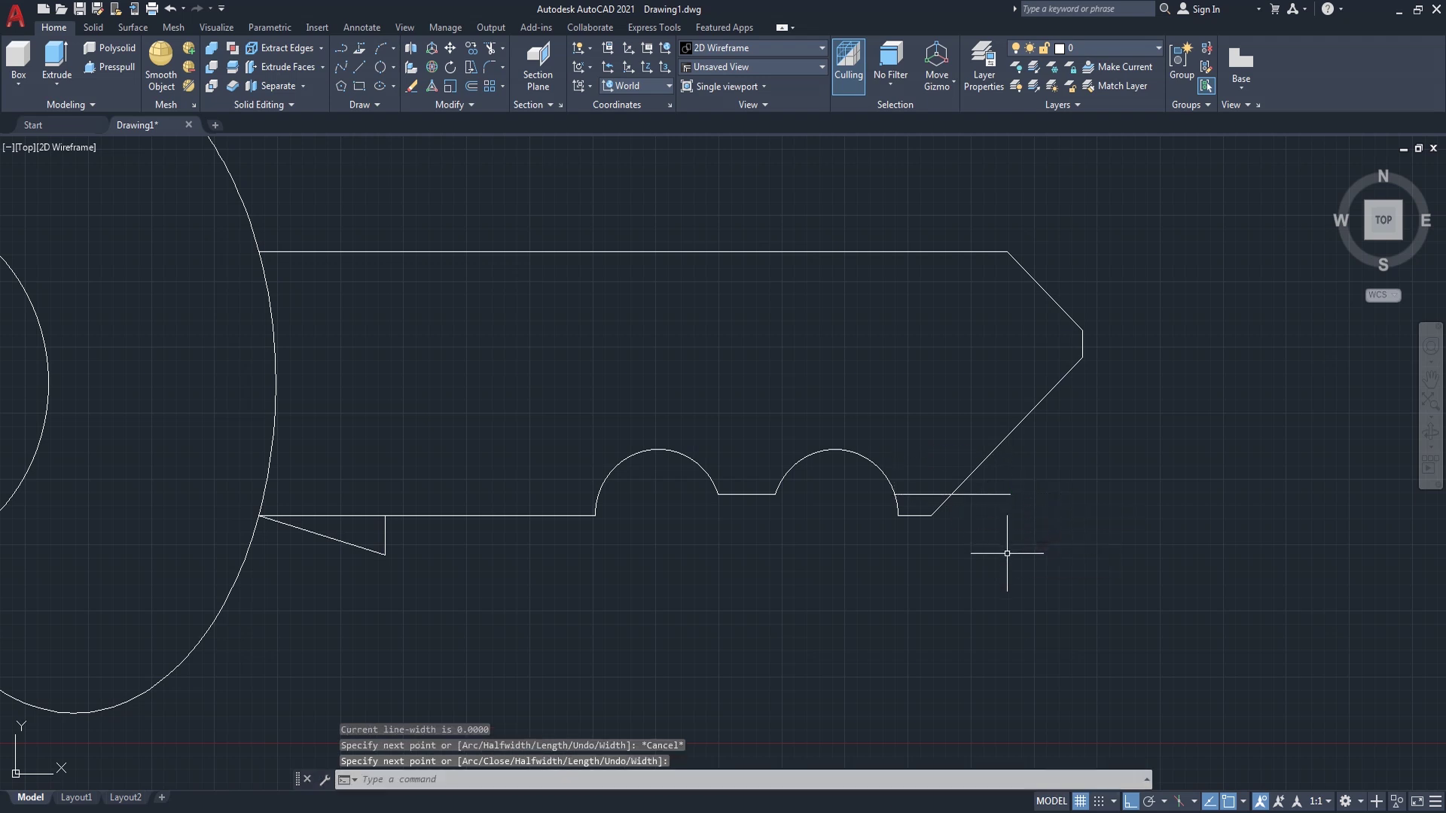
- Trim the new line's overhang at the diagonal tip
{"action": "type", "text": "r"}
{"action": "key", "text": "Return"}
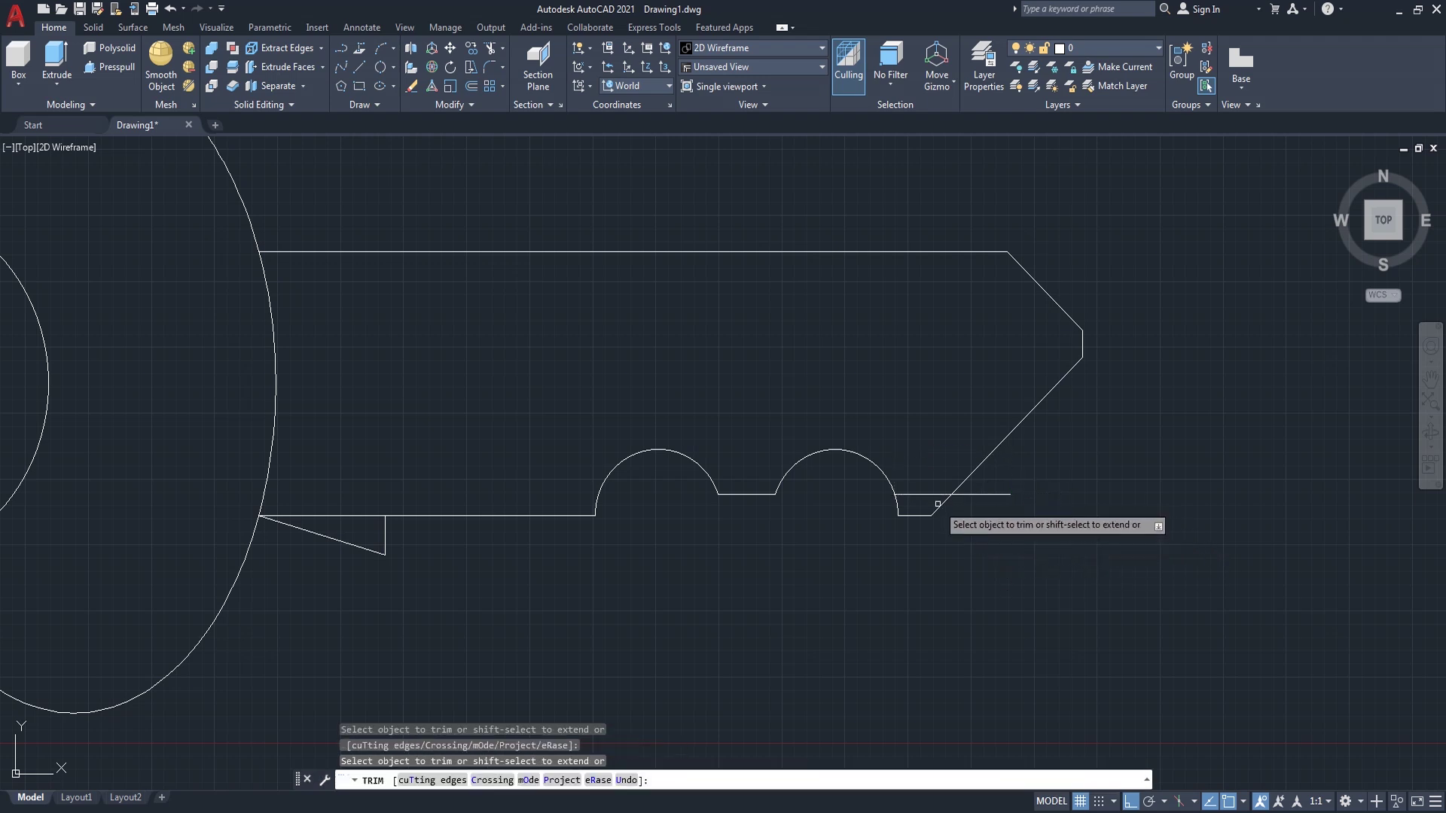
{"action": "left_click", "coordinate": [970, 497]}
{"action": "key", "text": "Return"}
- Erase the old short bottom edge and recentre the whole key in view
{"action": "type", "text": "e"}
{"action": "key", "text": "Return"}
{"action": "left_click", "coordinate": [941, 506]}
{"action": "left_click", "coordinate": [871, 580]}
{"action": "key", "text": "Return"}
{"action": "scroll", "coordinate": [933, 548], "scroll_direction": "down", "scroll_amount": 4}
{"action": "middle_click_drag", "start_coordinate": [1091, 592], "coordinate": [1076, 557]}
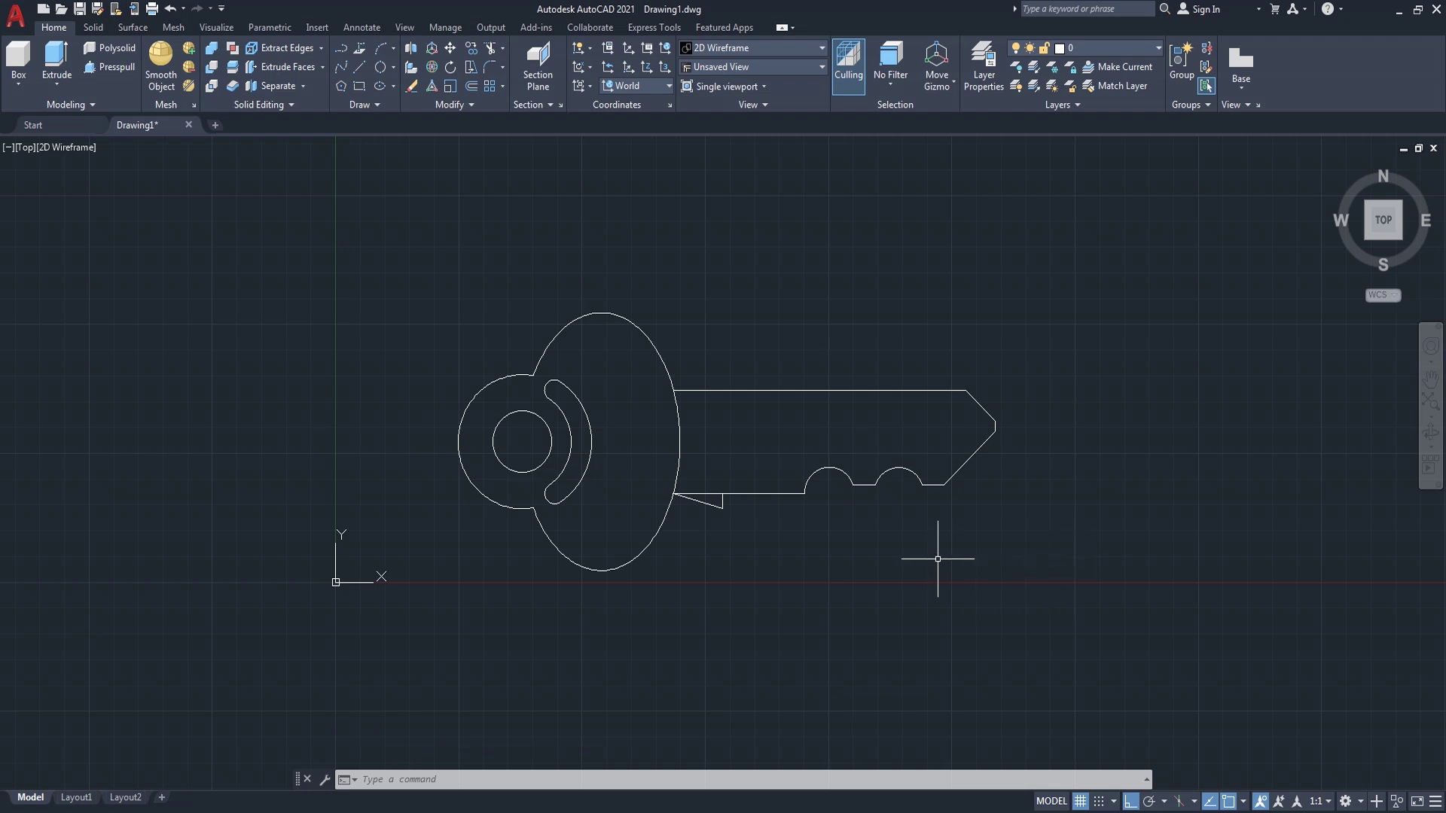
{"action": "type", "text": "tr"}
- Trim the bow's ellipse arc out of the blade and switch to the SW isometric view
{"action": "key", "text": "Return"}
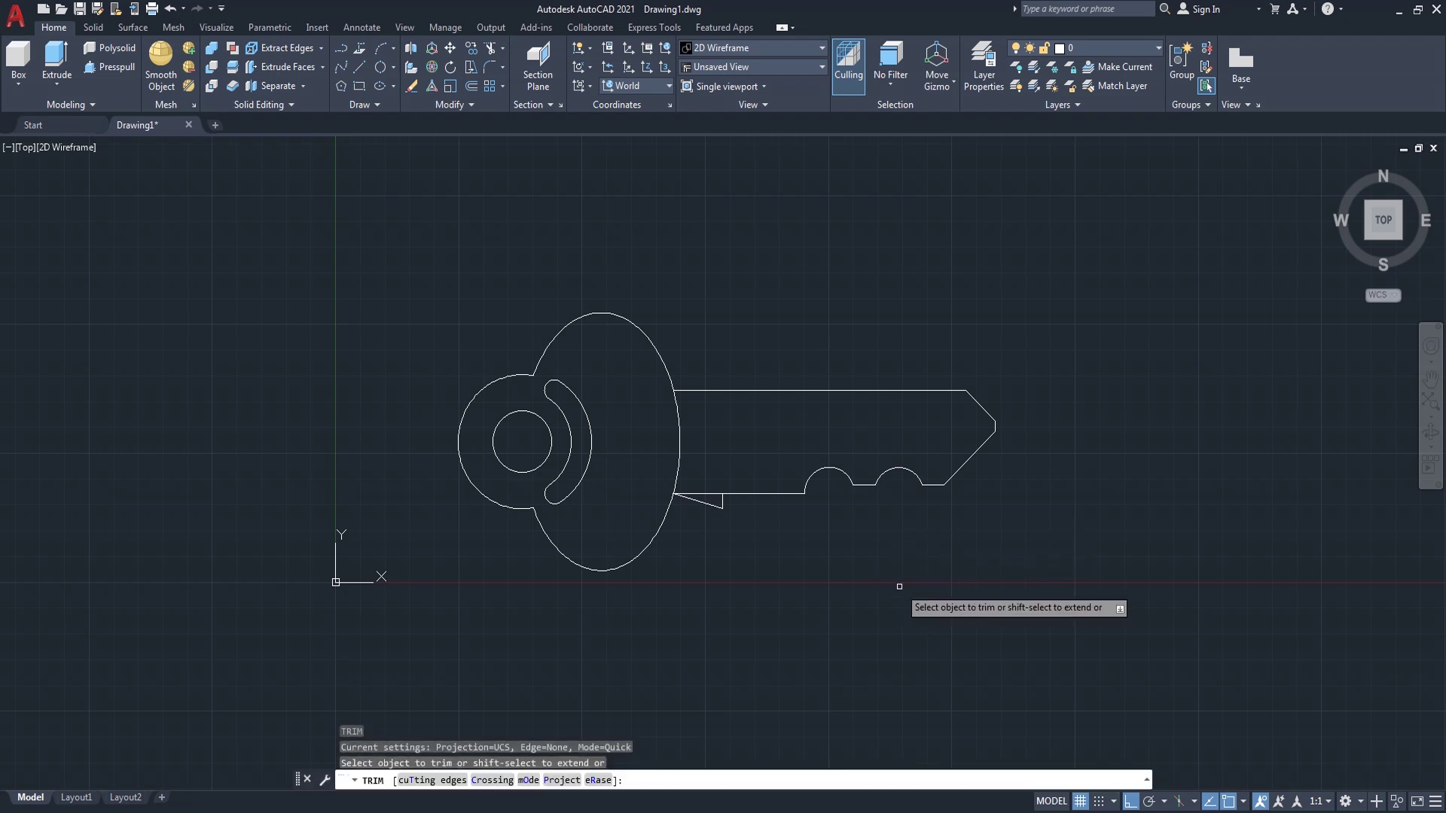
{"action": "left_click", "coordinate": [677, 441]}
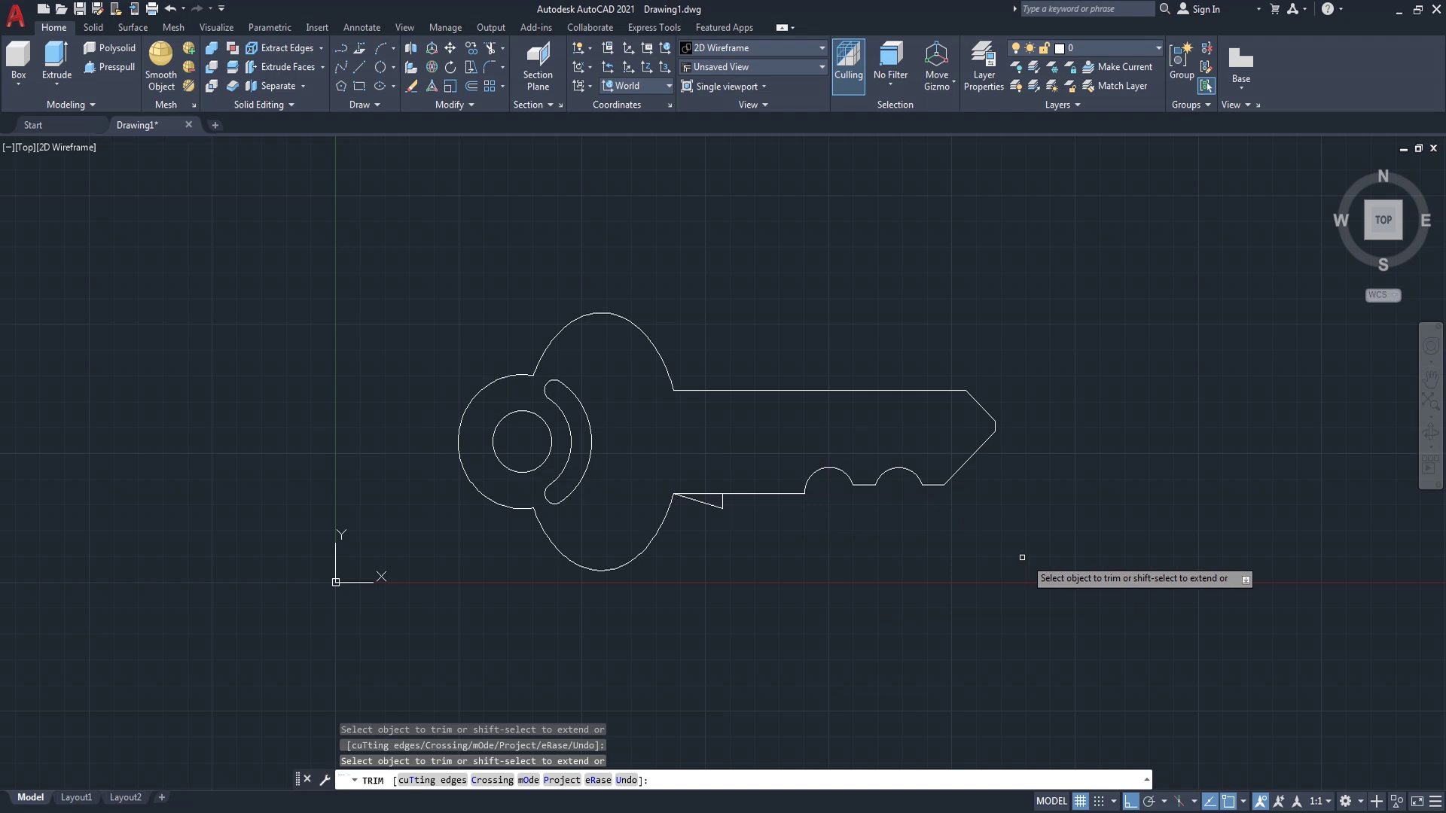
{"action": "key", "text": "Return"}
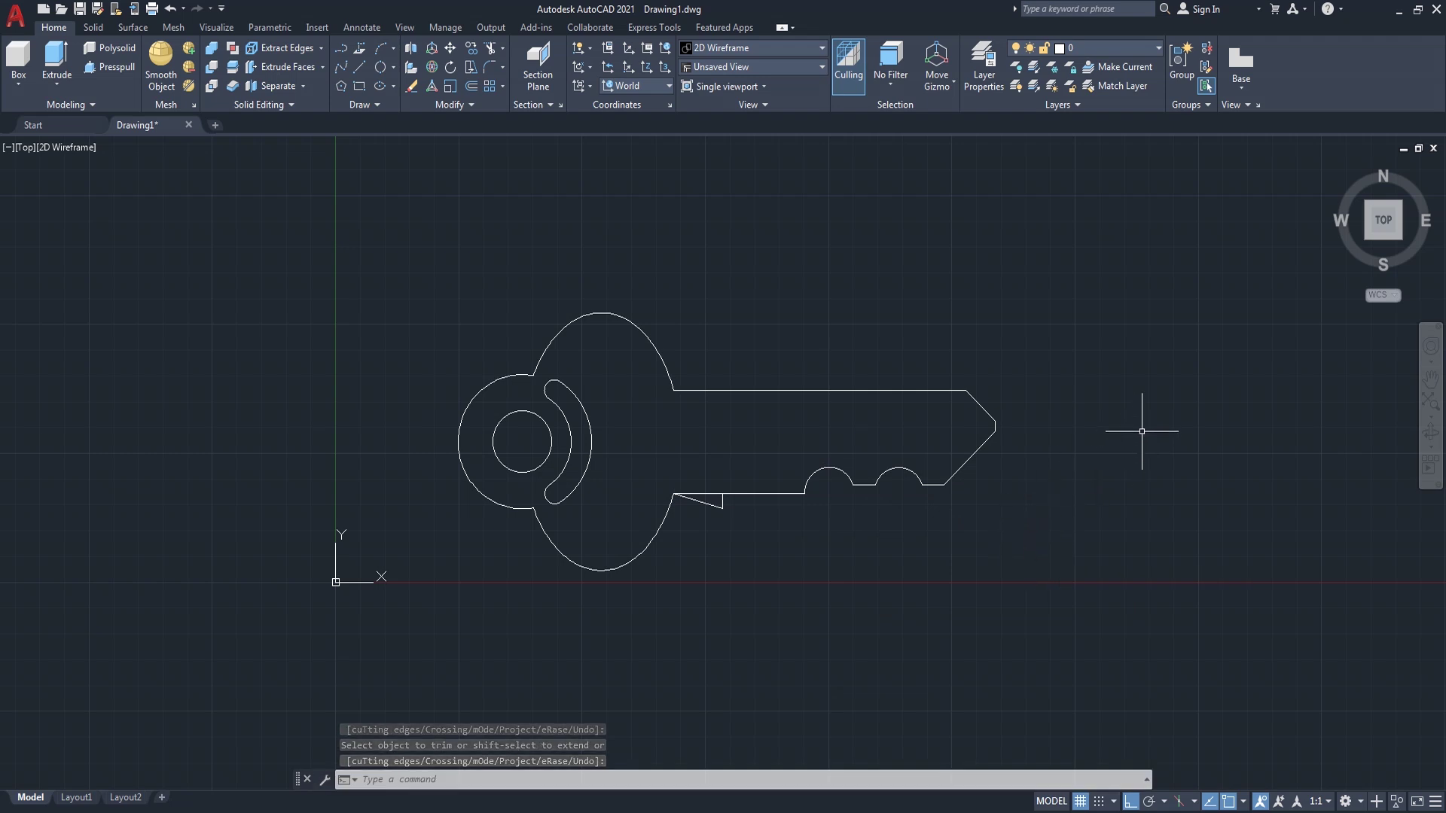
{"action": "left_click", "coordinate": [1367, 237]}
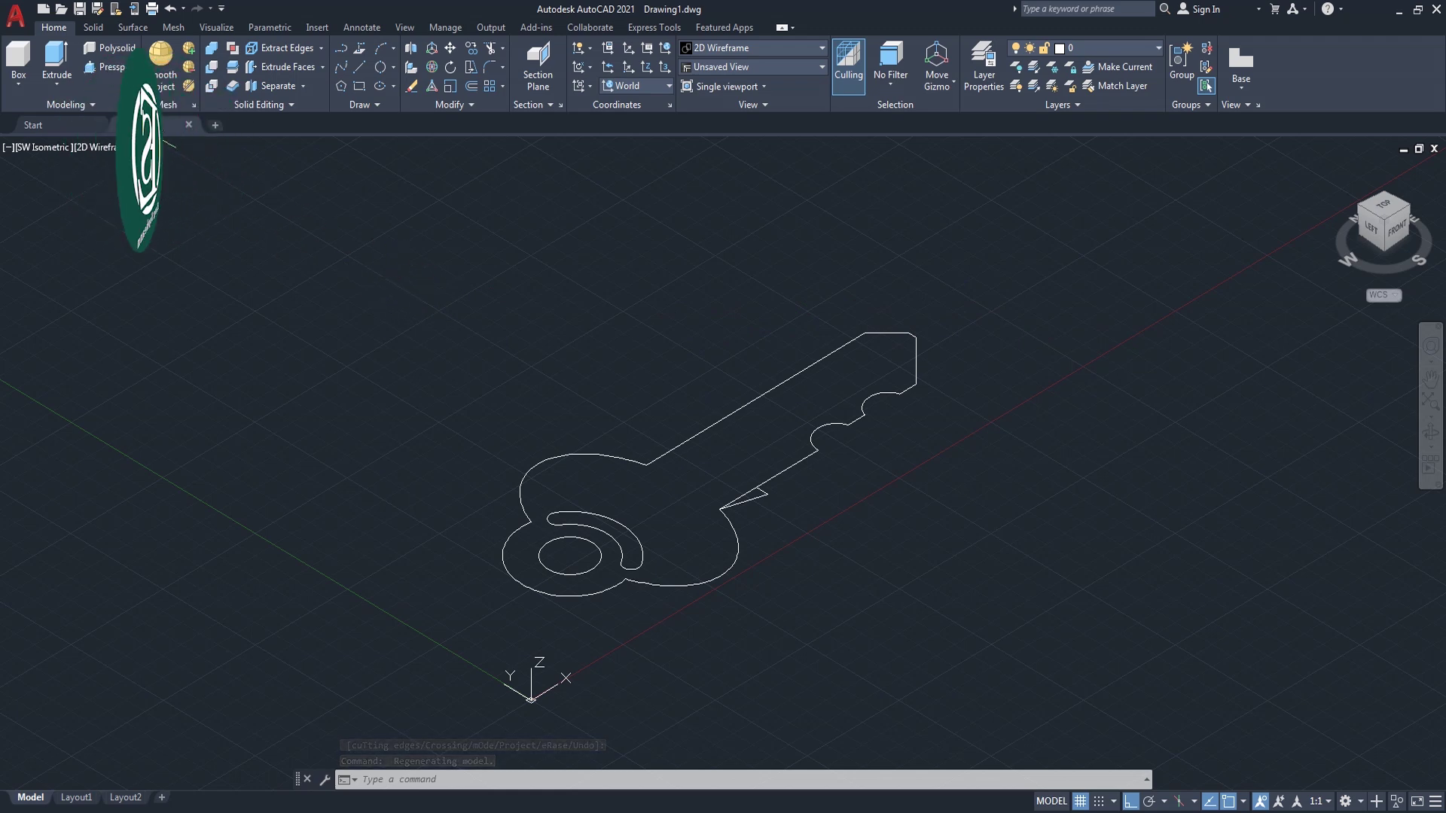
- Press-pull the key outline 1.2 units into a solid
{"action": "left_click", "coordinate": [109, 67]}
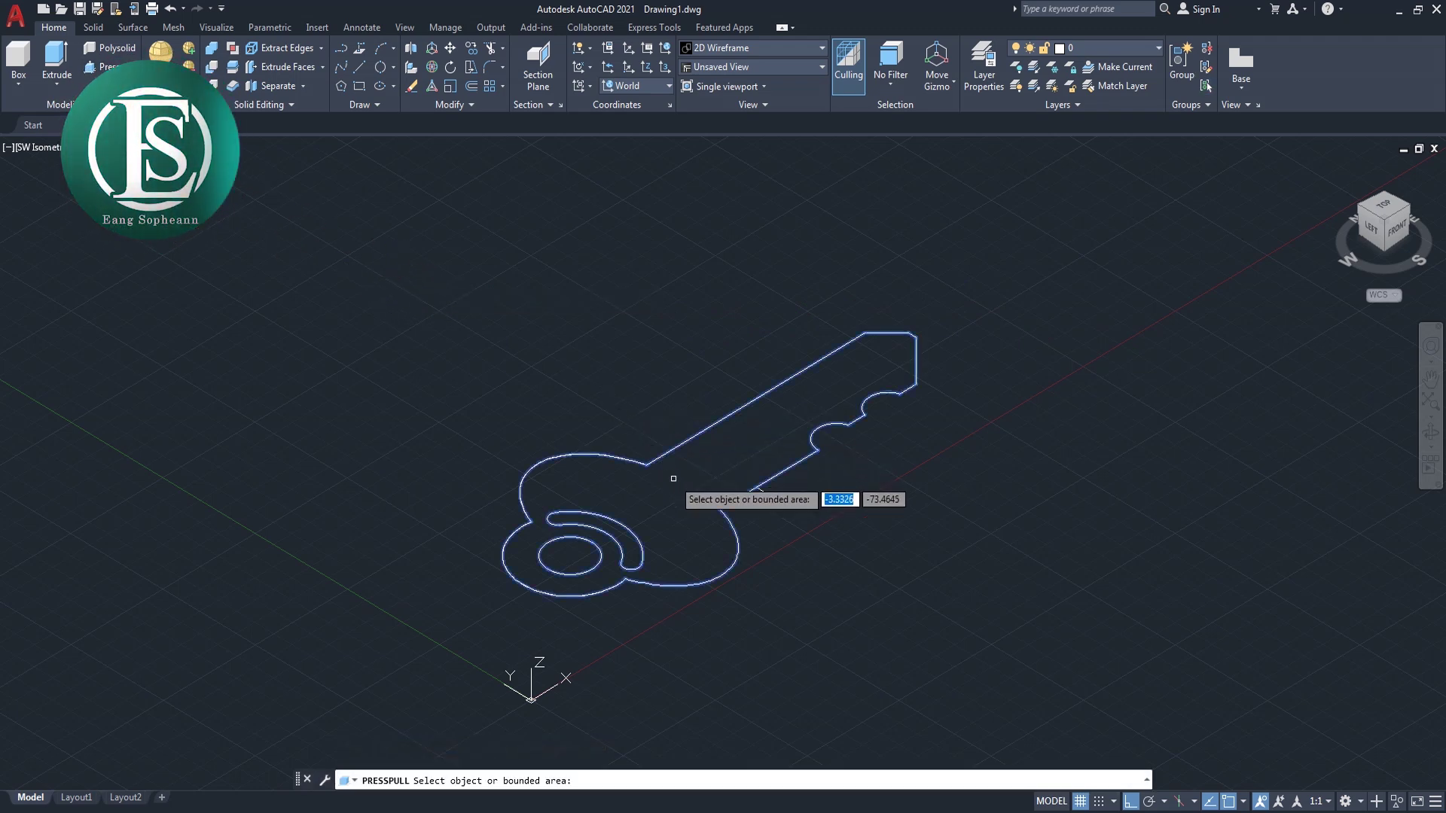
{"action": "left_click", "coordinate": [669, 476]}
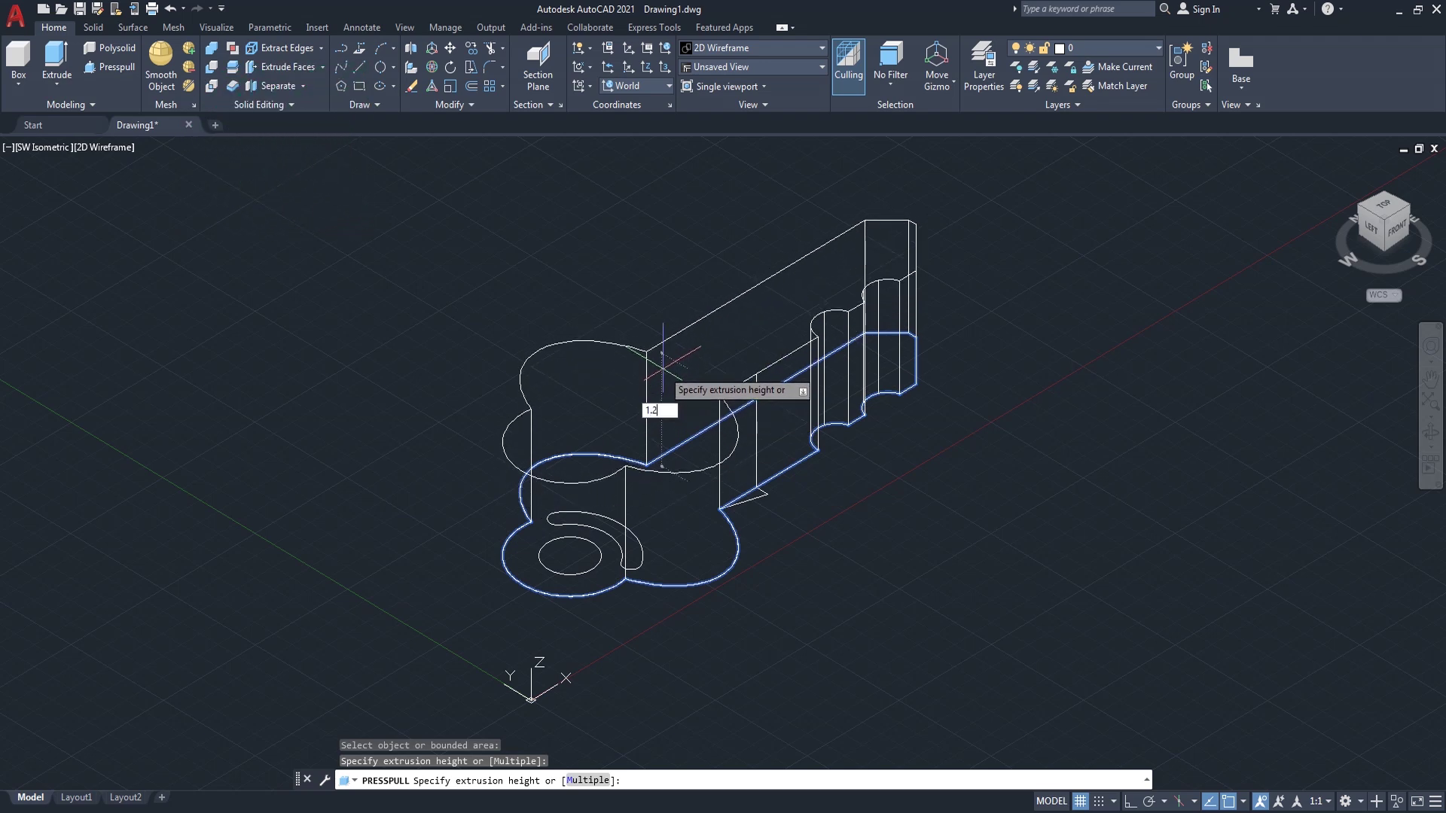
{"action": "key", "text": "Return"}
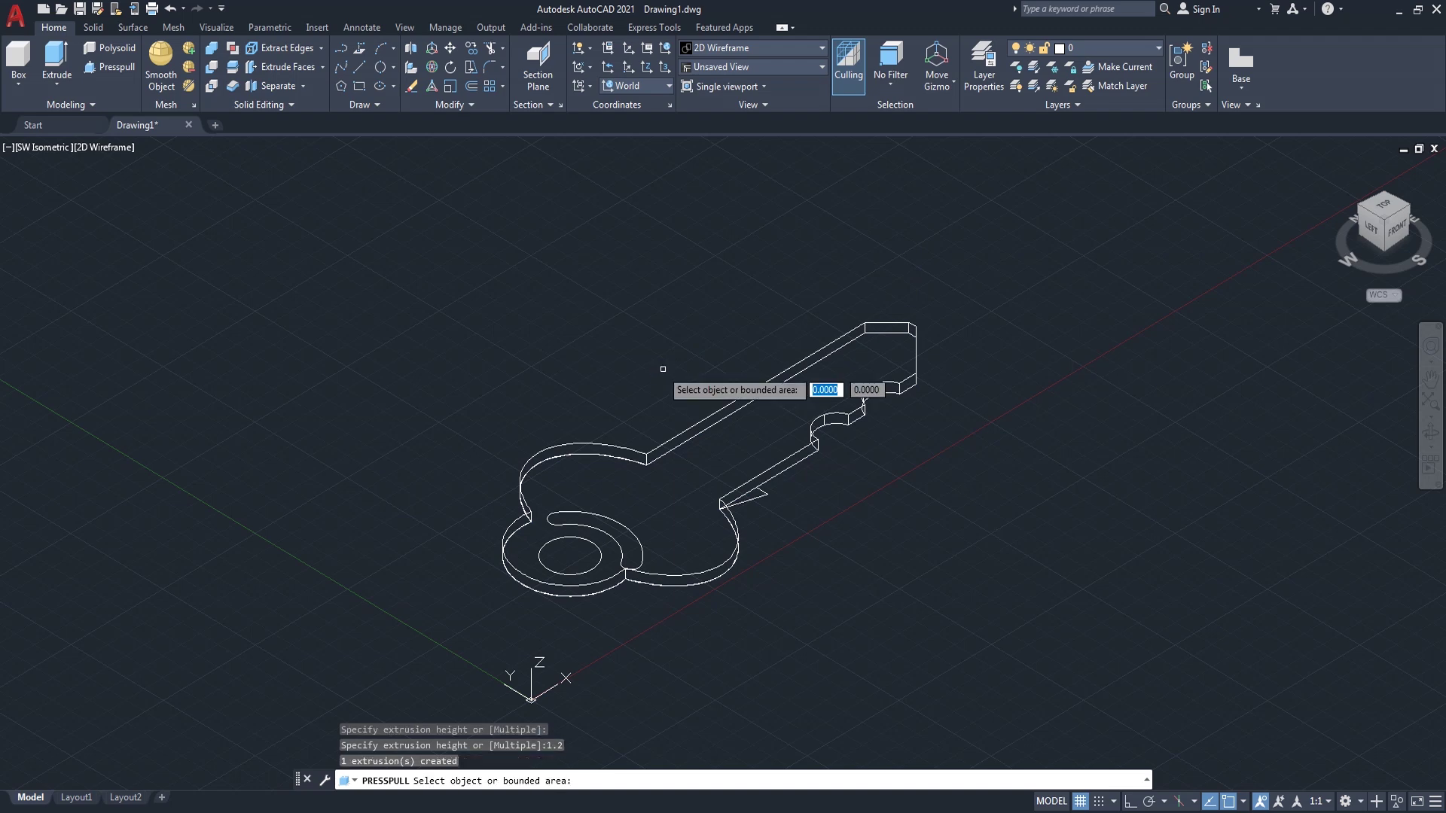
{"action": "key", "text": "Return"}
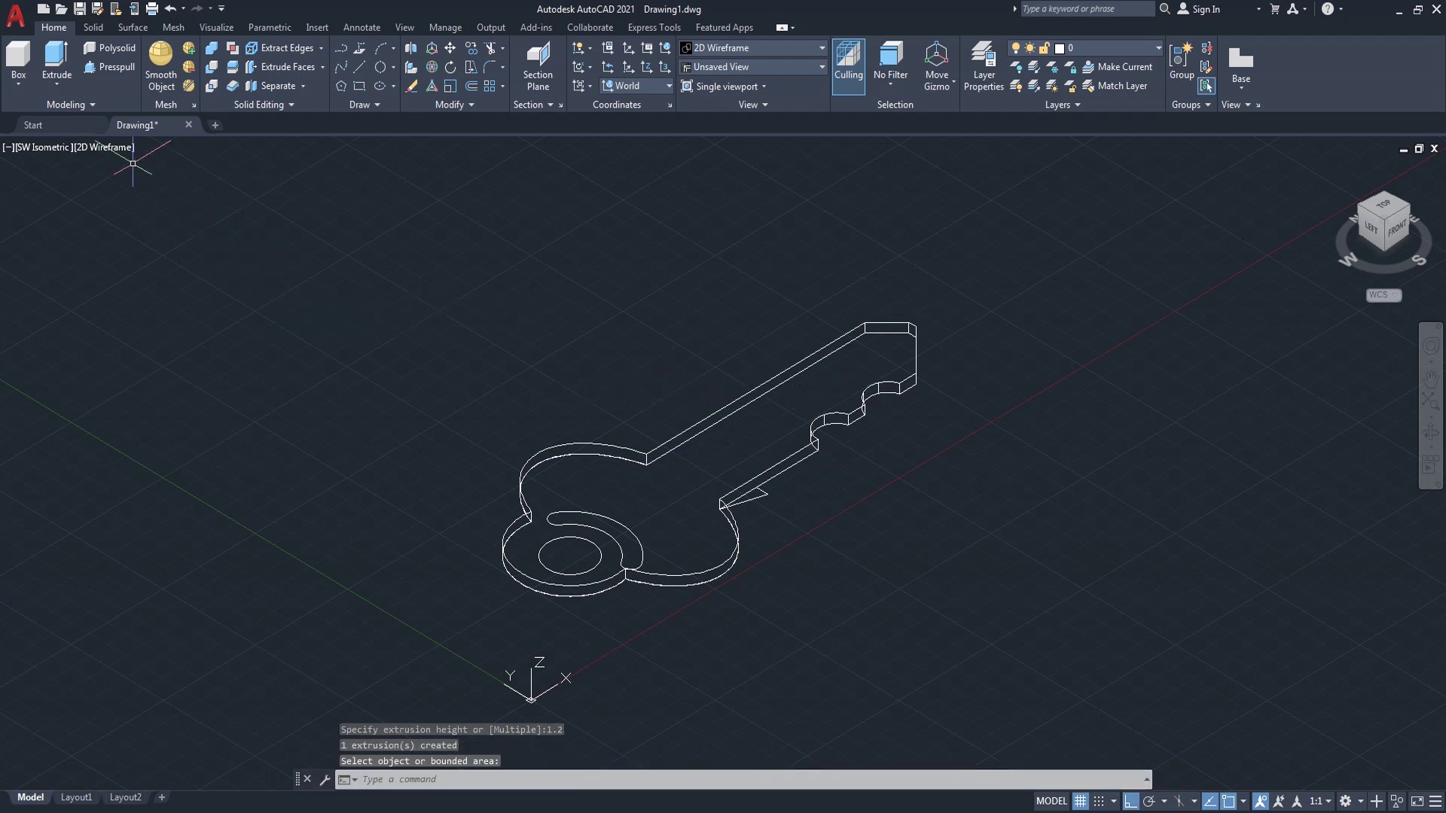
- Set the visual style to Shaded and orbit to view the key from above
{"action": "left_click", "coordinate": [126, 147]}
{"action": "left_click", "coordinate": [226, 259]}
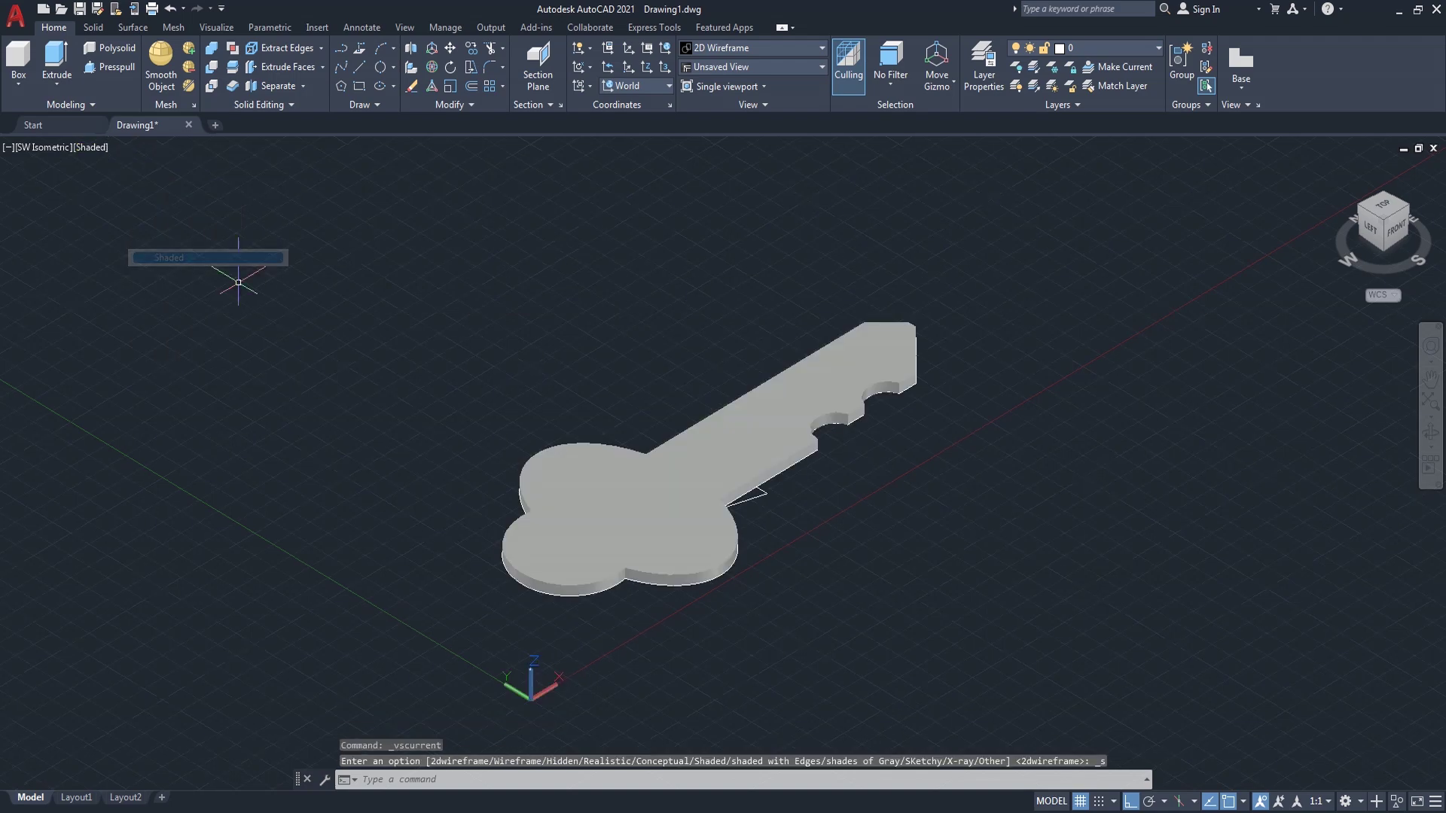
{"action": "left_click", "coordinate": [1430, 435]}
{"action": "mouse_move", "coordinate": [894, 494]}
{"action": "left_mouse_down"}
{"action": "mouse_move", "coordinate": [532, 524]}
{"action": "mouse_move", "coordinate": [587, 629]}
{"action": "mouse_move", "coordinate": [729, 546]}
{"action": "mouse_move", "coordinate": [724, 518]}
{"action": "left_mouse_up"}
{"action": "right_click", "coordinate": [765, 358]}
{"action": "left_click", "coordinate": [787, 368]}
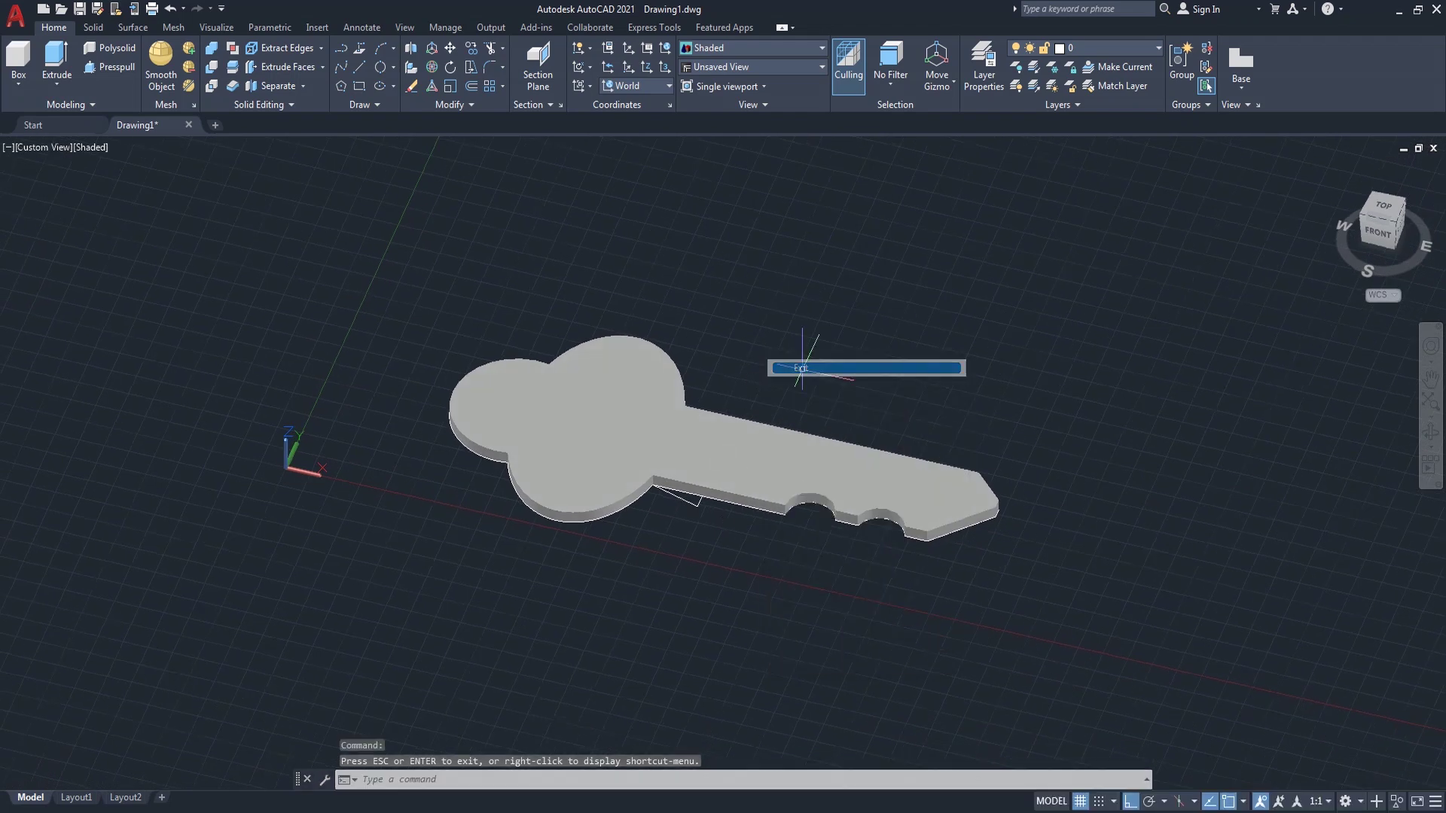
- Switch to 2D Wireframe and extrude the curved slot and ring hole profiles
{"action": "left_click", "coordinate": [100, 149]}
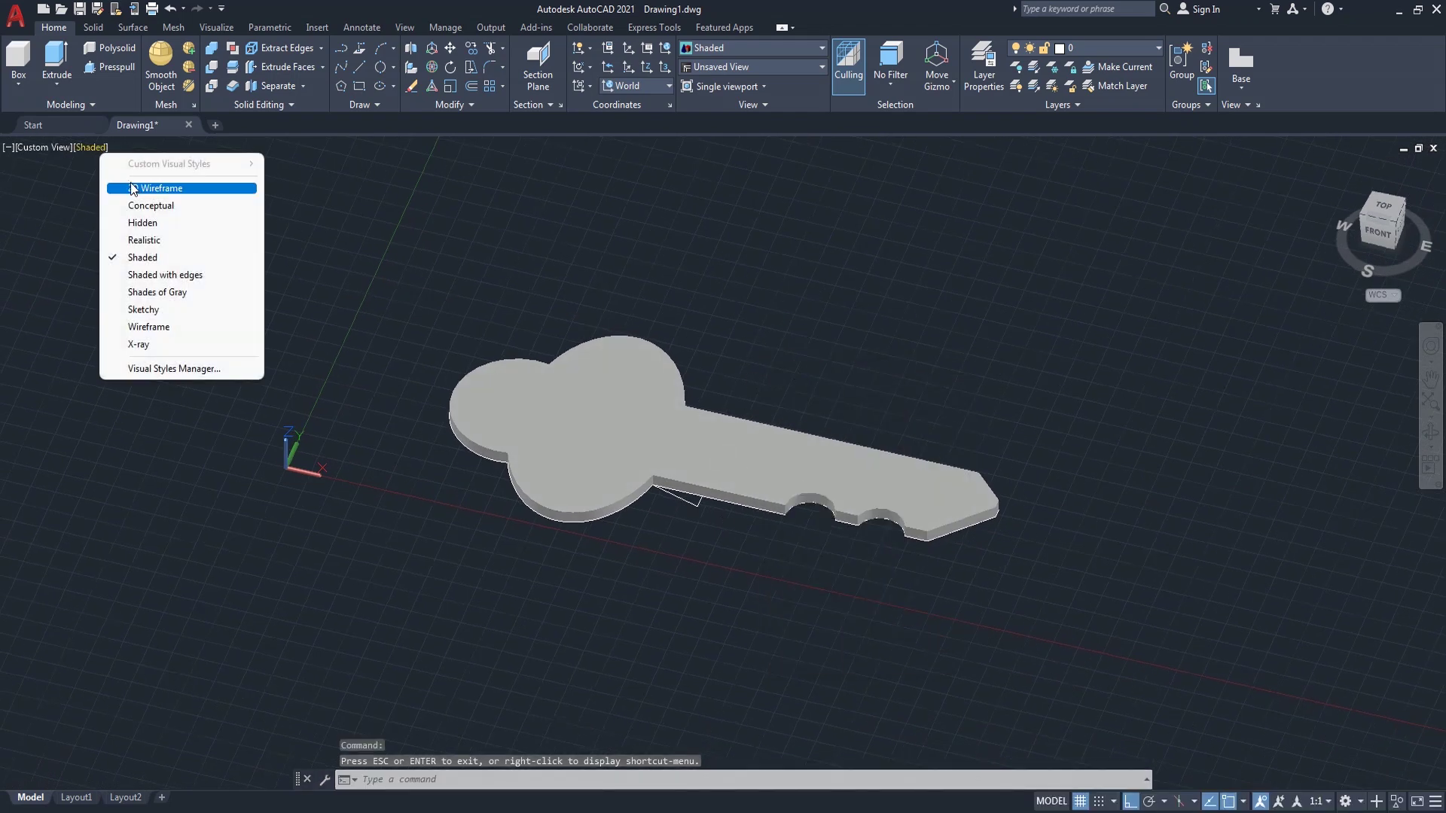
{"action": "left_click", "coordinate": [136, 187]}
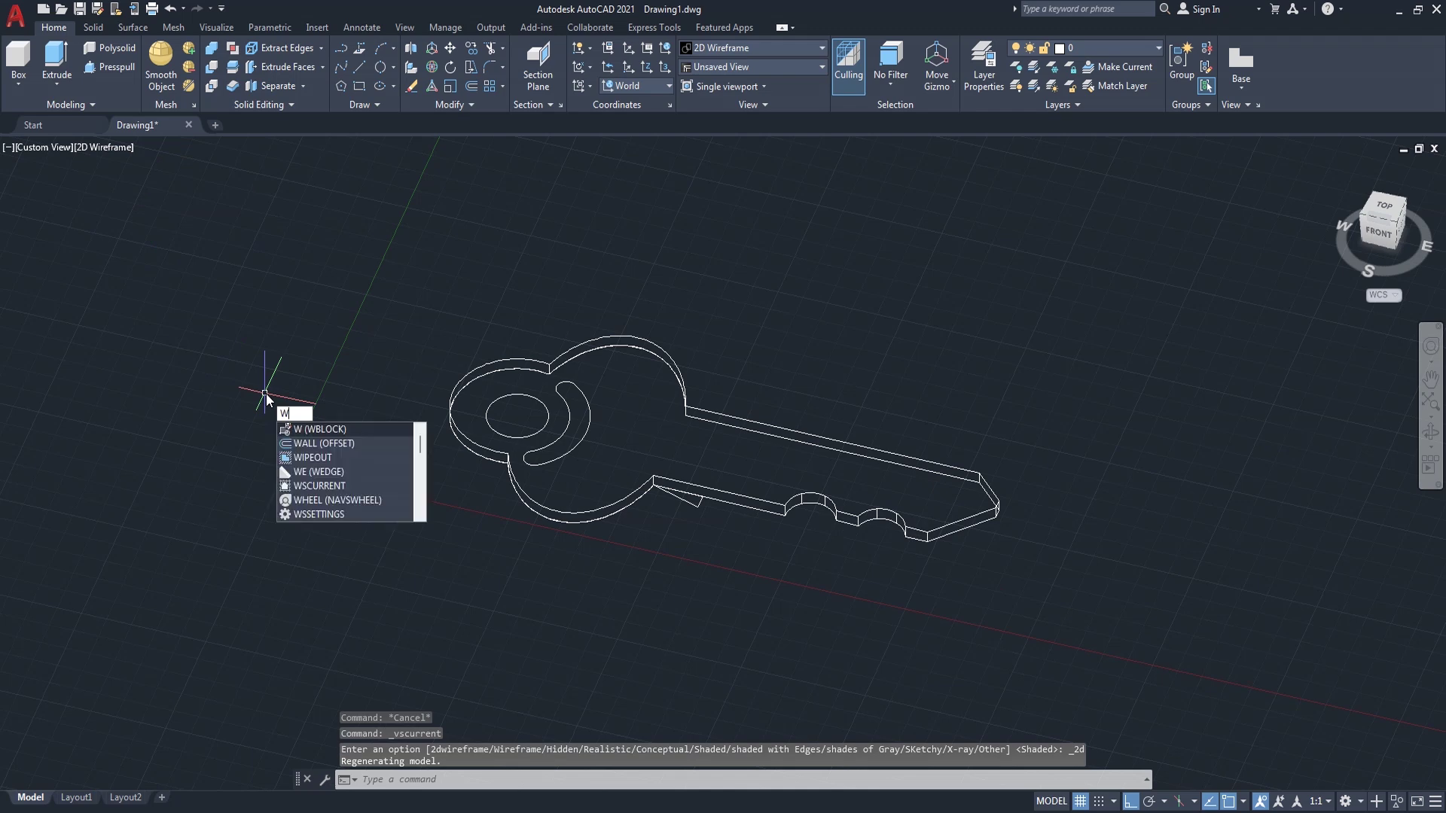
{"action": "key", "text": "Escape"}
{"action": "type", "text": "ex"}
{"action": "key", "text": "Return"}
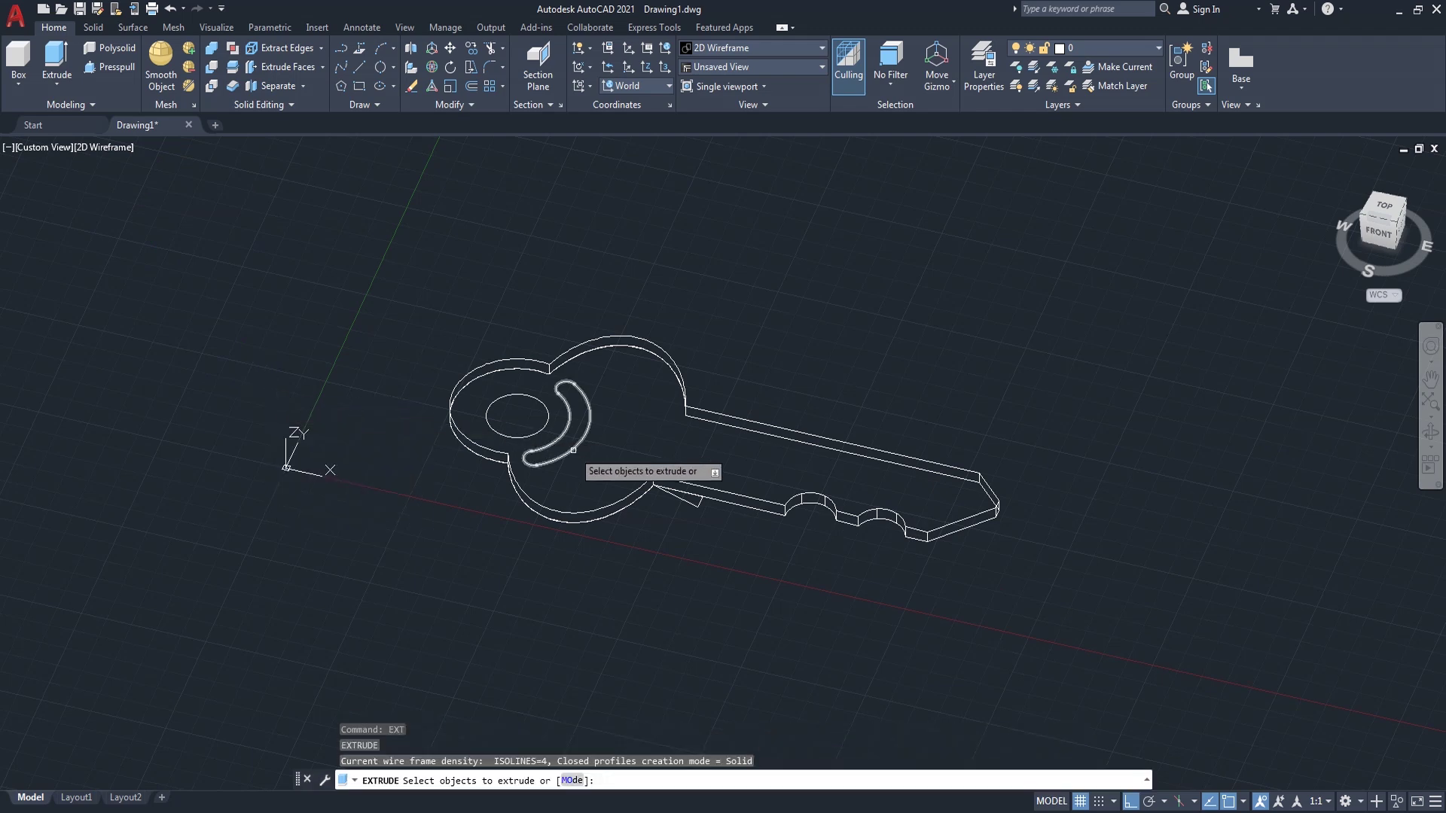
{"action": "left_click", "coordinate": [574, 448]}
{"action": "key", "text": "Return"}
{"action": "key", "text": "Return"}
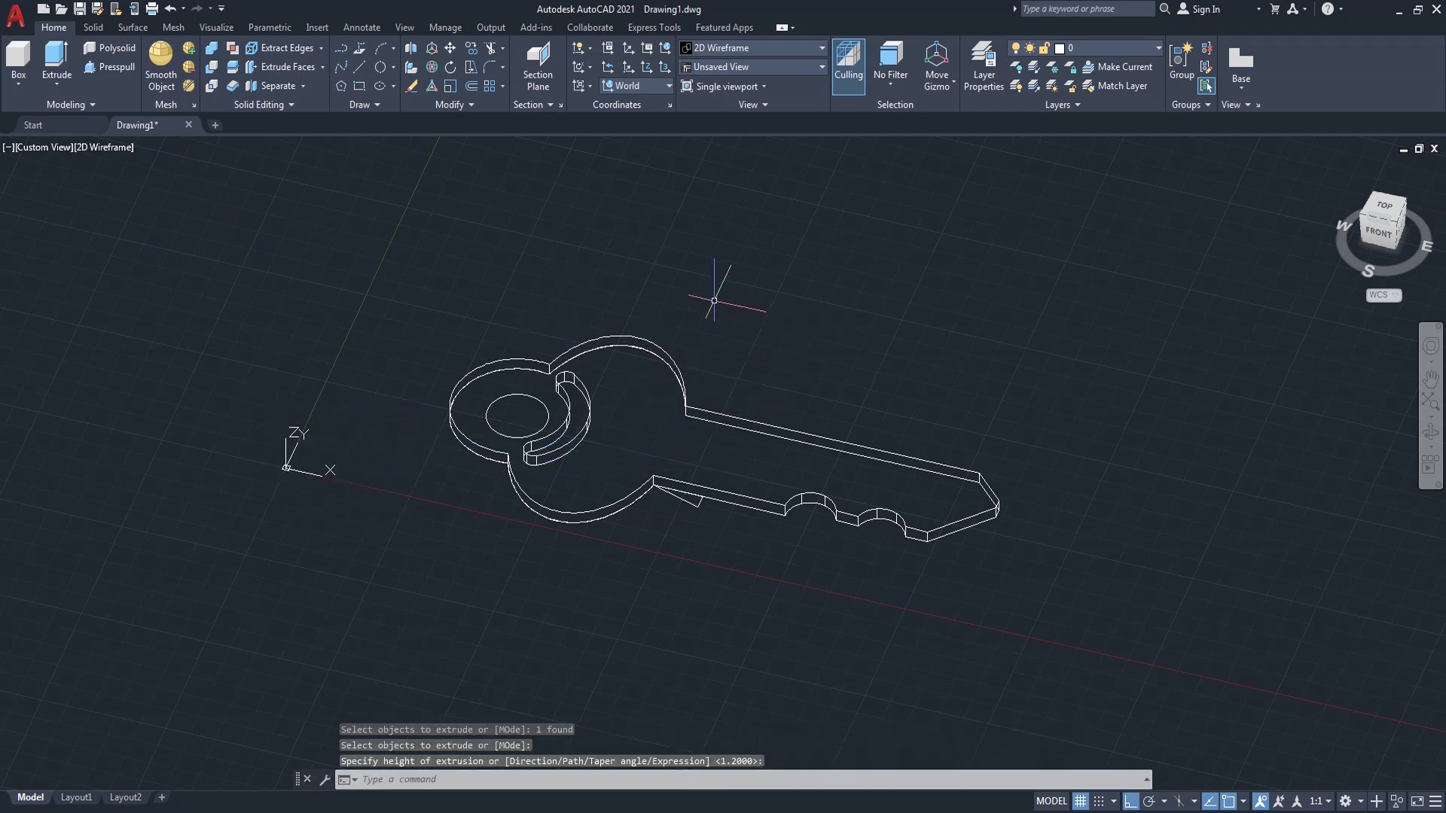
{"action": "right_click", "coordinate": [628, 269]}
{"action": "left_click", "coordinate": [662, 279]}
{"action": "left_click", "coordinate": [547, 417]}
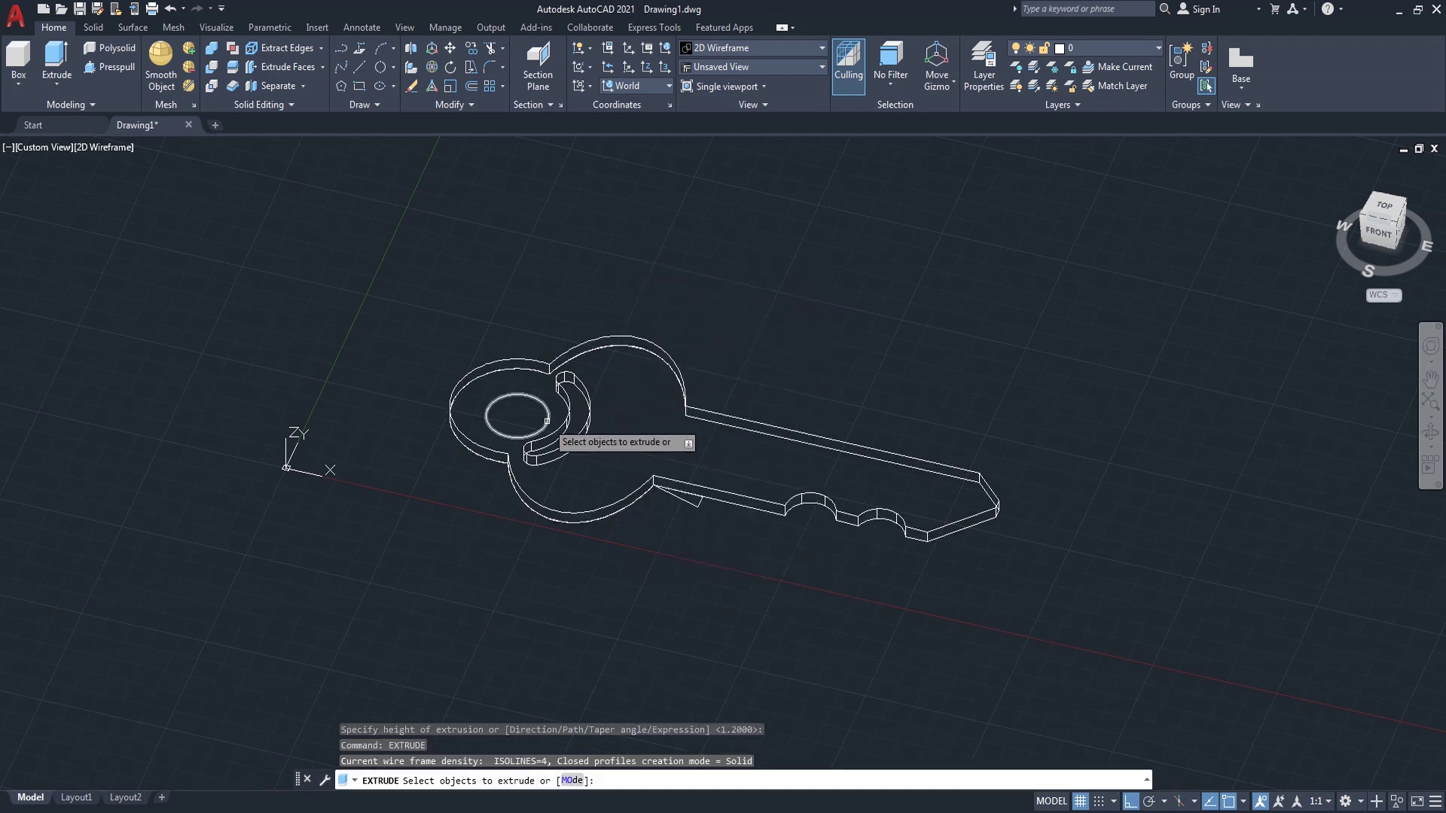
{"action": "key", "text": "Return"}
{"action": "key", "text": "Return"}
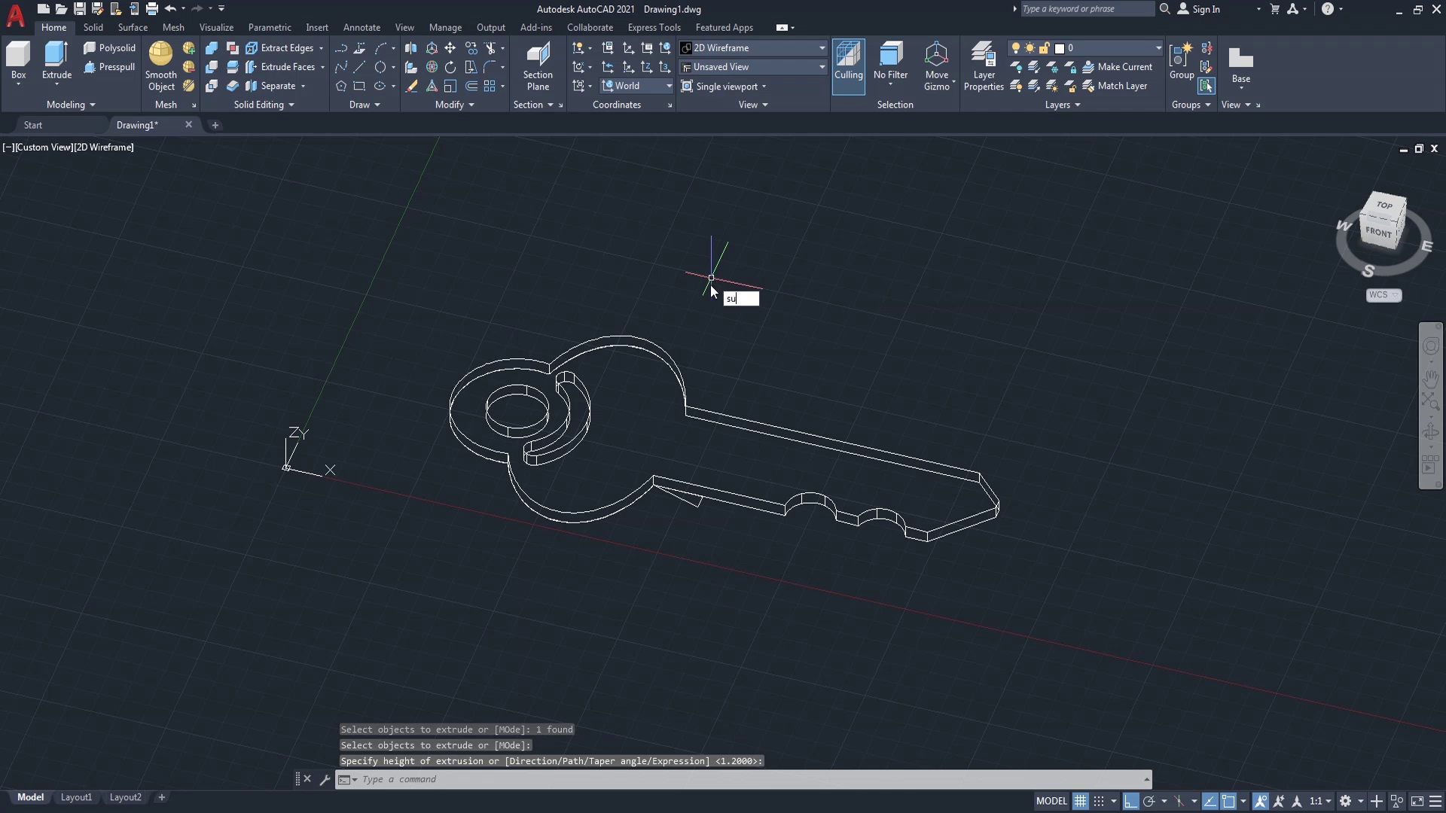
- Subtract the slot and hole solids from the key body and return to Shaded
{"action": "key", "text": "Return"}
{"action": "left_click_drag", "start_coordinate": [687, 306], "coordinate": [641, 376]}
{"action": "key", "text": "Return"}
{"action": "left_click", "coordinate": [587, 426]}
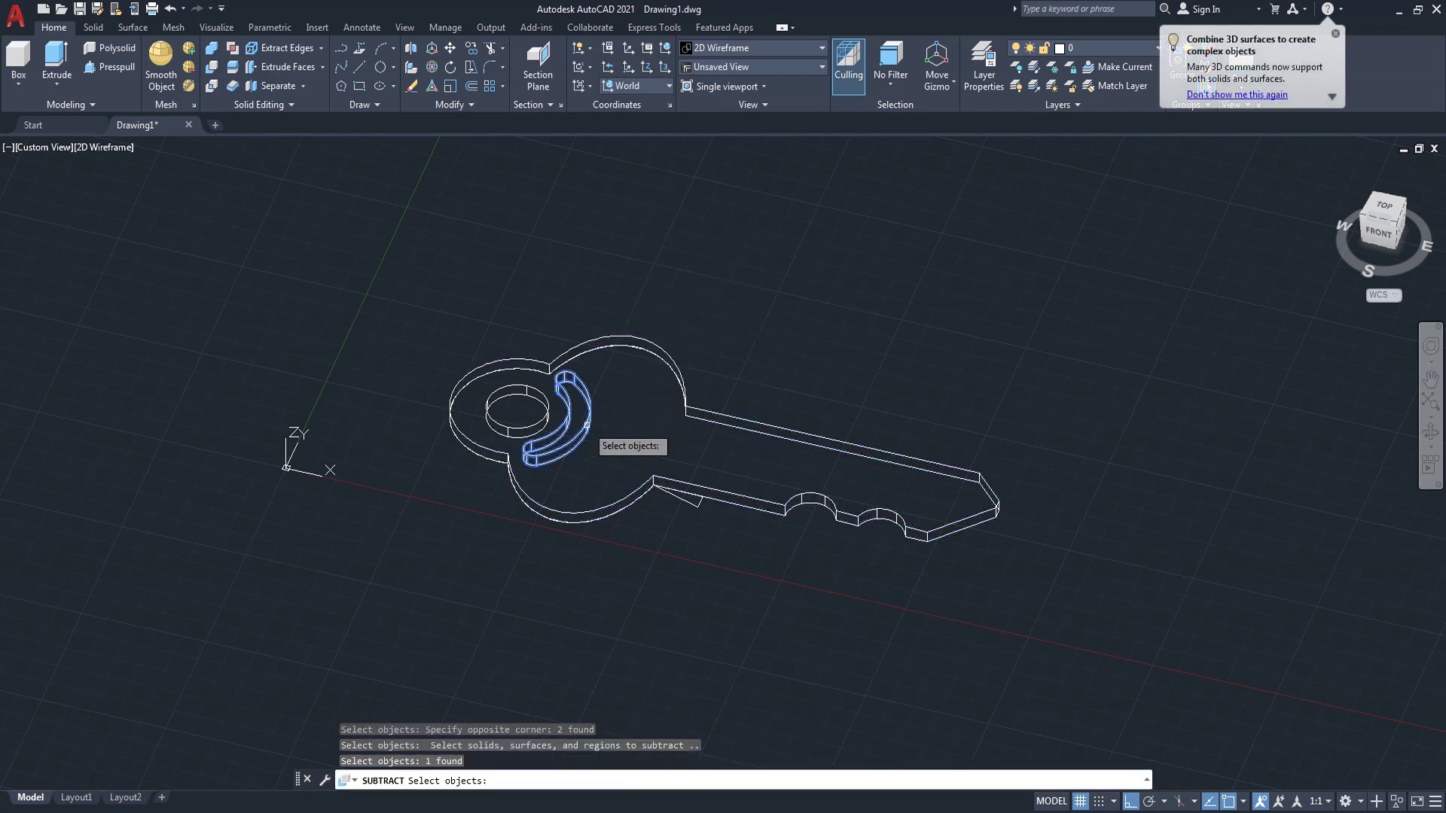
{"action": "left_click", "coordinate": [545, 410]}
{"action": "key", "text": "Return"}
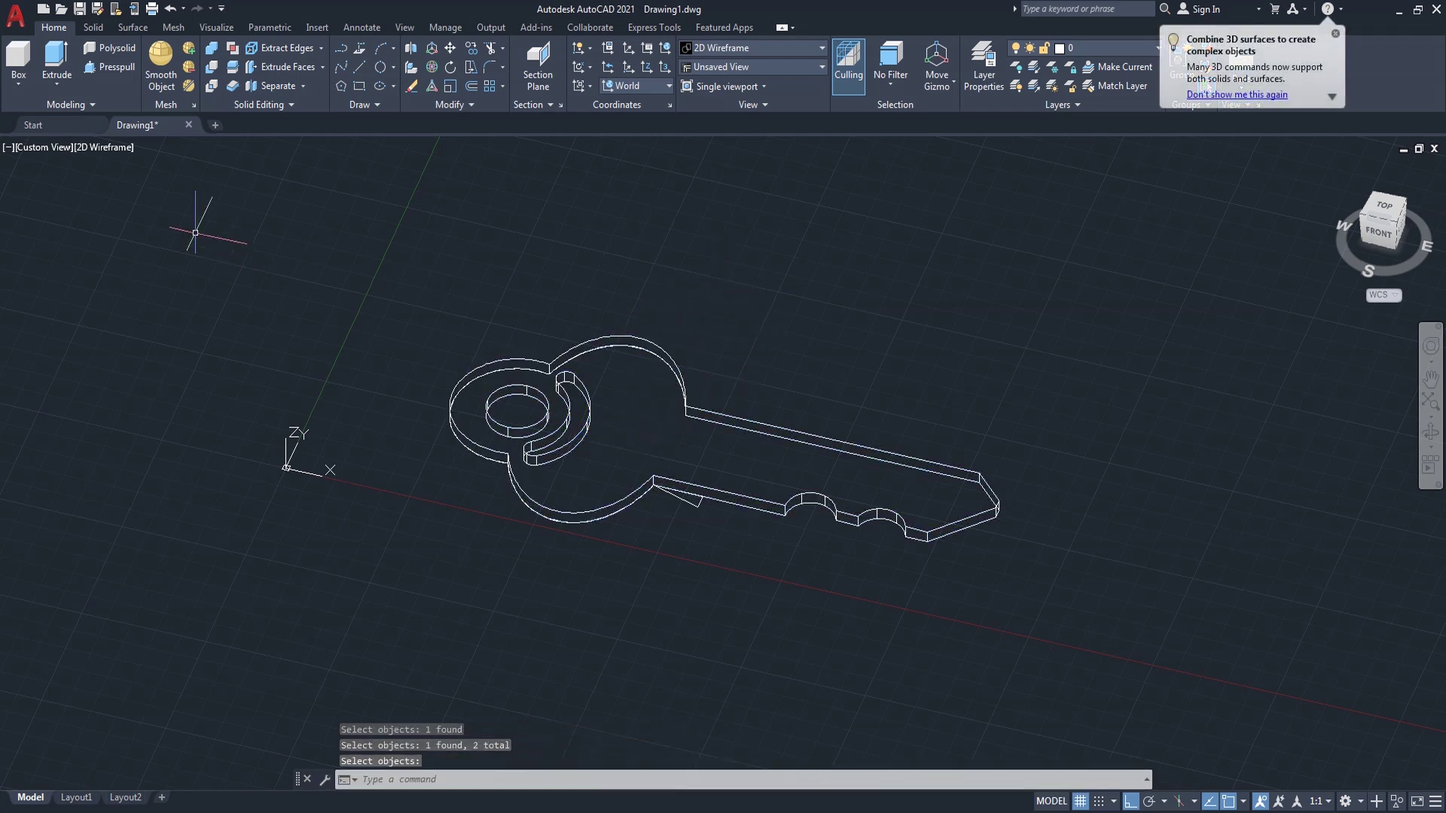
{"action": "left_click", "coordinate": [117, 148]}
{"action": "left_click", "coordinate": [170, 259]}
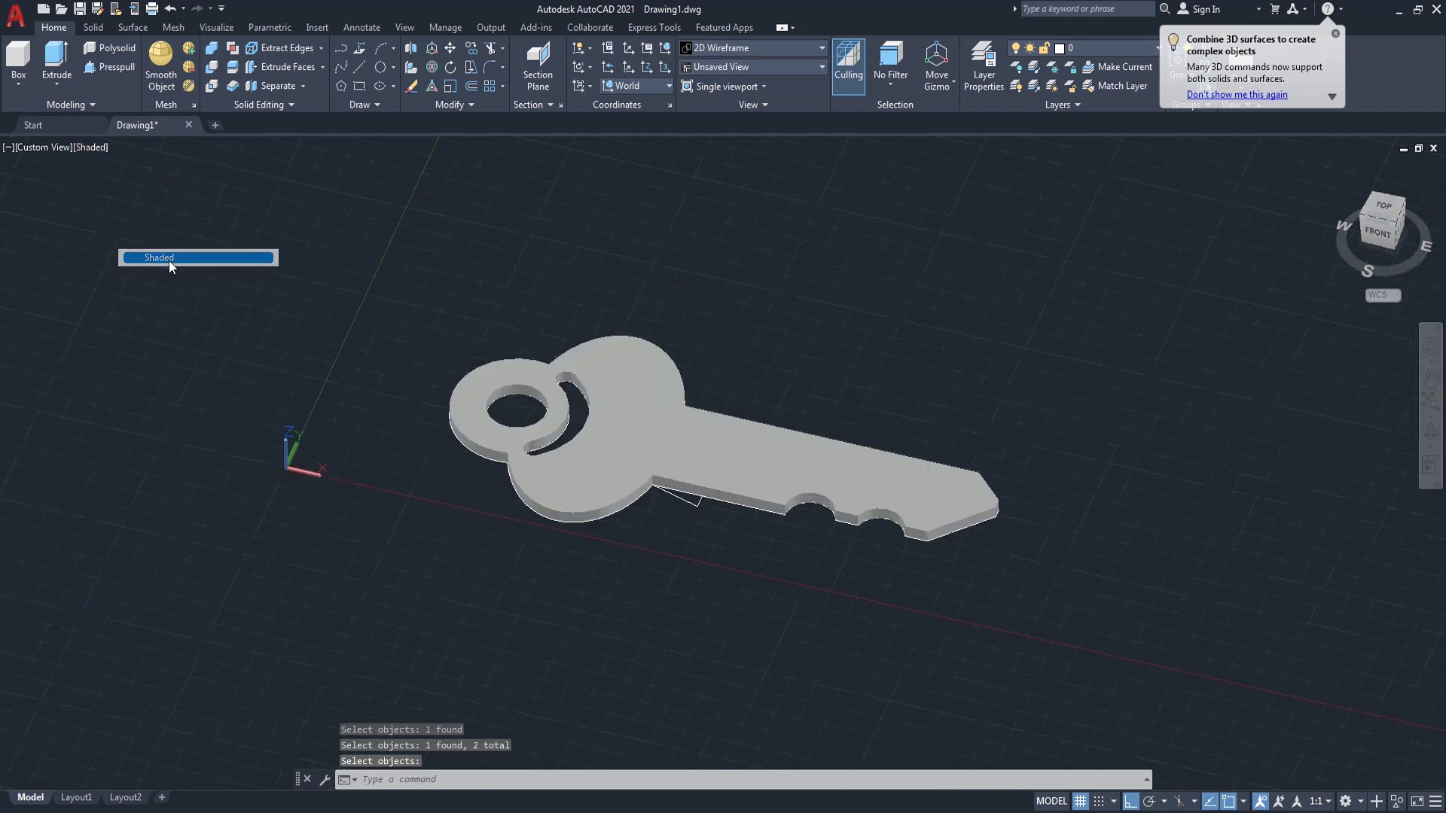
- Orbit the key around to see its back
{"action": "left_click", "coordinate": [1430, 431]}
{"action": "mouse_move", "coordinate": [843, 462]}
{"action": "left_mouse_down"}
{"action": "mouse_move", "coordinate": [903, 504]}
{"action": "mouse_move", "coordinate": [1117, 506]}
{"action": "mouse_move", "coordinate": [984, 584]}
{"action": "mouse_move", "coordinate": [919, 584]}
{"action": "mouse_move", "coordinate": [904, 300]}
{"action": "mouse_move", "coordinate": [893, 394]}
{"action": "mouse_move", "coordinate": [1181, 416]}
{"action": "mouse_move", "coordinate": [775, 553]}
{"action": "mouse_move", "coordinate": [996, 527]}
{"action": "mouse_move", "coordinate": [984, 549]}
{"action": "mouse_move", "coordinate": [848, 571]}
{"action": "mouse_move", "coordinate": [791, 444]}
{"action": "left_mouse_up"}
{"action": "right_click", "coordinate": [508, 301]}
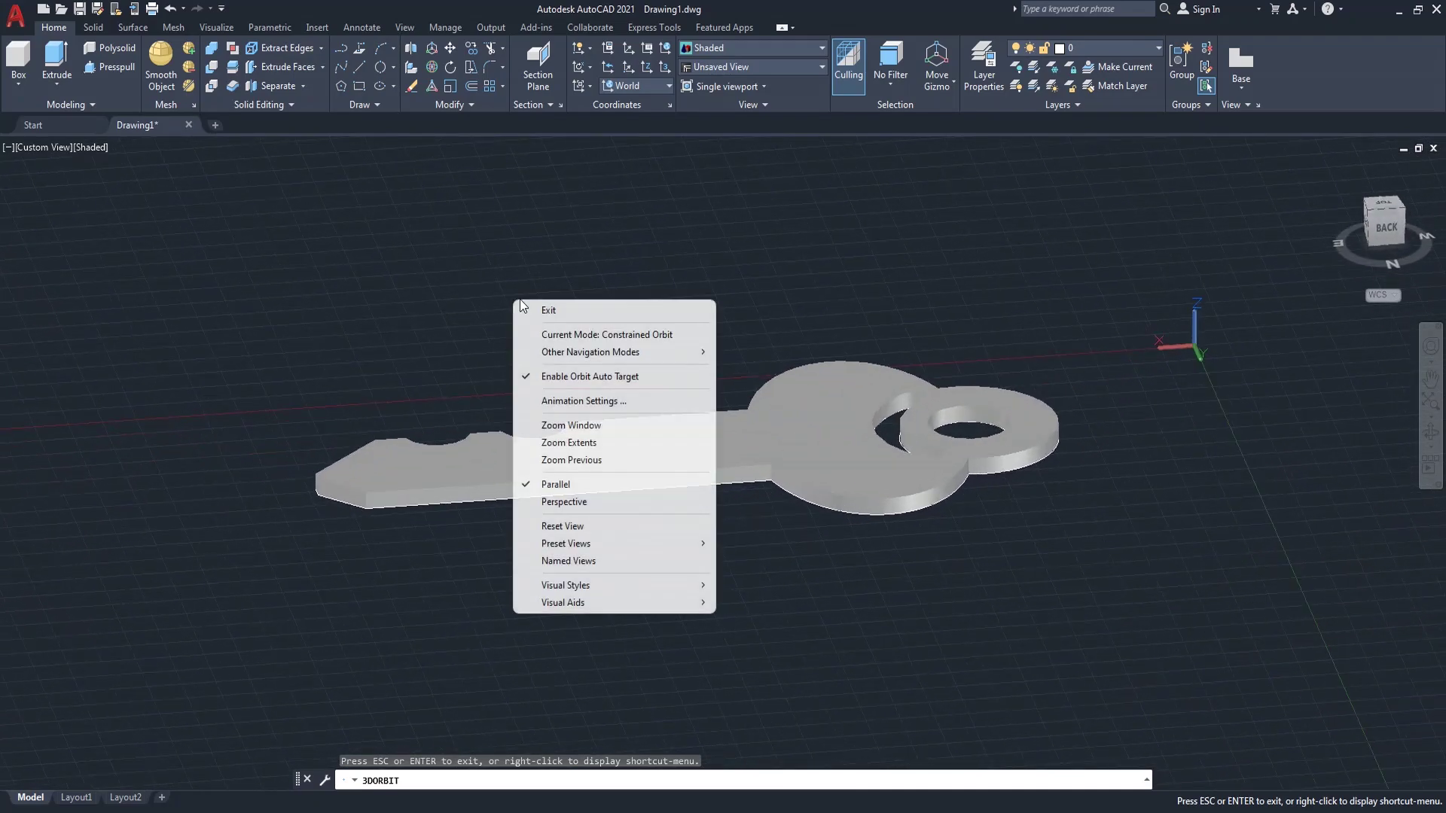
{"action": "left_click", "coordinate": [527, 307]}
- Fillet the corner edge where the blade meets the bow with radius 5
{"action": "type", "text": "f"}
{"action": "key", "text": "Return"}
{"action": "type", "text": "r"}
{"action": "key", "text": "Return"}
{"action": "type", "text": "5"}
{"action": "key", "text": "Return"}
{"action": "scroll", "coordinate": [759, 501], "scroll_direction": "up", "scroll_amount": 2}
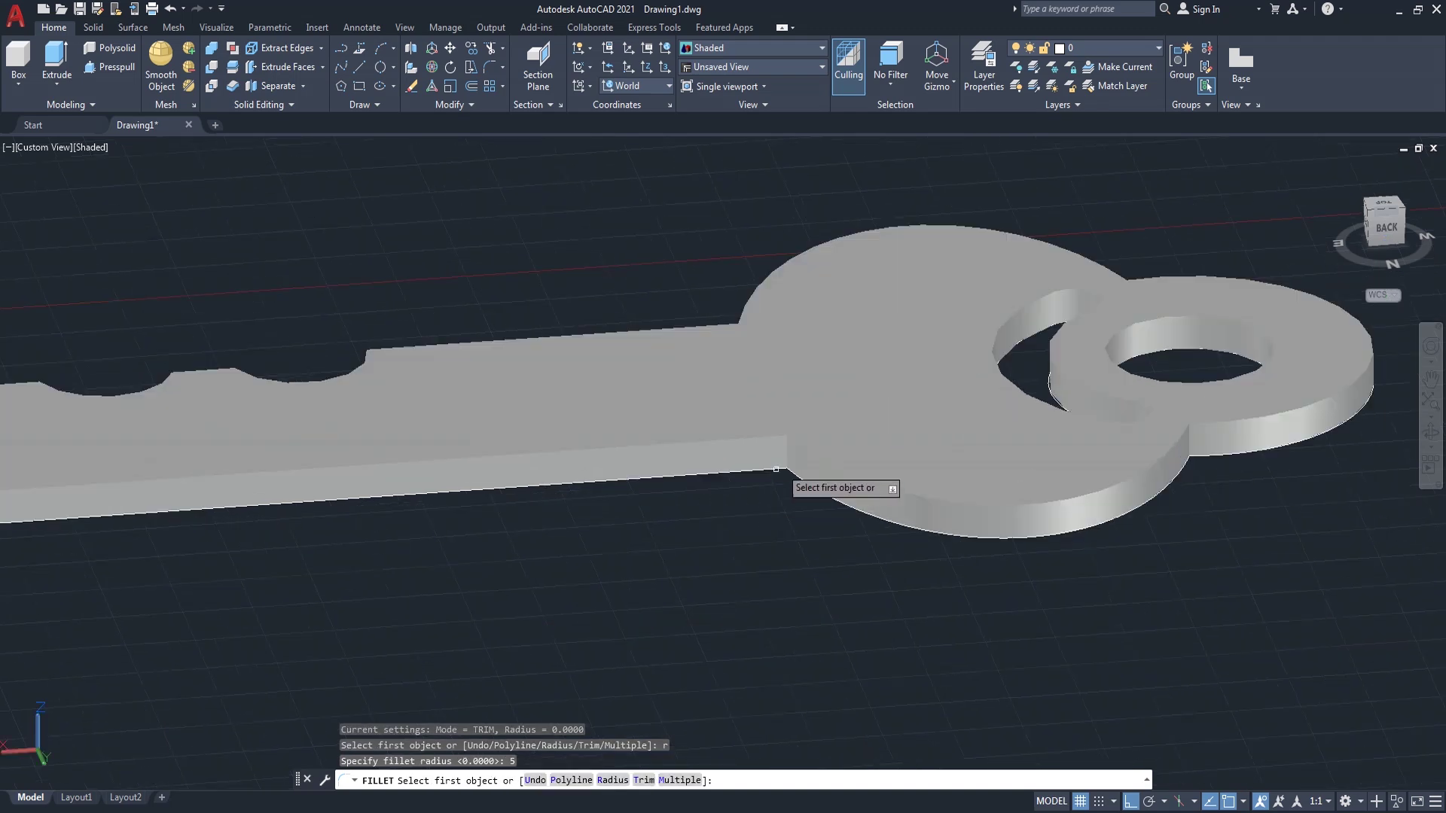
{"action": "left_click", "coordinate": [786, 455]}
{"action": "key", "text": "Return"}
{"action": "key", "text": "Return"}
{"action": "scroll", "coordinate": [758, 572], "scroll_direction": "down", "scroll_amount": 1}
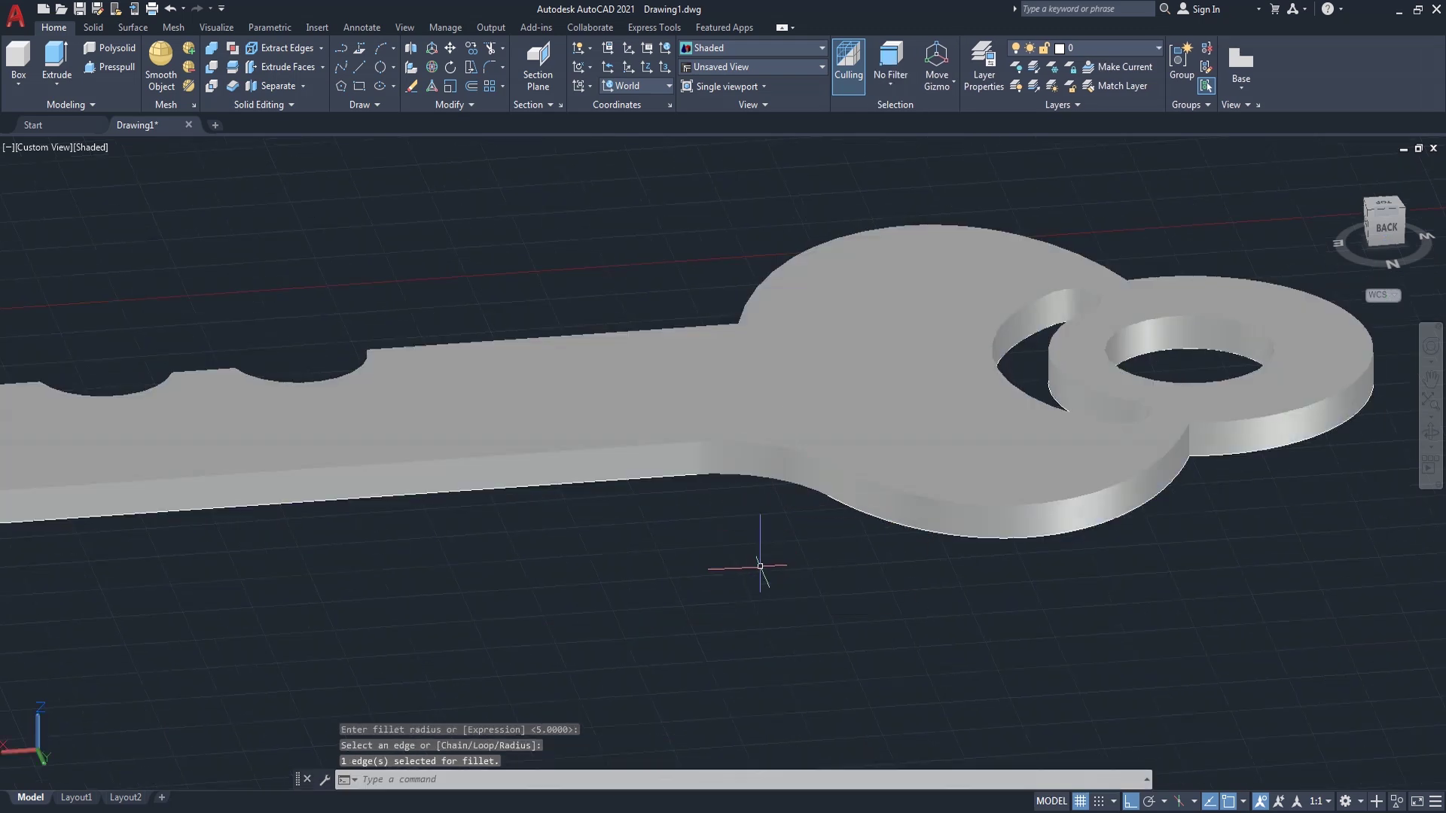
{"action": "scroll", "coordinate": [810, 545], "scroll_direction": "down", "scroll_amount": 1}
- Orbit the key back to a front top view
{"action": "left_click", "coordinate": [1430, 435]}
{"action": "mouse_move", "coordinate": [1297, 447]}
{"action": "left_mouse_down"}
{"action": "mouse_move", "coordinate": [891, 494]}
{"action": "mouse_move", "coordinate": [819, 626]}
{"action": "mouse_move", "coordinate": [701, 513]}
{"action": "left_mouse_up"}
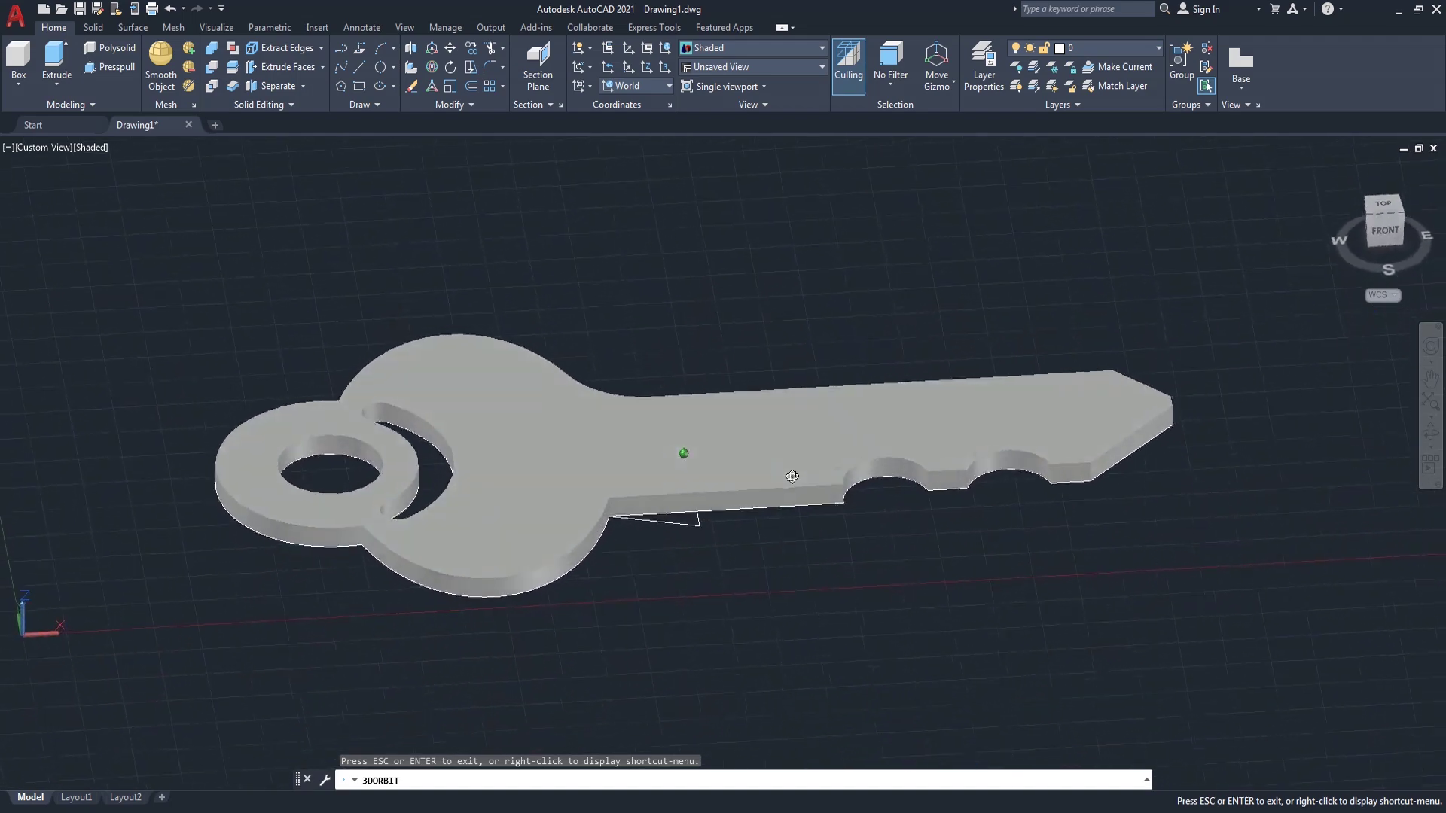
{"action": "right_click", "coordinate": [868, 316]}
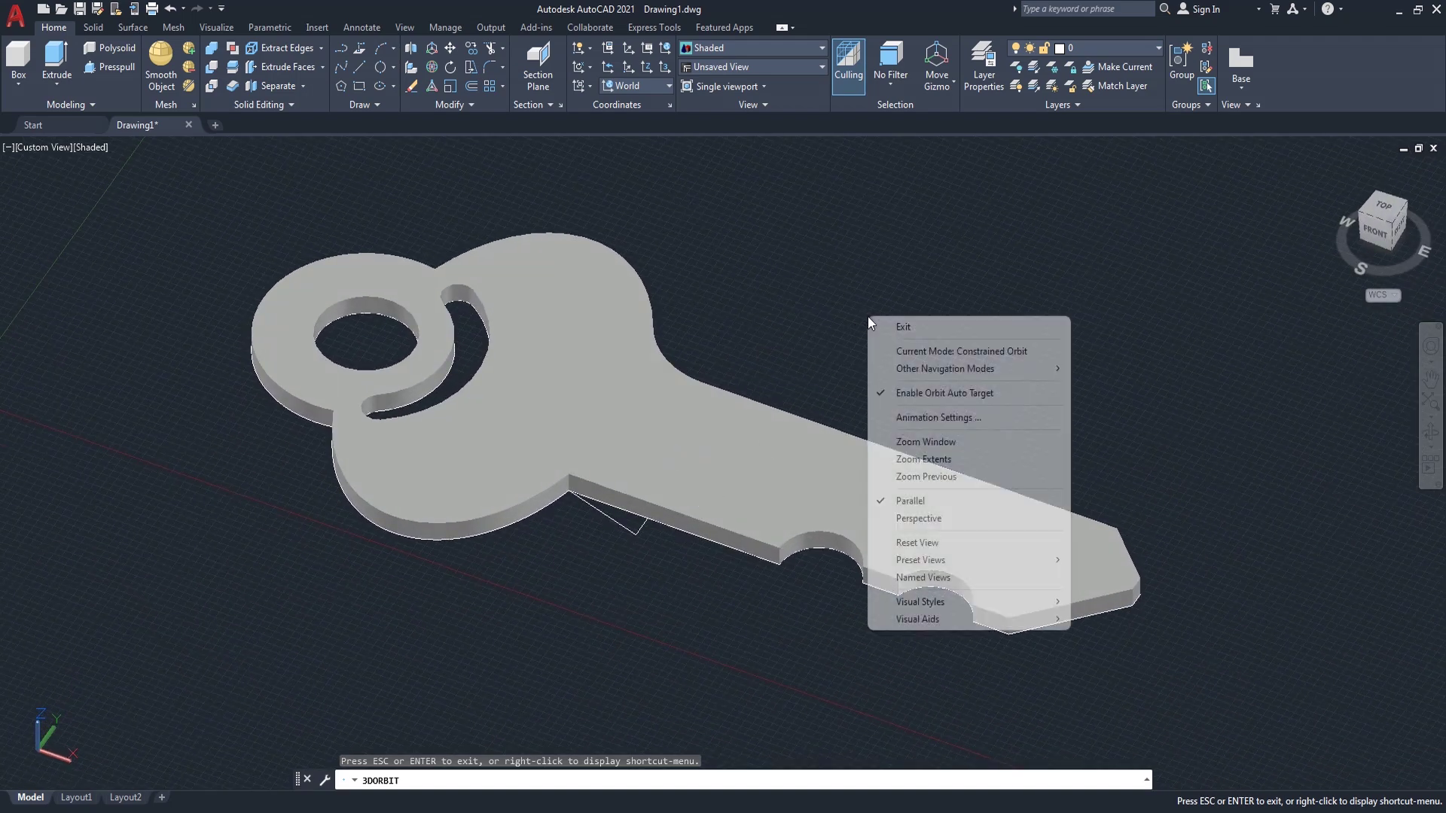
{"action": "left_click", "coordinate": [889, 323]}
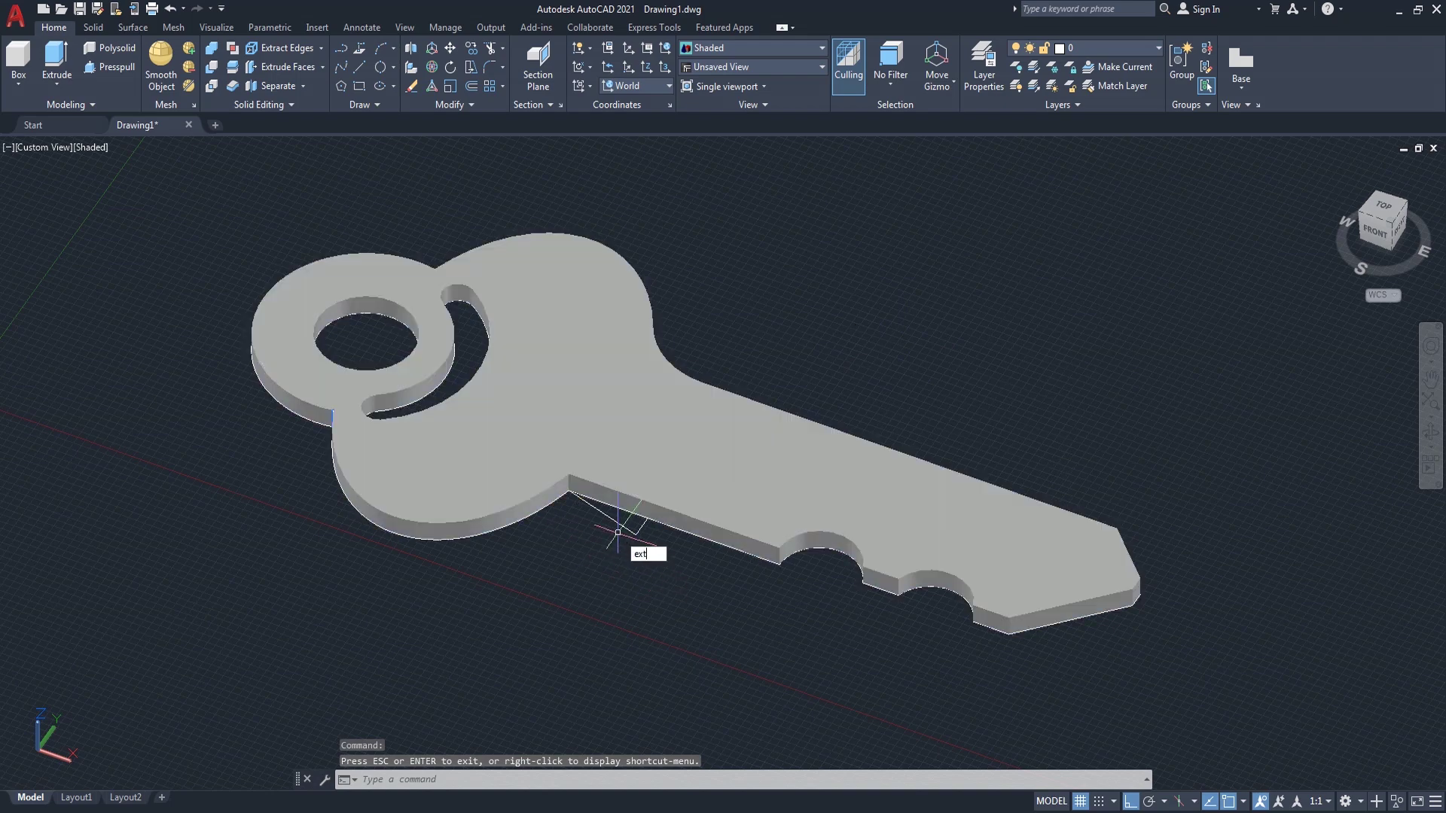
- Extrude the notch wedge profile at the default height
{"action": "key", "text": "Return"}
{"action": "left_click", "coordinate": [614, 515]}
{"action": "key", "text": "Return"}
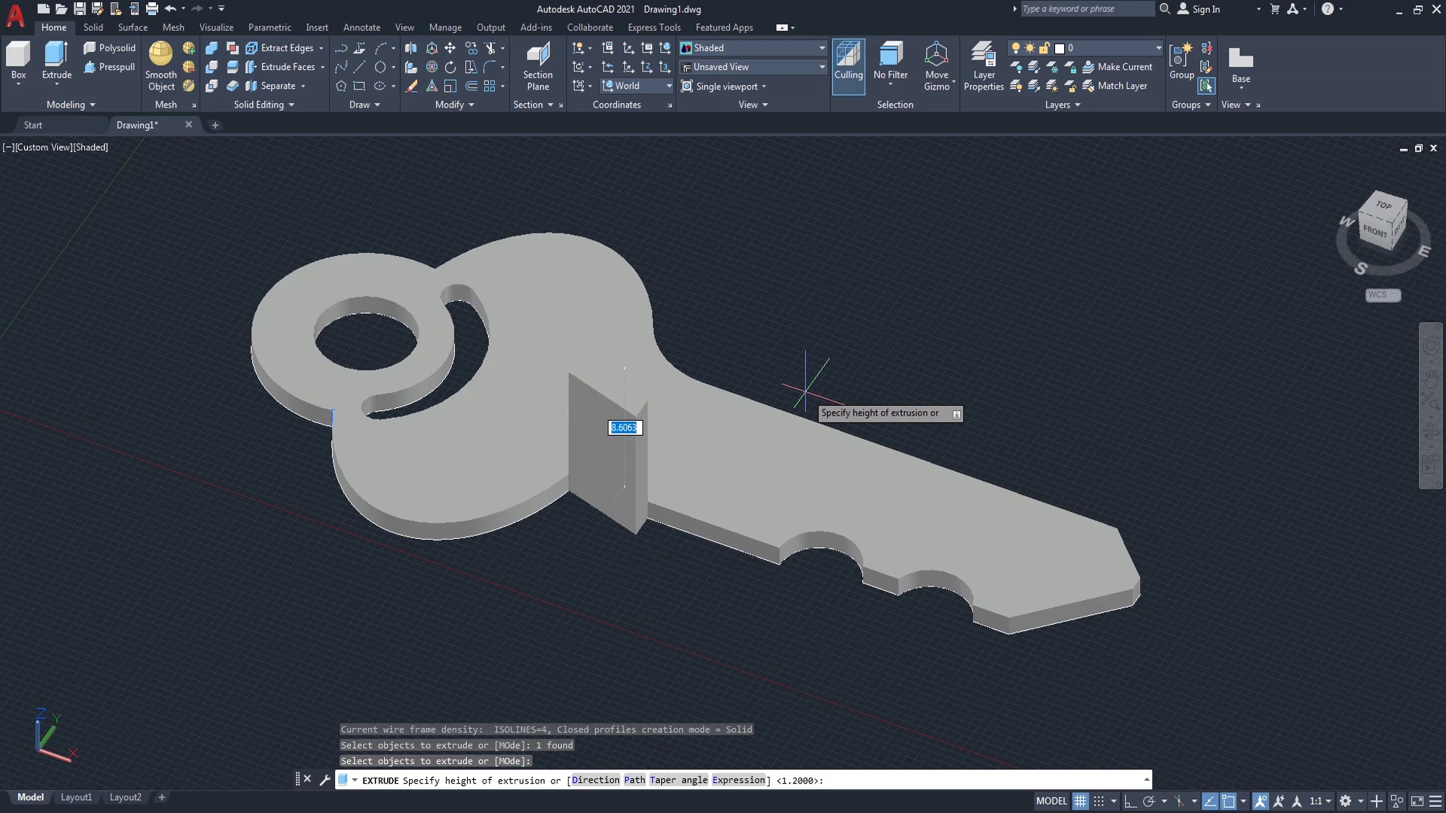
{"action": "key", "text": "Return"}
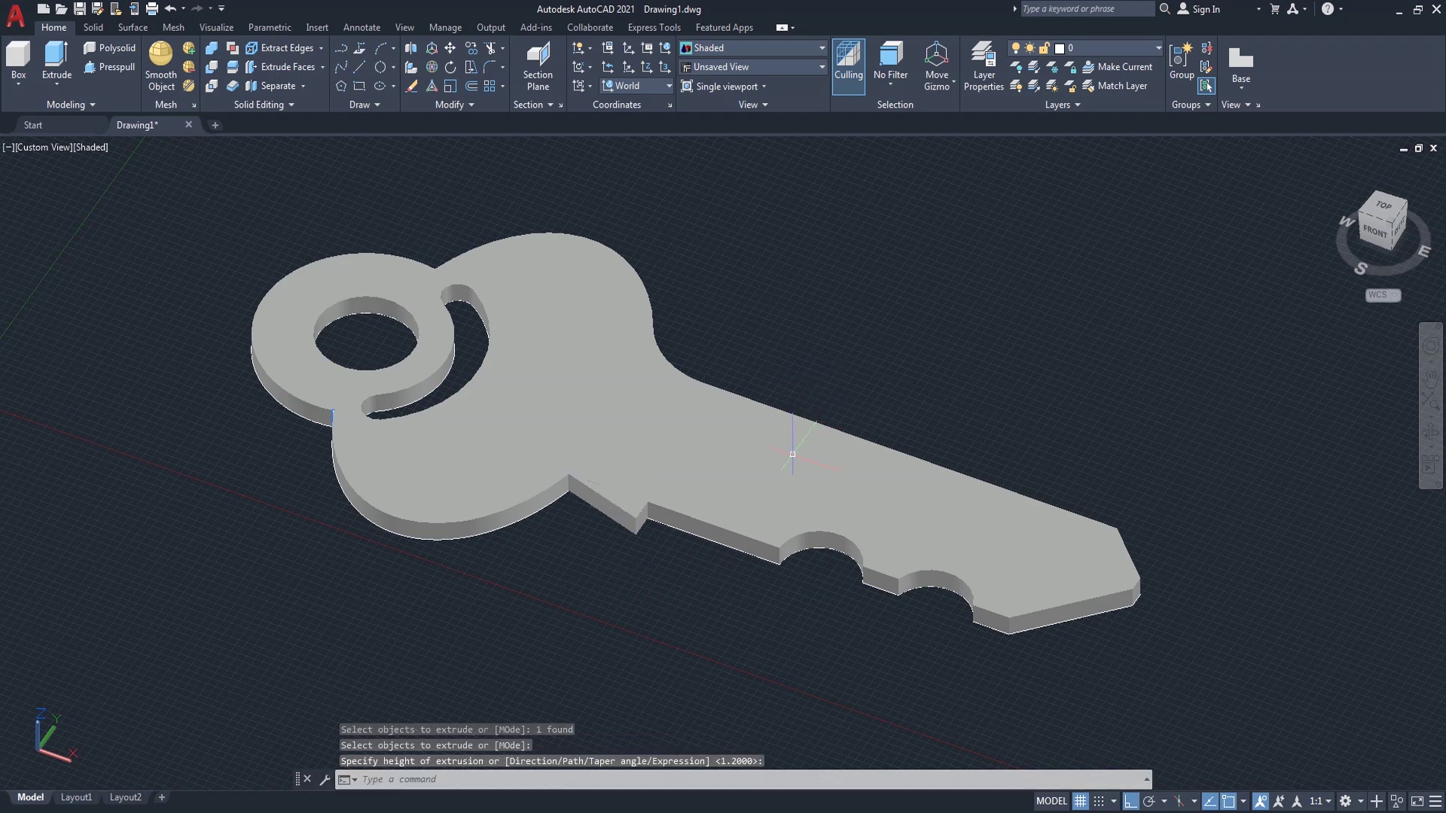
{"action": "type", "text": "Un"}
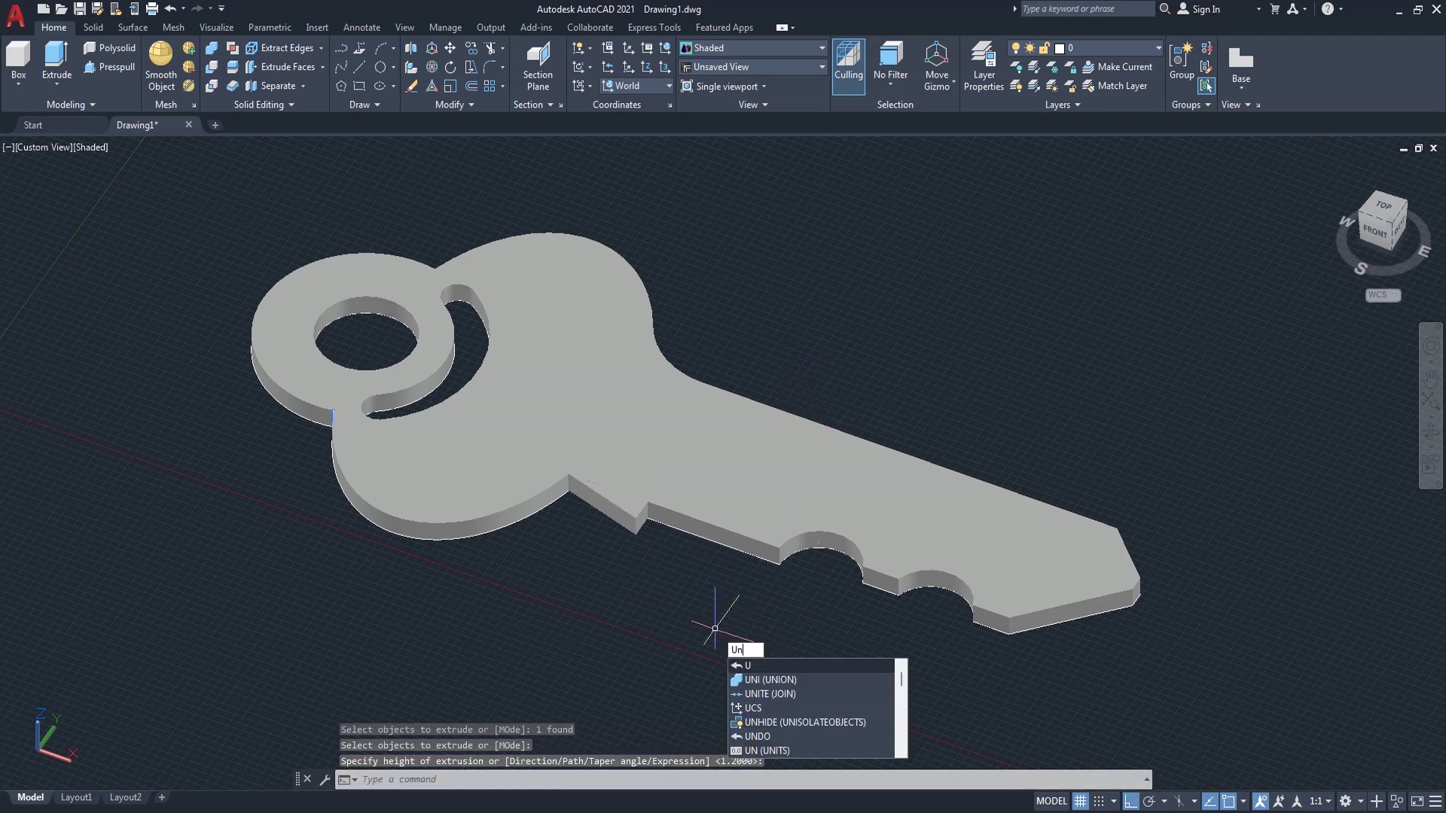
- Union the wedge with the key solid and switch to Top view
{"action": "type", "text": "i"}
{"action": "key", "text": "Return"}
{"action": "left_click", "coordinate": [701, 520]}
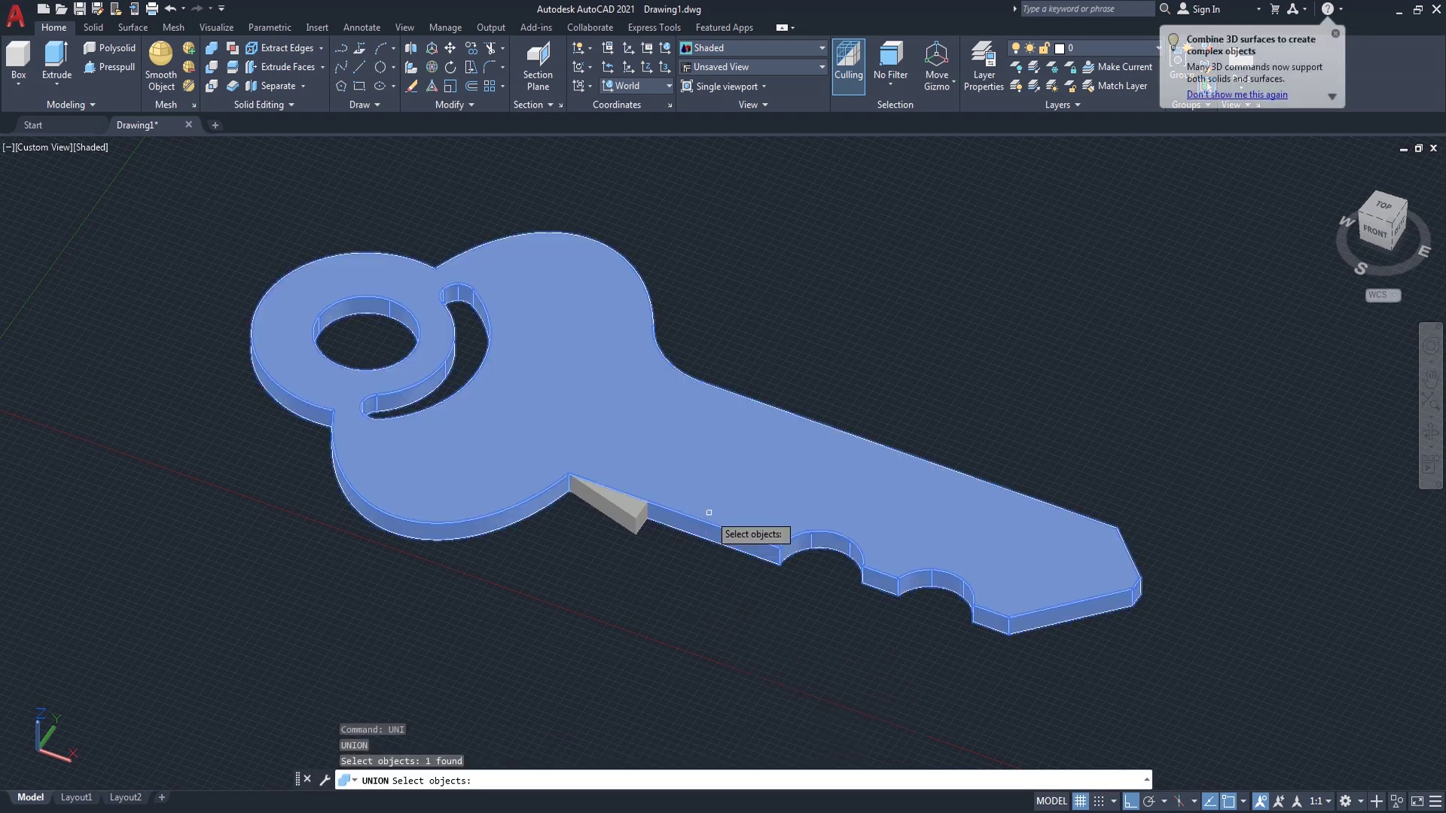
{"action": "left_click", "coordinate": [626, 511]}
{"action": "key", "text": "Return"}
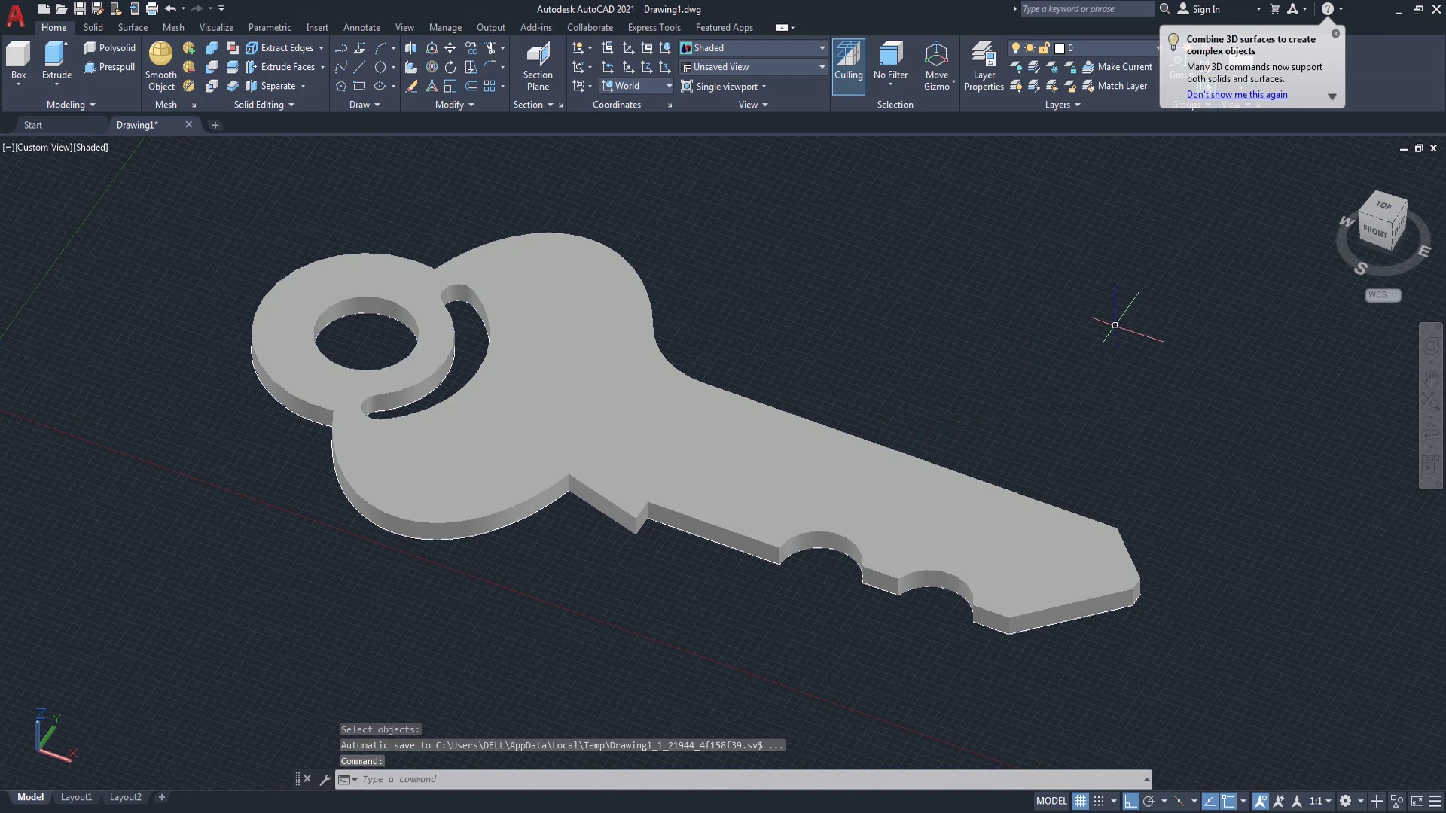
{"action": "left_click", "coordinate": [1383, 206]}
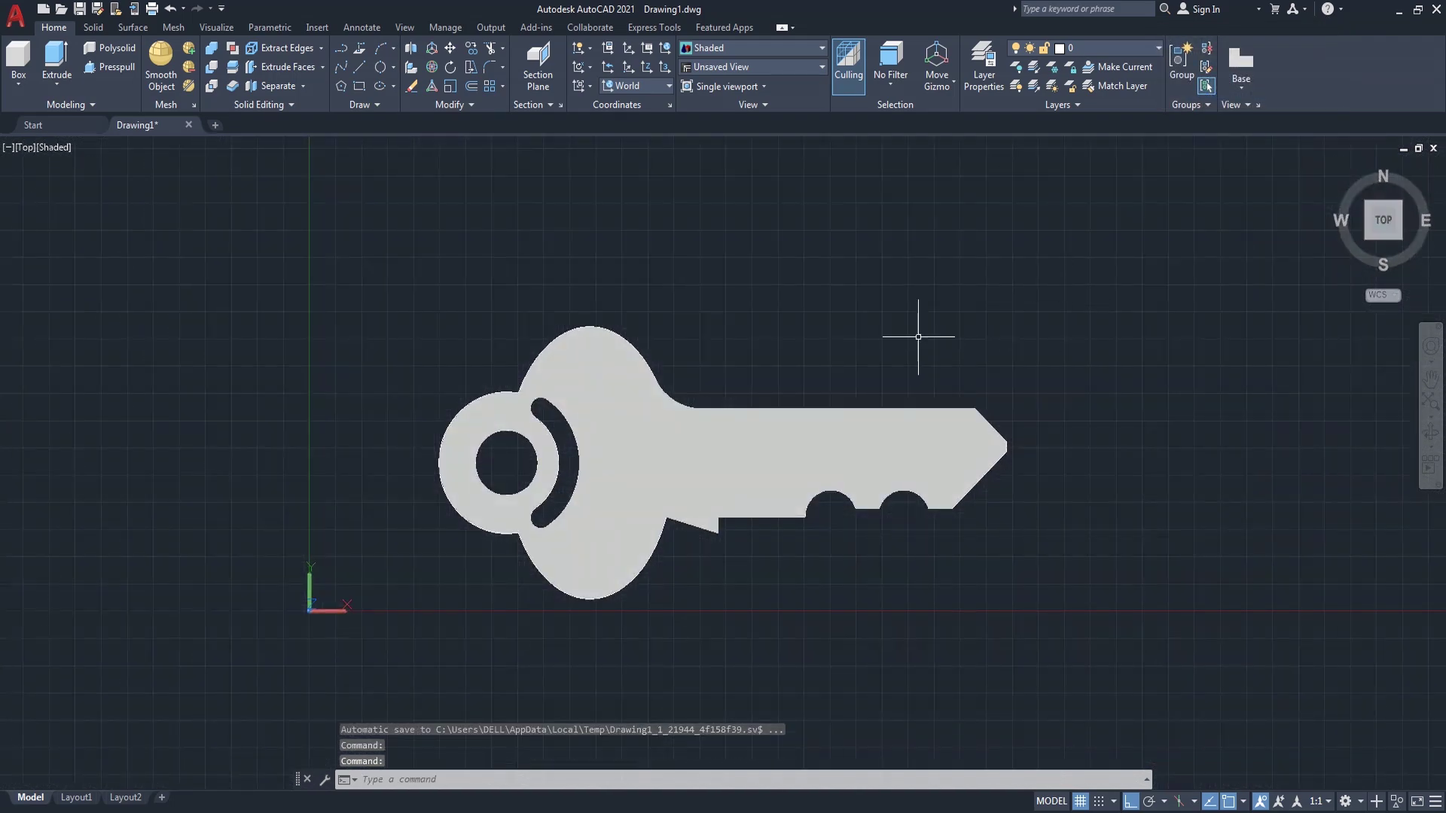
- Draw a 32 by 3 rectangle with its first corner just above the key
{"action": "middle_click_drag", "start_coordinate": [820, 294], "coordinate": [767, 305]}
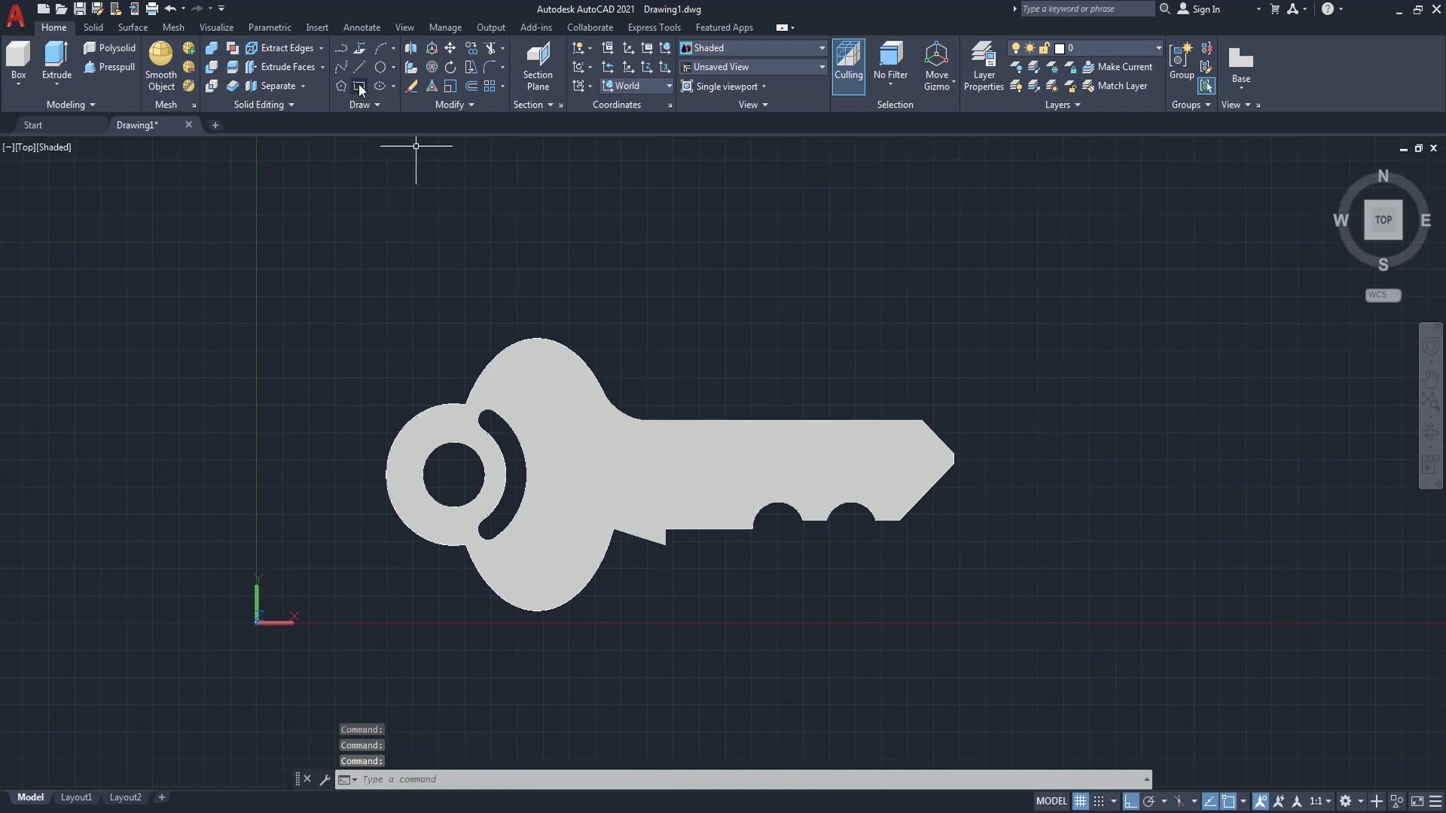
{"action": "left_click", "coordinate": [359, 87]}
{"action": "left_click", "coordinate": [618, 322]}
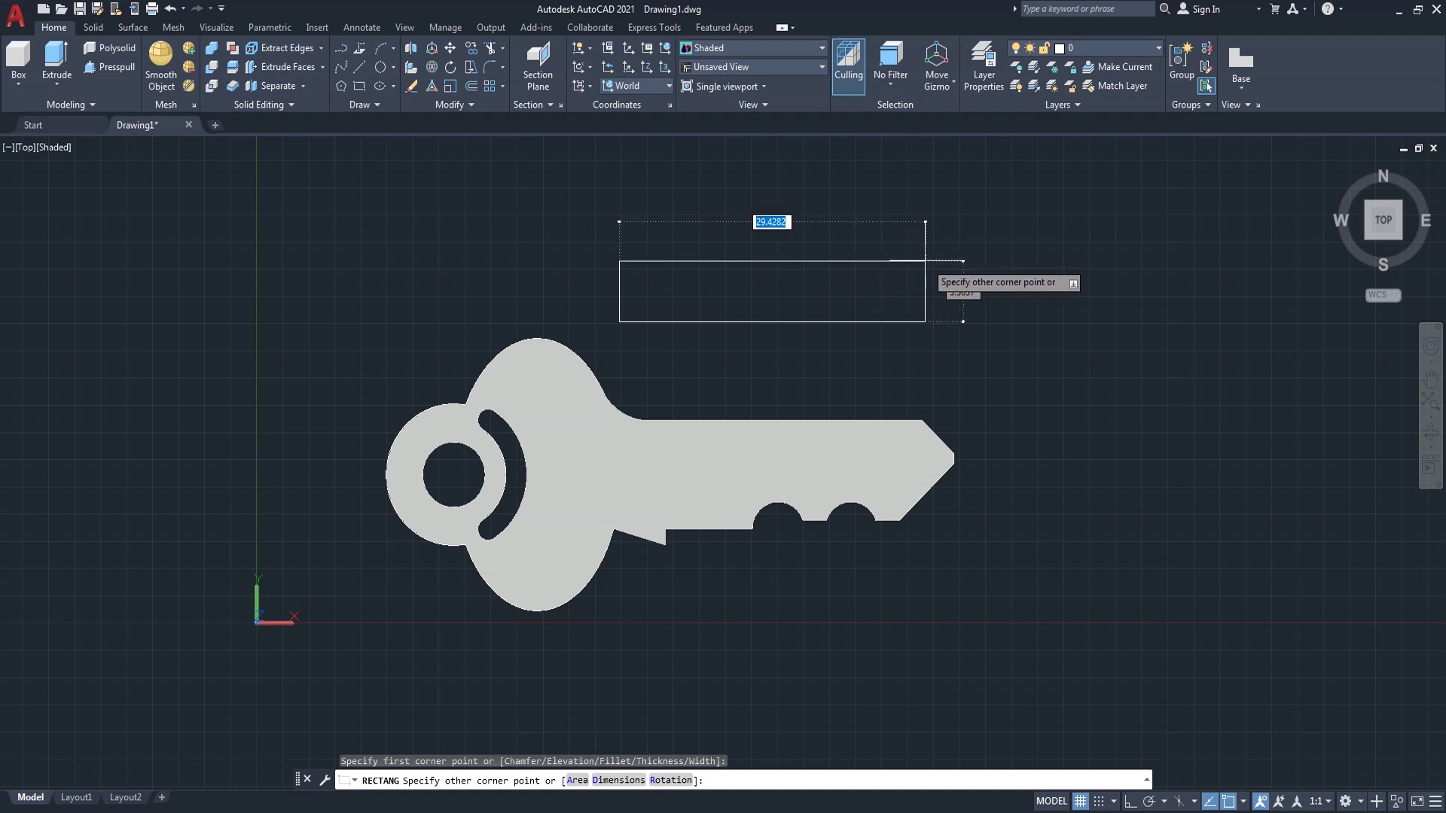
{"action": "key", "text": "Tab"}
{"action": "type", "text": "3"}
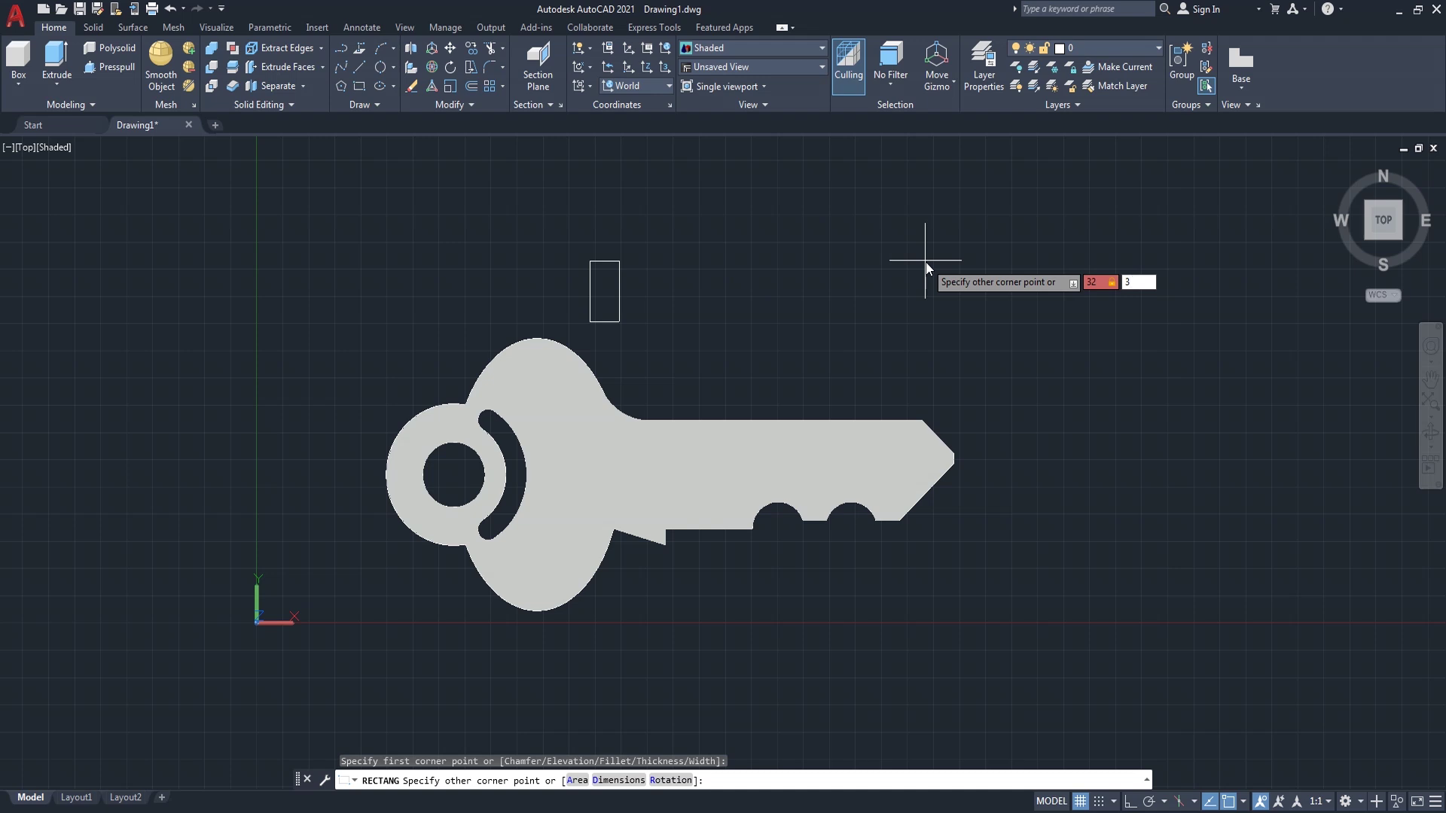
{"action": "key", "text": "Return"}
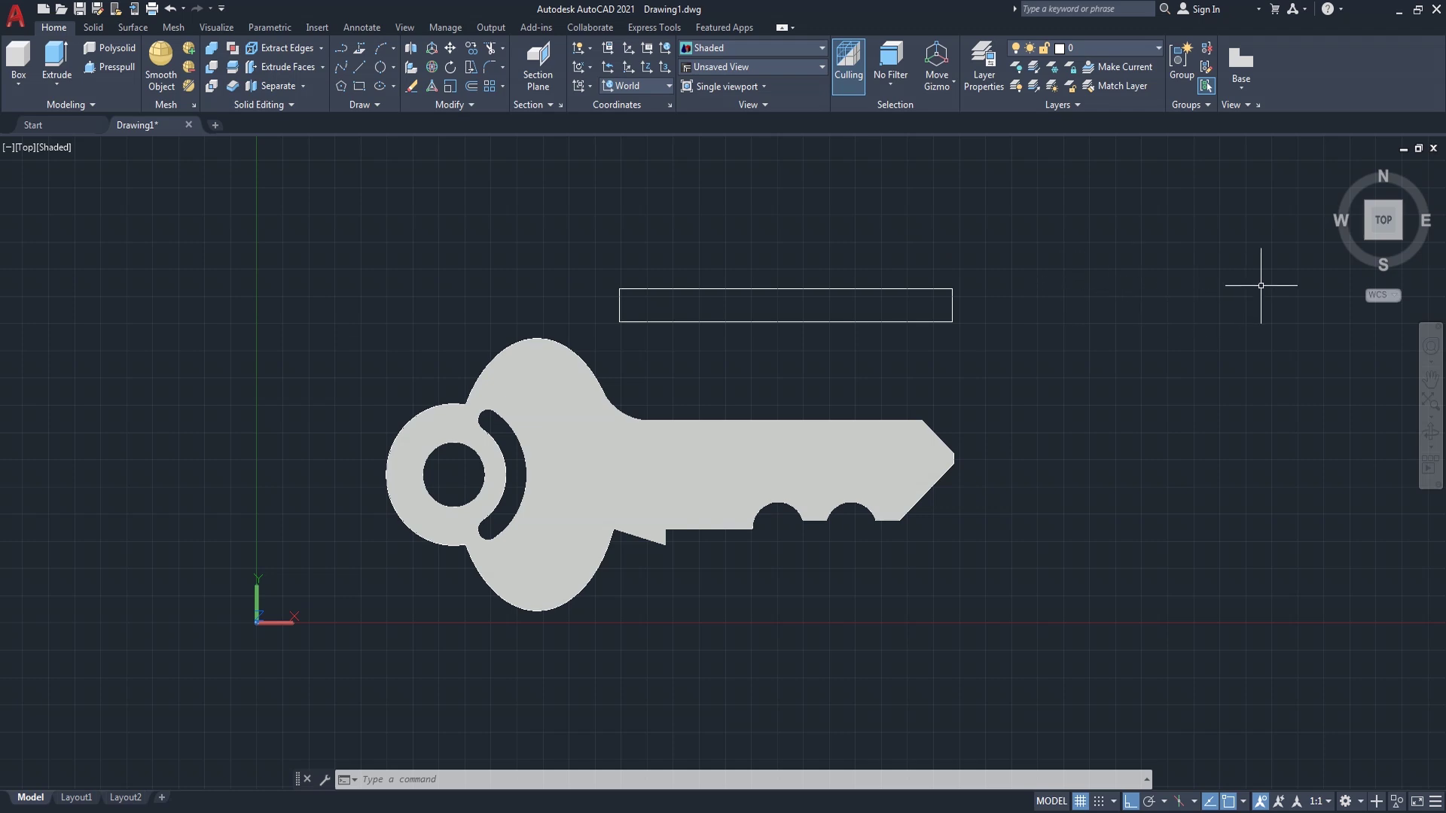
- Switch to an isometric view and extrude the rectangle 0.3 high
{"action": "left_click", "coordinate": [1402, 237]}
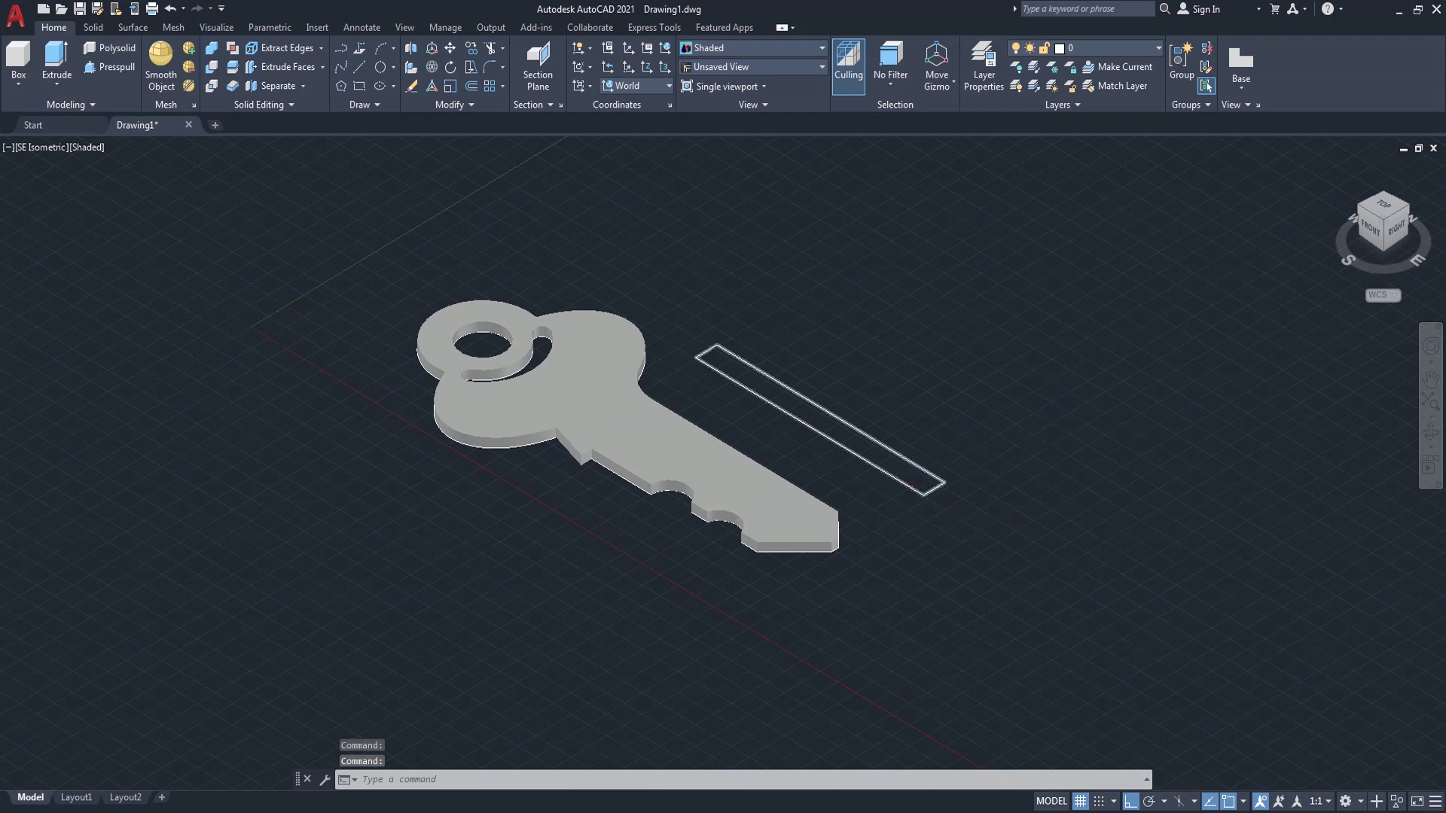
{"action": "scroll", "coordinate": [930, 496], "scroll_direction": "up", "scroll_amount": 2}
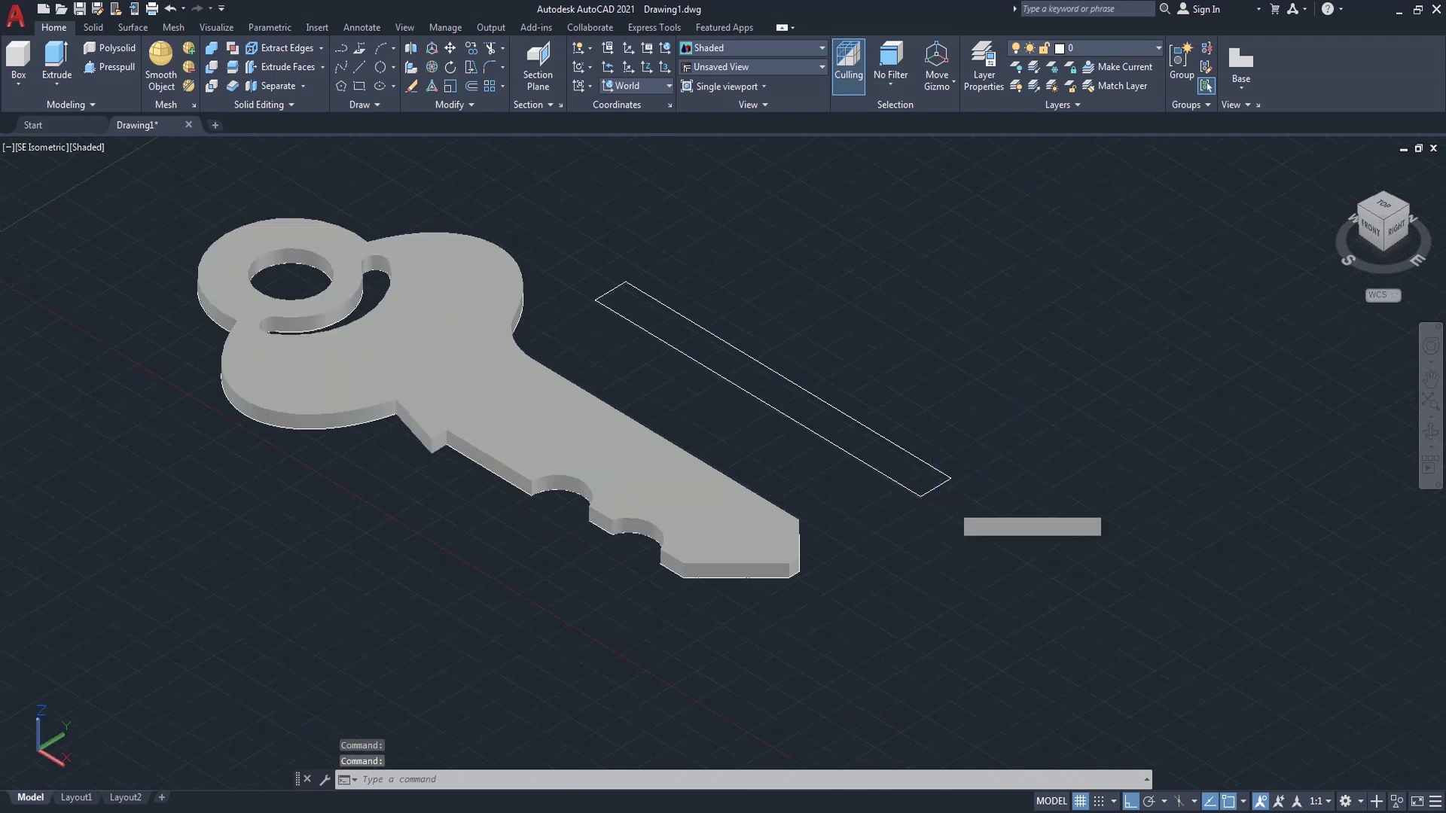
{"action": "type", "text": "ext"}
{"action": "key", "text": "Return"}
{"action": "left_click", "coordinate": [946, 498]}
{"action": "key", "text": "Return"}
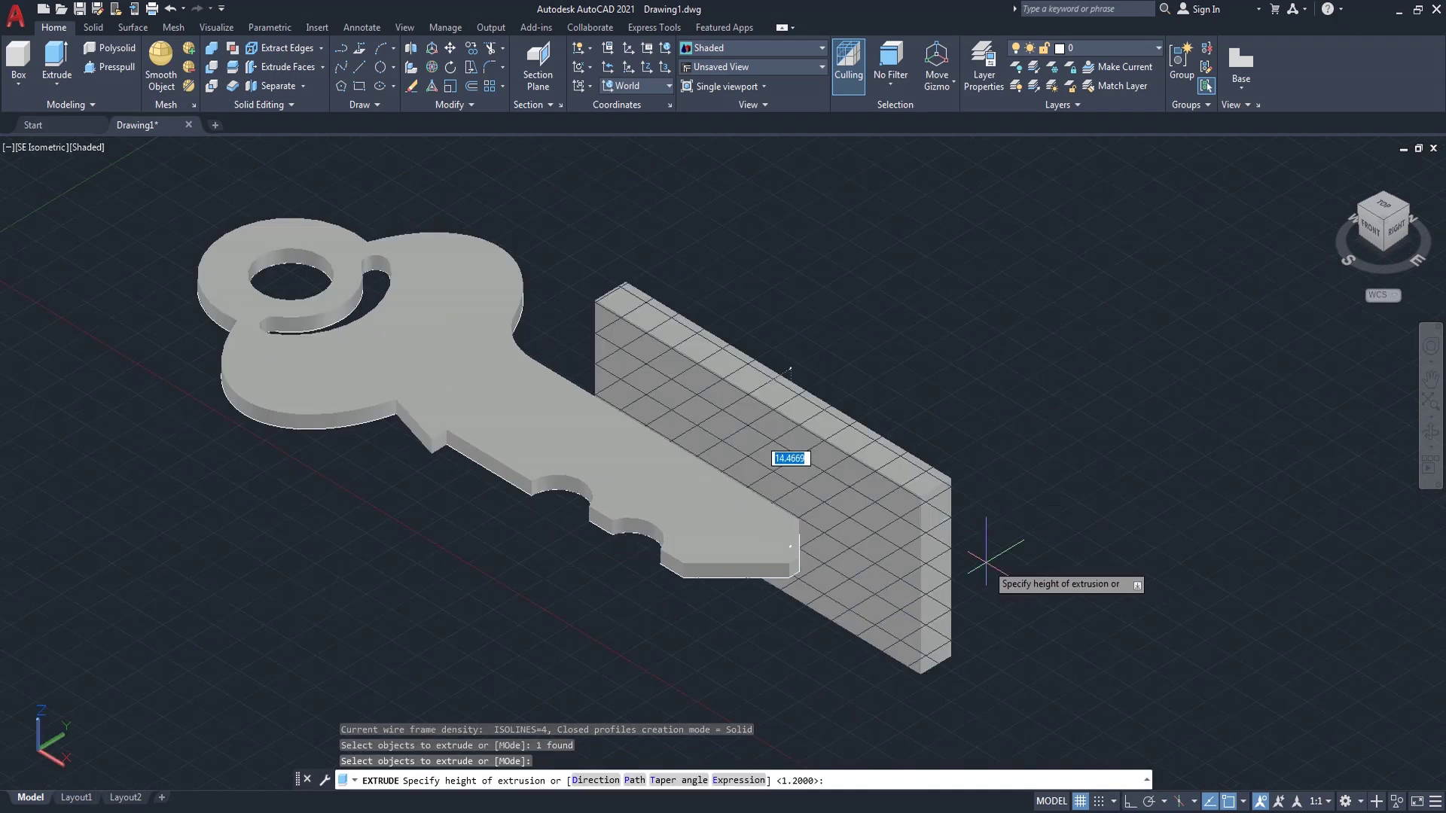
{"action": "key", "text": "Return"}
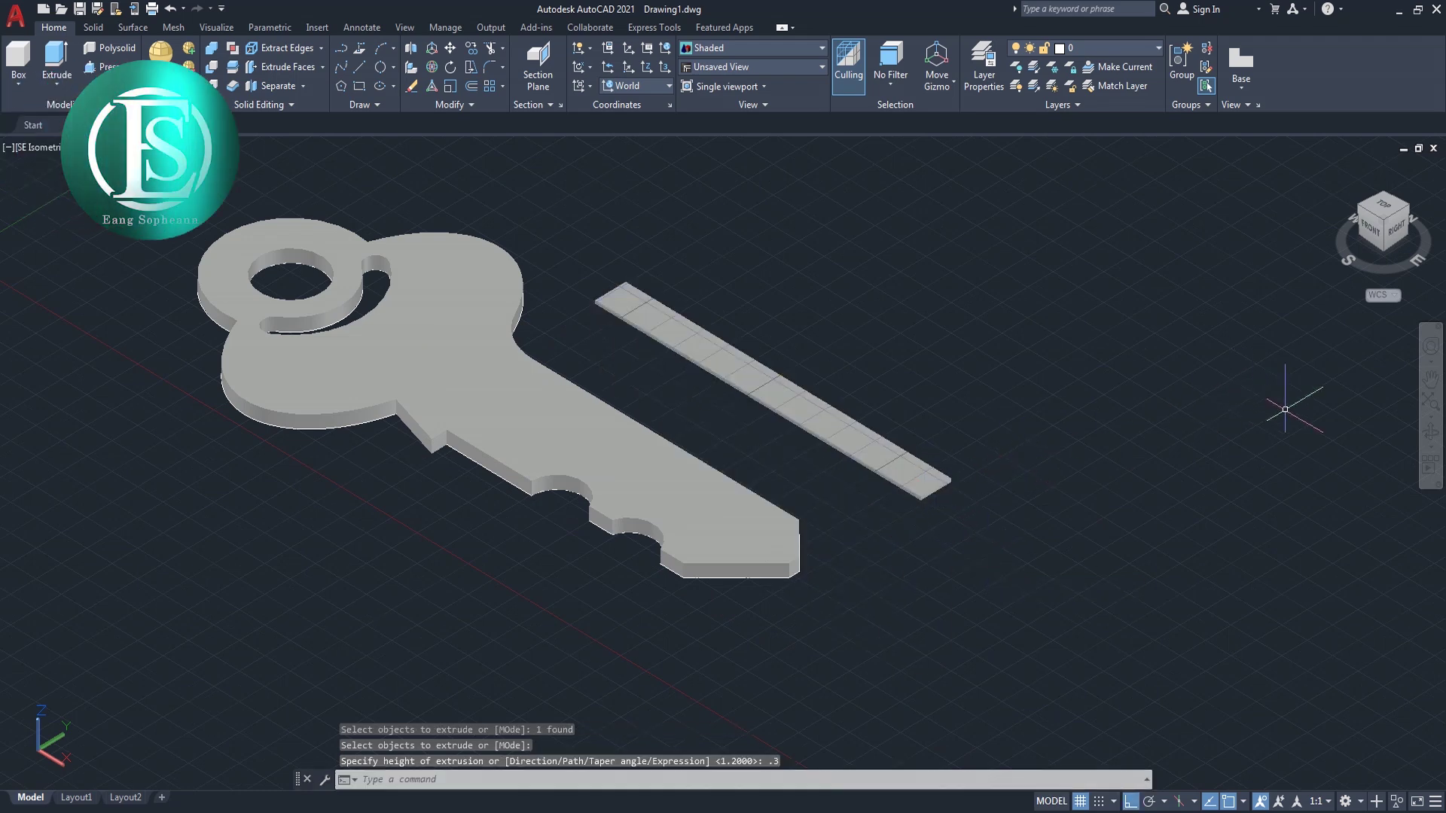
- Orbit and pan the view to inspect the strip beside the key
{"action": "mouse_move", "coordinate": [1032, 490]}
{"action": "middle_mouse_down", "text": "shift"}
{"action": "mouse_move", "coordinate": [969, 422]}
{"action": "mouse_move", "coordinate": [991, 471]}
{"action": "middle_mouse_up", "text": "shift"}
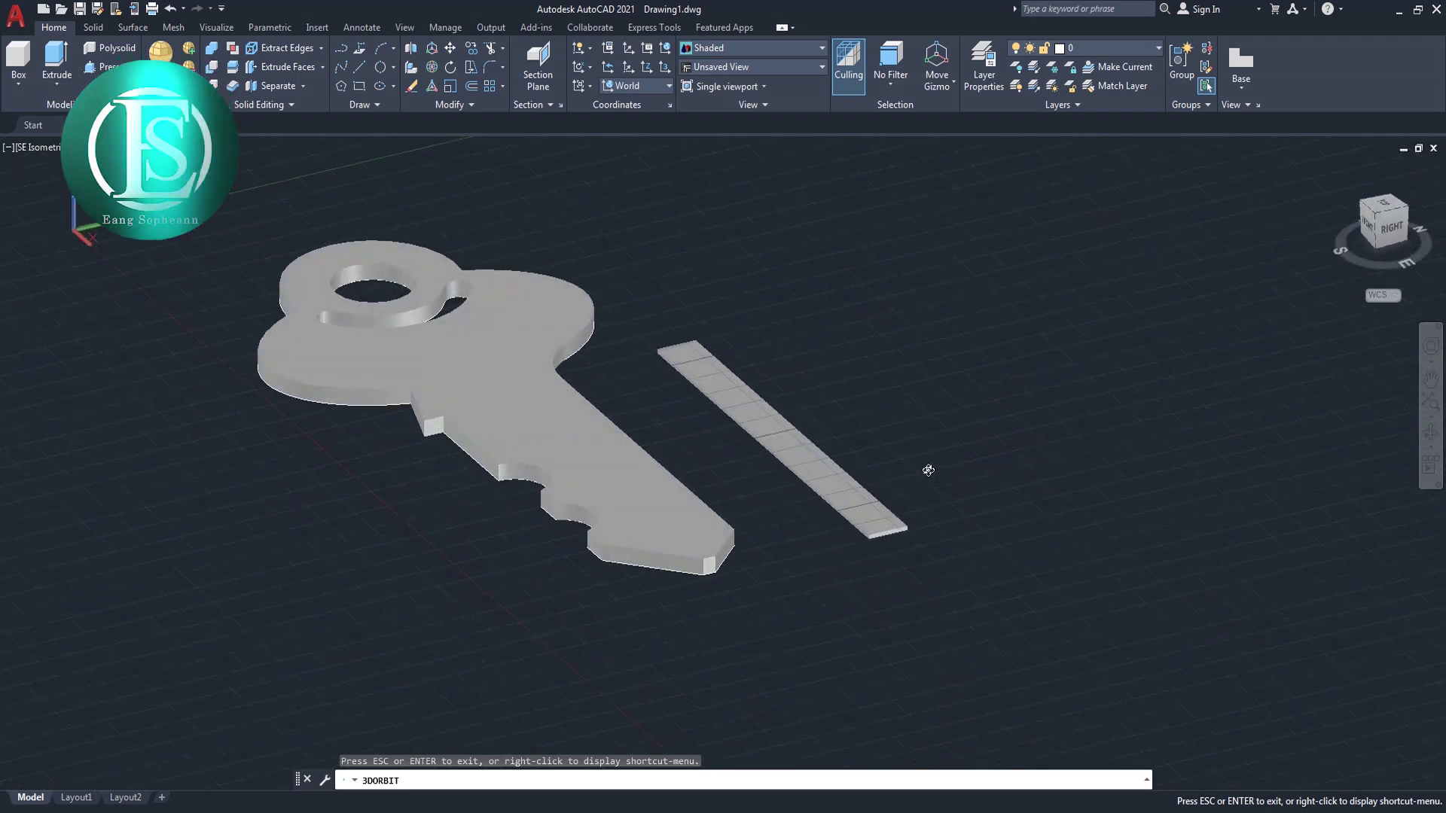
{"action": "scroll", "coordinate": [927, 470], "scroll_direction": "up", "scroll_amount": 1}
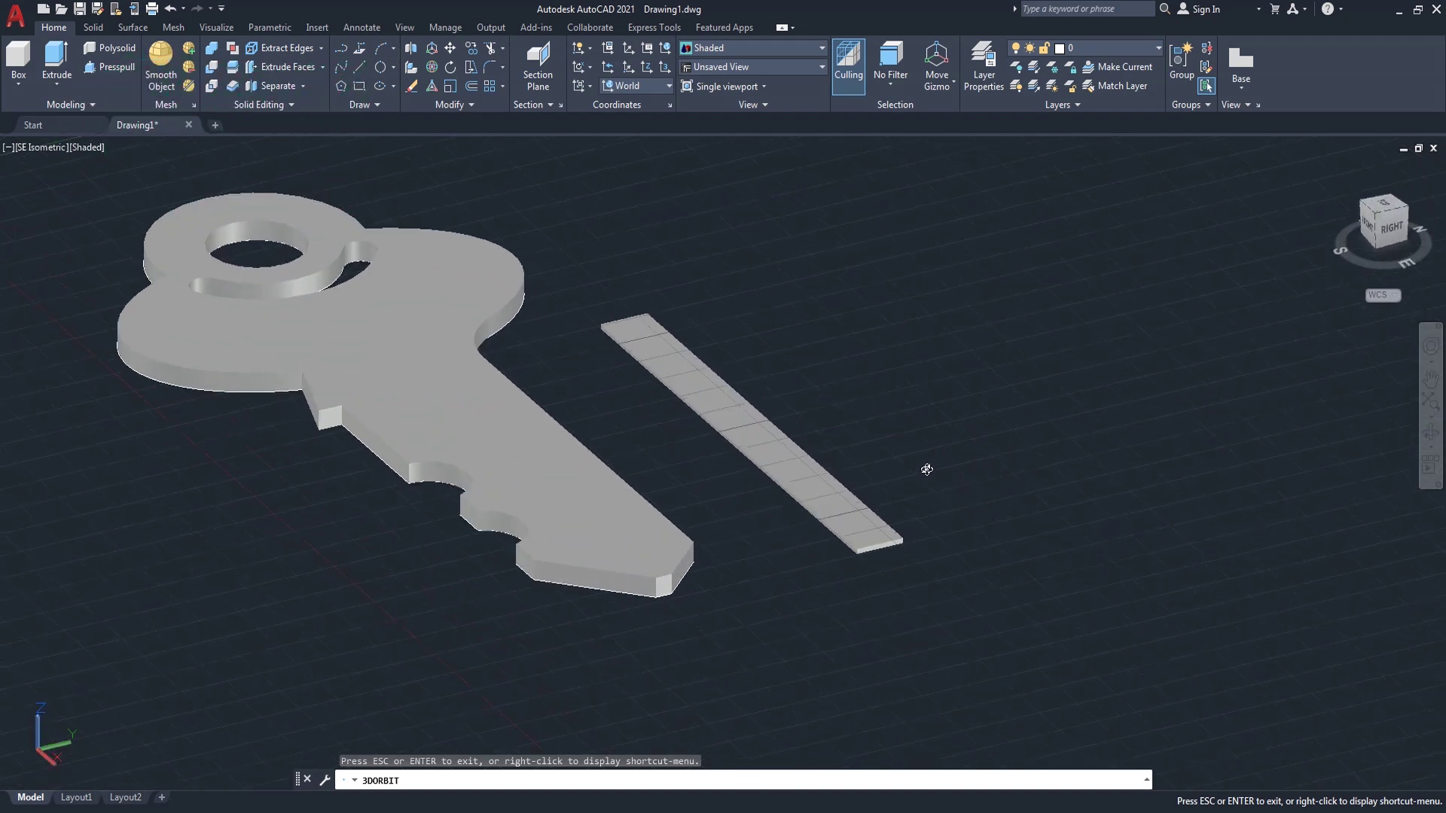
{"action": "middle_click_drag", "start_coordinate": [925, 470], "coordinate": [930, 494]}
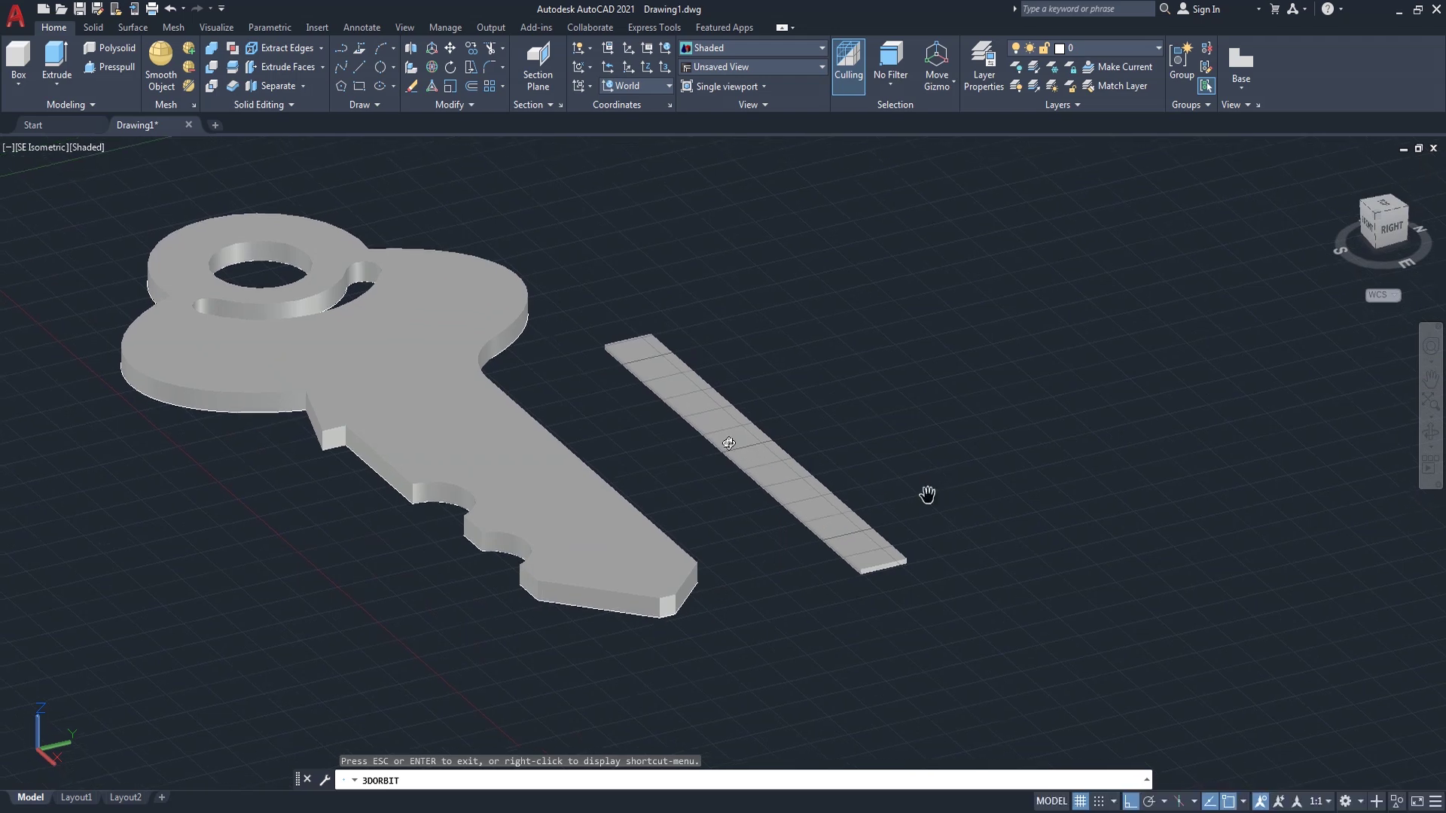
{"action": "scroll", "coordinate": [727, 442], "scroll_direction": "up", "scroll_amount": 1}
{"action": "left_click_drag", "start_coordinate": [727, 443], "coordinate": [729, 444]}
{"action": "right_click", "coordinate": [869, 368]}
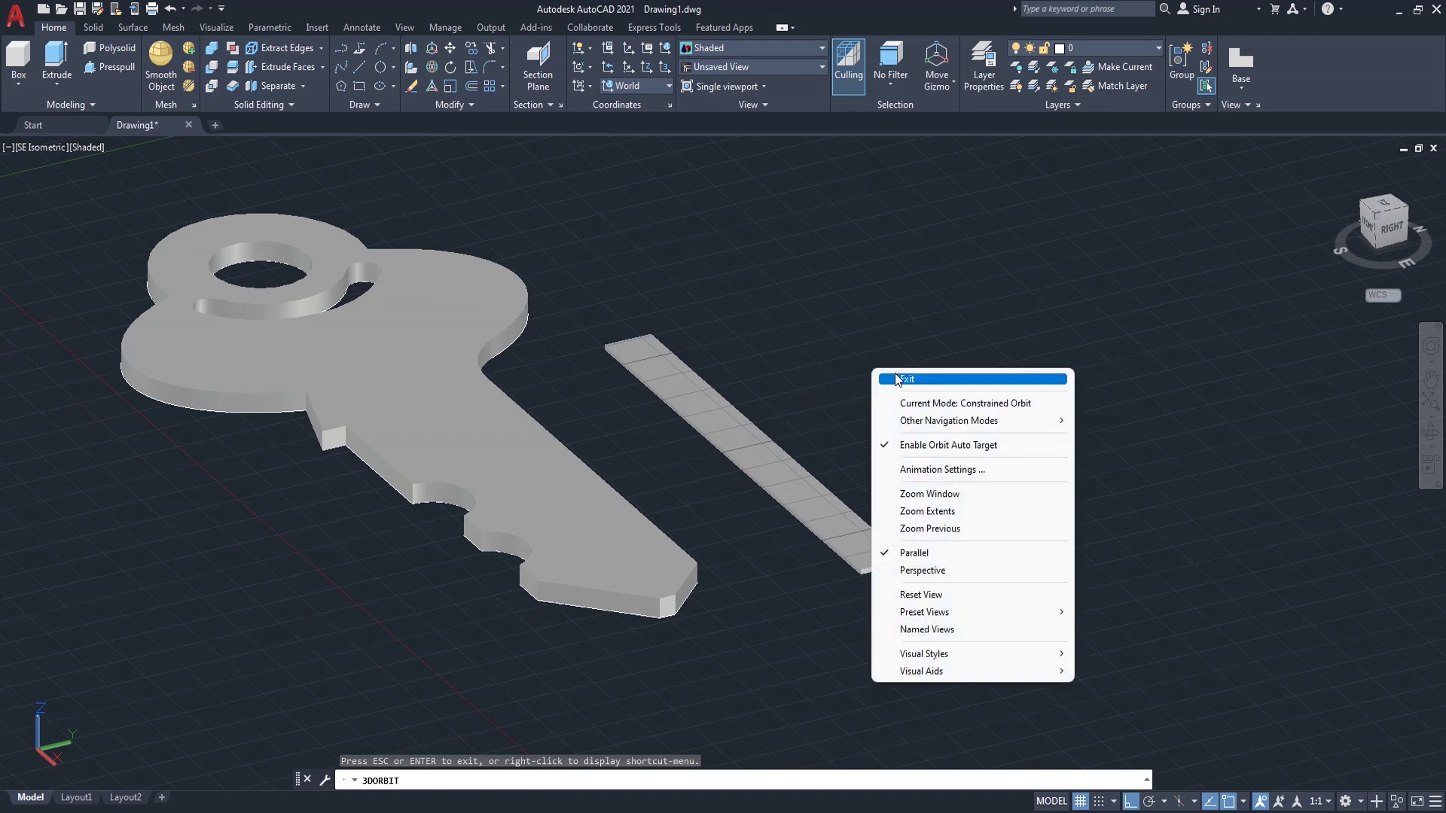
{"action": "left_click", "coordinate": [899, 370]}
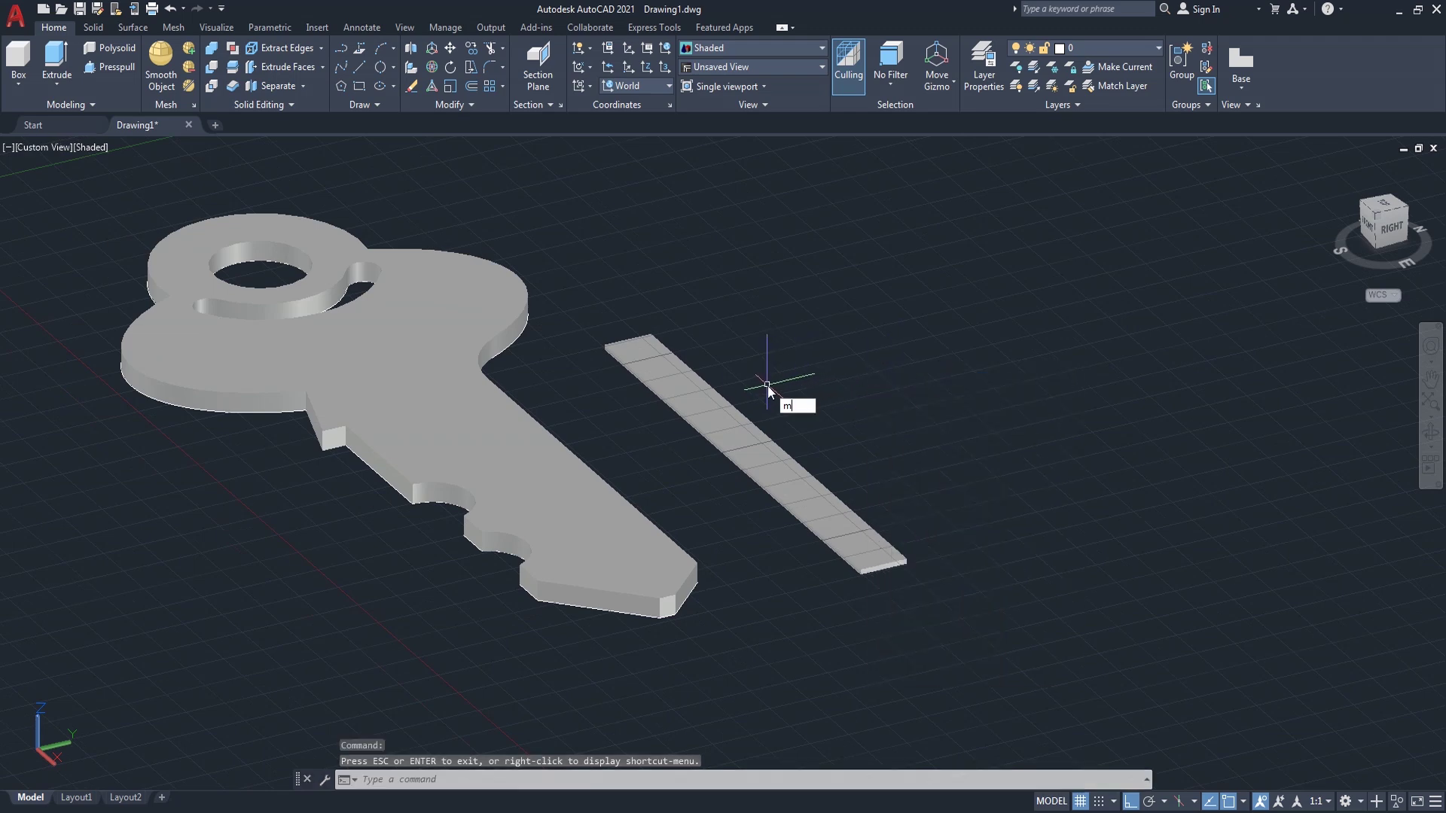
- Move the thin 0.3-high strip by its corner so it lies against the key's blade
{"action": "key", "text": "Return"}
{"action": "left_click", "coordinate": [746, 448]}
{"action": "scroll", "coordinate": [614, 327], "scroll_direction": "up", "scroll_amount": 3}
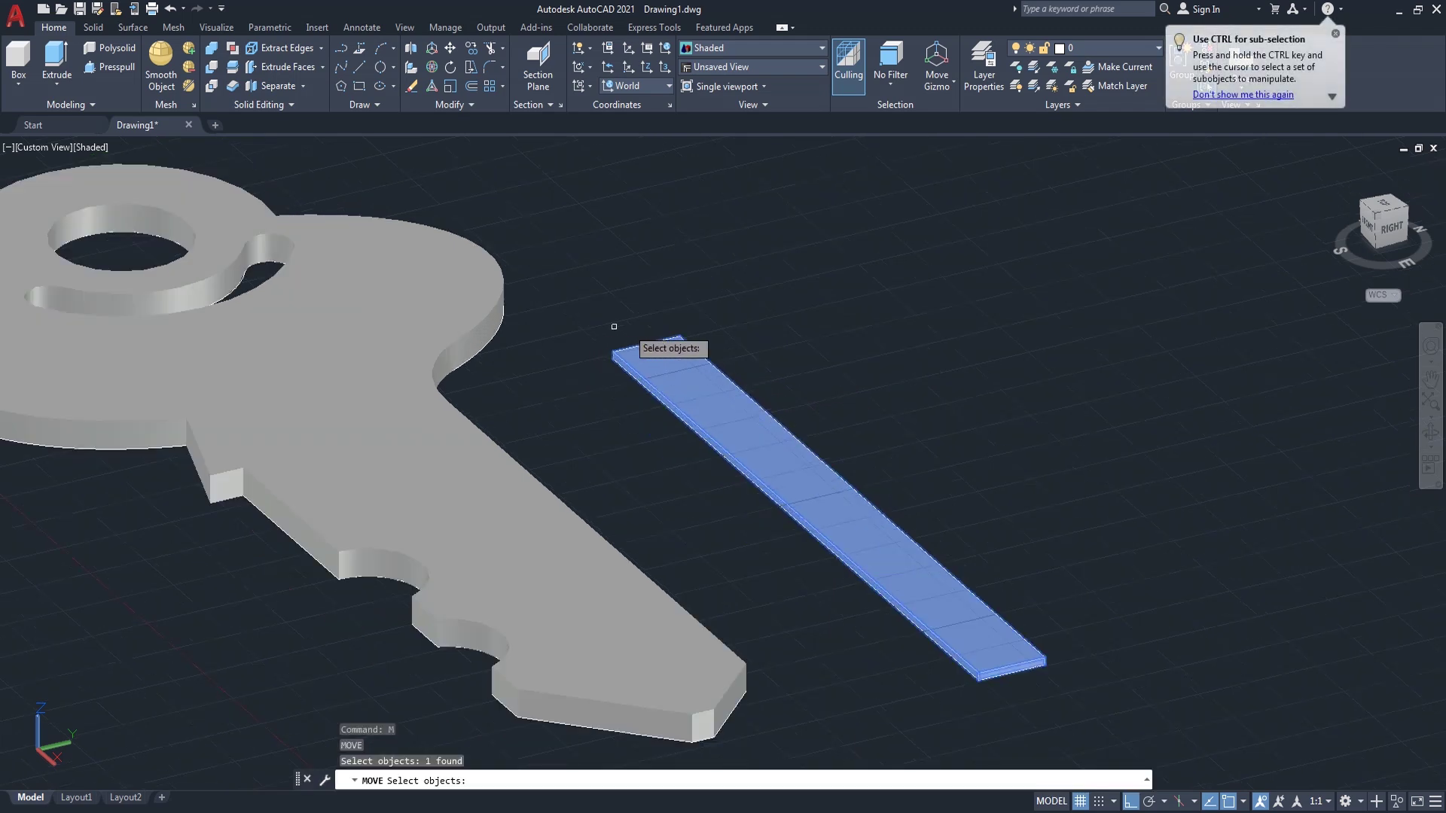
{"action": "key", "text": "Return"}
{"action": "left_click", "coordinate": [614, 350]}
{"action": "scroll", "coordinate": [640, 342], "scroll_direction": "down", "scroll_amount": 2}
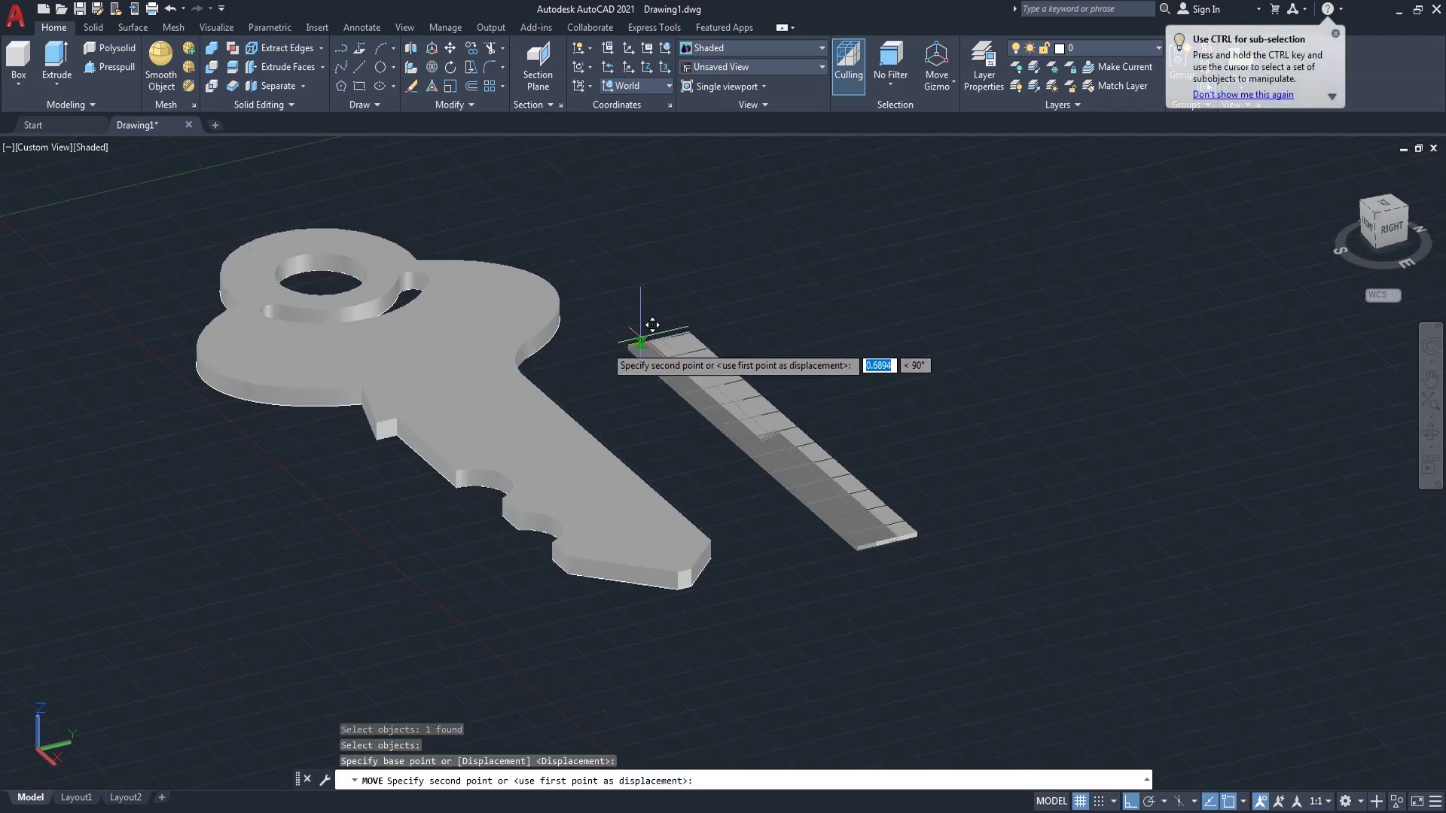
{"action": "left_click", "coordinate": [372, 374]}
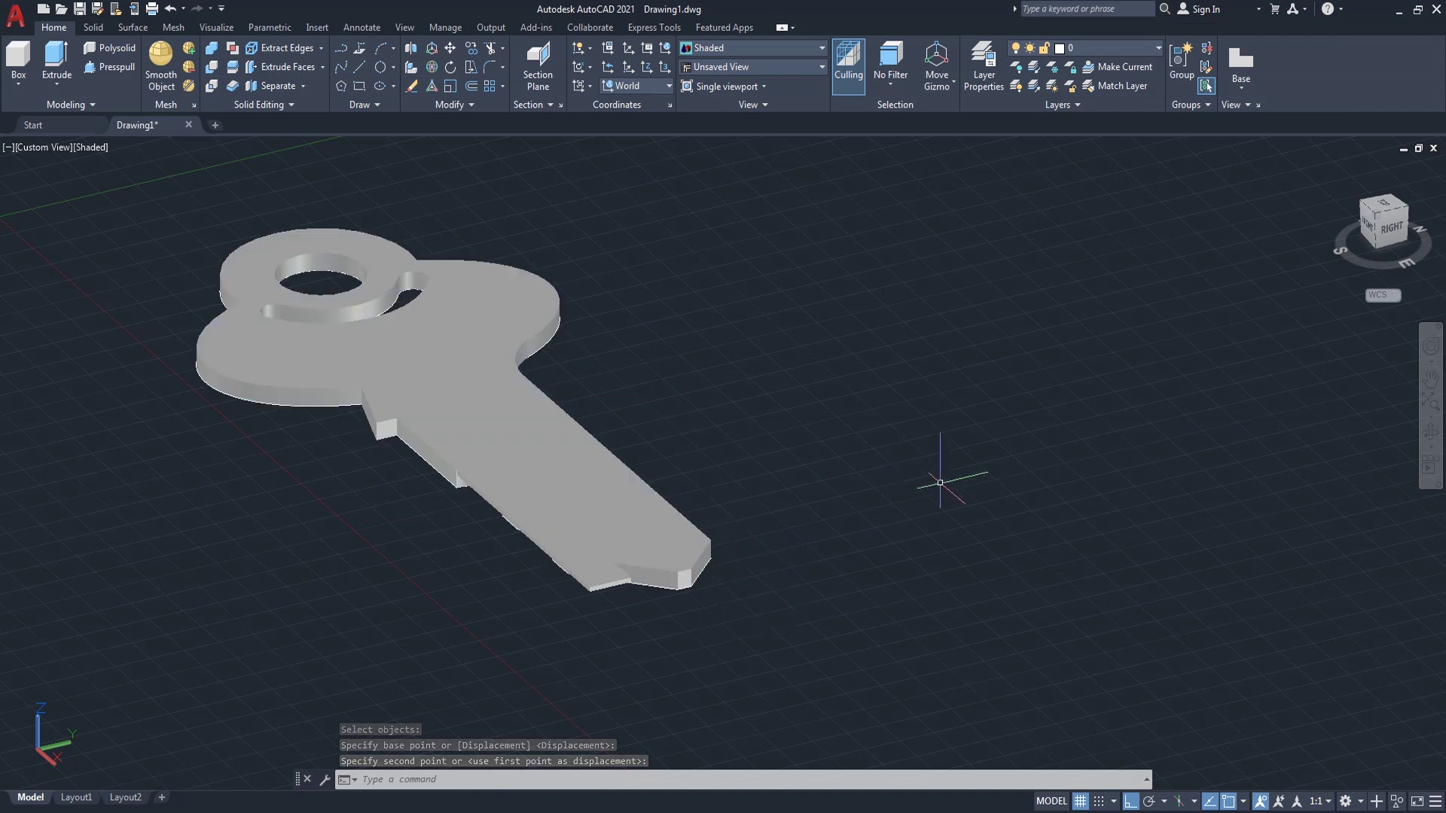
- Orbit the key to a steeper angle and switch to the 2D Wireframe visual style
{"action": "left_click", "coordinate": [1430, 431]}
{"action": "mouse_move", "coordinate": [974, 542]}
{"action": "left_mouse_down"}
{"action": "mouse_move", "coordinate": [1087, 506]}
{"action": "mouse_move", "coordinate": [1102, 606]}
{"action": "mouse_move", "coordinate": [1084, 539]}
{"action": "mouse_move", "coordinate": [827, 459]}
{"action": "left_mouse_up"}
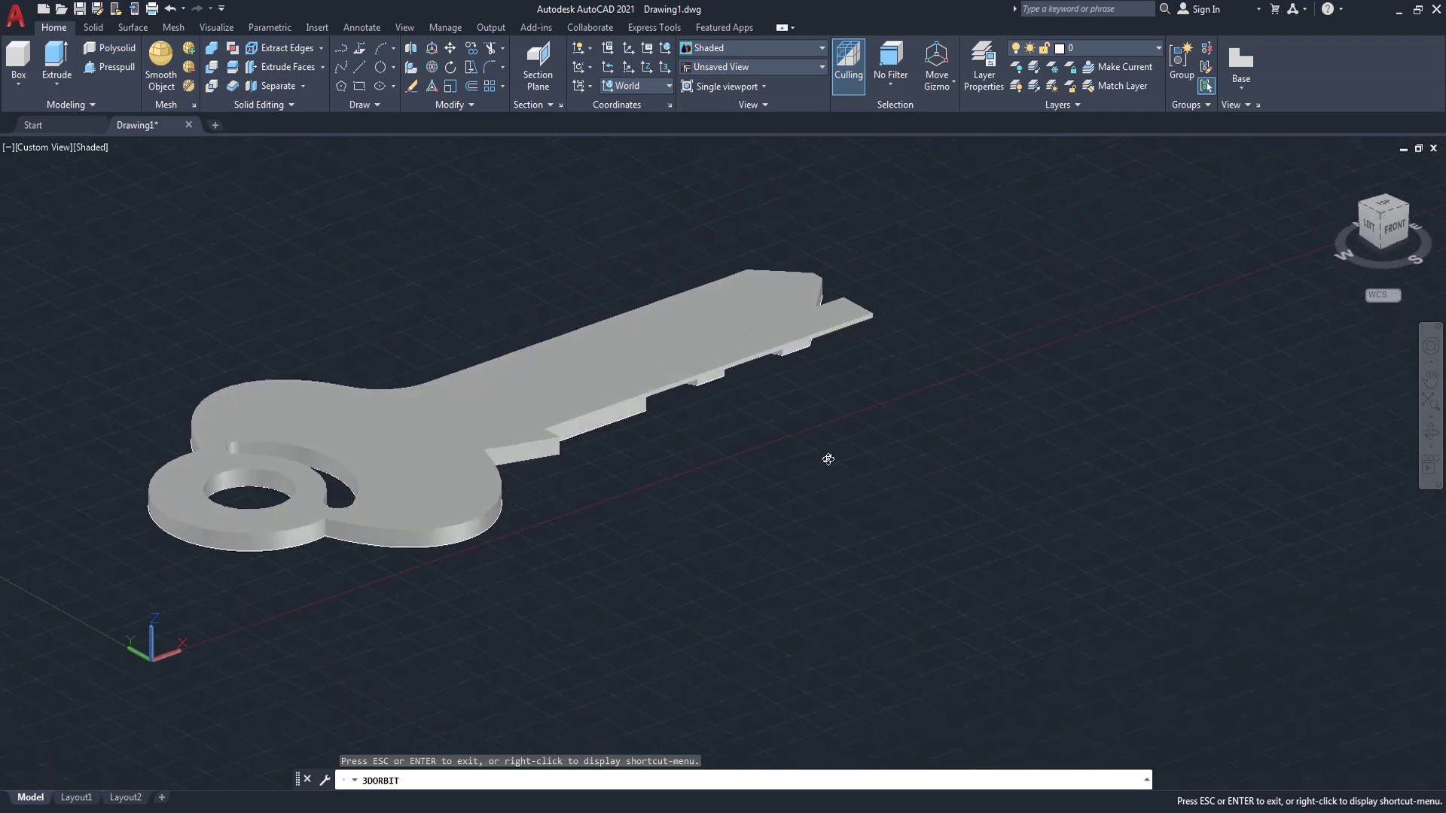
{"action": "left_click_drag", "start_coordinate": [675, 404], "coordinate": [687, 467]}
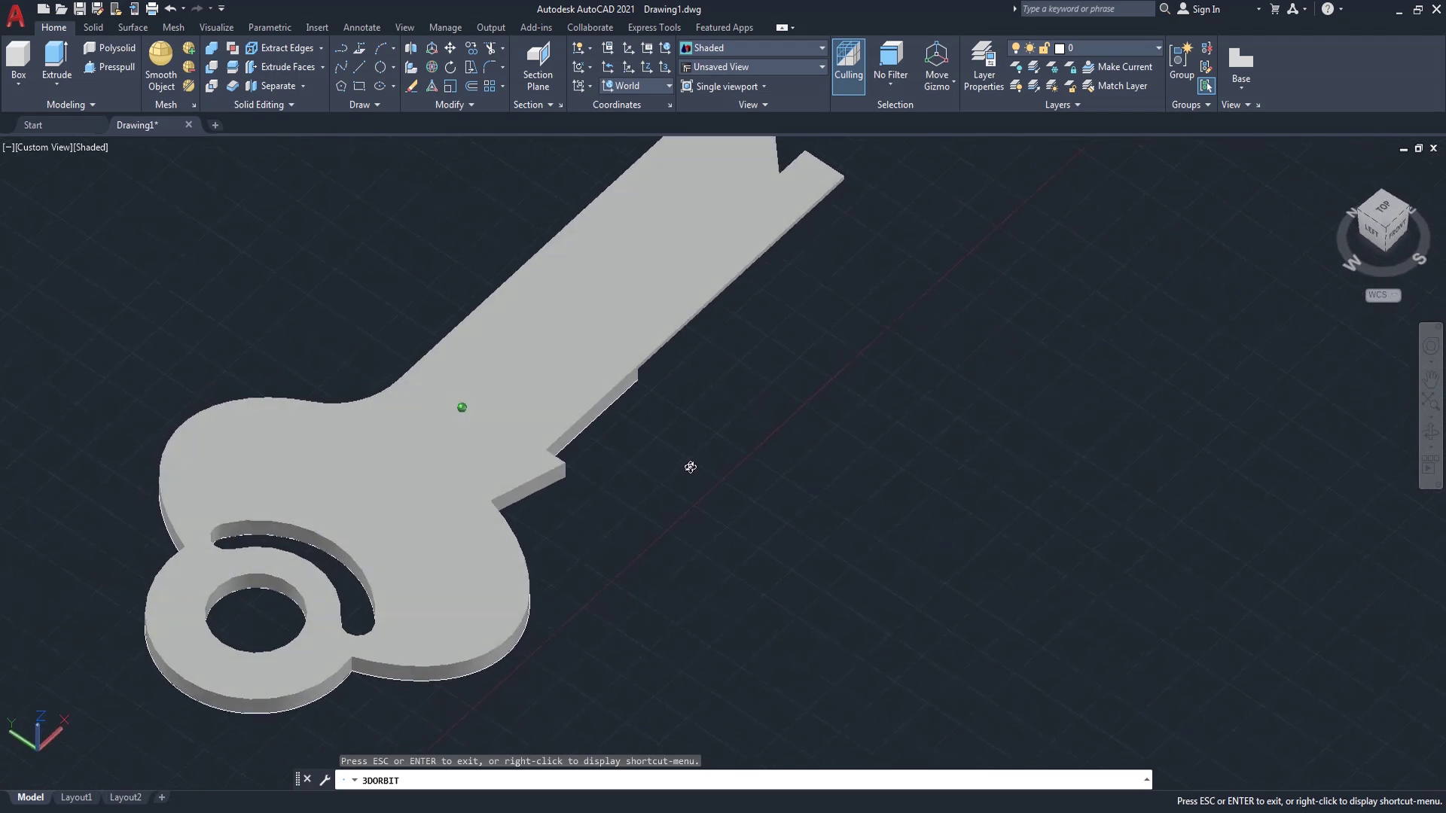
{"action": "right_click", "coordinate": [830, 361]}
{"action": "left_click", "coordinate": [864, 370]}
{"action": "left_click", "coordinate": [106, 151]}
{"action": "left_click", "coordinate": [158, 190]}
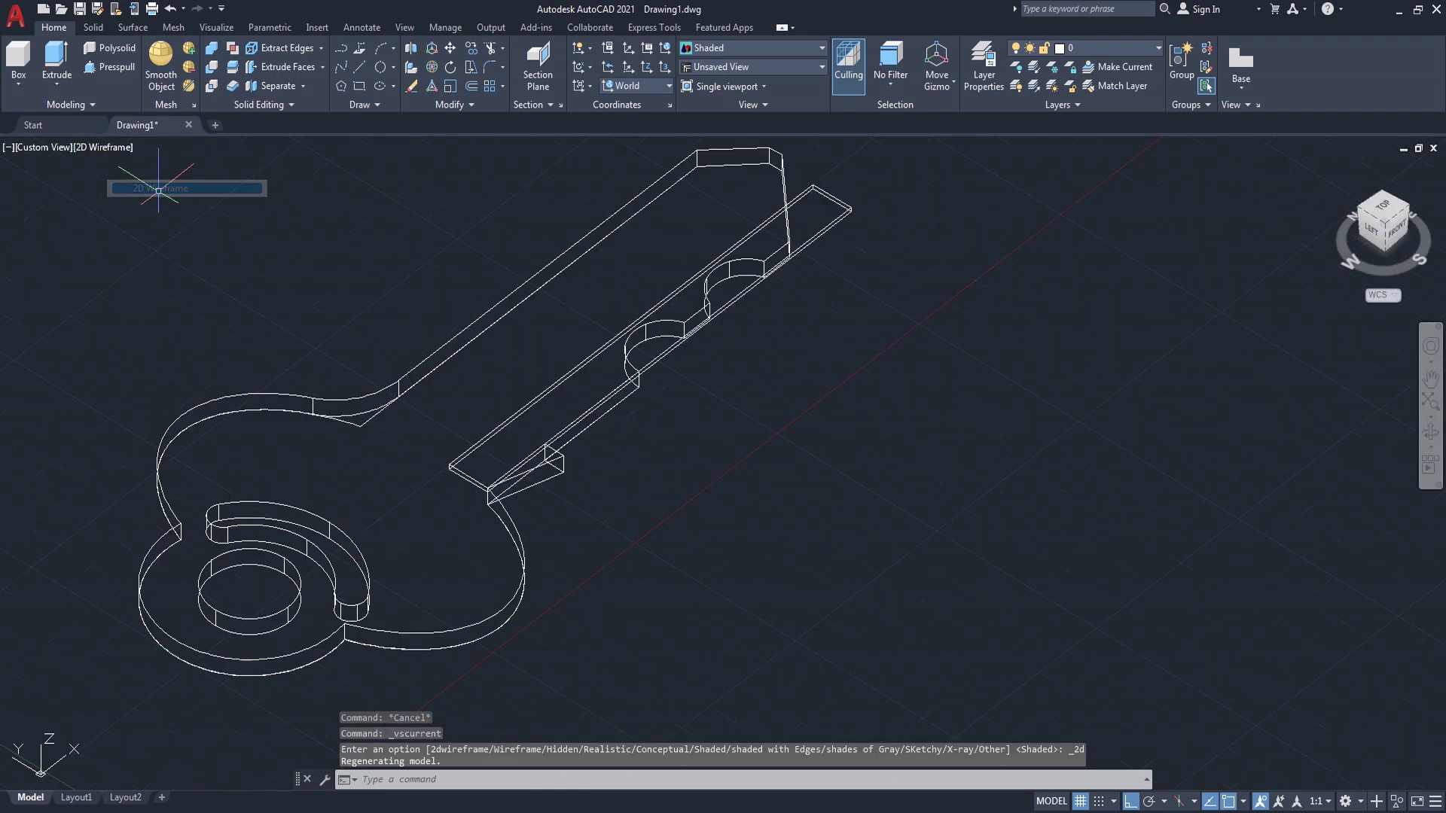
- Move the thin strip from its corner intersection into final position along the blade
{"action": "scroll", "coordinate": [452, 452], "scroll_direction": "up", "scroll_amount": 3}
{"action": "scroll", "coordinate": [482, 493], "scroll_direction": "up", "scroll_amount": 3}
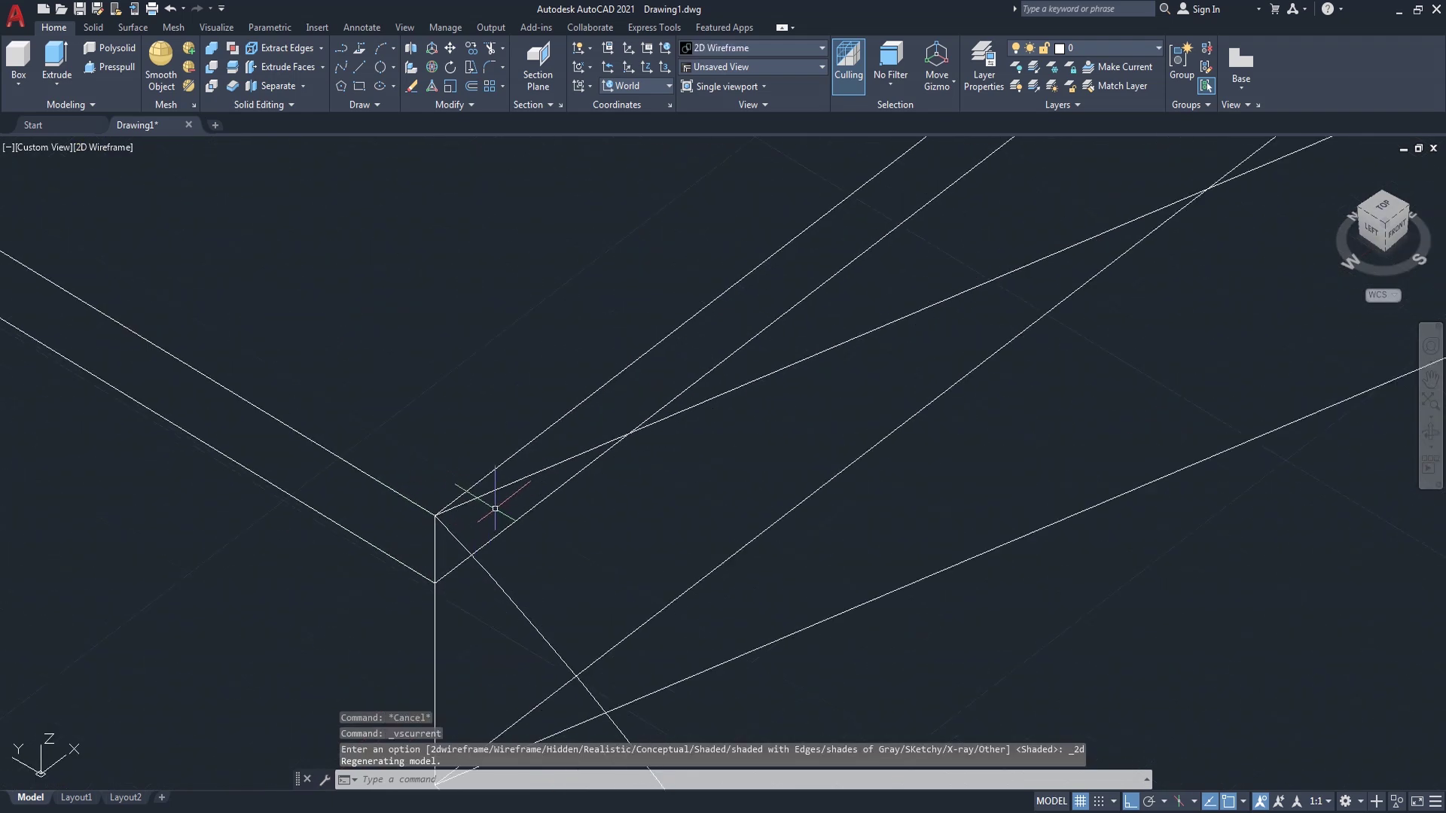
{"action": "scroll", "coordinate": [459, 497], "scroll_direction": "up", "scroll_amount": 1}
{"action": "scroll", "coordinate": [459, 497], "scroll_direction": "up", "scroll_amount": 2}
{"action": "scroll", "coordinate": [448, 501], "scroll_direction": "up", "scroll_amount": 2}
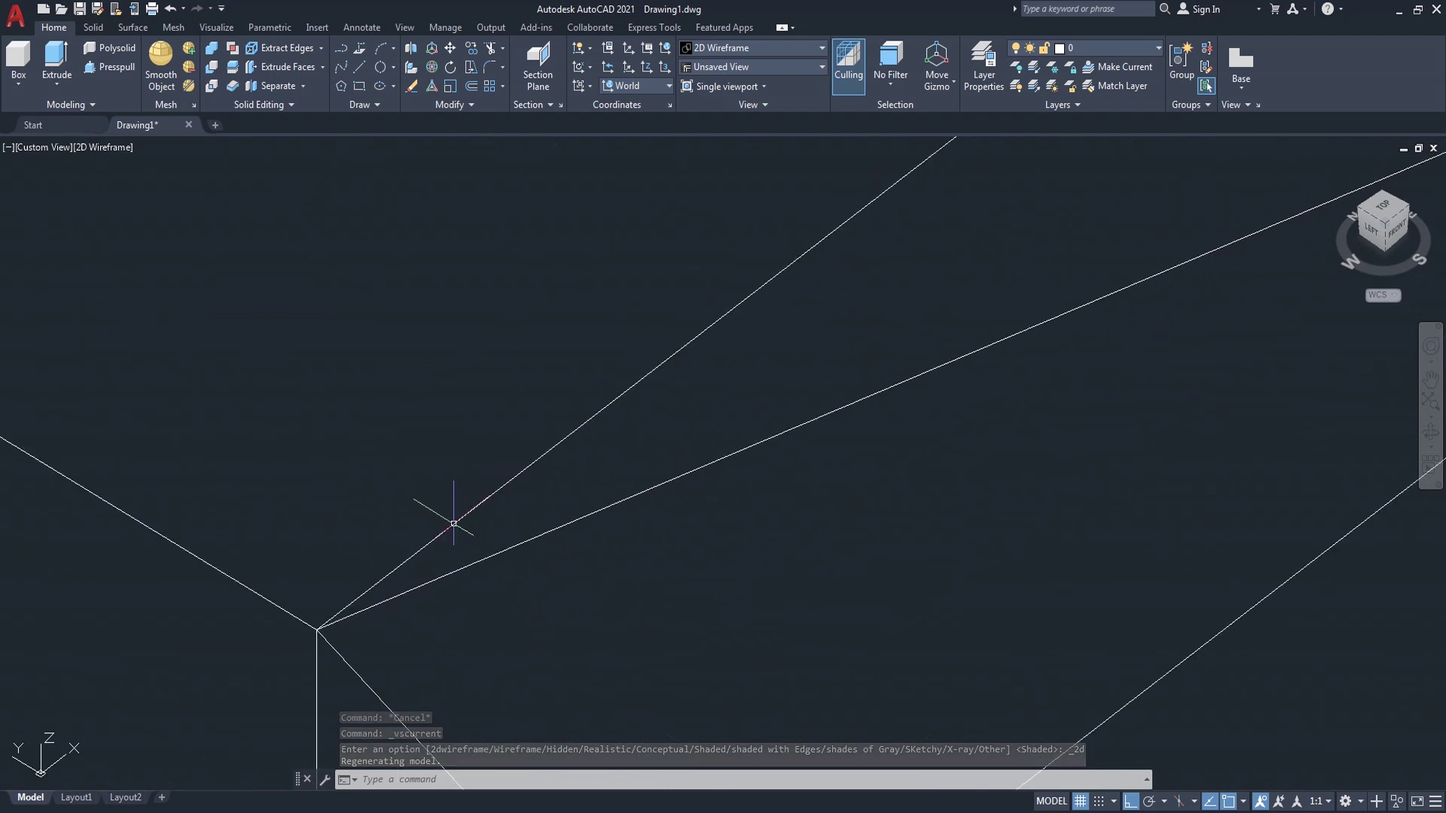
{"action": "type", "text": "m"}
{"action": "key", "text": "Return"}
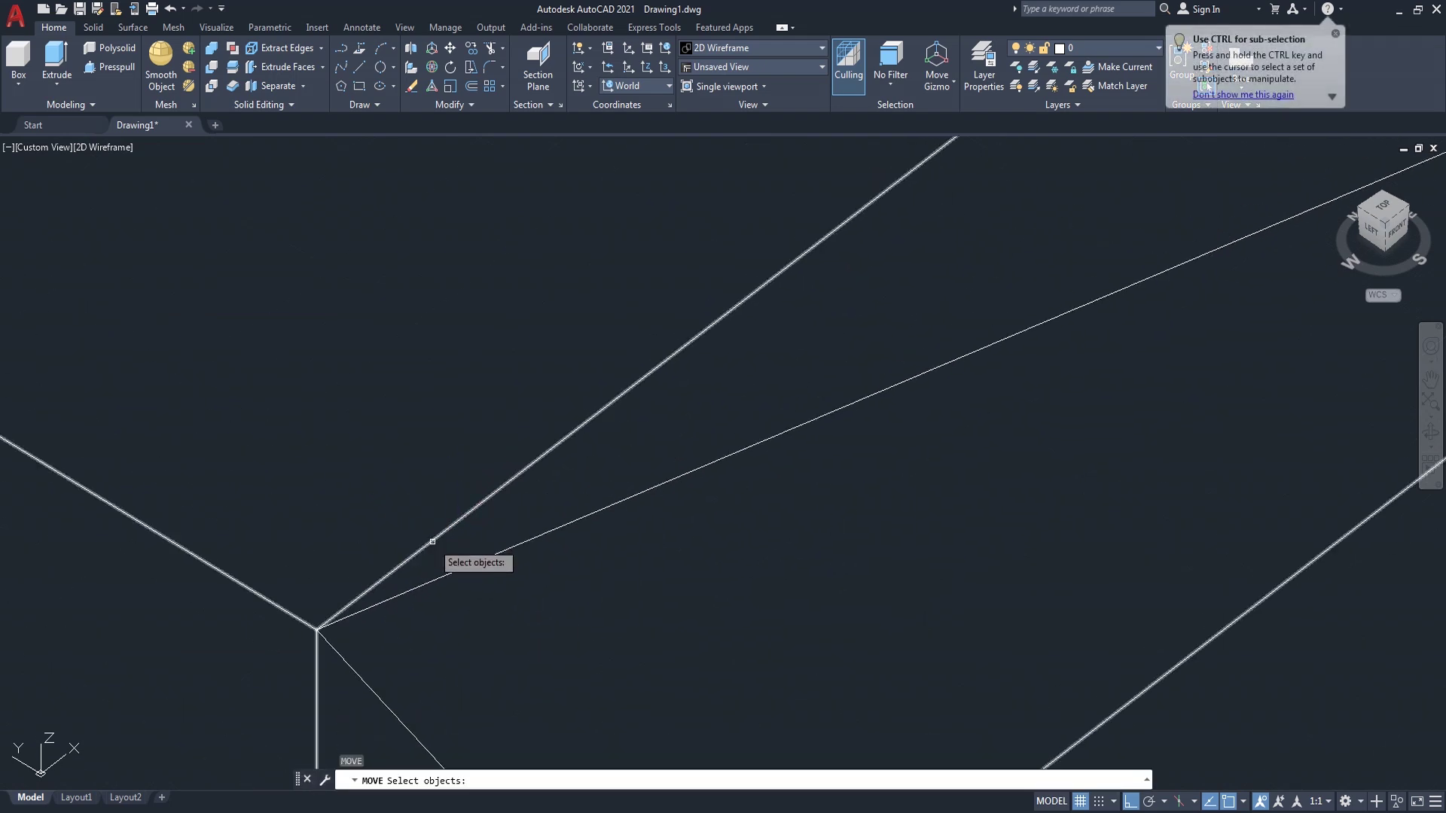
{"action": "left_click", "coordinate": [354, 600]}
{"action": "key", "text": "Return"}
{"action": "left_click", "coordinate": [317, 629]}
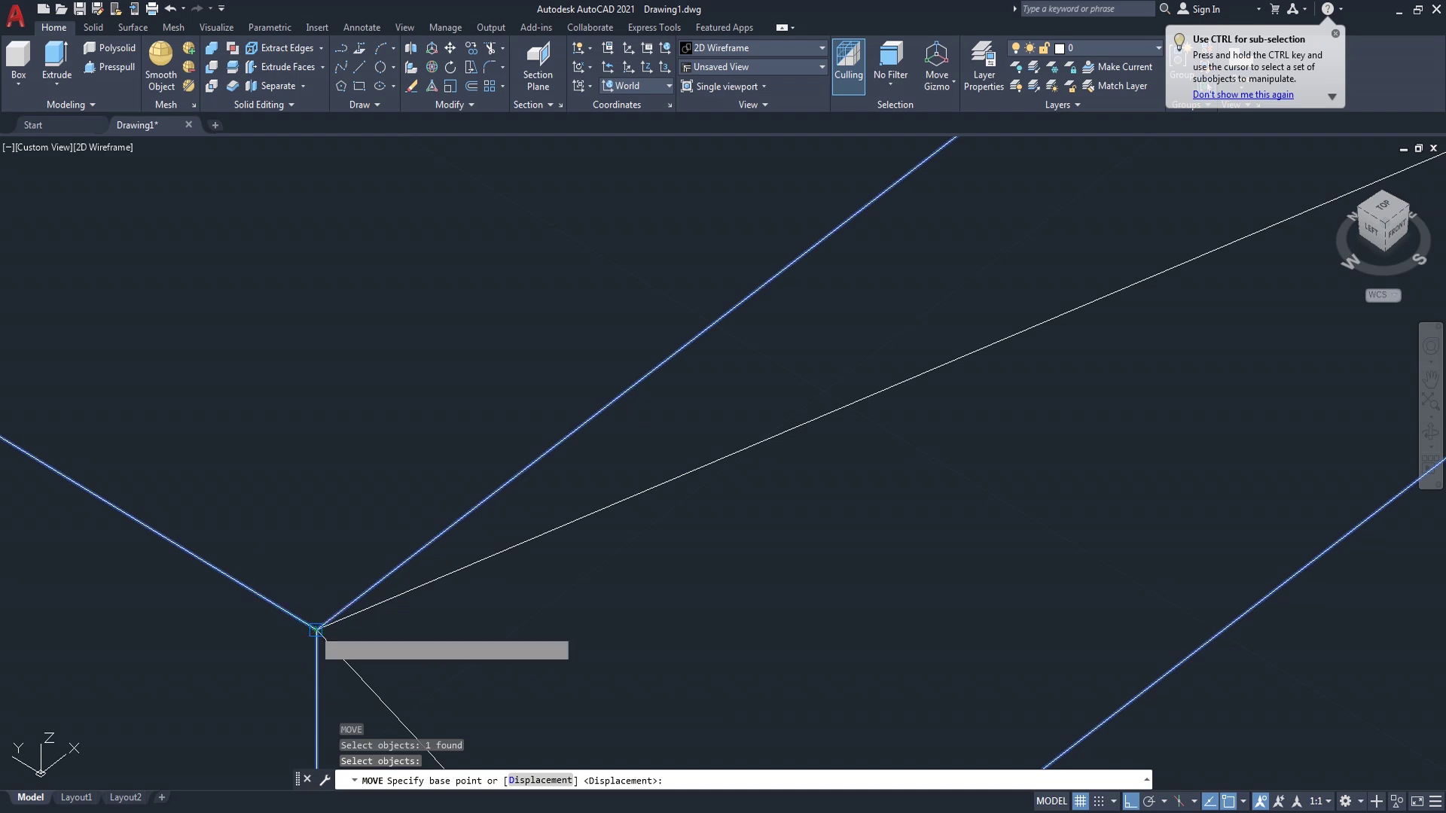
{"action": "left_click", "coordinate": [326, 618]}
{"action": "scroll", "coordinate": [293, 576], "scroll_direction": "down", "scroll_amount": 3}
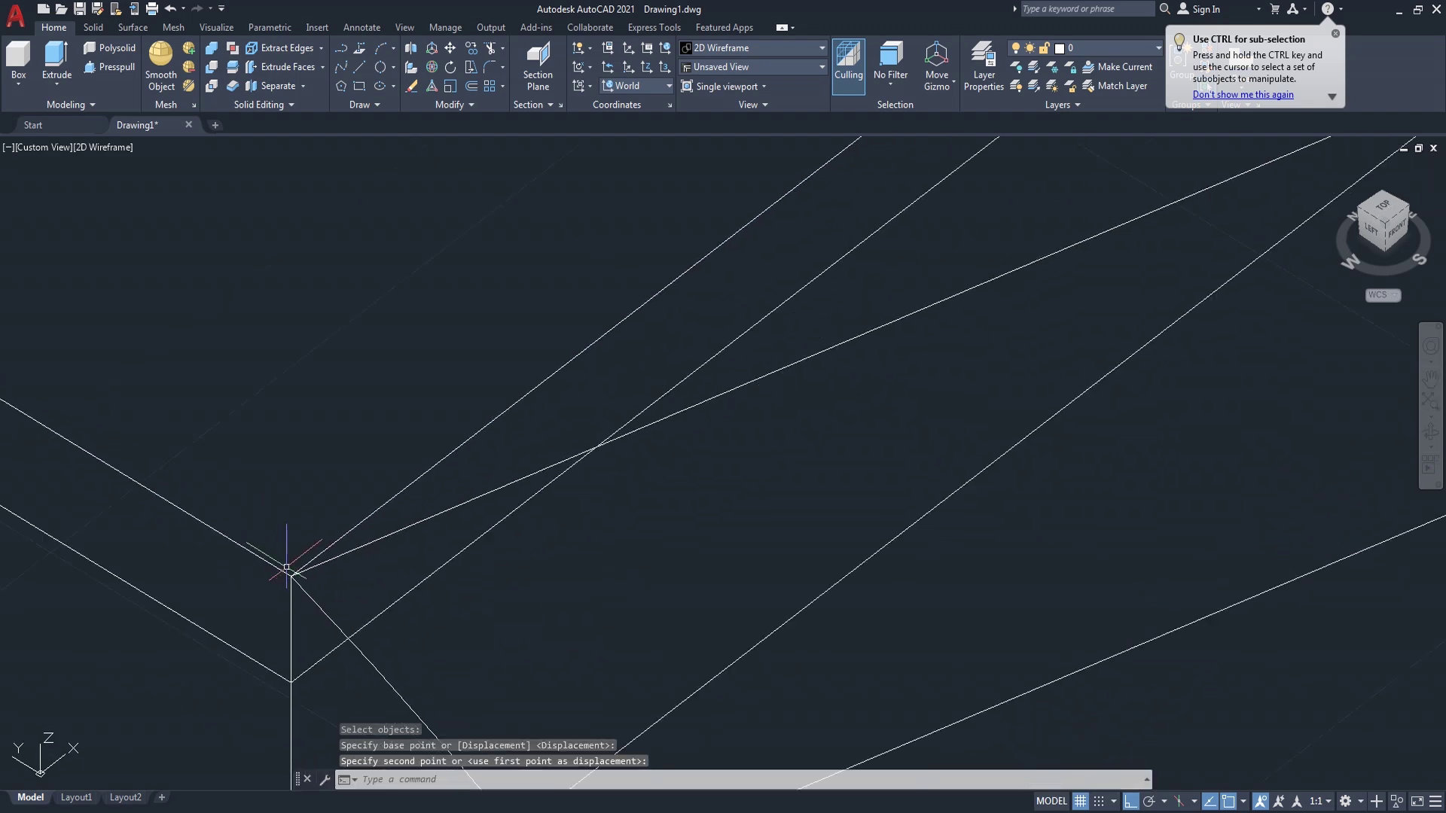
{"action": "scroll", "coordinate": [294, 576], "scroll_direction": "down", "scroll_amount": 3}
{"action": "scroll", "coordinate": [301, 587], "scroll_direction": "down", "scroll_amount": 2}
{"action": "scroll", "coordinate": [370, 666], "scroll_direction": "up", "scroll_amount": 1}
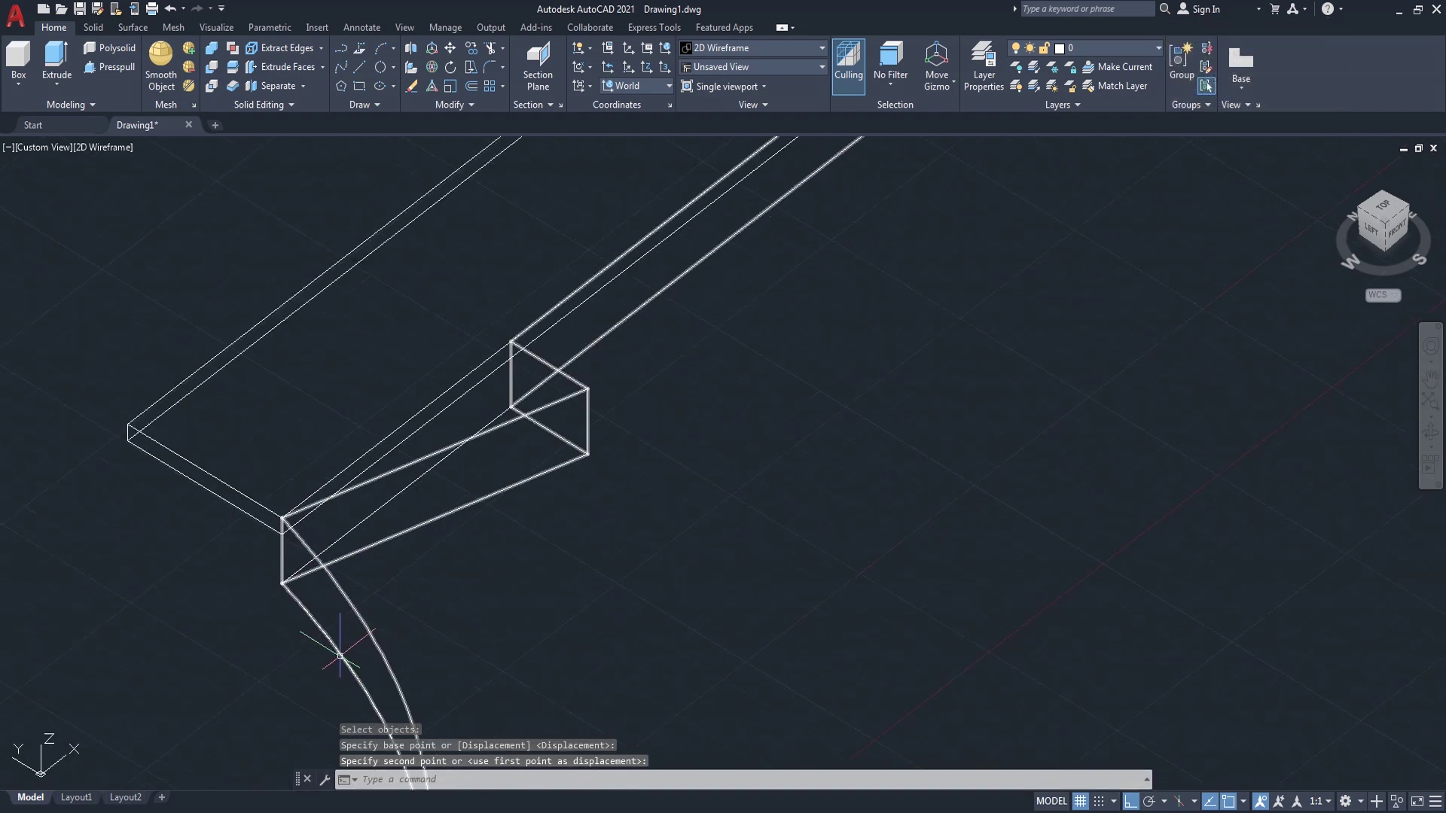
{"action": "scroll", "coordinate": [323, 642], "scroll_direction": "up", "scroll_amount": 1}
- Copy the long thin bar from its corner to sit directly below the original
{"action": "type", "text": "co"}
{"action": "key", "text": "Return"}
{"action": "left_click", "coordinate": [243, 514]}
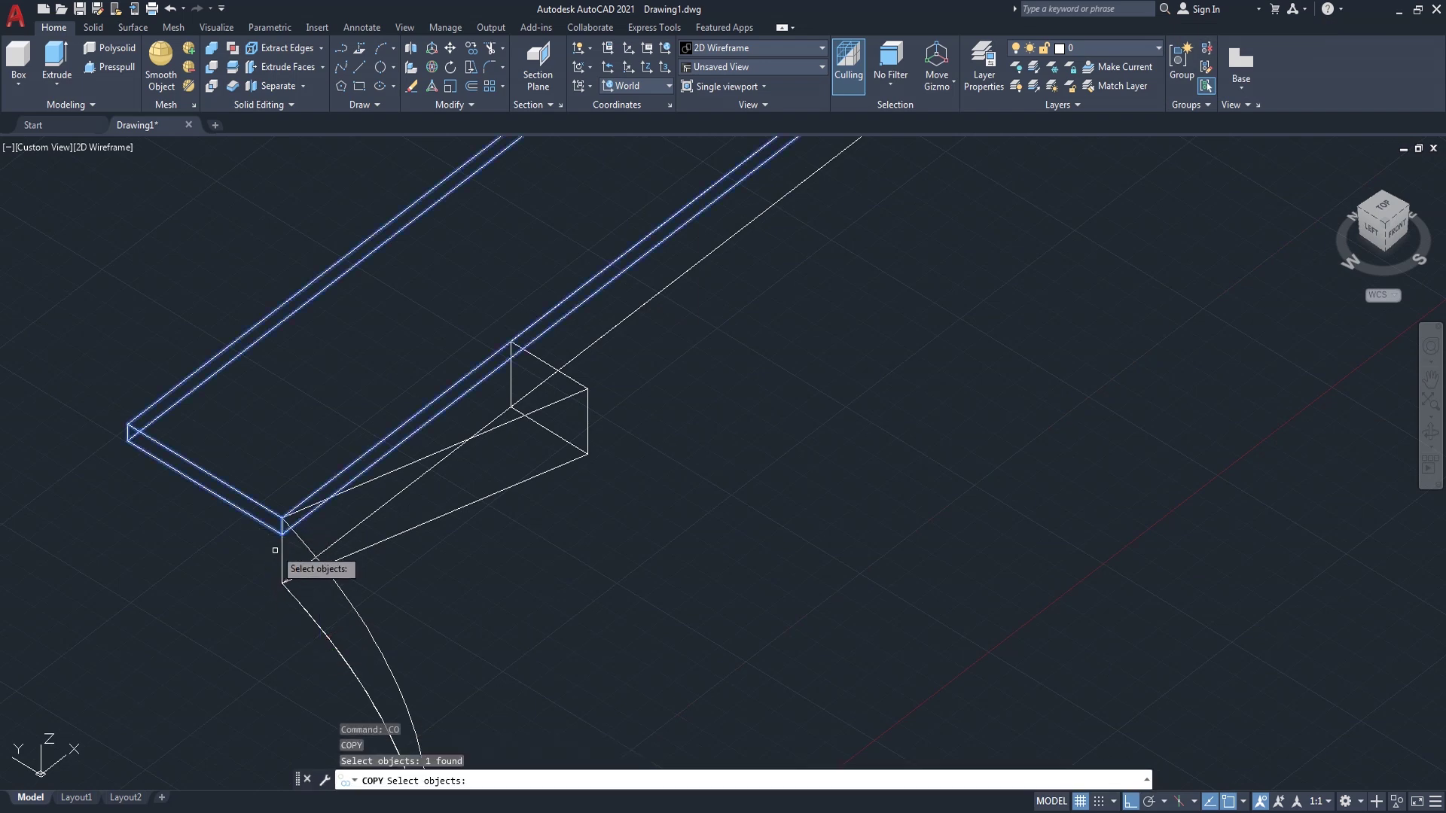
{"action": "key", "text": "Return"}
{"action": "scroll", "coordinate": [275, 561], "scroll_direction": "up", "scroll_amount": 4}
{"action": "left_click", "coordinate": [275, 561]}
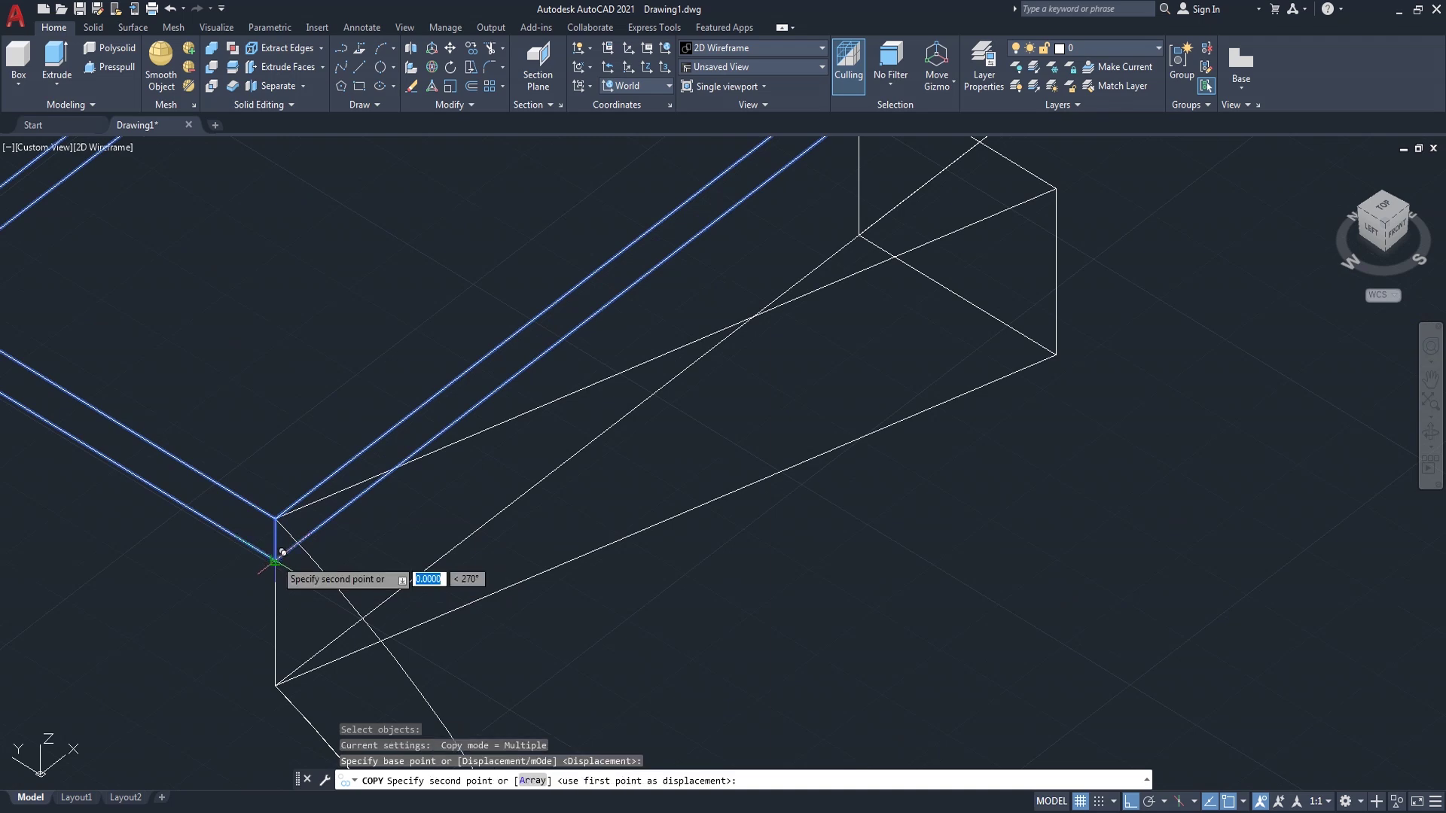
{"action": "scroll", "coordinate": [277, 686], "scroll_direction": "down", "scroll_amount": 3}
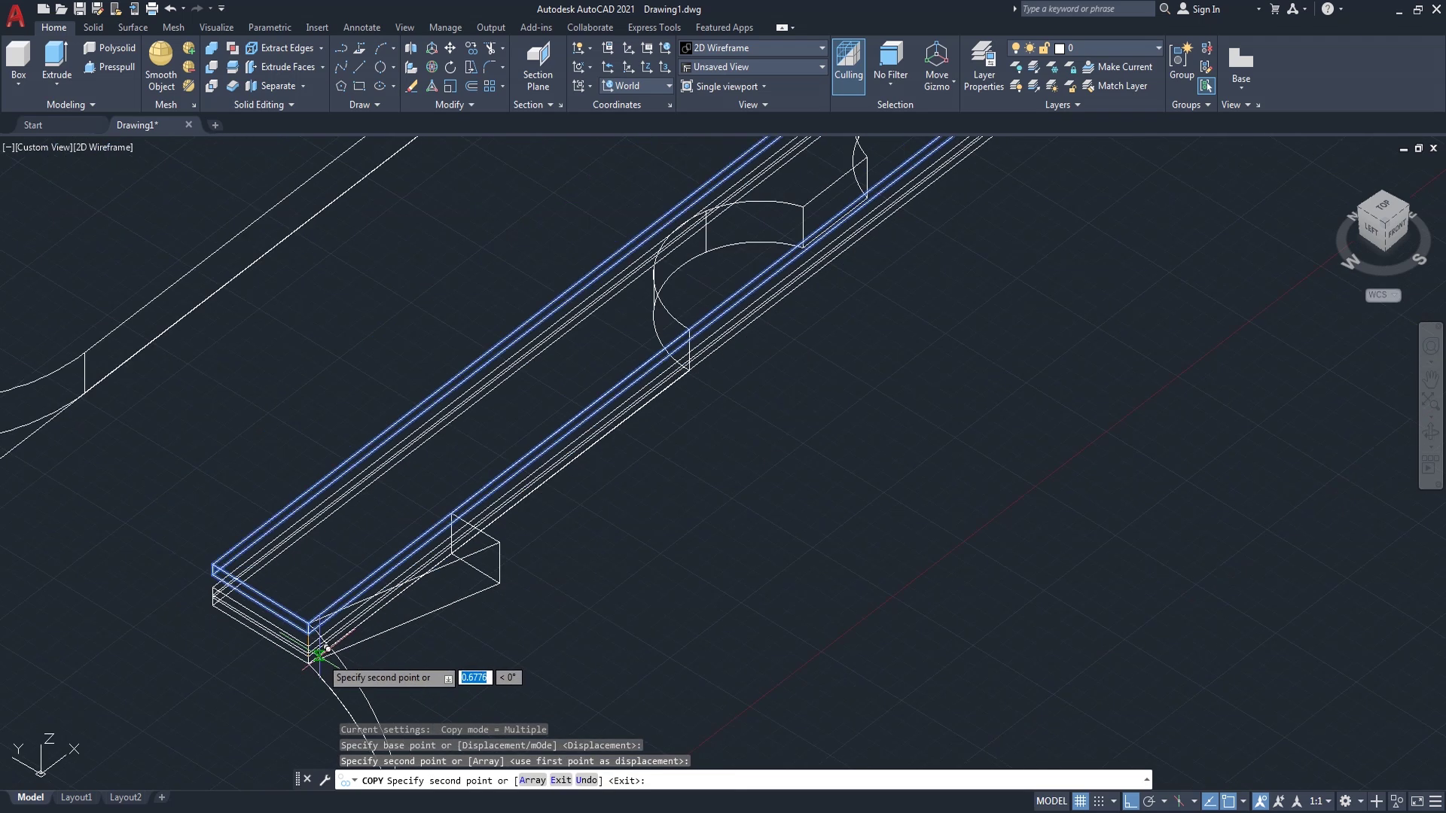
{"action": "left_click", "coordinate": [517, 613]}
{"action": "key", "text": "Return"}
{"action": "scroll", "coordinate": [516, 612], "scroll_direction": "down", "scroll_amount": 2}
{"action": "scroll", "coordinate": [777, 546], "scroll_direction": "up", "scroll_amount": 2}
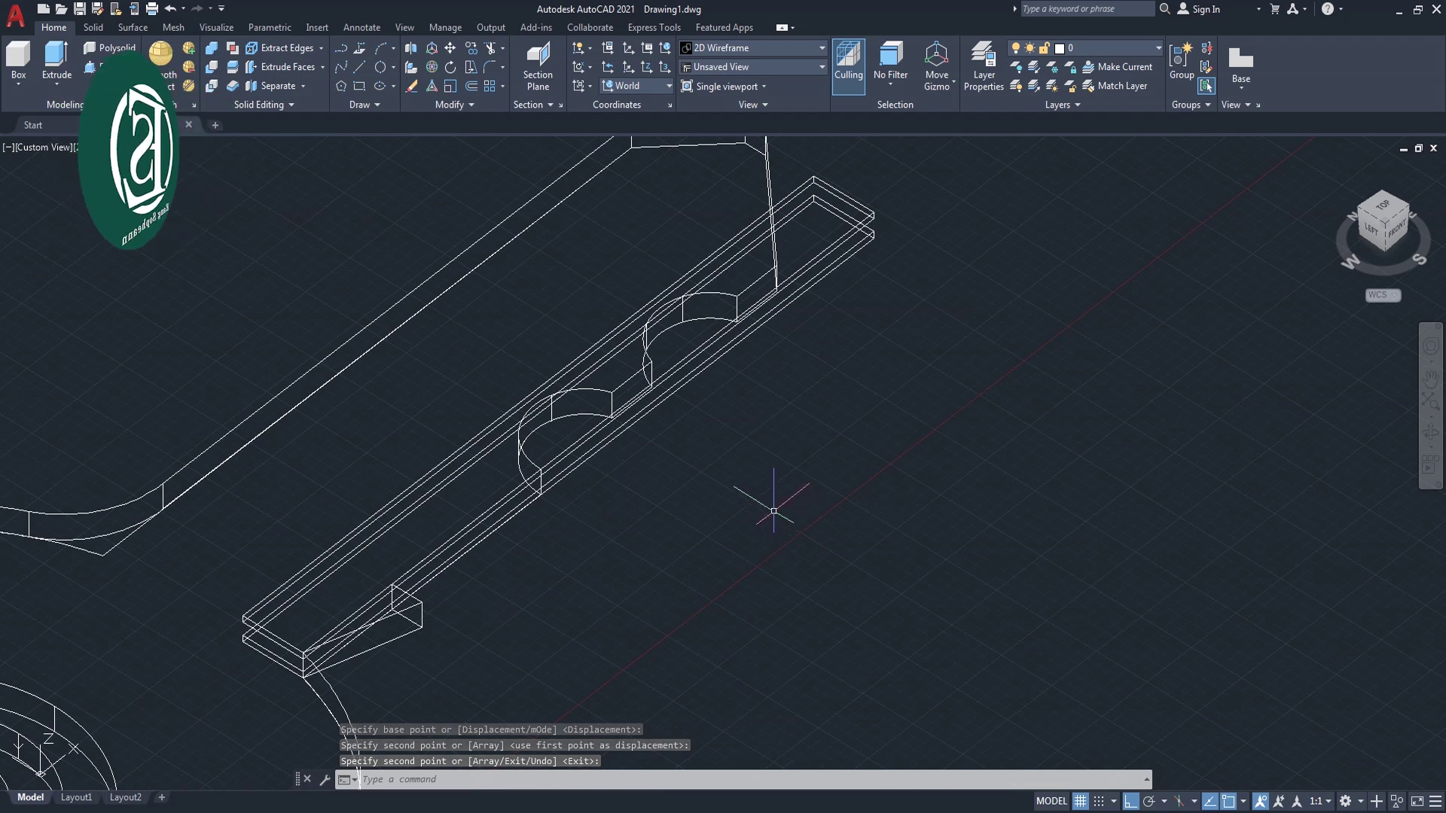
{"action": "middle_click_drag", "start_coordinate": [786, 429], "coordinate": [807, 463]}
{"action": "type", "text": "SU"}
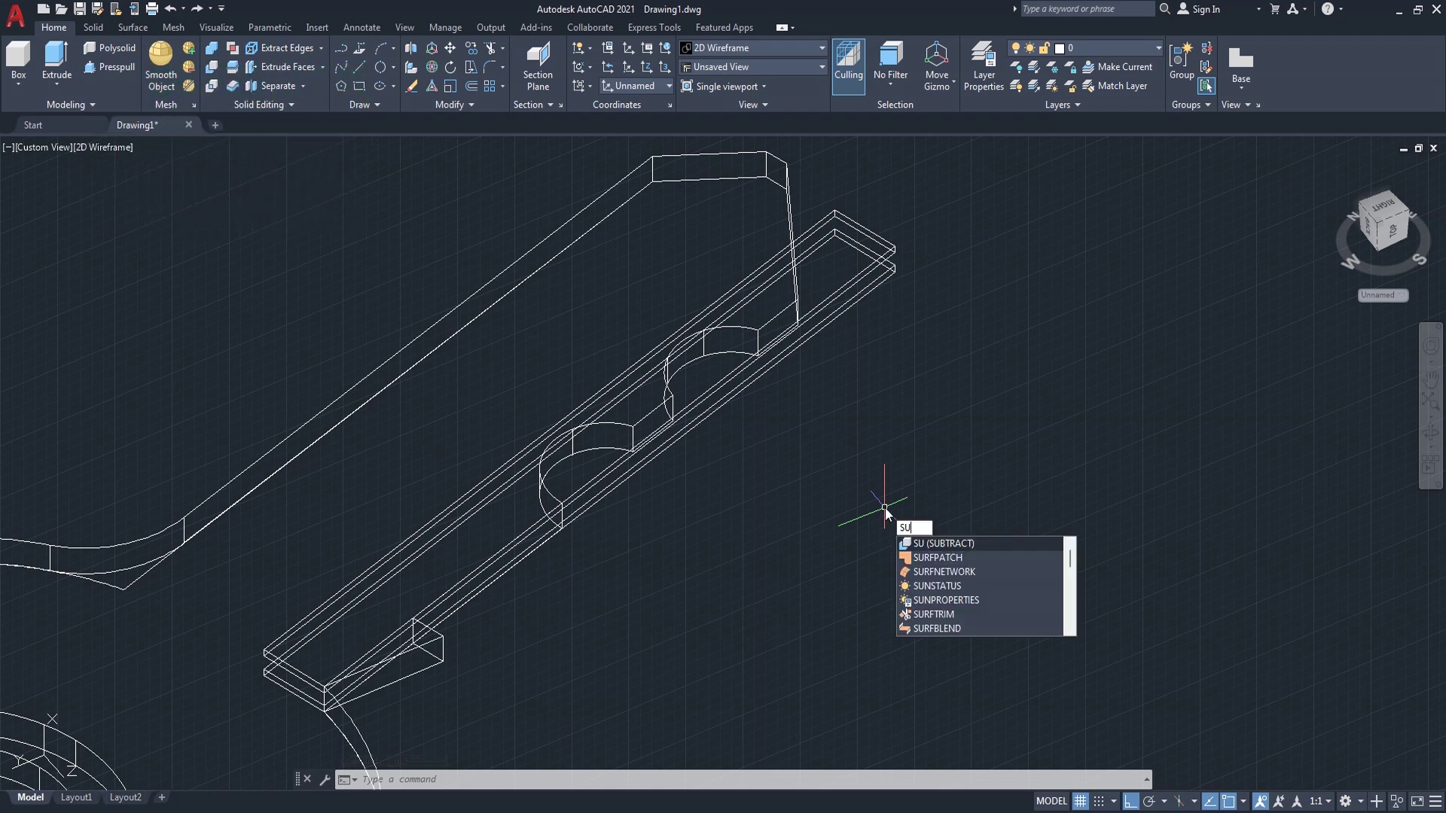
{"action": "key", "text": "Return"}
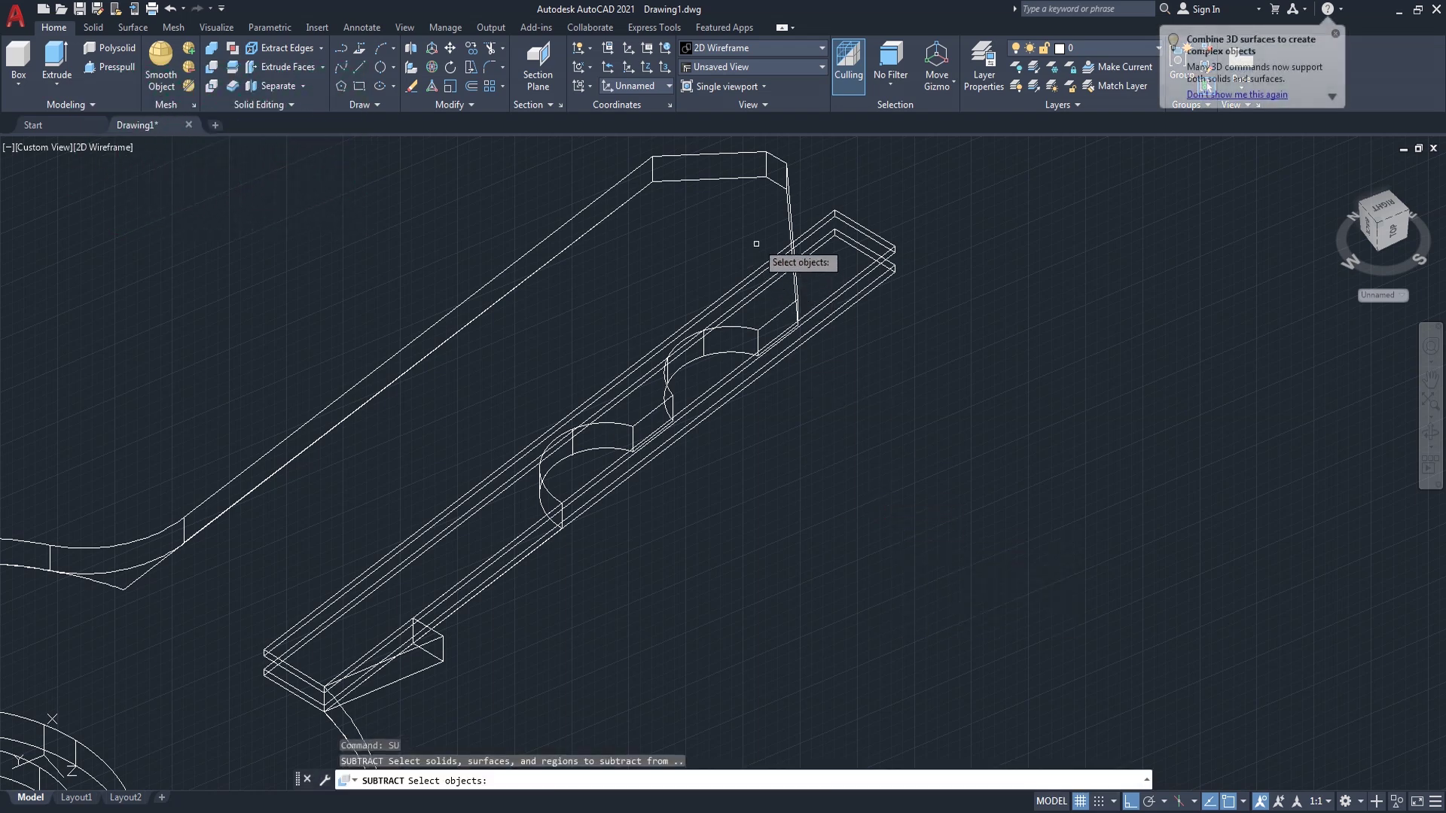
- Subtract the window-selected cutting bar from the key to notch the blade
{"action": "left_click", "coordinate": [787, 201]}
{"action": "key", "text": "Return"}
{"action": "left_click", "coordinate": [968, 248]}
{"action": "left_click", "coordinate": [877, 331]}
{"action": "key", "text": "Return"}
{"action": "scroll", "coordinate": [904, 320], "scroll_direction": "down", "scroll_amount": 5}
{"action": "scroll", "coordinate": [947, 308], "scroll_direction": "up", "scroll_amount": 2}
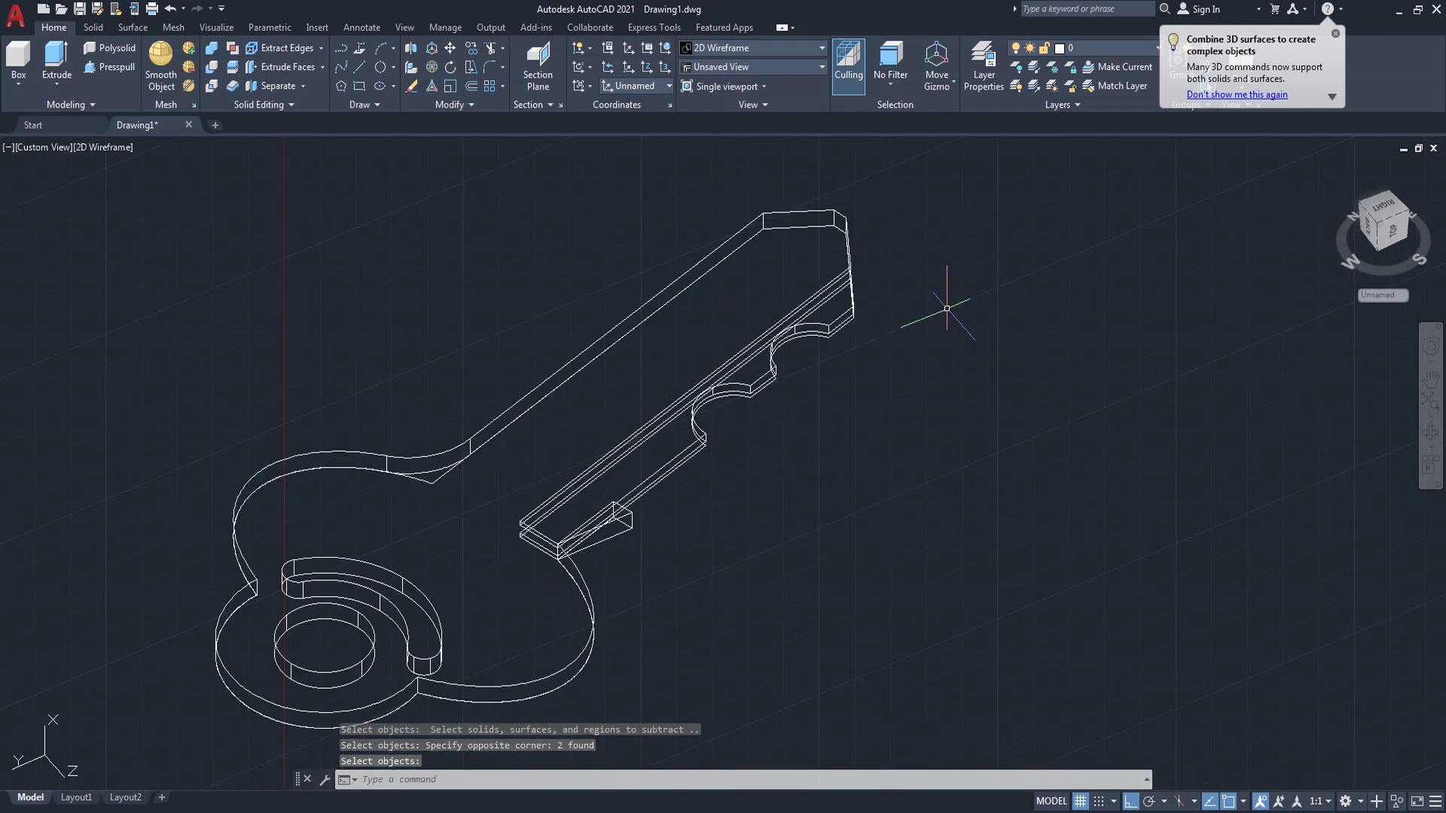
- Show the key Shaded, orbit to a new angle, and restore the World UCS
{"action": "left_click", "coordinate": [127, 151]}
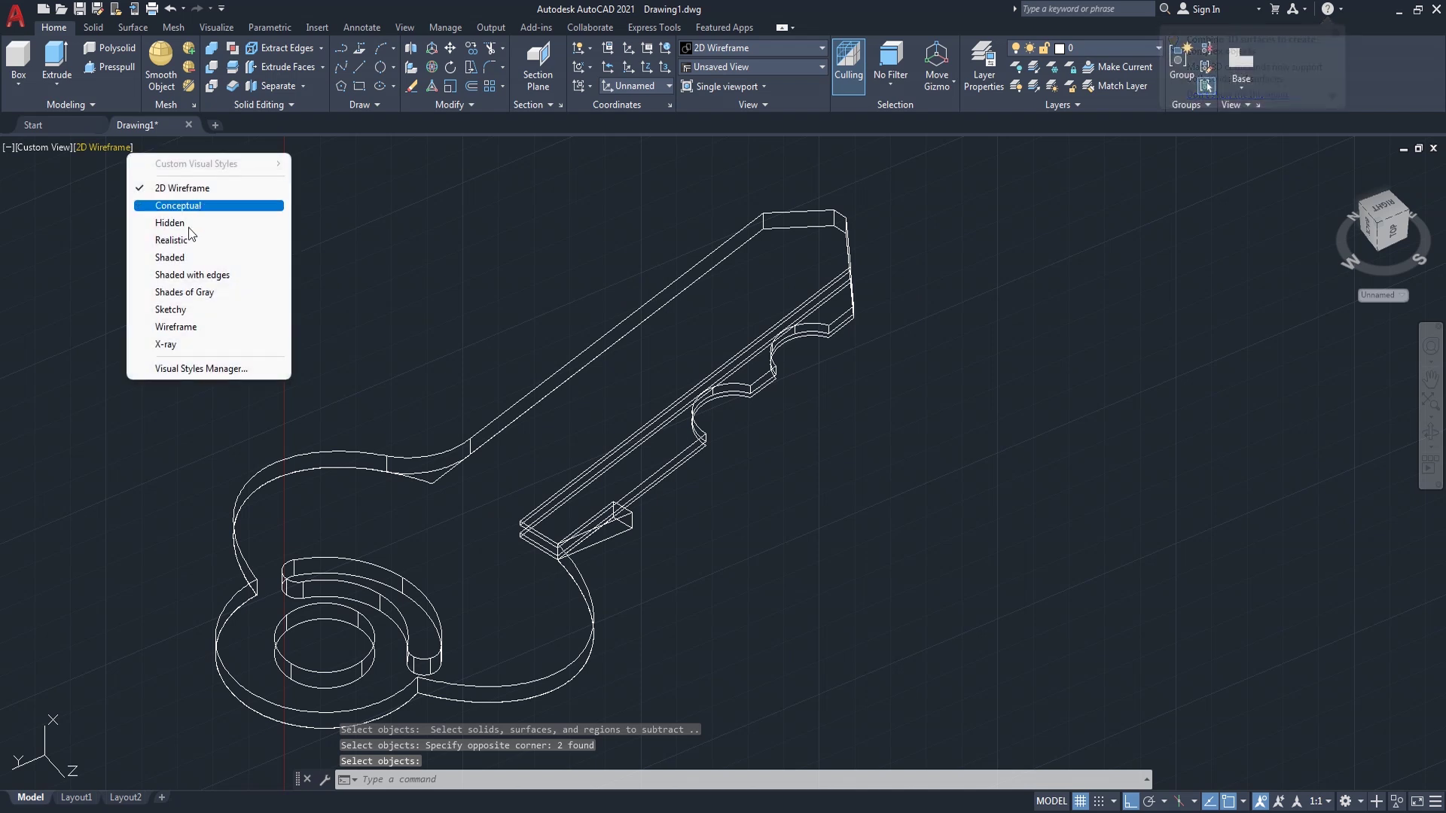
{"action": "left_click", "coordinate": [230, 272]}
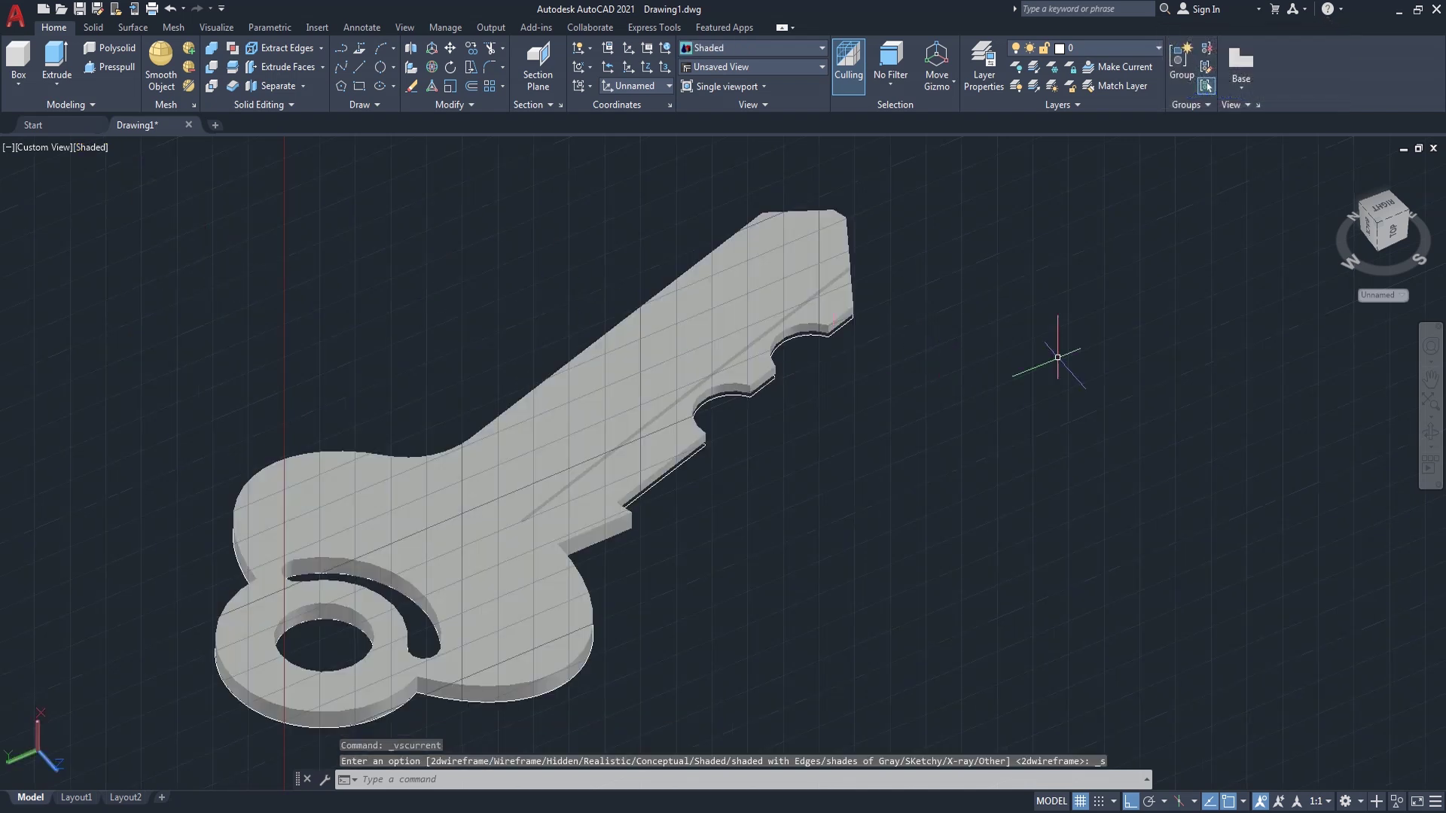
{"action": "left_click", "coordinate": [1428, 431]}
{"action": "mouse_move", "coordinate": [1174, 410]}
{"action": "left_mouse_down"}
{"action": "mouse_move", "coordinate": [819, 418]}
{"action": "mouse_move", "coordinate": [955, 422]}
{"action": "mouse_move", "coordinate": [946, 445]}
{"action": "mouse_move", "coordinate": [846, 477]}
{"action": "mouse_move", "coordinate": [1071, 475]}
{"action": "left_mouse_up"}
{"action": "right_click", "coordinate": [964, 253]}
{"action": "left_click", "coordinate": [979, 257]}
{"action": "left_click", "coordinate": [645, 85]}
{"action": "left_click", "coordinate": [629, 109]}
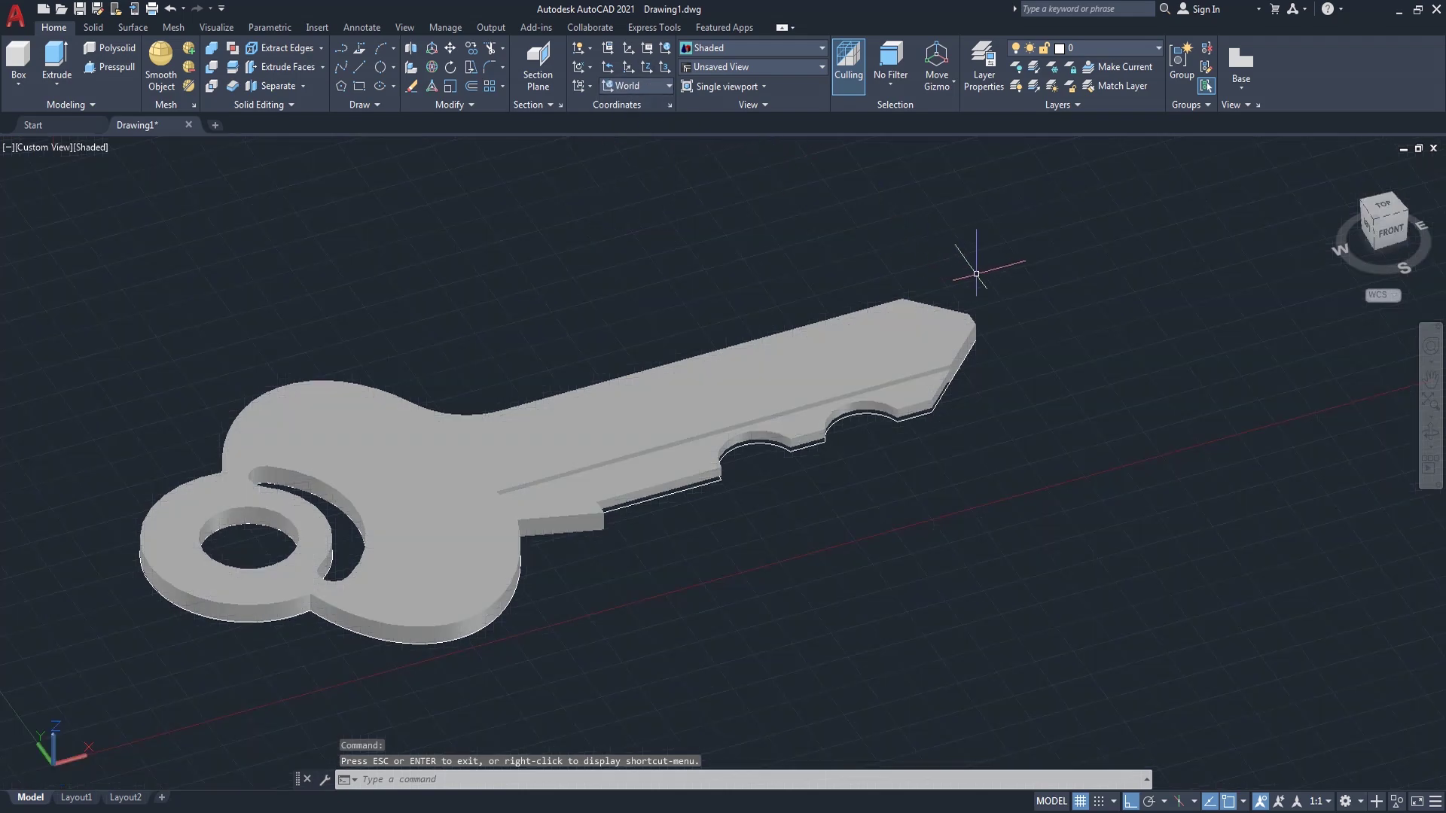
{"action": "left_click", "coordinate": [1402, 215]}
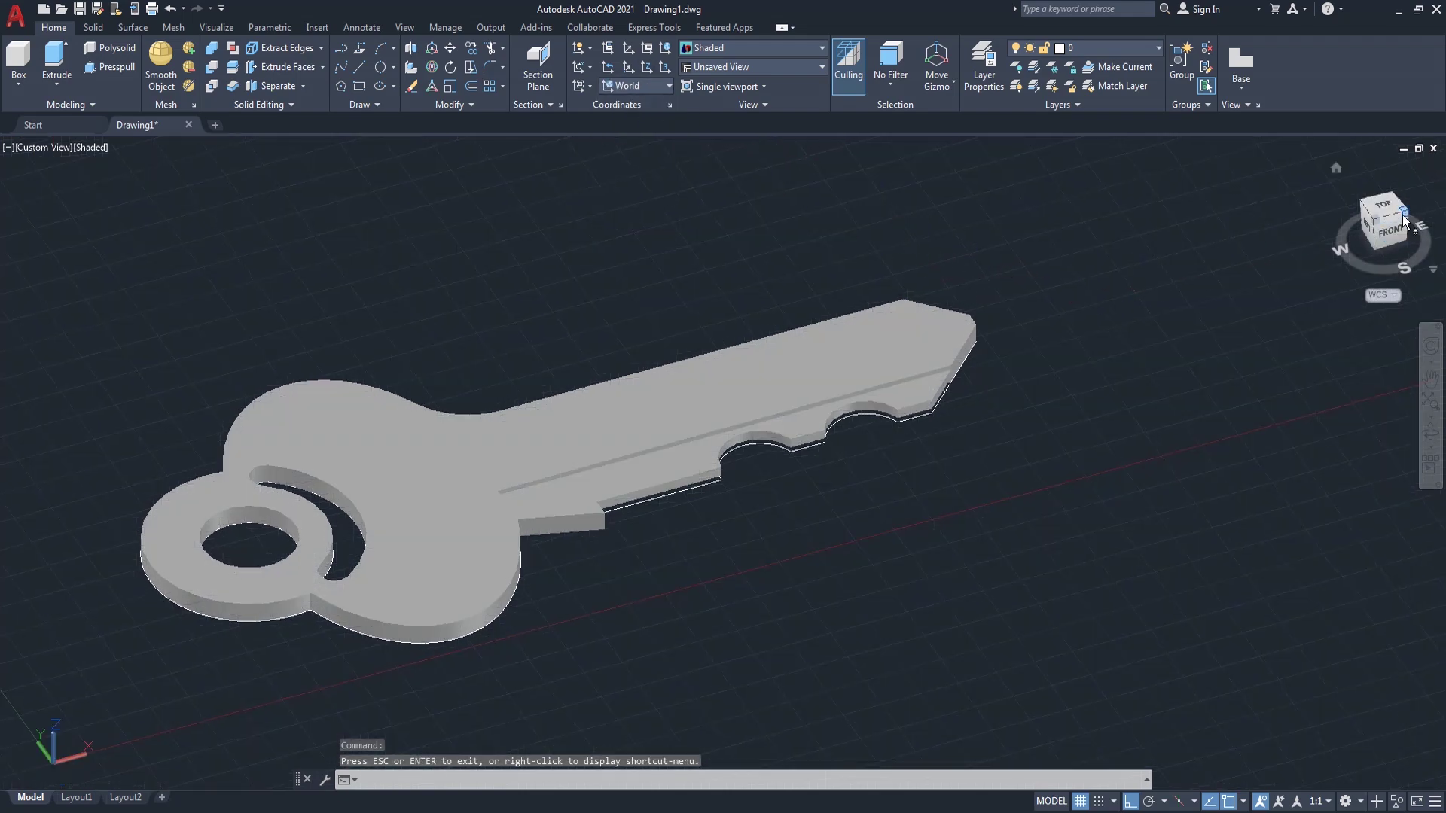
- Press-pull the strip's narrow side face at the head-blade junction by 0.5
{"action": "scroll", "coordinate": [678, 437], "scroll_direction": "up", "scroll_amount": 5}
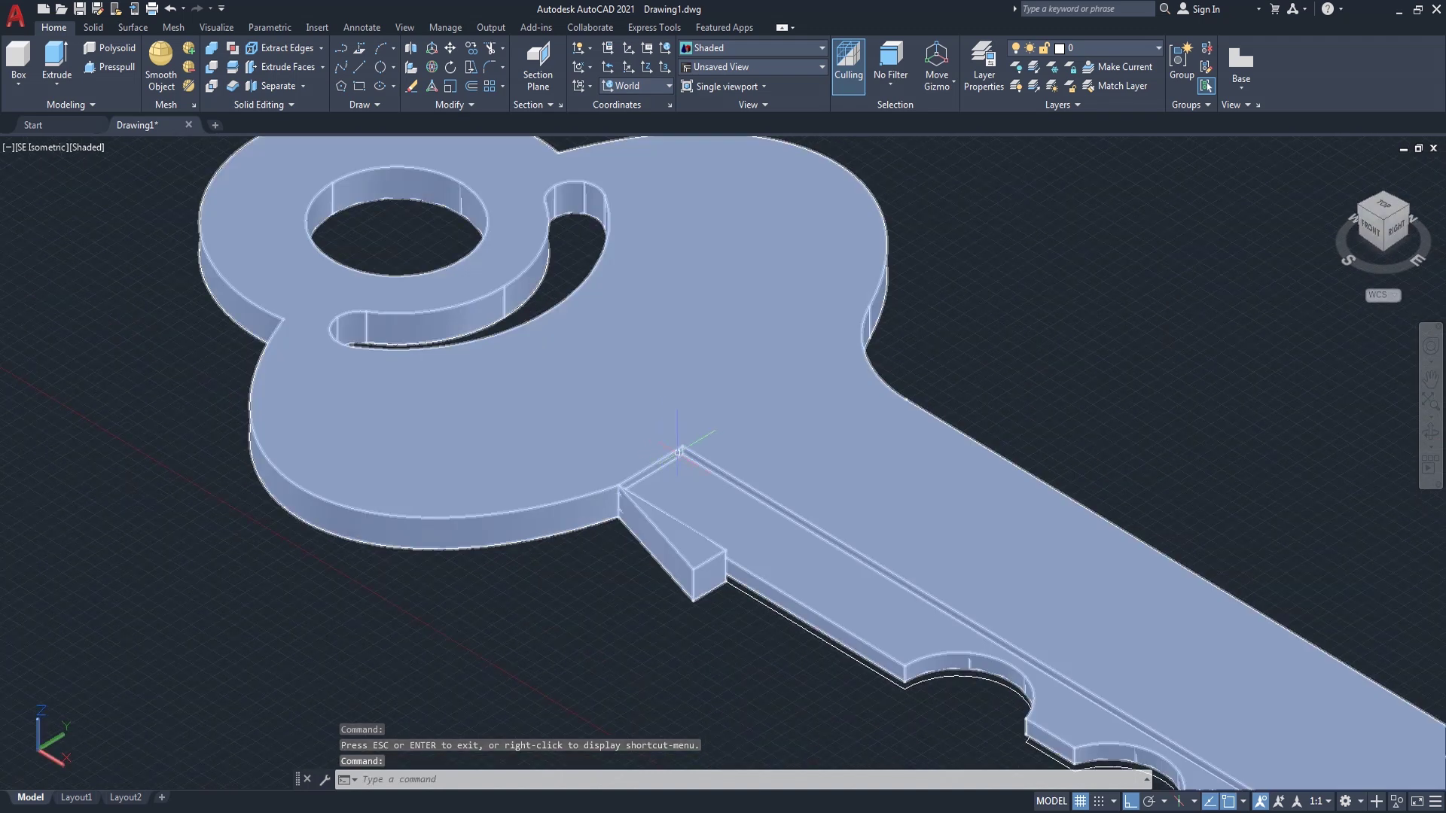
{"action": "middle_click_drag", "start_coordinate": [661, 444], "coordinate": [579, 470]}
{"action": "left_click_drag", "start_coordinate": [579, 471], "coordinate": [570, 487]}
{"action": "key", "text": "Escape"}
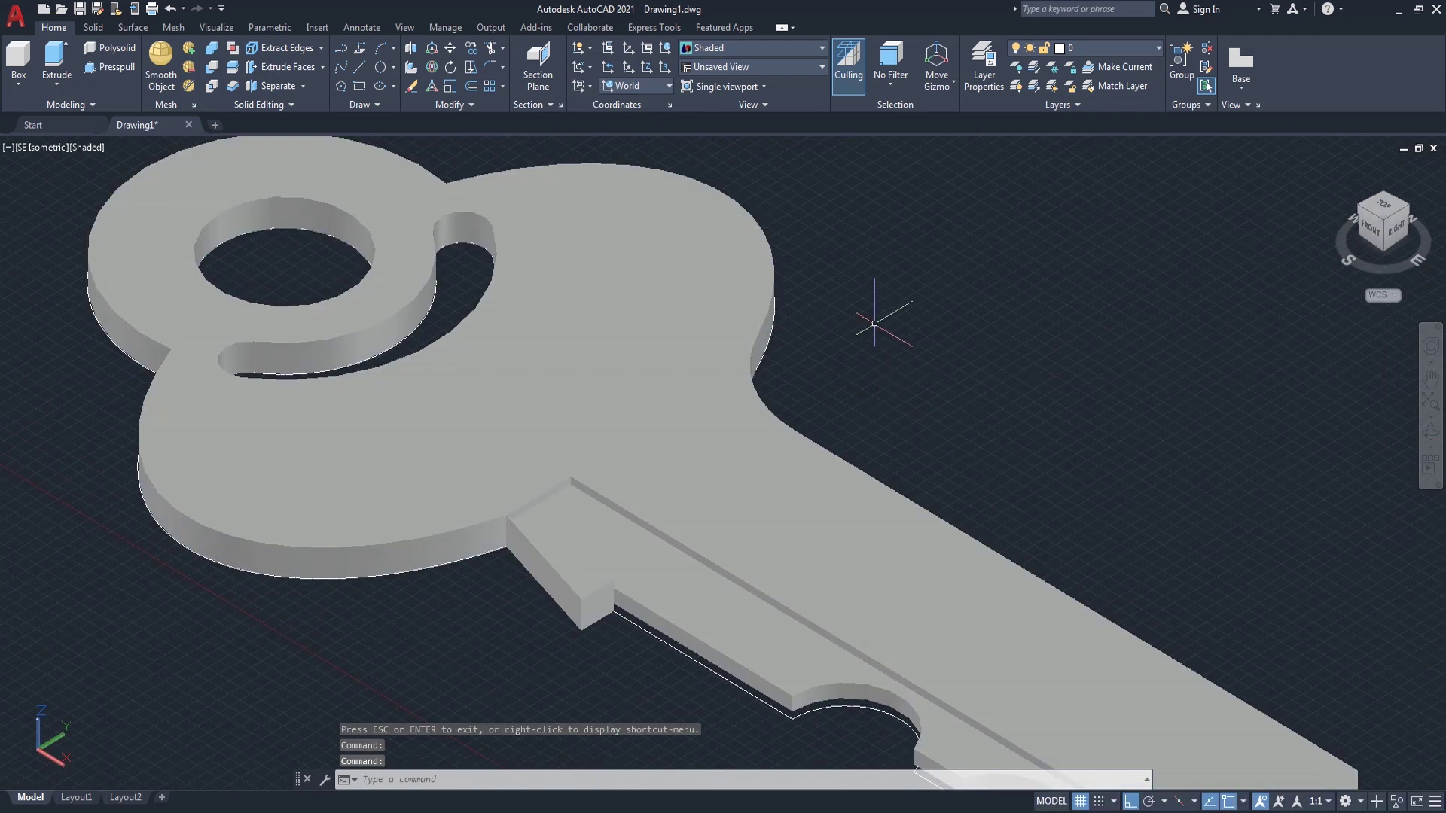
{"action": "left_click", "coordinate": [117, 70]}
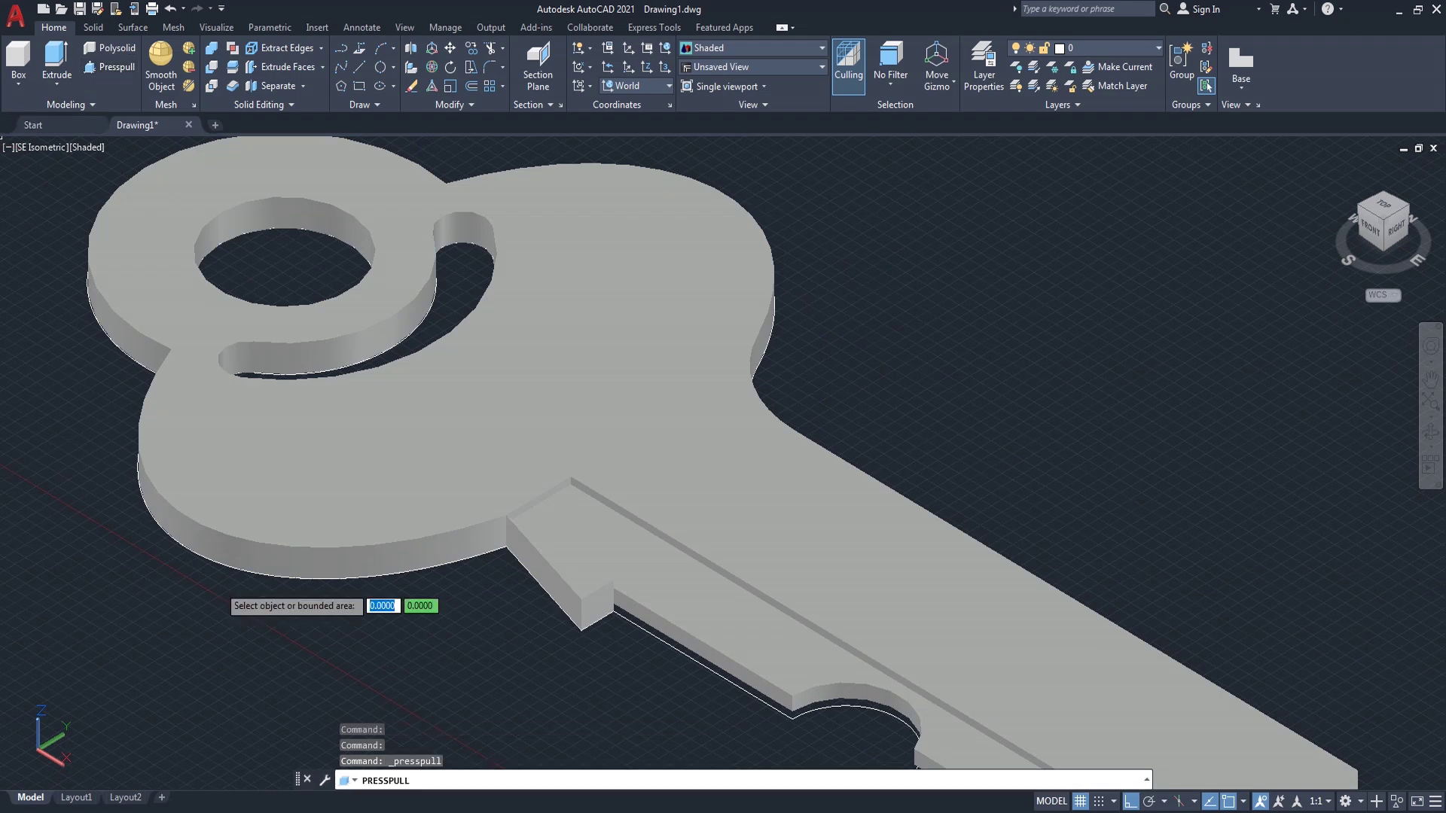
{"action": "scroll", "coordinate": [553, 501], "scroll_direction": "up", "scroll_amount": 4}
{"action": "scroll", "coordinate": [549, 501], "scroll_direction": "up", "scroll_amount": 1}
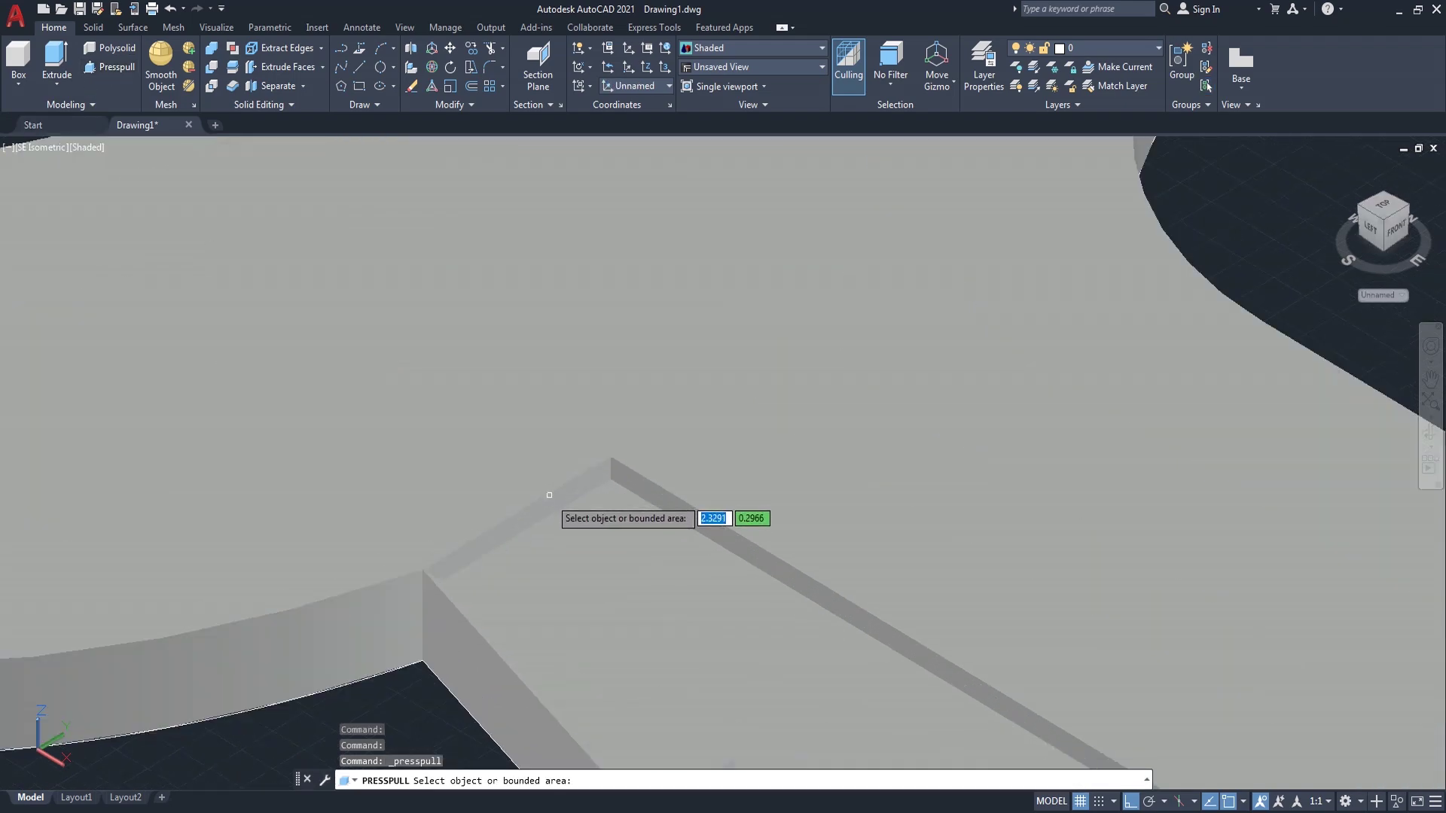
{"action": "middle_click_drag", "start_coordinate": [541, 503], "coordinate": [539, 508], "text": "shift"}
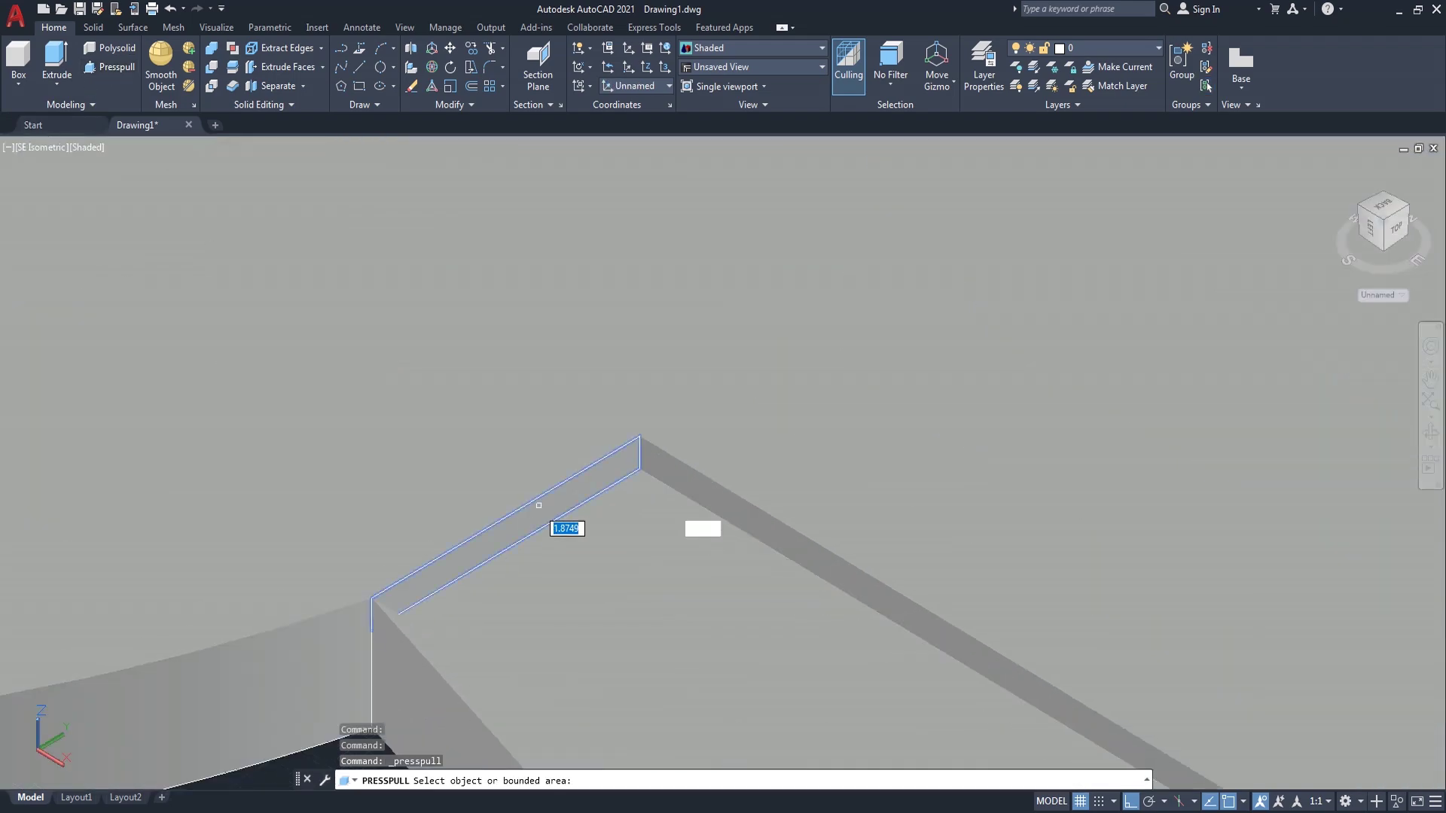
{"action": "left_click", "coordinate": [539, 508]}
{"action": "type", "text": ".5"}
{"action": "key", "text": "Return"}
{"action": "key", "text": "Return"}
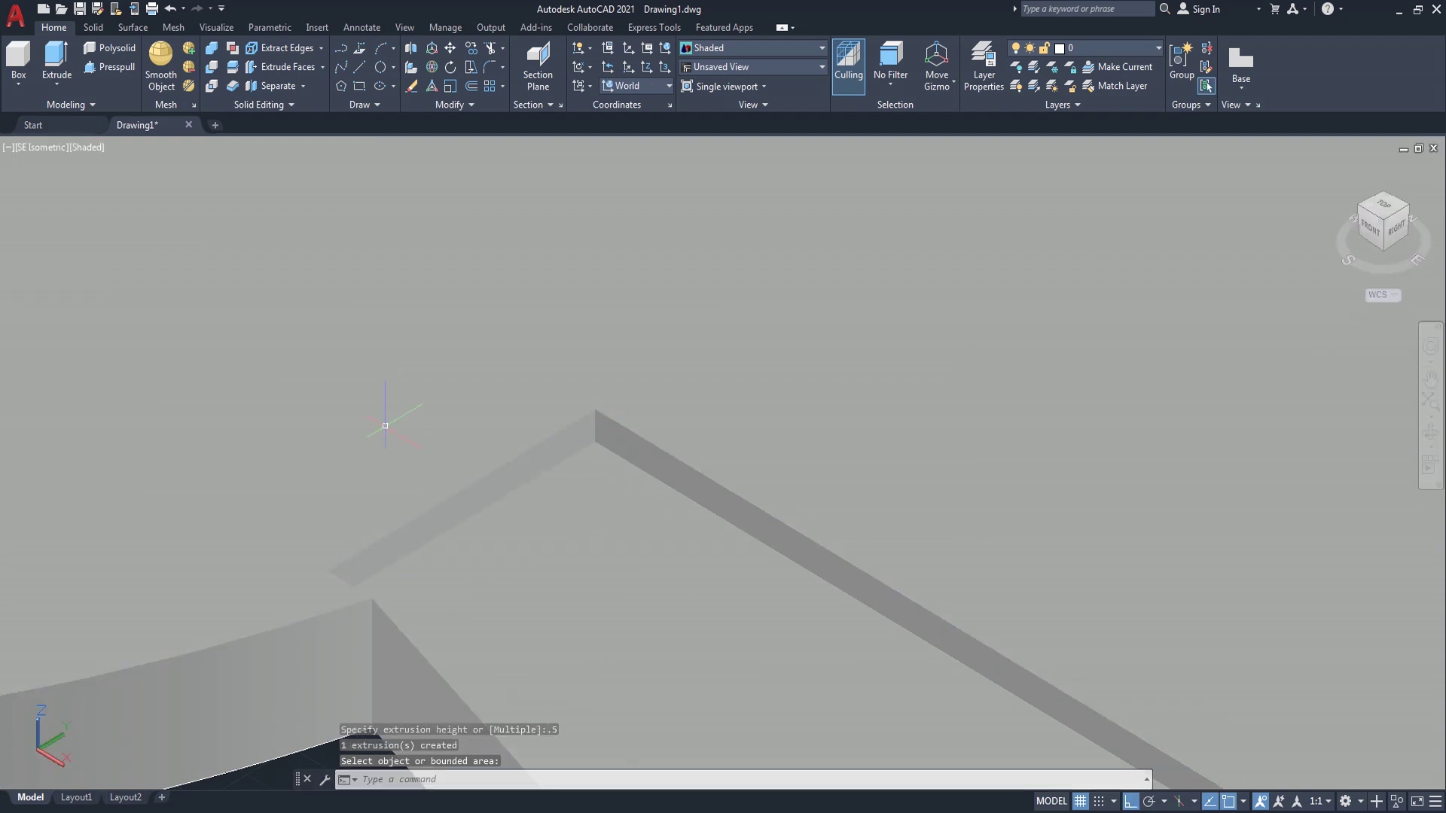
{"action": "type", "text": "f"}
{"action": "key", "text": "Return"}
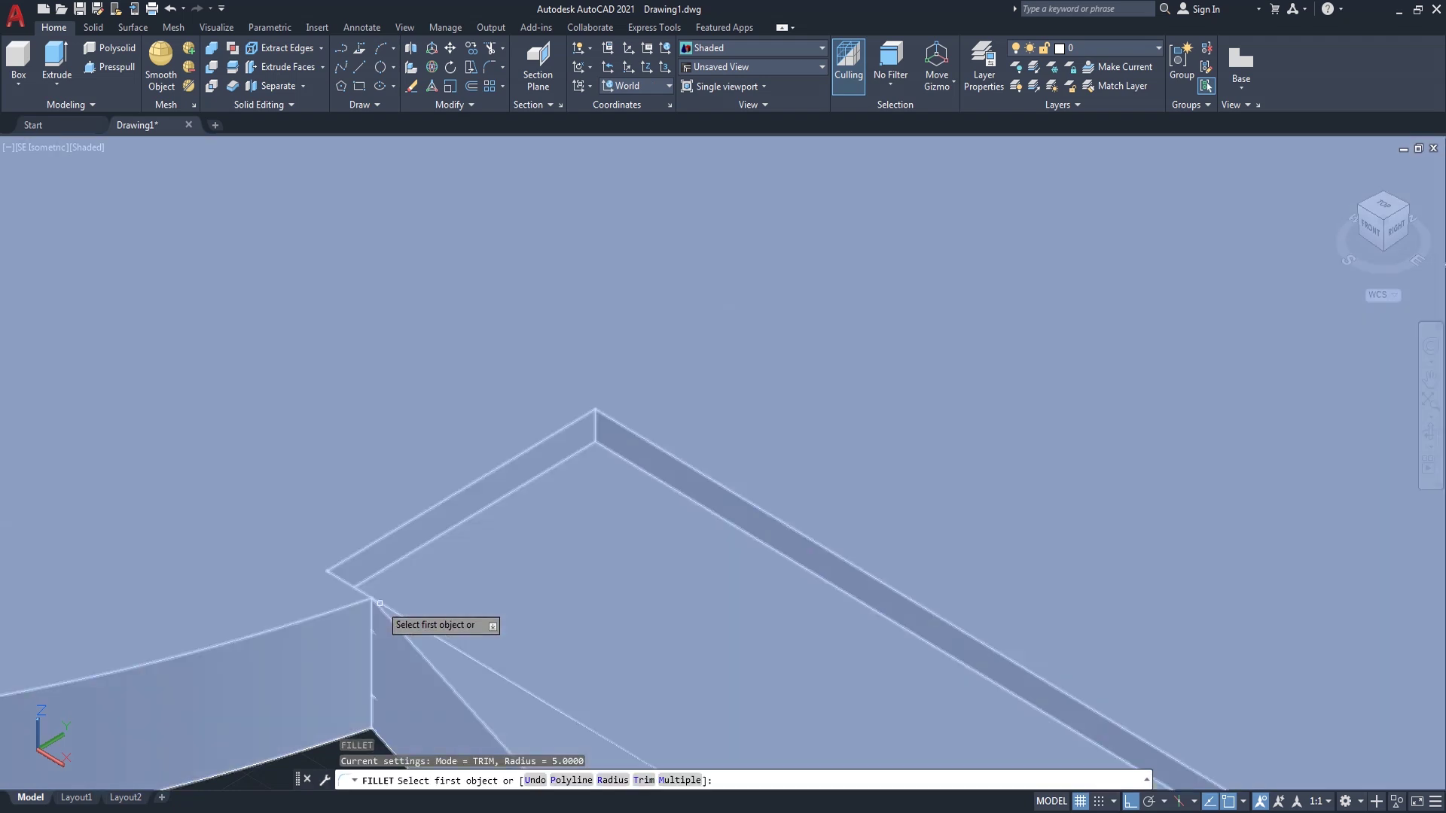
- Fillet the raised strip's top edge with a radius of 1
{"action": "type", "text": "r"}
{"action": "key", "text": "Return"}
{"action": "key", "text": "Return"}
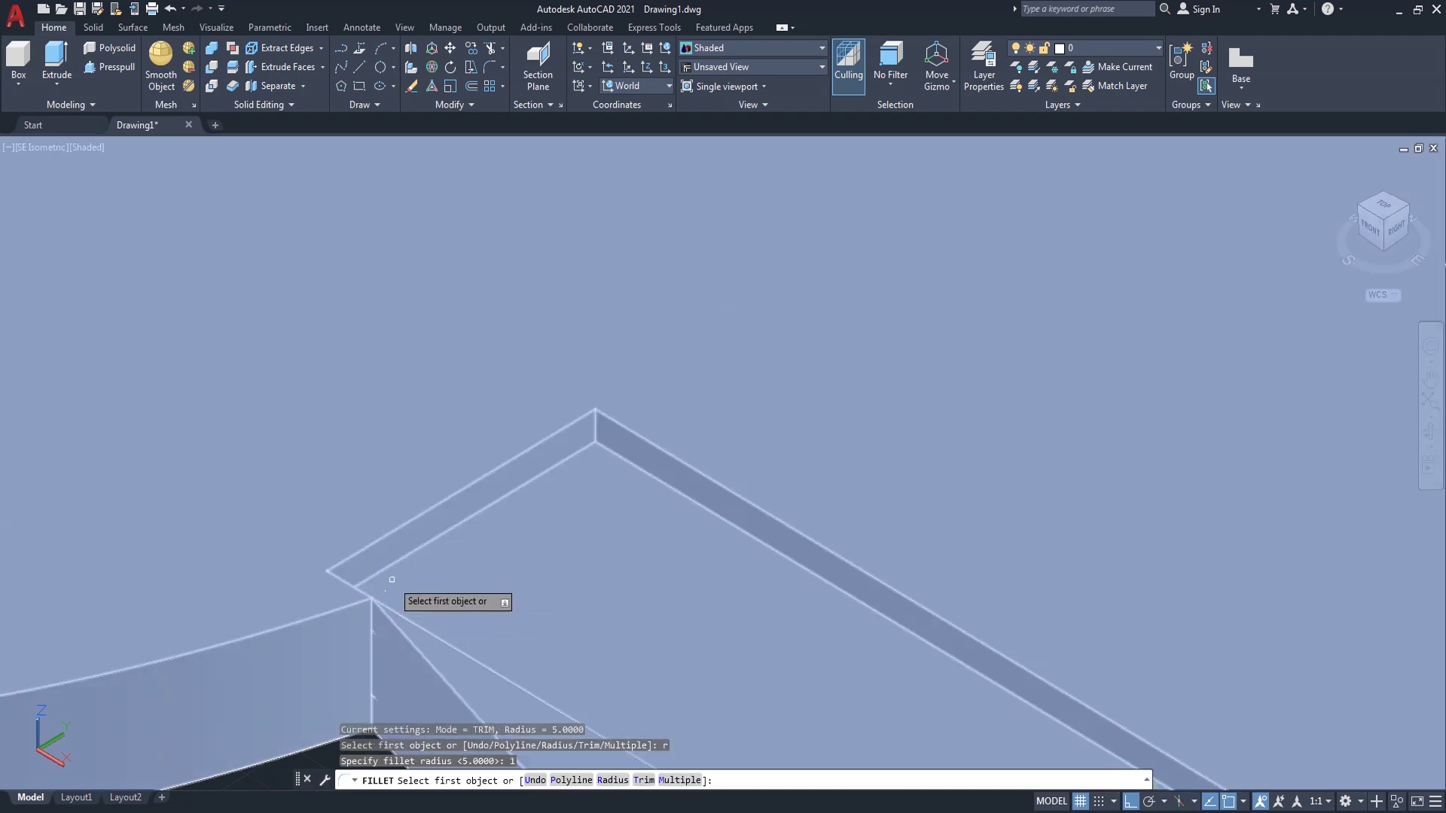
{"action": "left_click", "coordinate": [402, 524]}
{"action": "key", "text": "Return"}
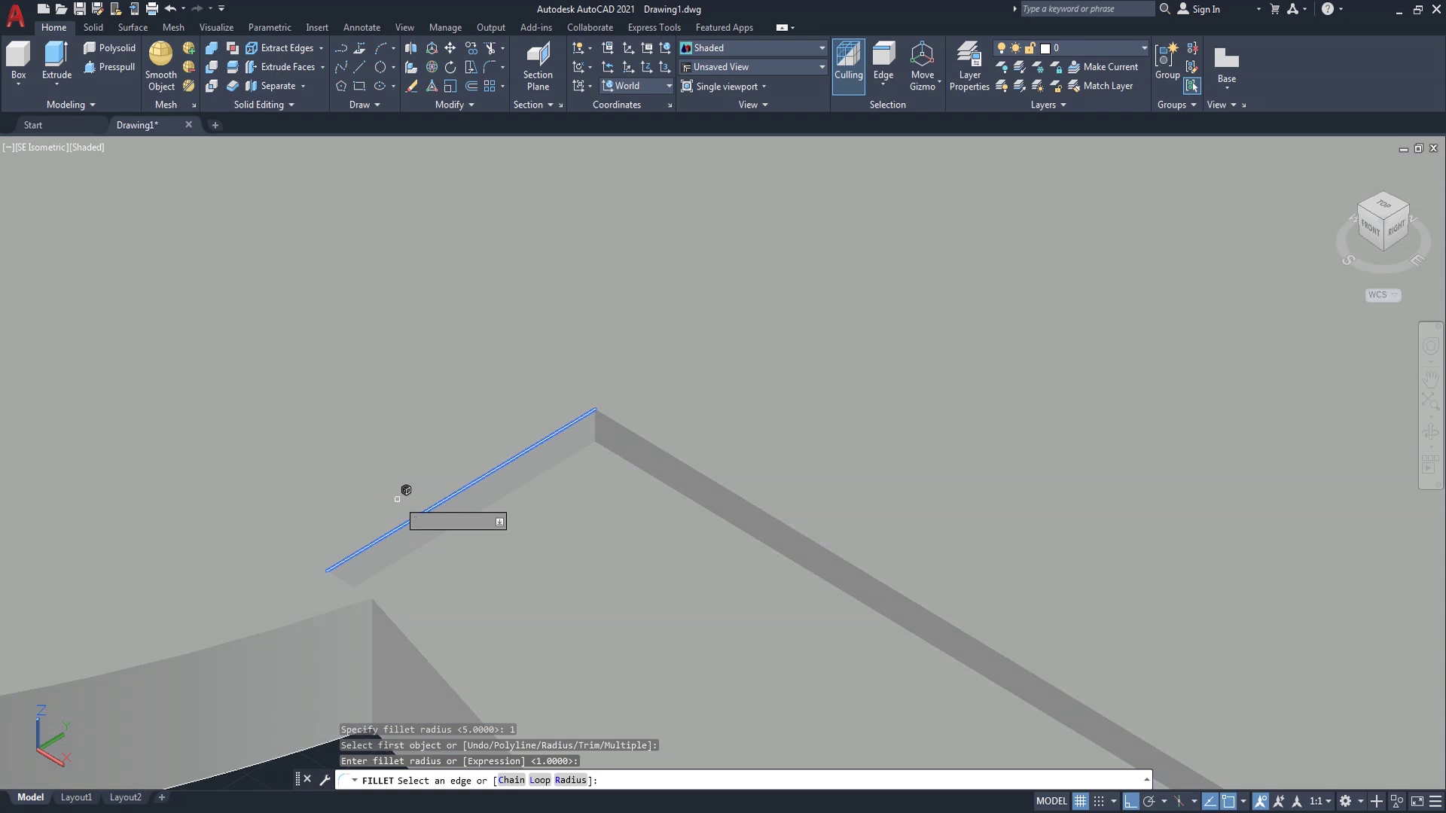
{"action": "key", "text": "Return"}
{"action": "key", "text": "Return"}
{"action": "type", "text": "r"}
{"action": "key", "text": "Return"}
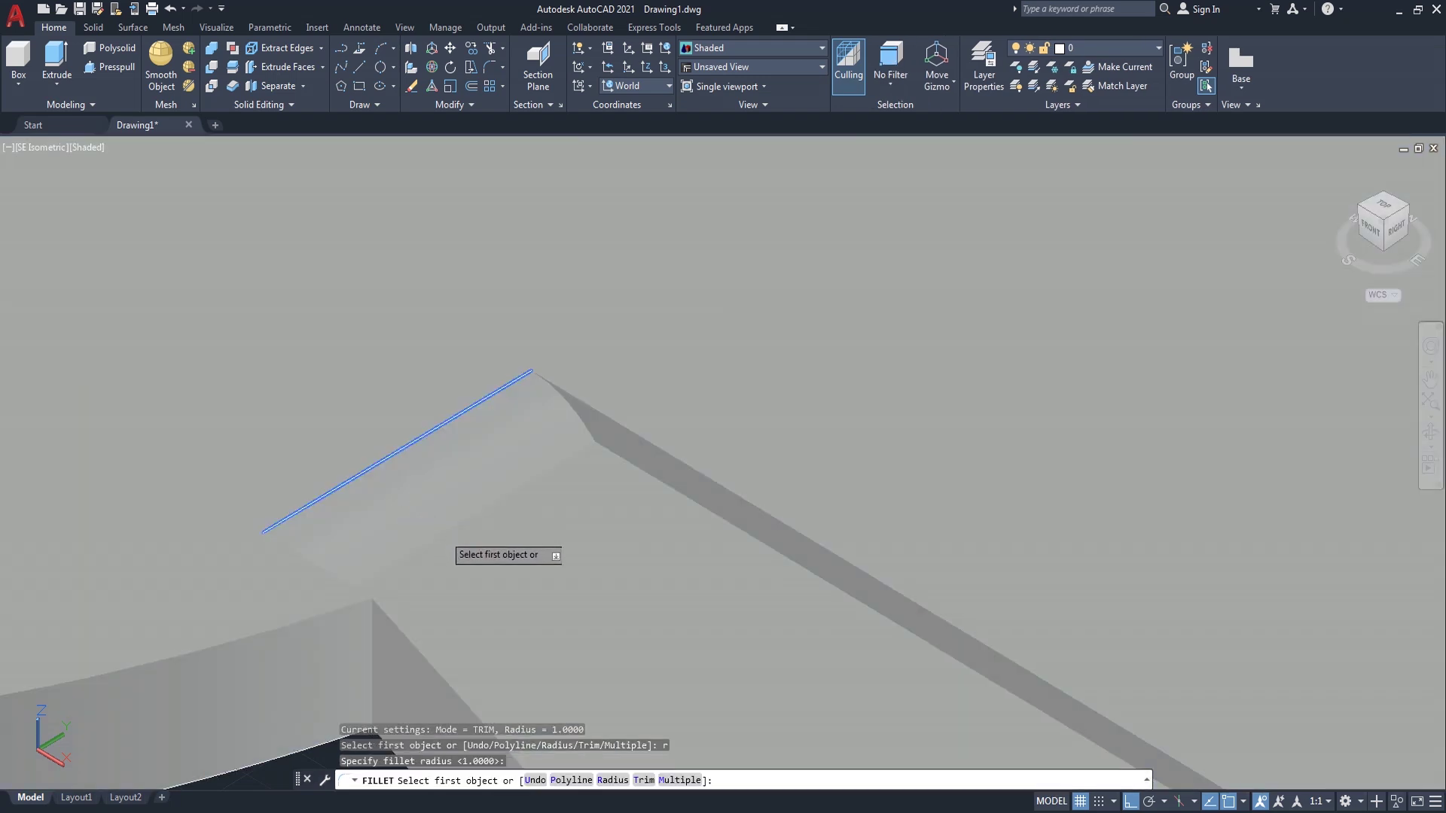
- Fillet a second strip edge with radius 1 and orbit to view from another angle
{"action": "left_click", "coordinate": [484, 507]}
{"action": "key", "text": "Return"}
{"action": "key", "text": "Return"}
{"action": "scroll", "coordinate": [475, 485], "scroll_direction": "down", "scroll_amount": 3}
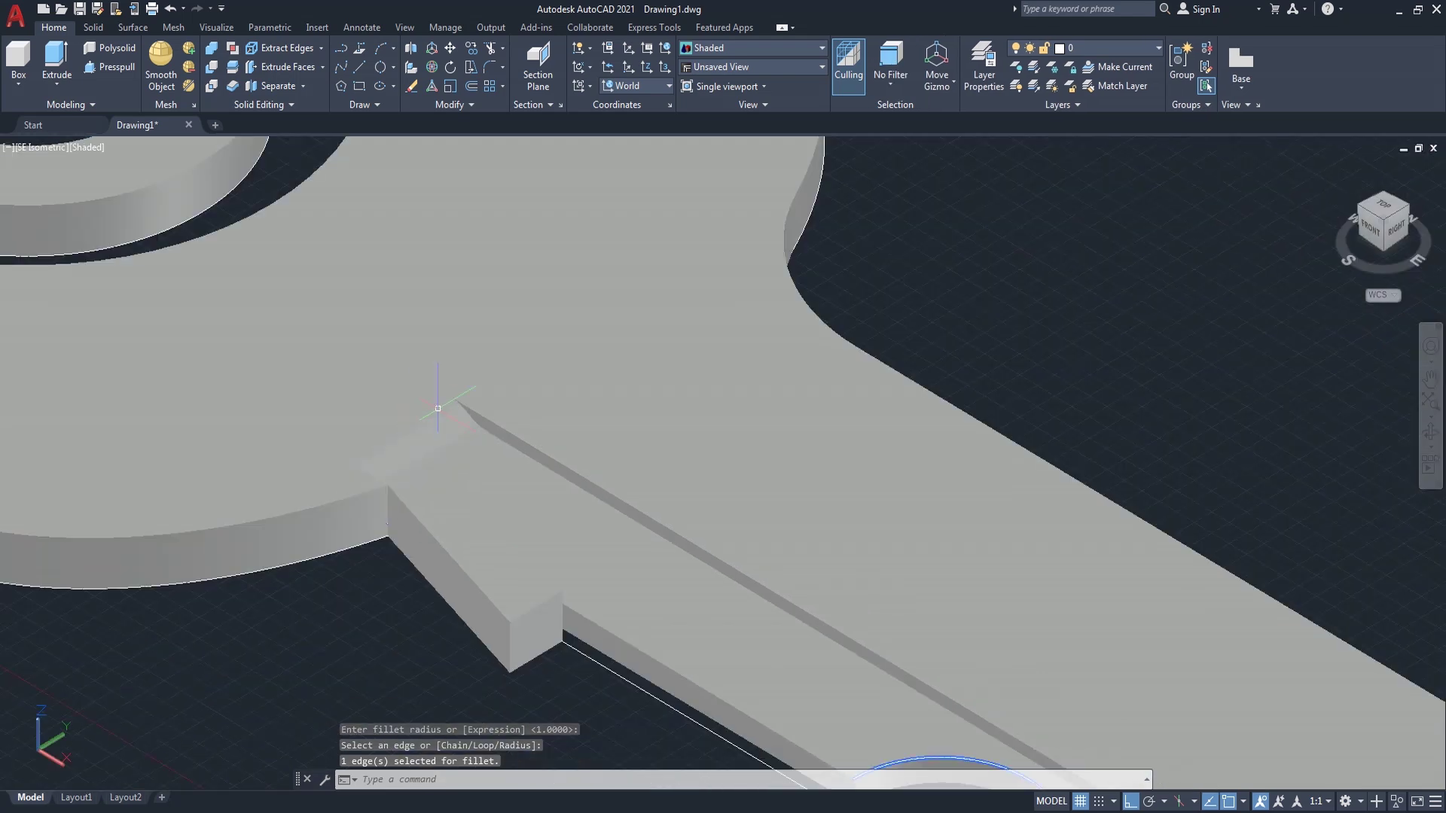
{"action": "mouse_move", "coordinate": [1383, 223]}
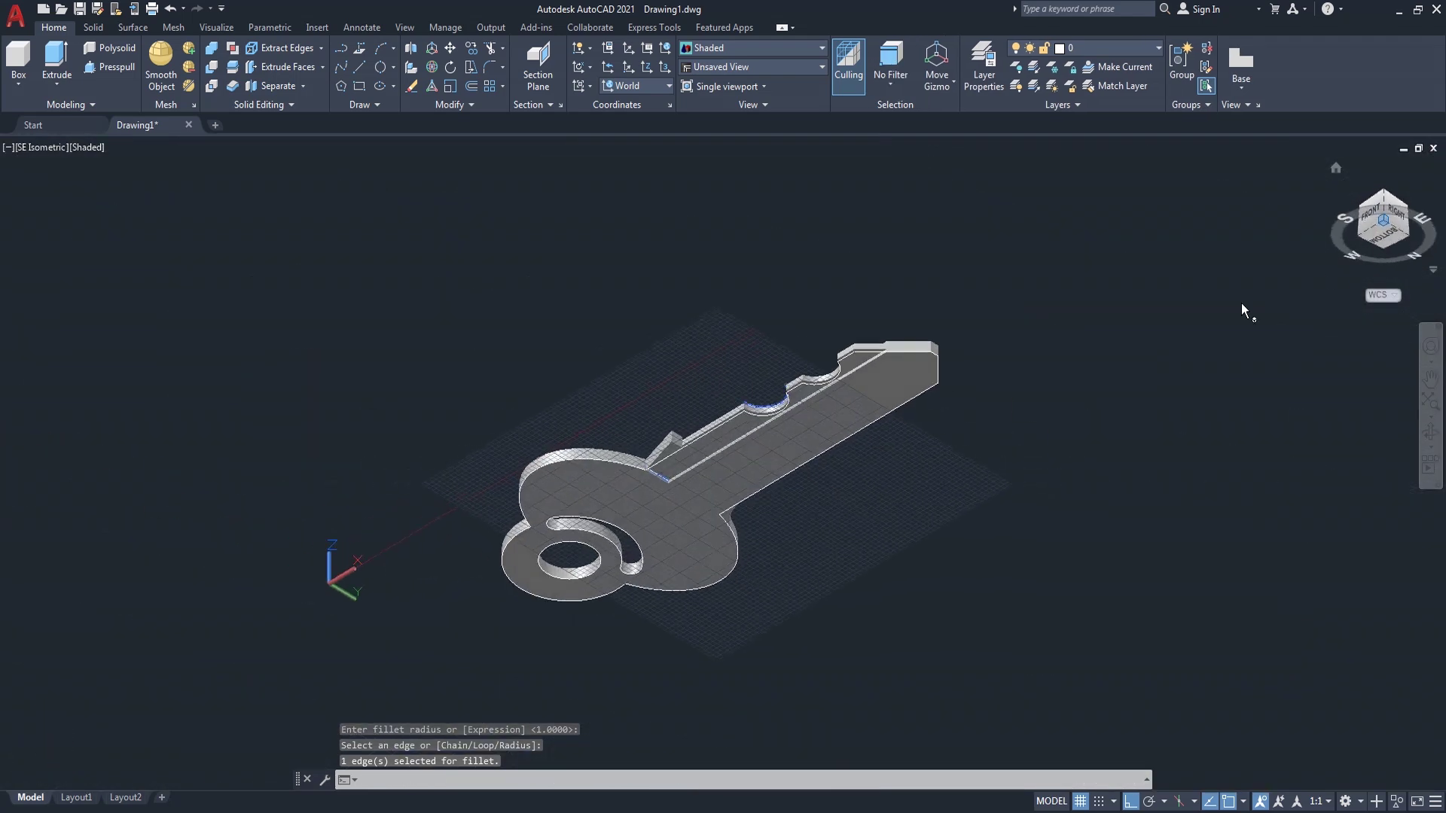
{"action": "left_click_drag", "start_coordinate": [1384, 252], "coordinate": [1318, 269]}
{"action": "key", "text": "Return"}
{"action": "scroll", "coordinate": [723, 452], "scroll_direction": "up", "scroll_amount": 5}
{"action": "left_click", "coordinate": [683, 470]}
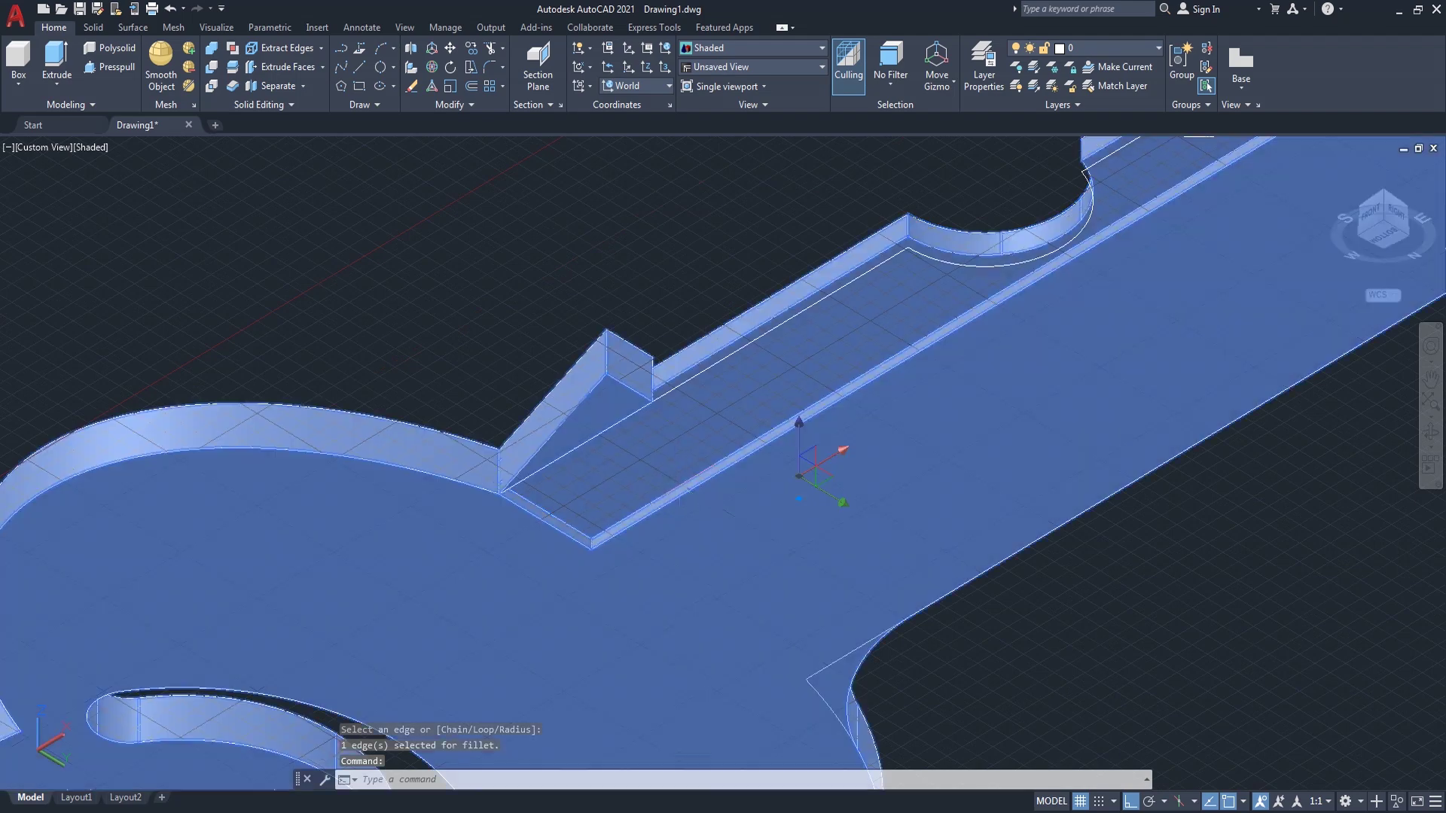
{"action": "key", "text": "Escape"}
{"action": "left_click", "coordinate": [109, 66]}
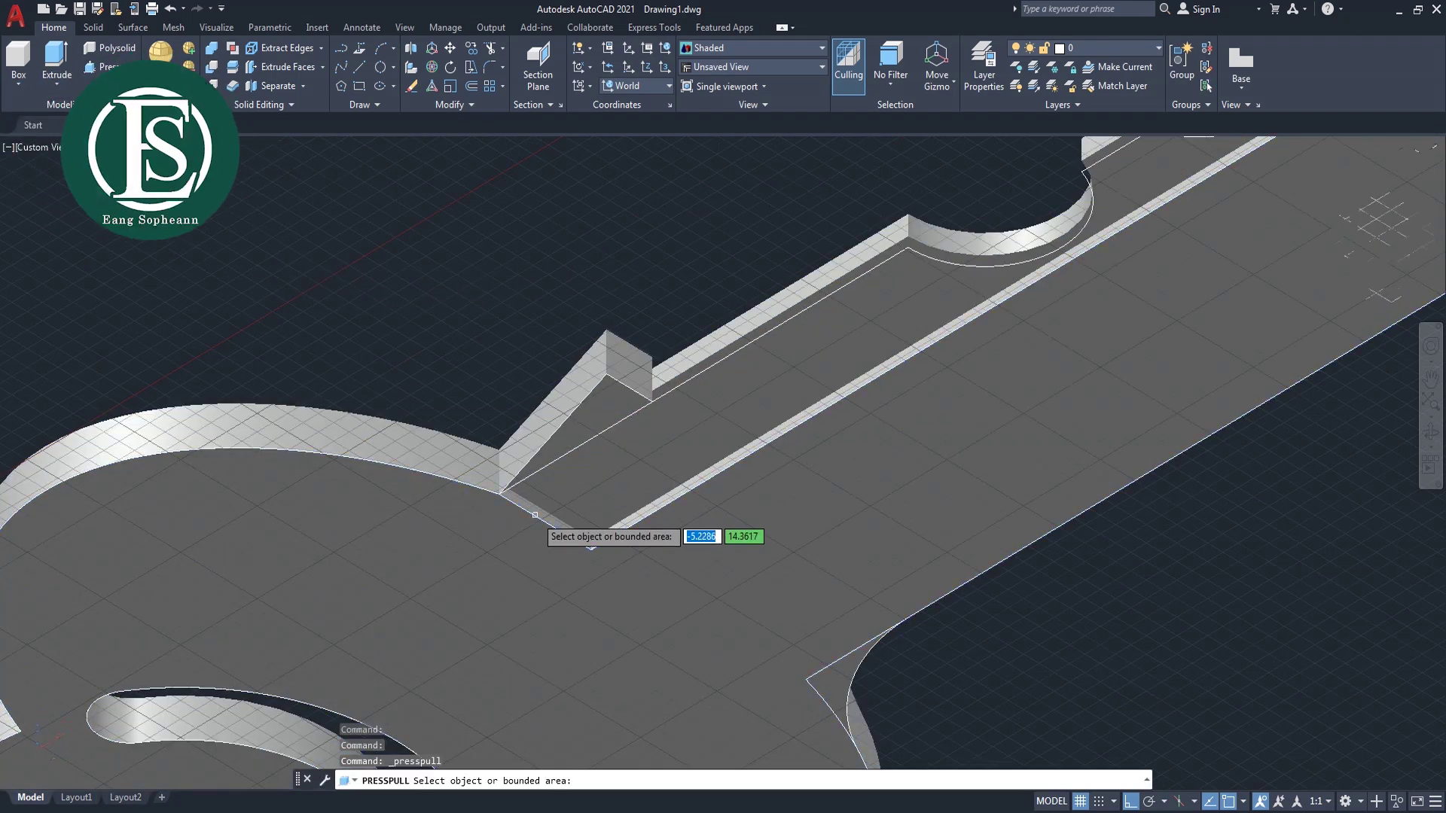
- Press-pull the thin edge face near the head by 0.5
{"action": "scroll", "coordinate": [535, 513], "scroll_direction": "up", "scroll_amount": 3}
{"action": "left_click", "coordinate": [536, 515]}
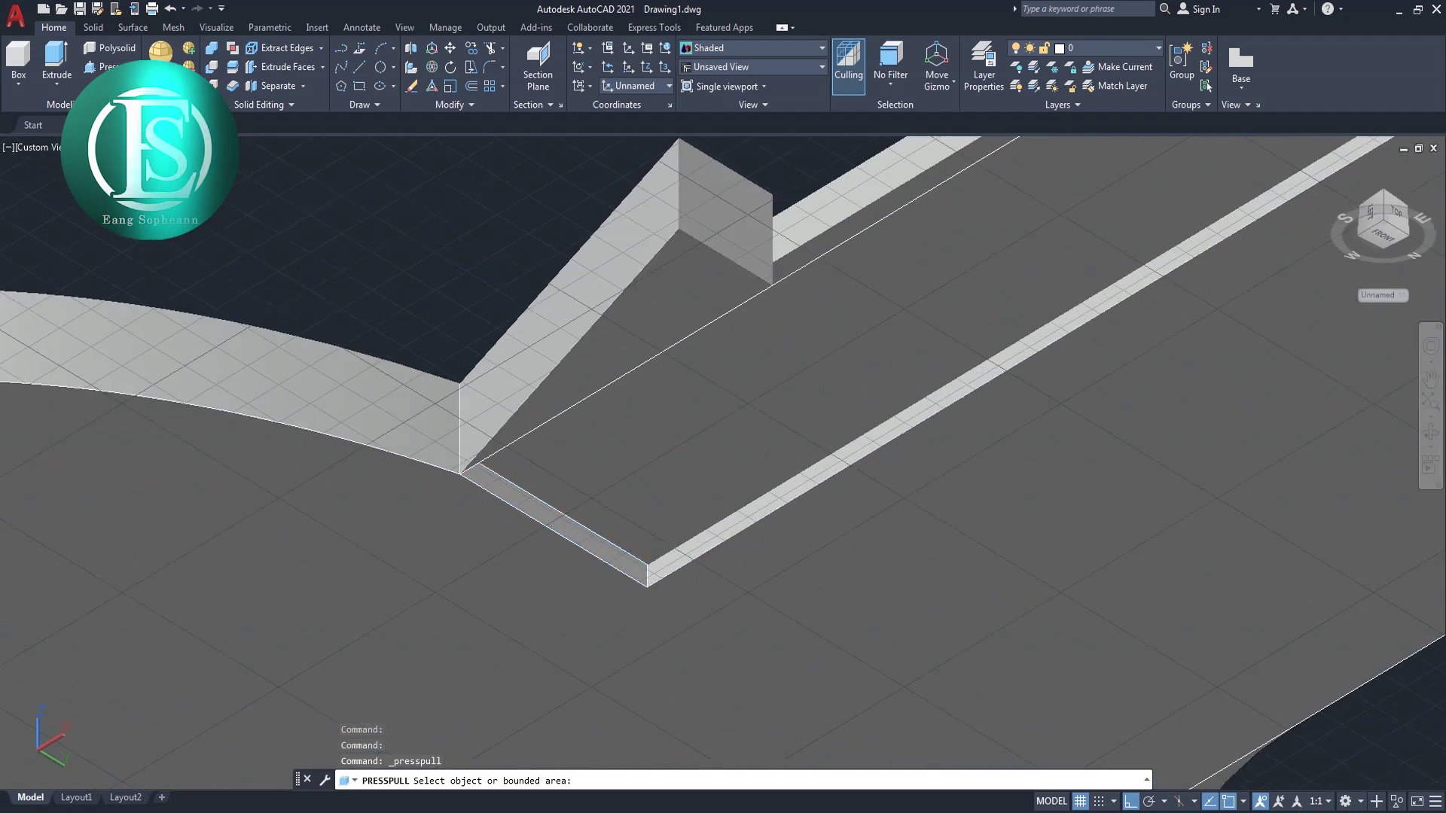
{"action": "type", "text": ".5"}
{"action": "key", "text": "Return"}
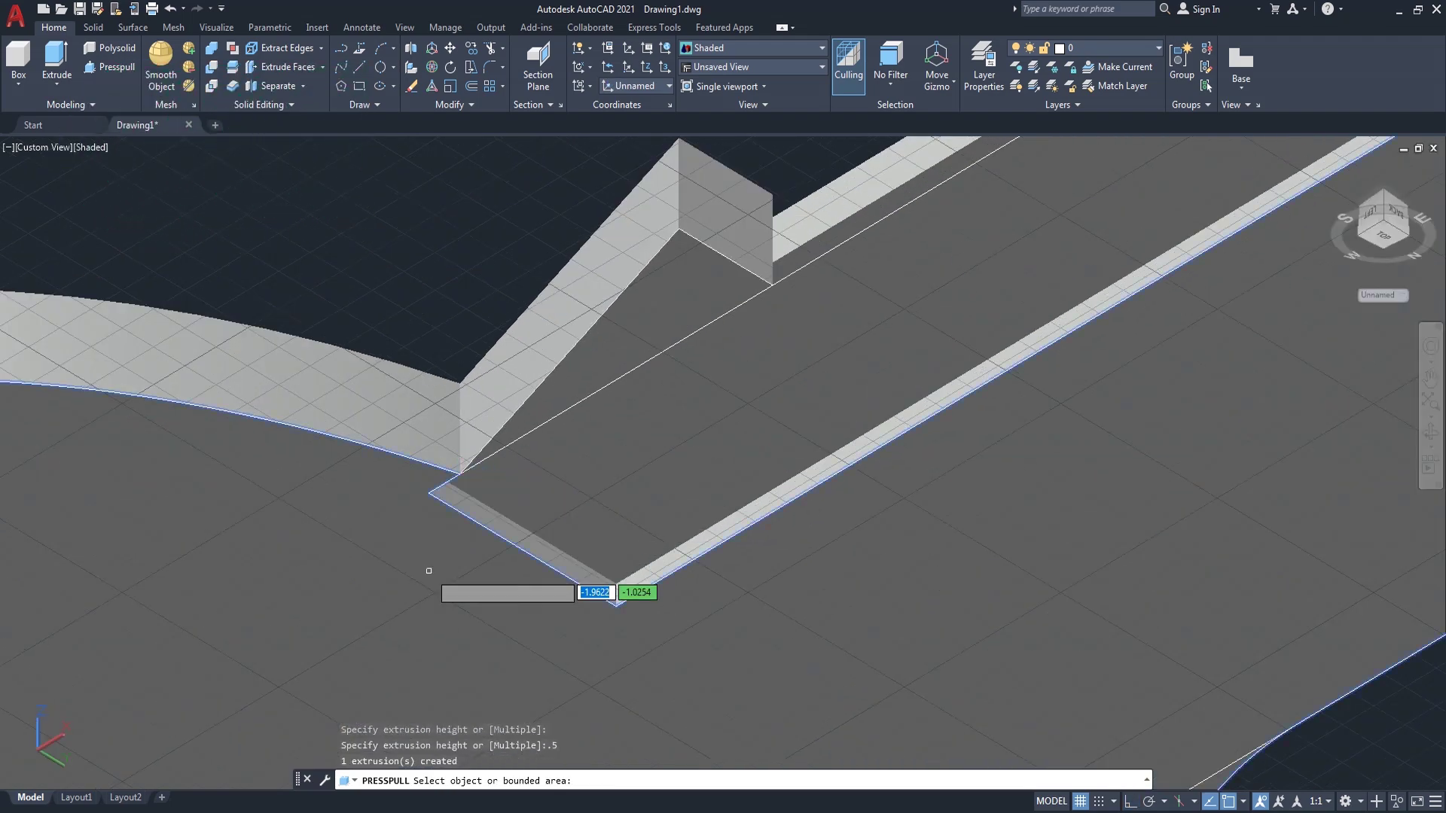
{"action": "key", "text": "Return"}
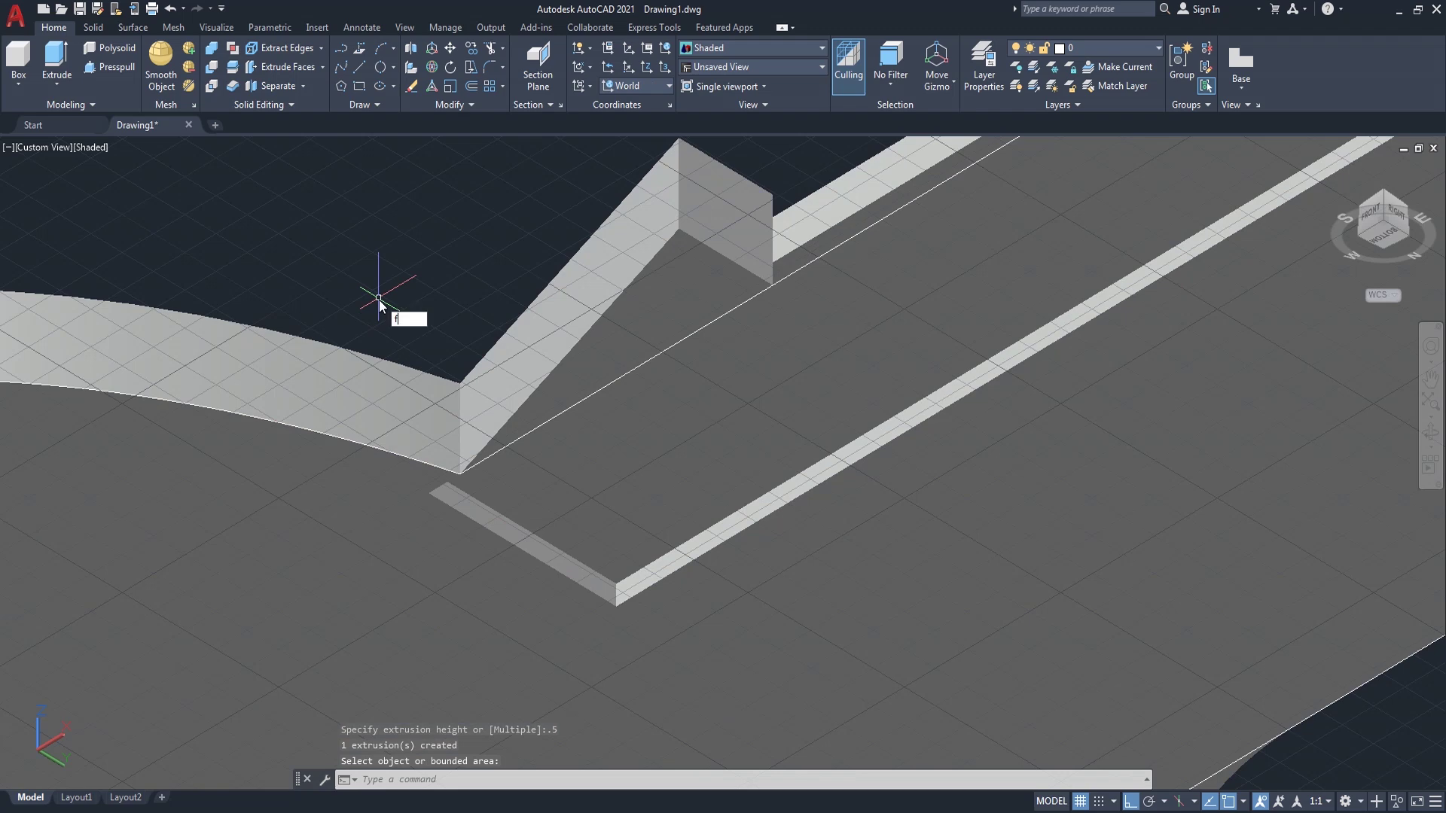
- Fillet both groove edges where the blade meets the head with radius 1
{"action": "key", "text": "Return"}
{"action": "type", "text": "r"}
{"action": "key", "text": "Return"}
{"action": "key", "text": "Return"}
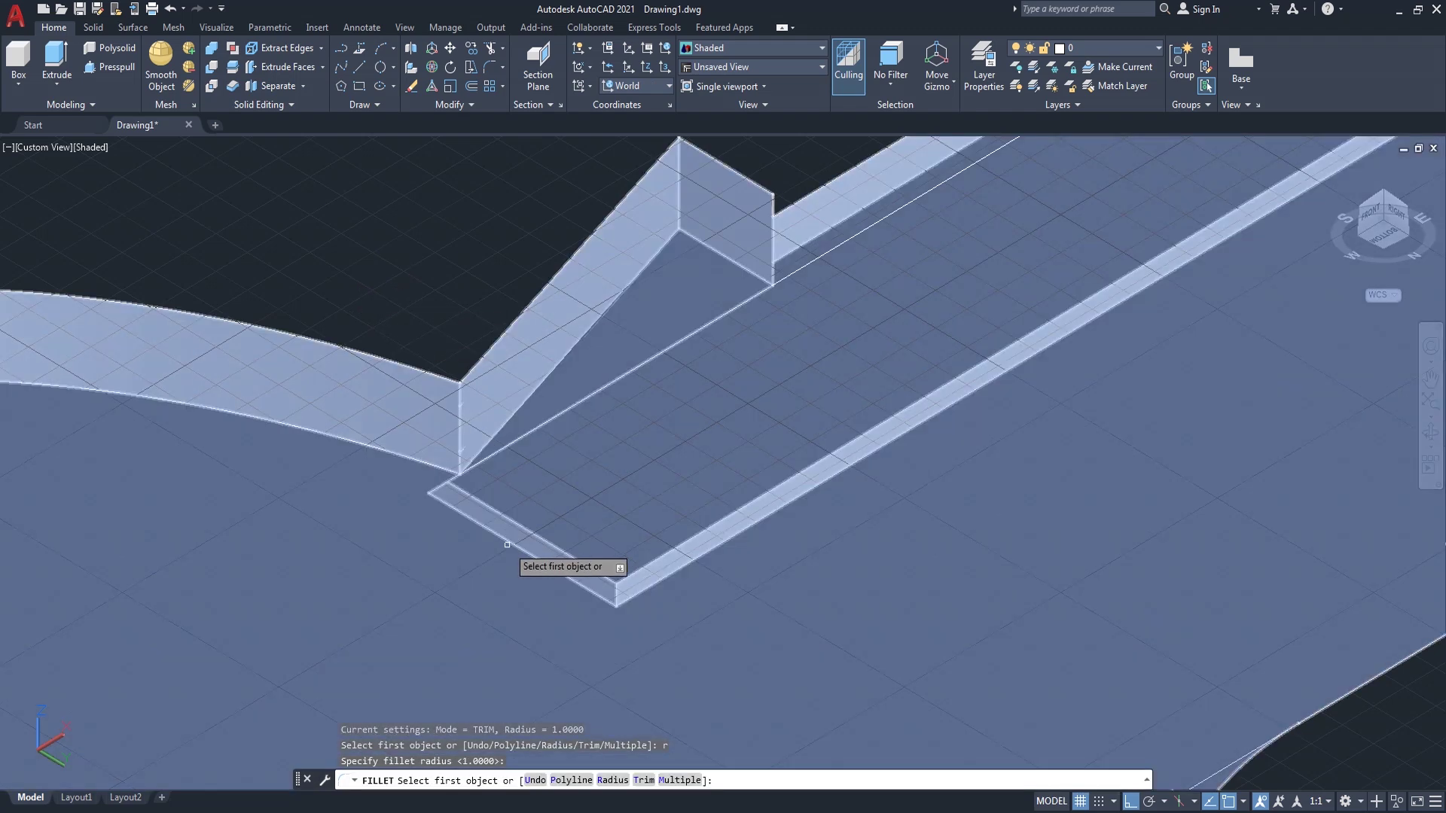
{"action": "left_click", "coordinate": [507, 546]}
{"action": "key", "text": "Return"}
{"action": "key", "text": "Return"}
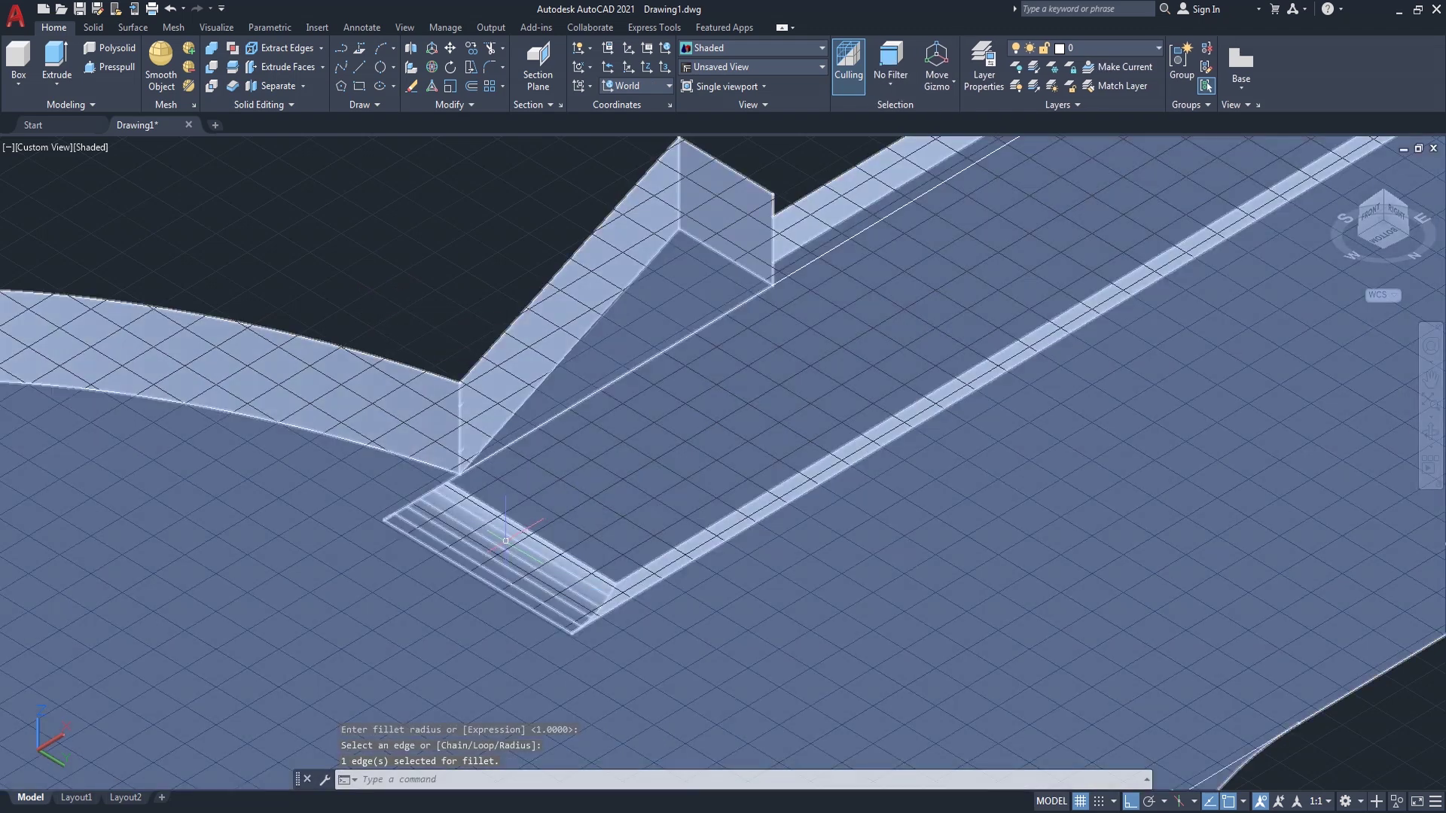
{"action": "key", "text": "Return"}
{"action": "right_click", "coordinate": [388, 311]}
{"action": "left_click", "coordinate": [452, 320]}
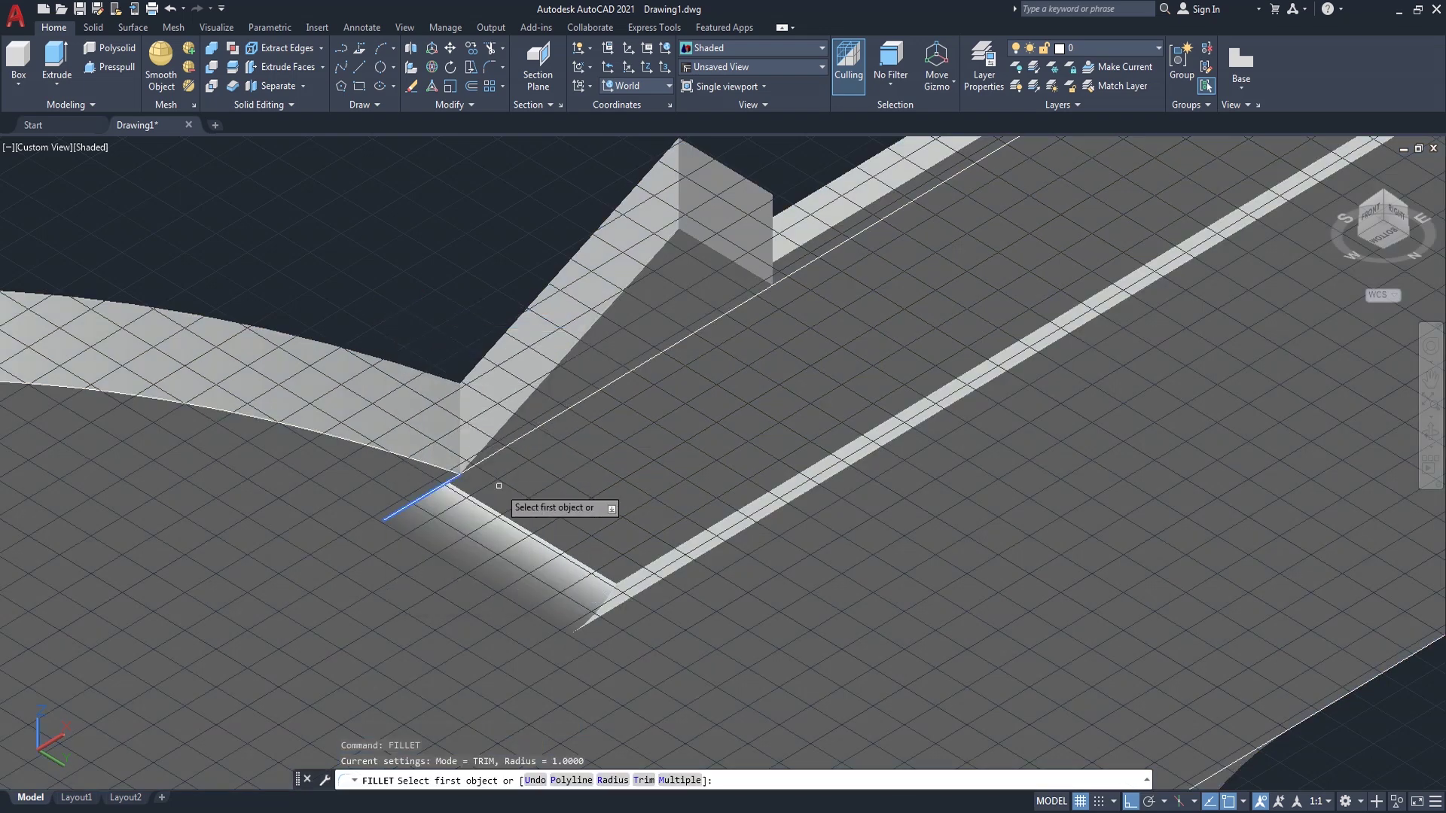
{"action": "left_click", "coordinate": [510, 520]}
{"action": "key", "text": "Return"}
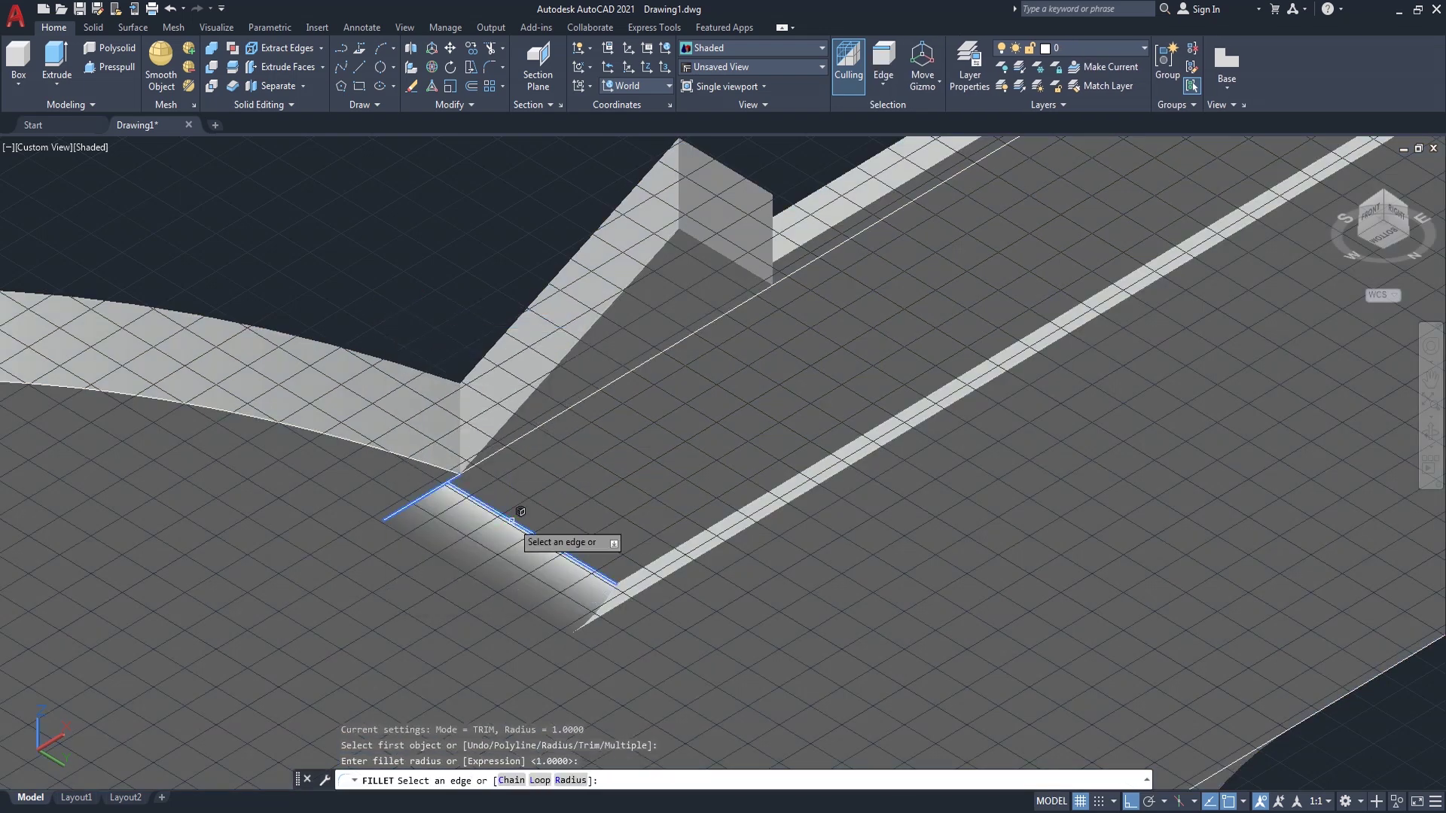
{"action": "key", "text": "Return"}
{"action": "scroll", "coordinate": [476, 577], "scroll_direction": "down", "scroll_amount": 2}
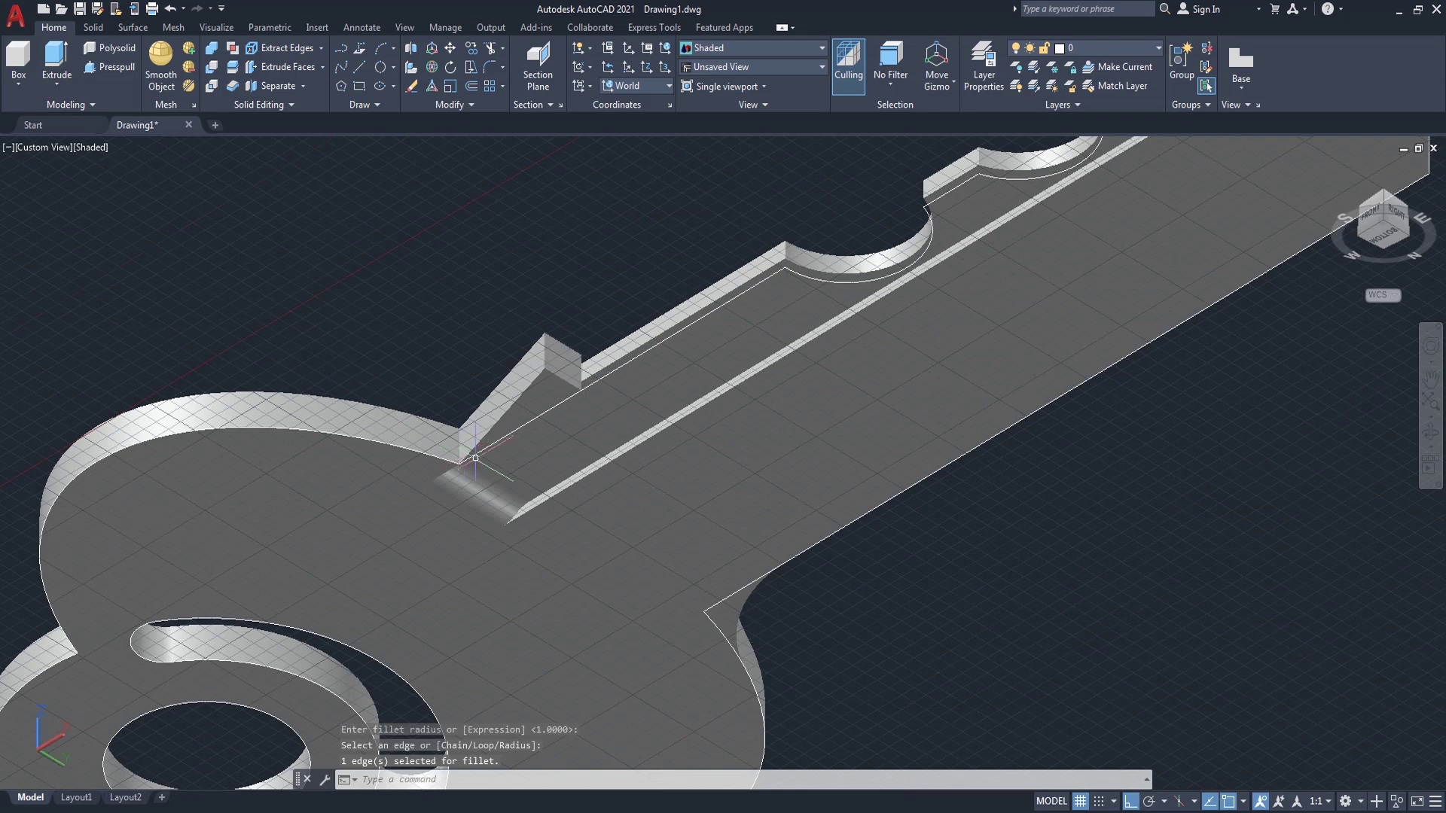
{"action": "scroll", "coordinate": [527, 512], "scroll_direction": "down", "scroll_amount": 2}
{"action": "scroll", "coordinate": [585, 449], "scroll_direction": "down", "scroll_amount": 1}
{"action": "scroll", "coordinate": [584, 449], "scroll_direction": "down", "scroll_amount": 2}
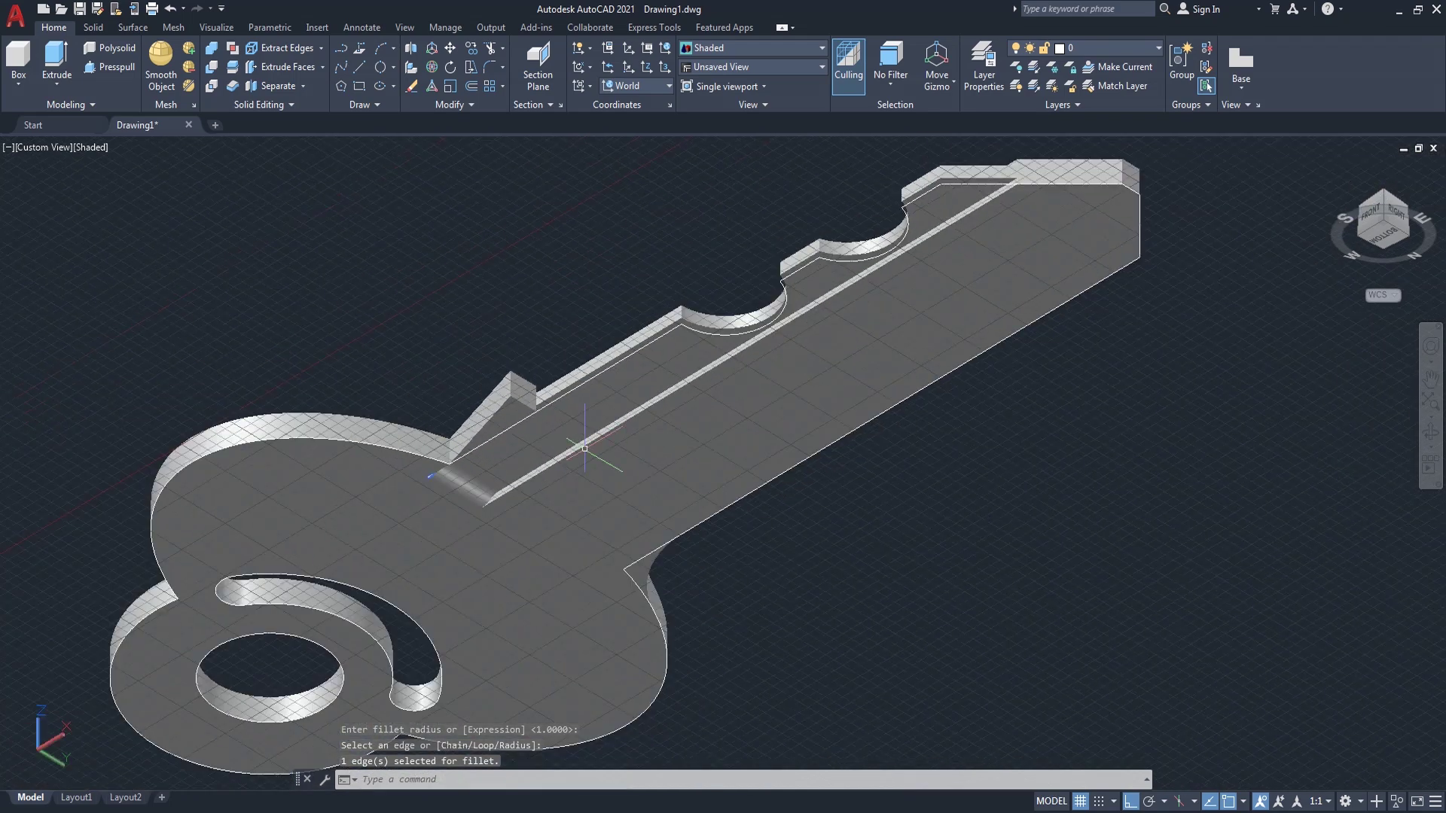
{"action": "scroll", "coordinate": [585, 451], "scroll_direction": "down", "scroll_amount": 1}
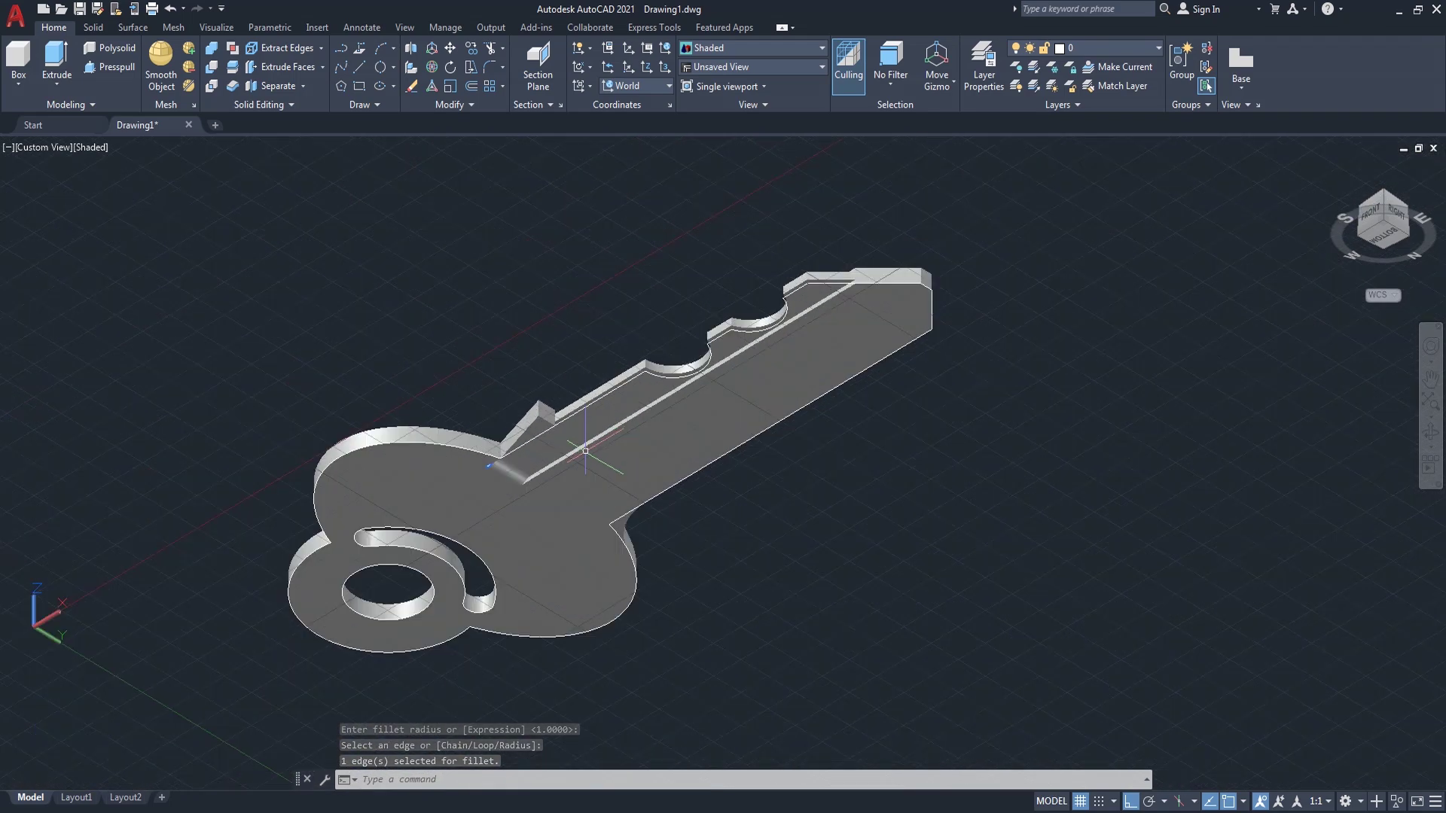
{"action": "left_click", "coordinate": [1384, 190]}
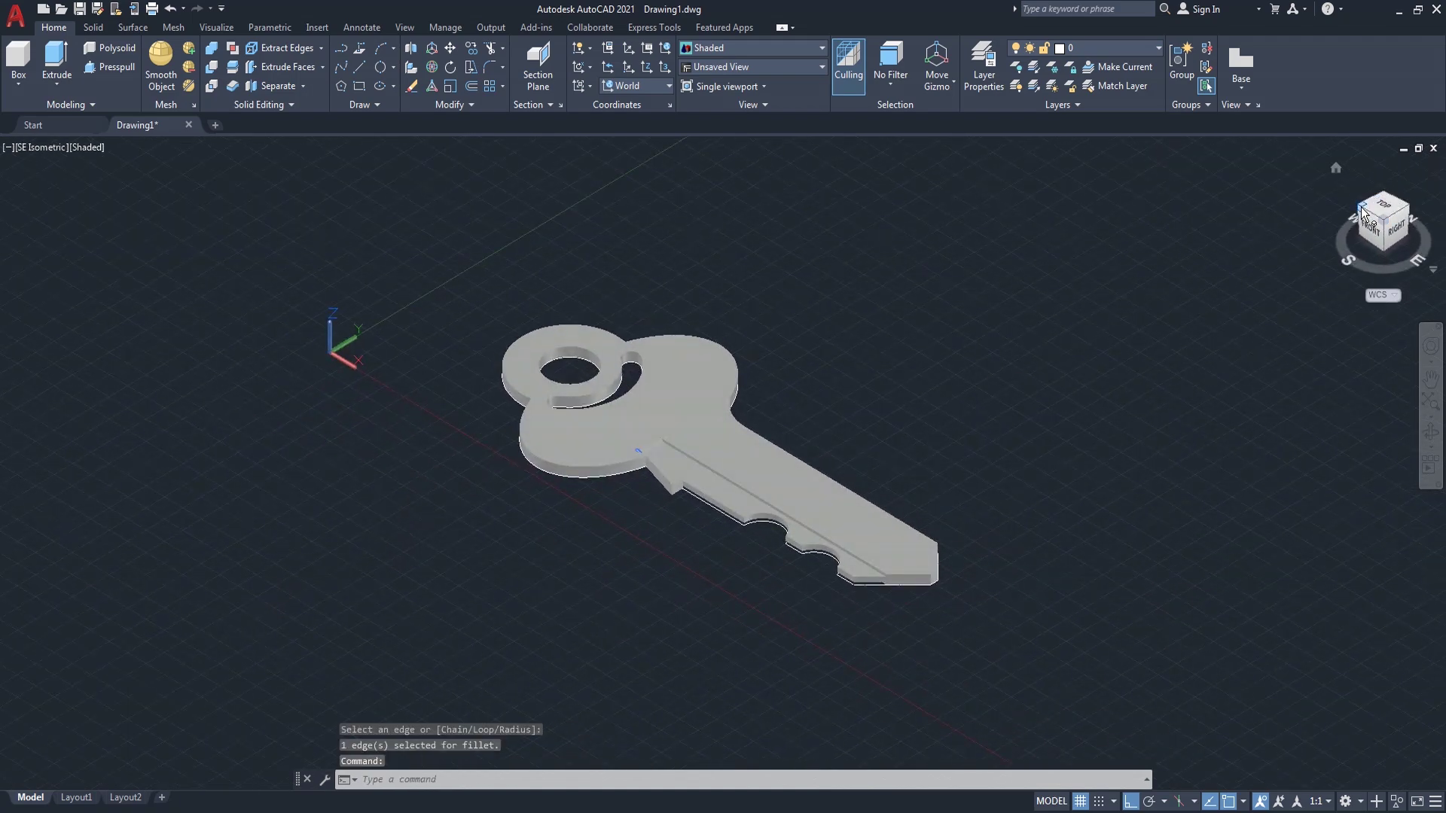
- In Top view, draw a 32 by 2 rectangle starting just above the blade
{"action": "left_click", "coordinate": [1359, 206]}
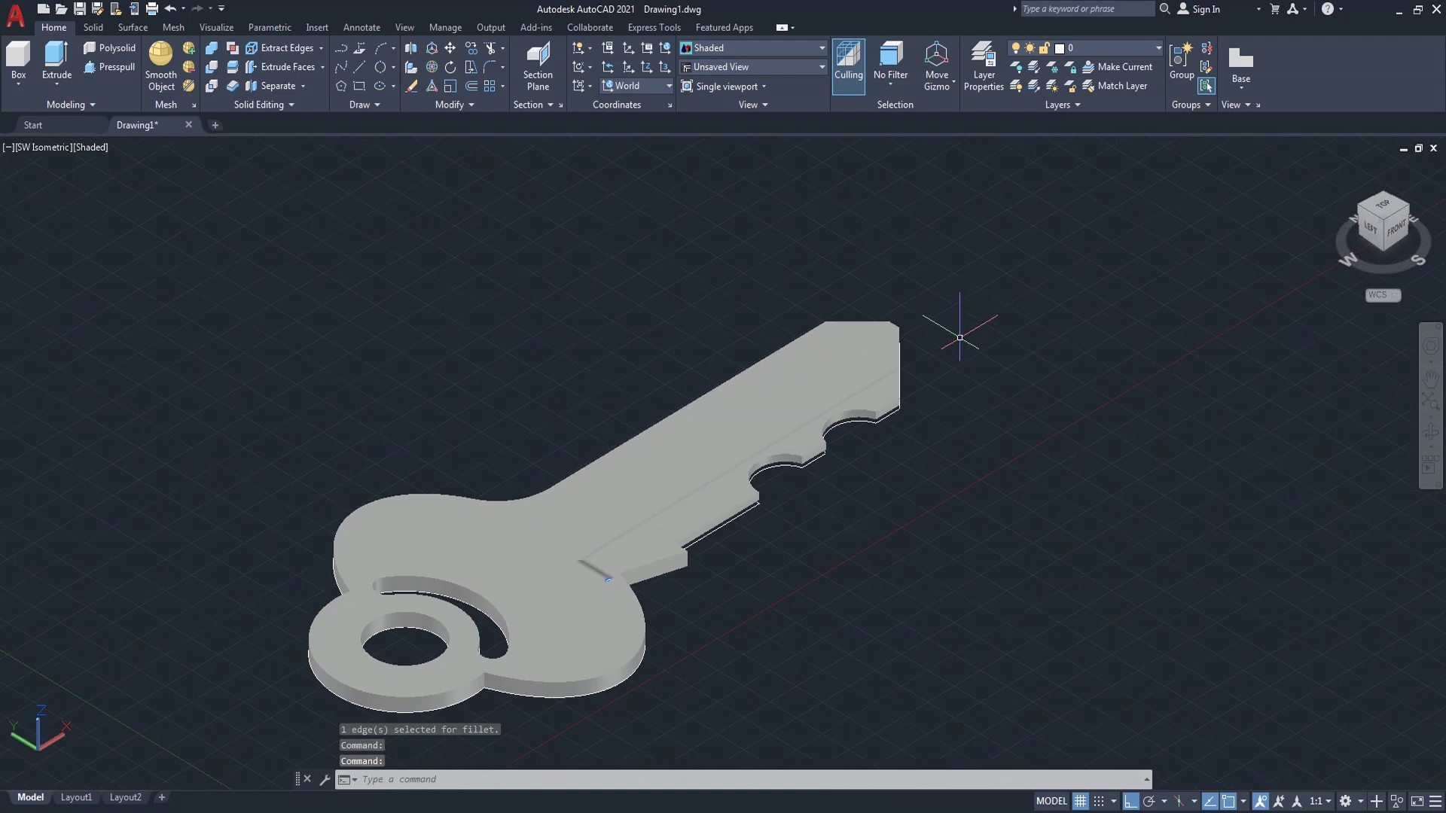
{"action": "left_click", "coordinate": [1385, 208]}
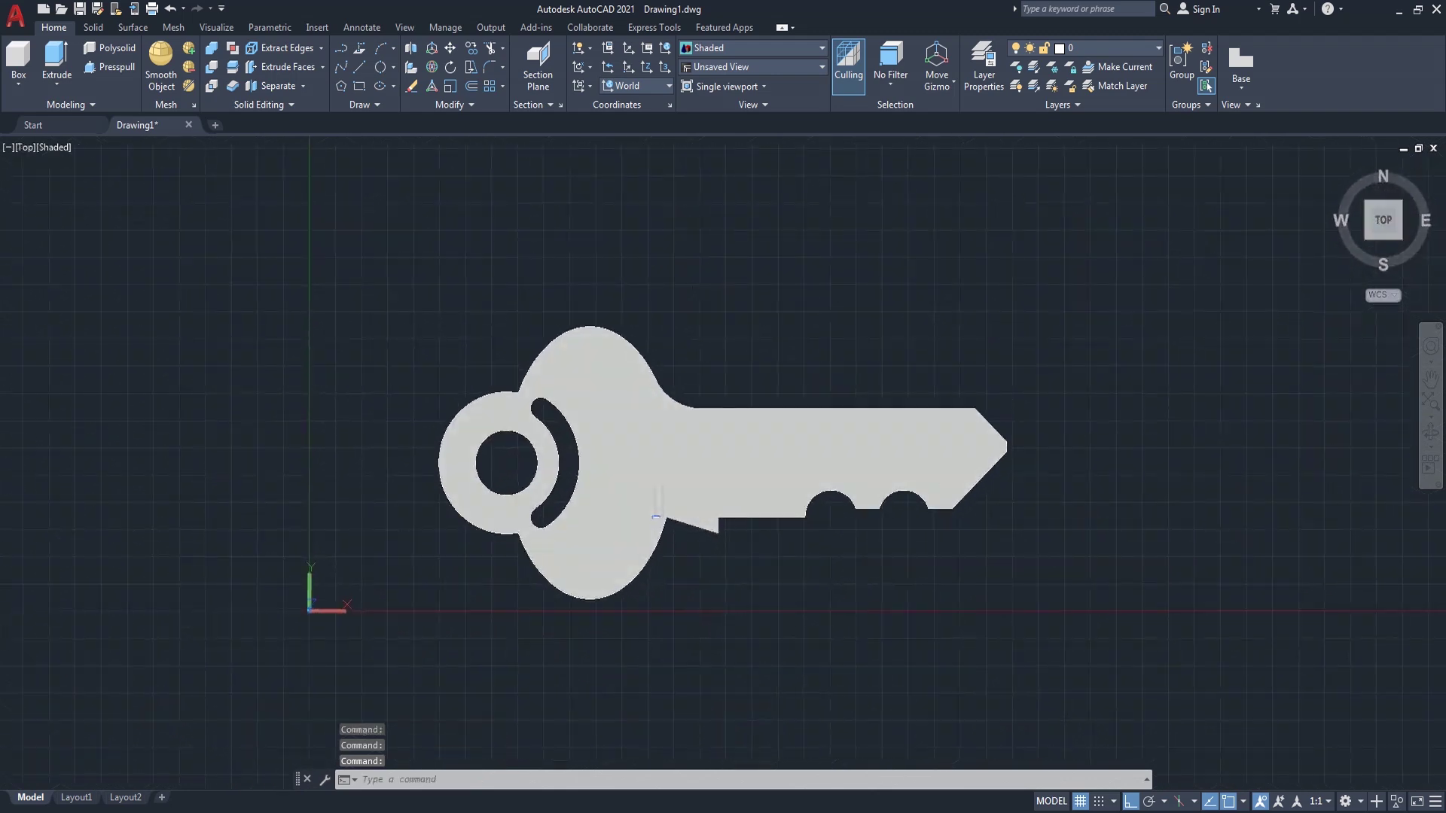
{"action": "scroll", "coordinate": [944, 294], "scroll_direction": "up", "scroll_amount": 2}
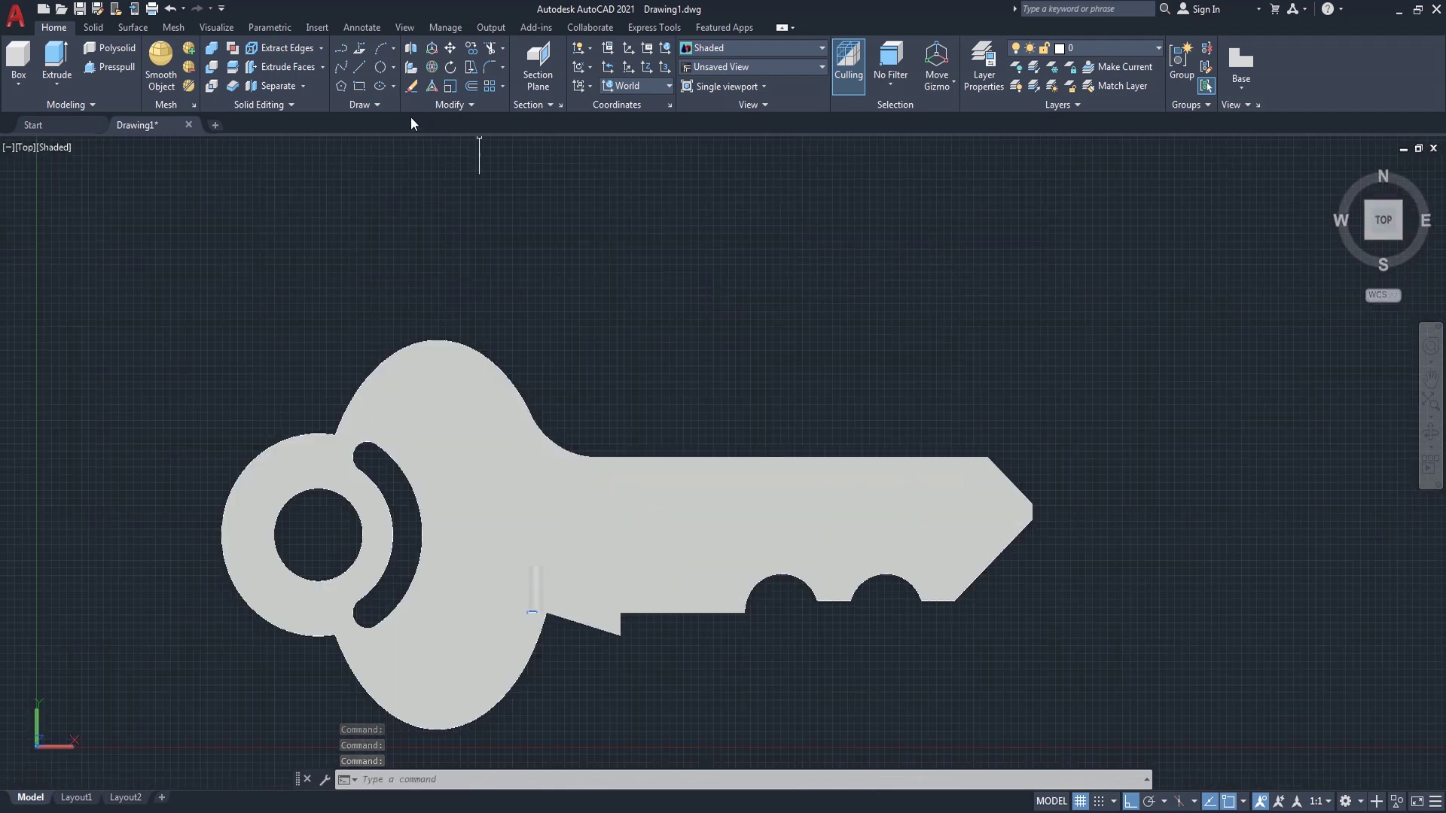
{"action": "left_click", "coordinate": [359, 87]}
{"action": "left_click", "coordinate": [567, 332]}
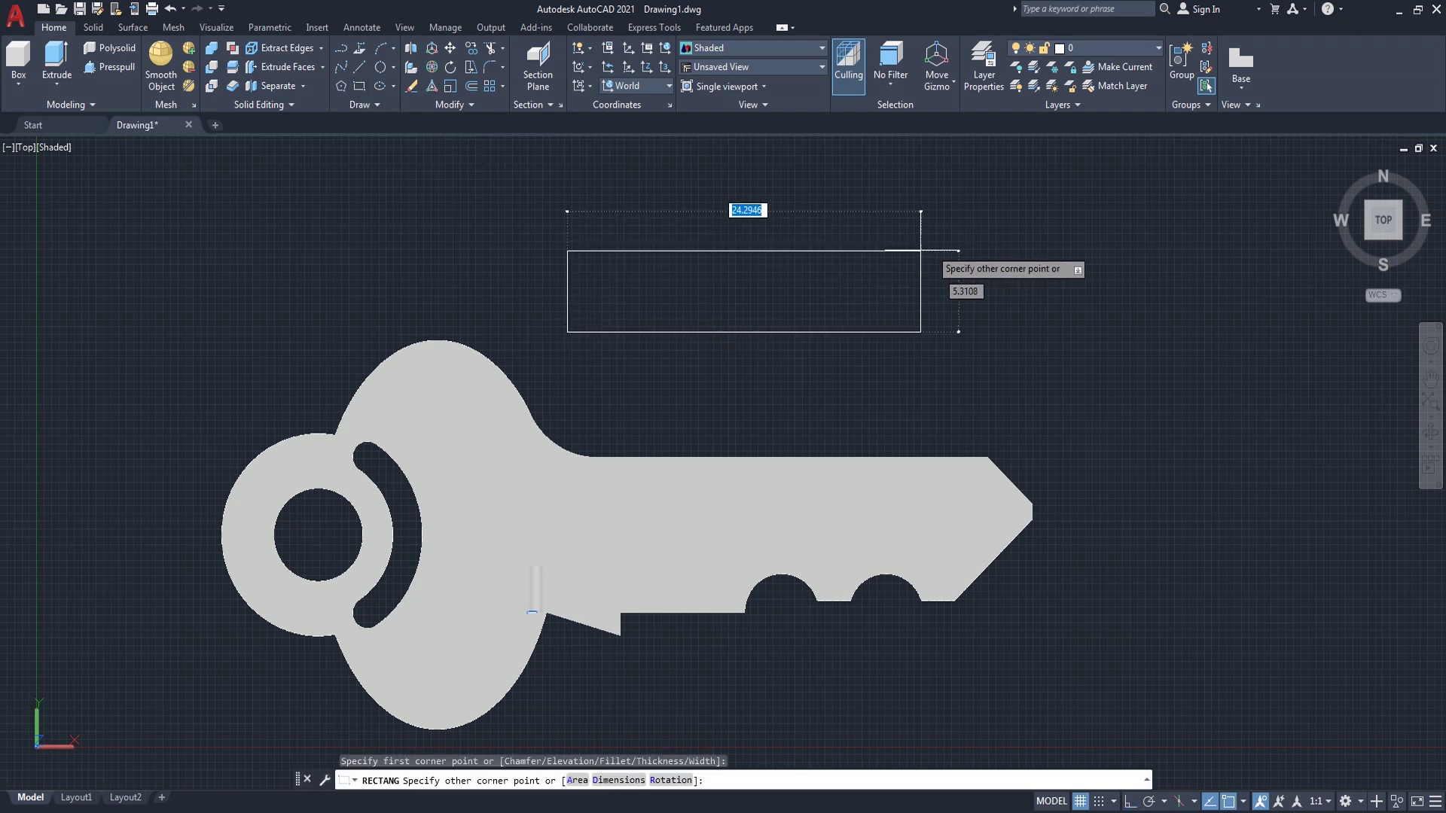
{"action": "key", "text": "Tab"}
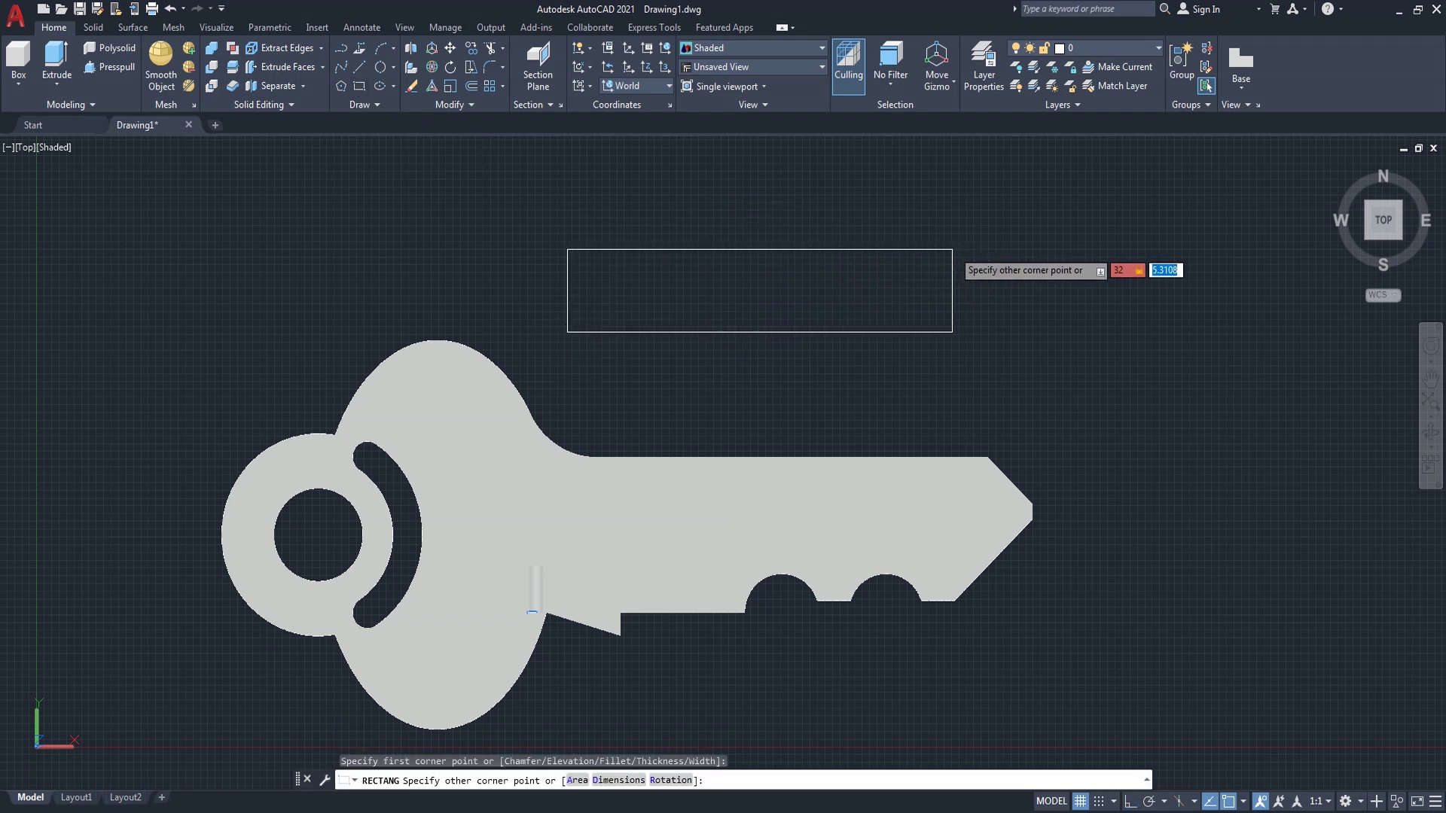
{"action": "key", "text": "Return"}
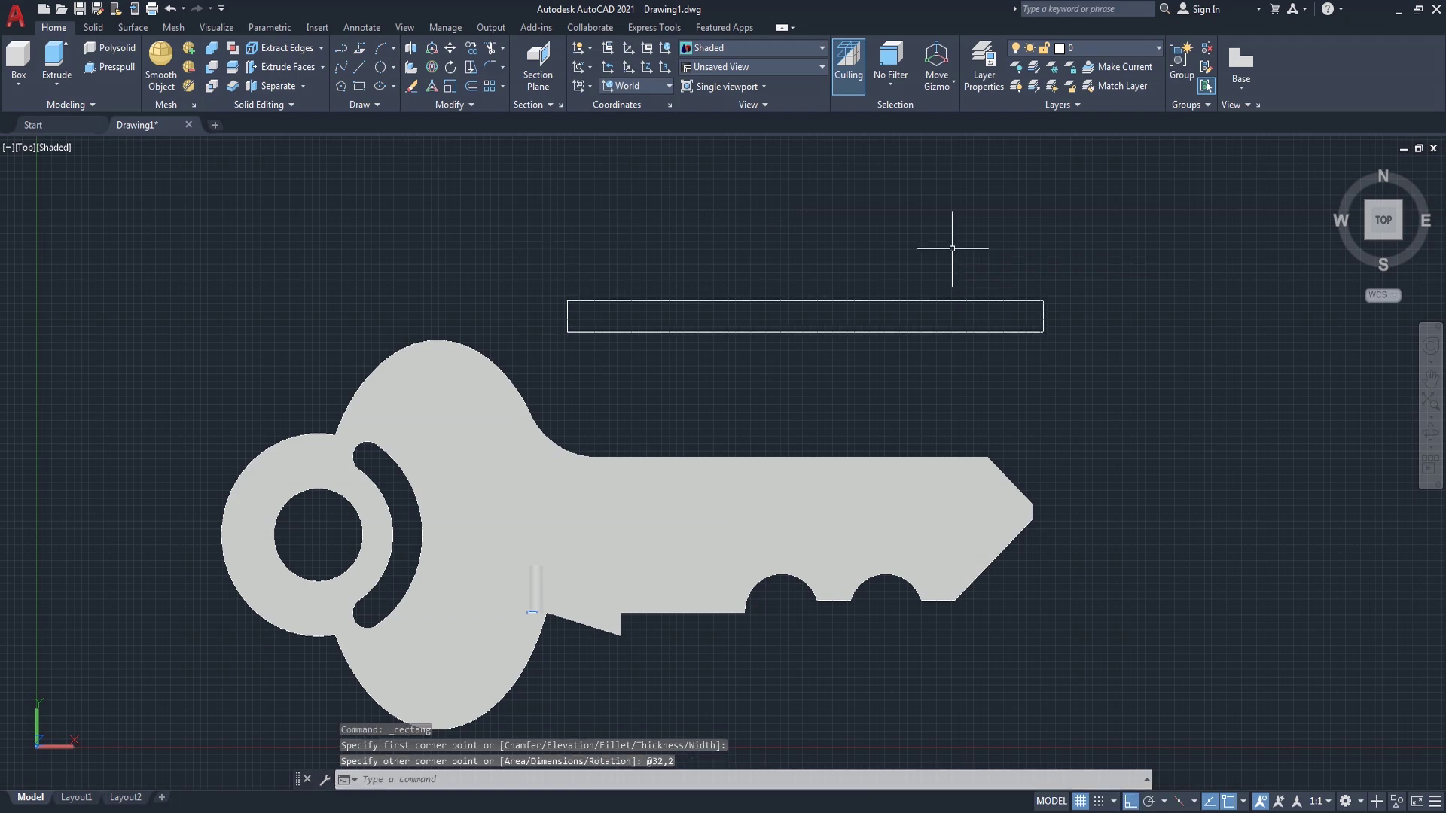
{"action": "left_click", "coordinate": [1398, 236]}
- Extrude the 32 by 2 rectangle 0.3 high into a solid bar and hide the grid
{"action": "scroll", "coordinate": [1130, 516], "scroll_direction": "up", "scroll_amount": 2}
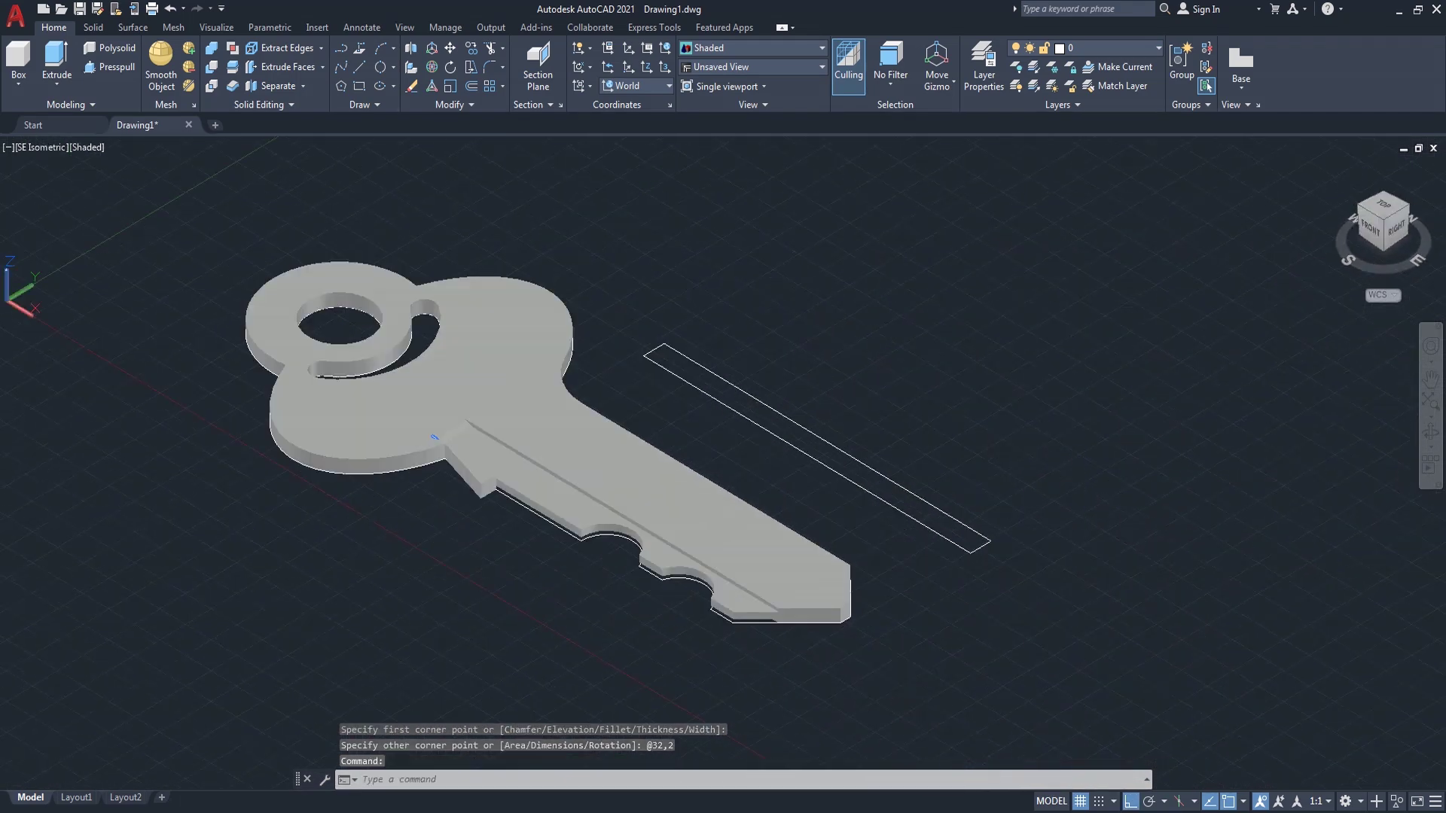
{"action": "middle_click_drag", "start_coordinate": [1061, 524], "coordinate": [990, 446]}
{"action": "type", "text": "ext"}
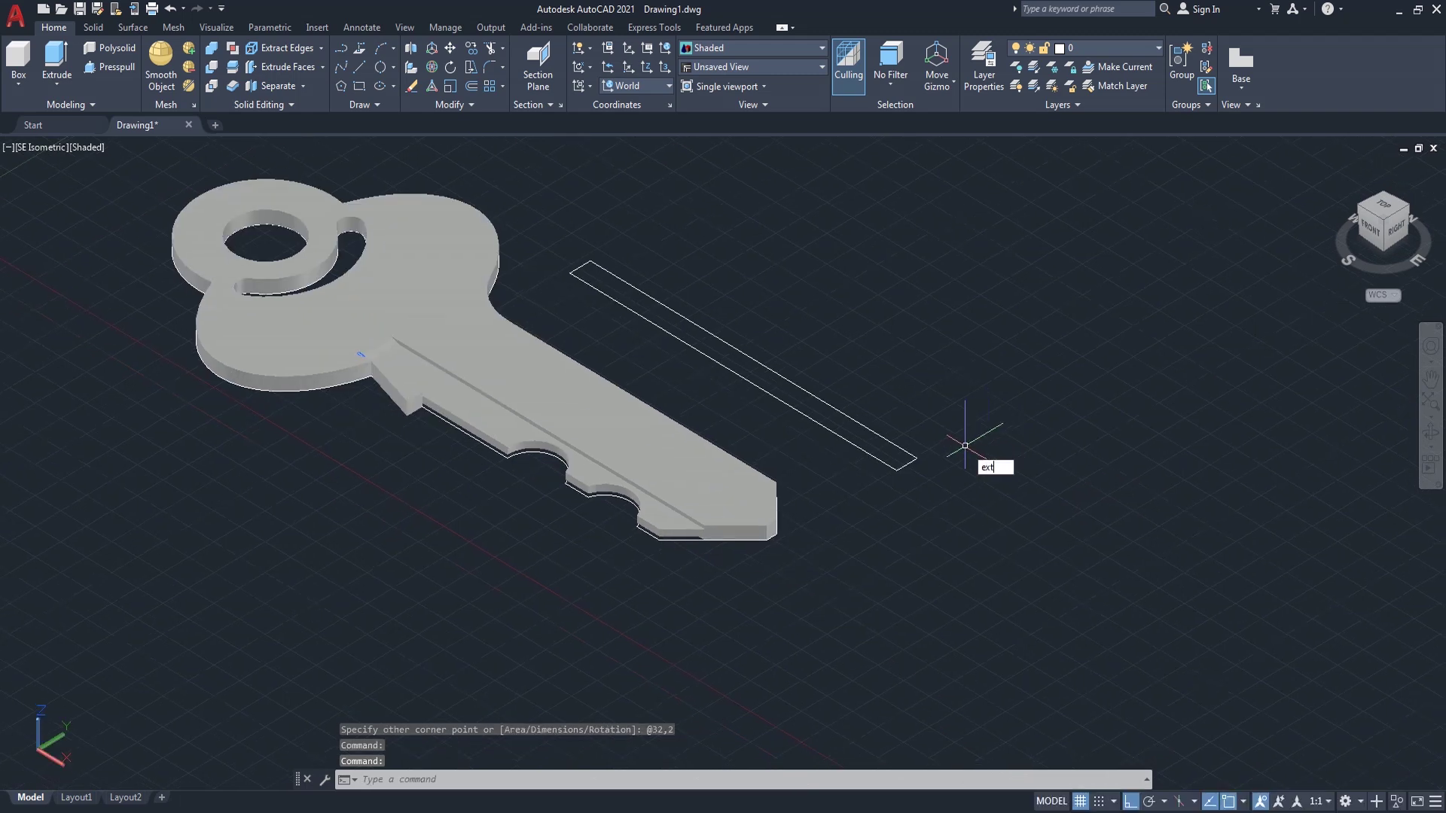
{"action": "key", "text": "Return"}
{"action": "left_click", "coordinate": [903, 466]}
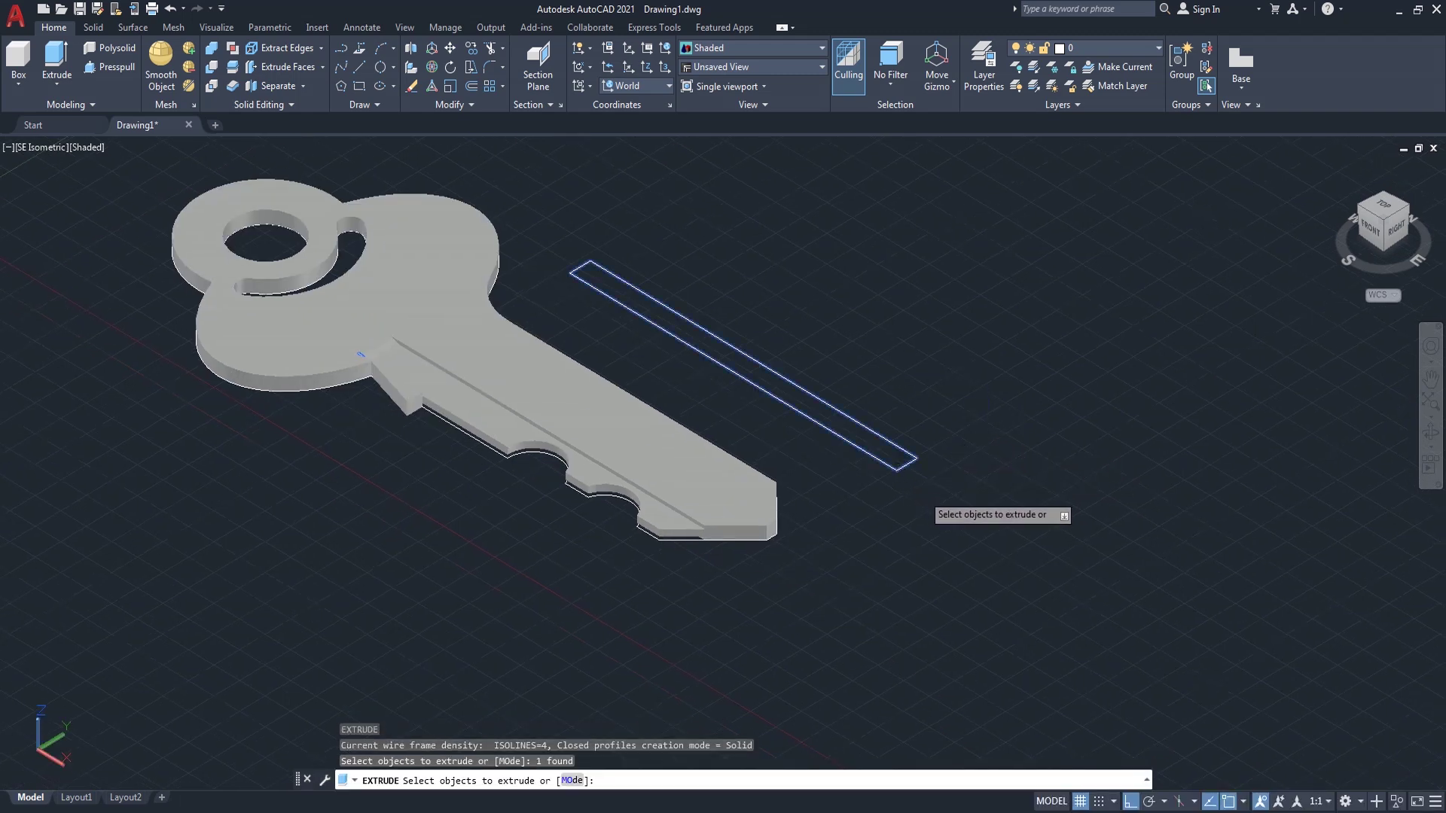
{"action": "key", "text": "Return"}
{"action": "type", "text": ".3"}
{"action": "key", "text": "Return"}
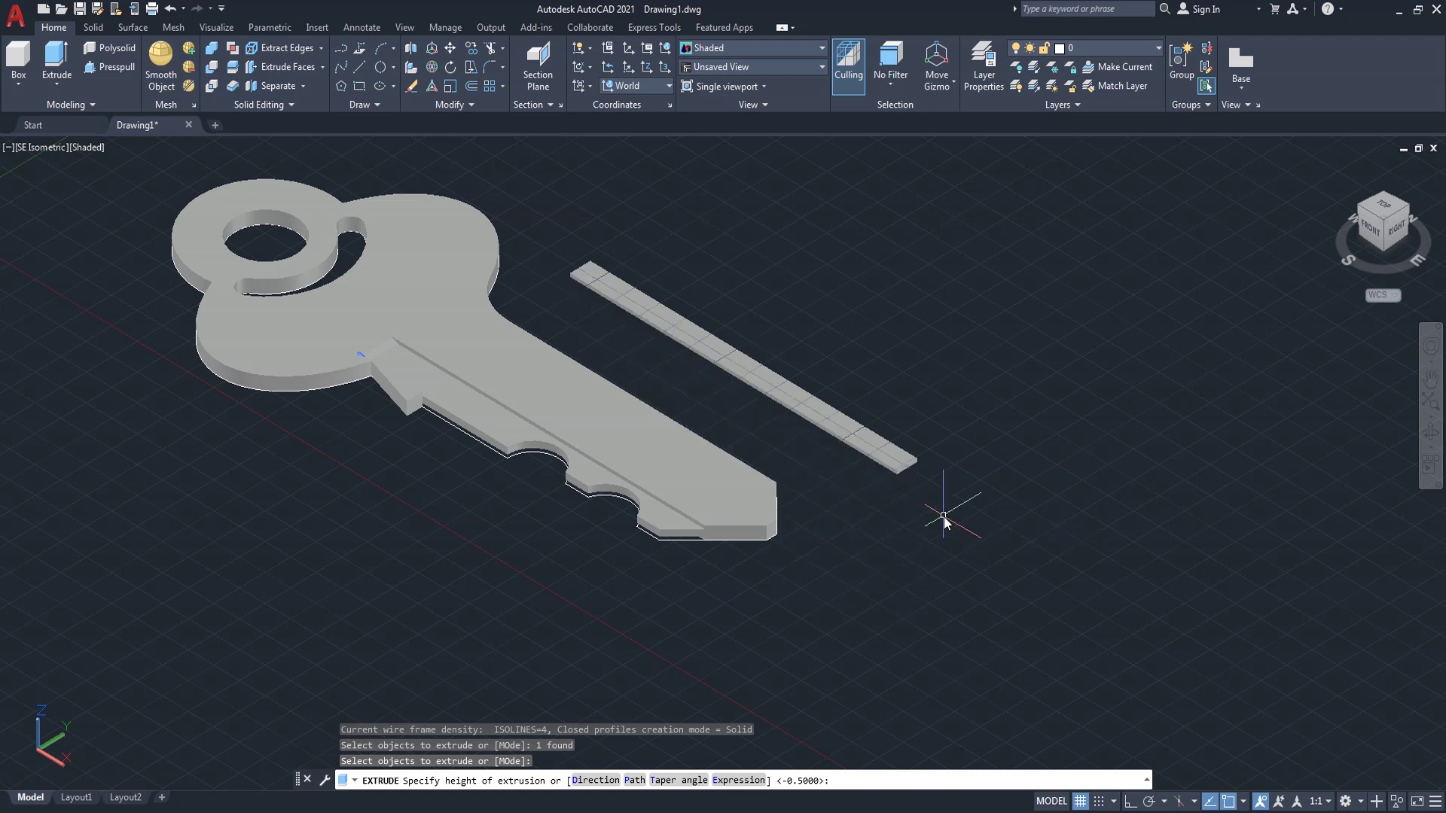
{"action": "scroll", "coordinate": [824, 464], "scroll_direction": "up", "scroll_amount": 1}
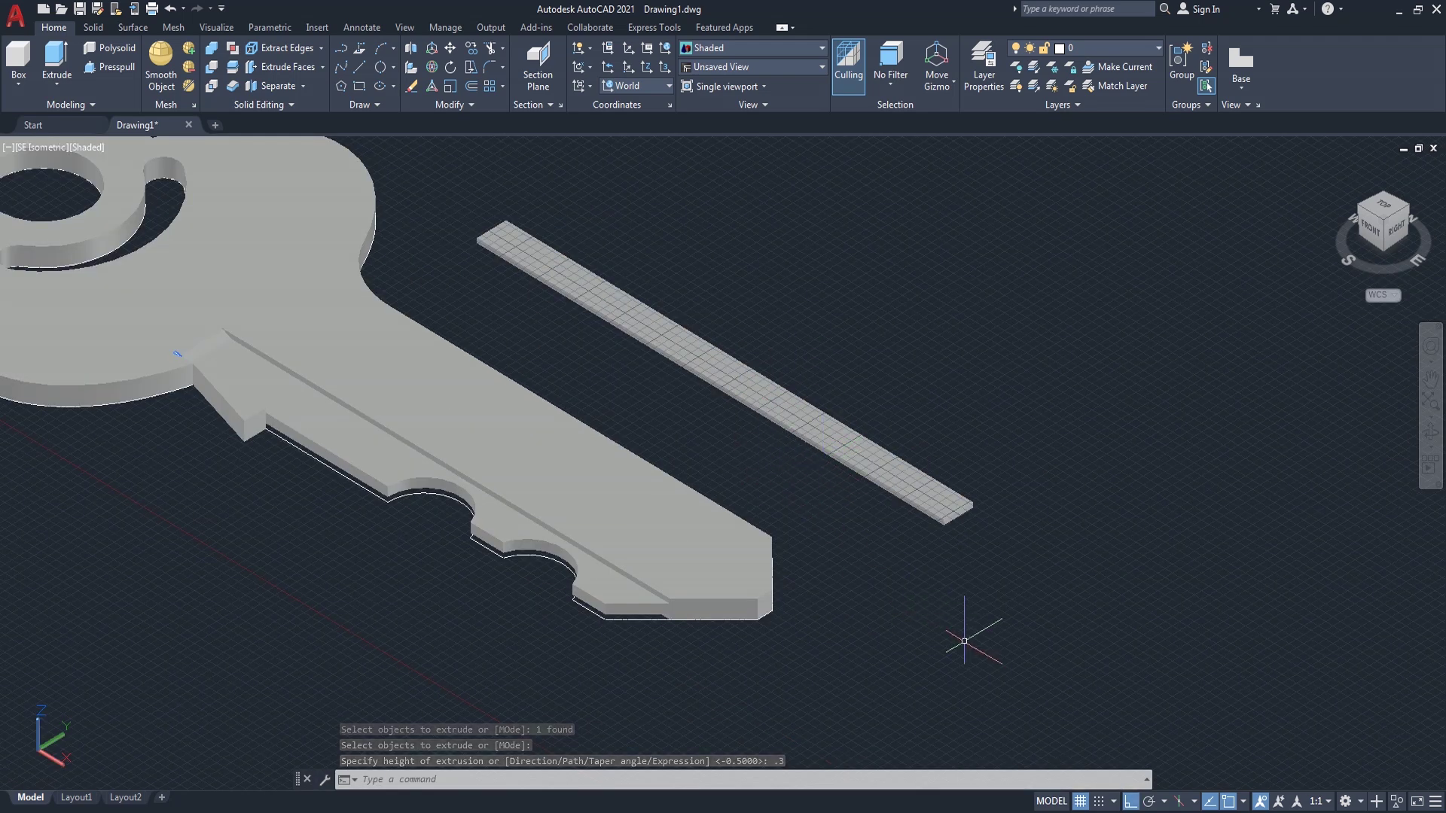
{"action": "key", "text": "F7"}
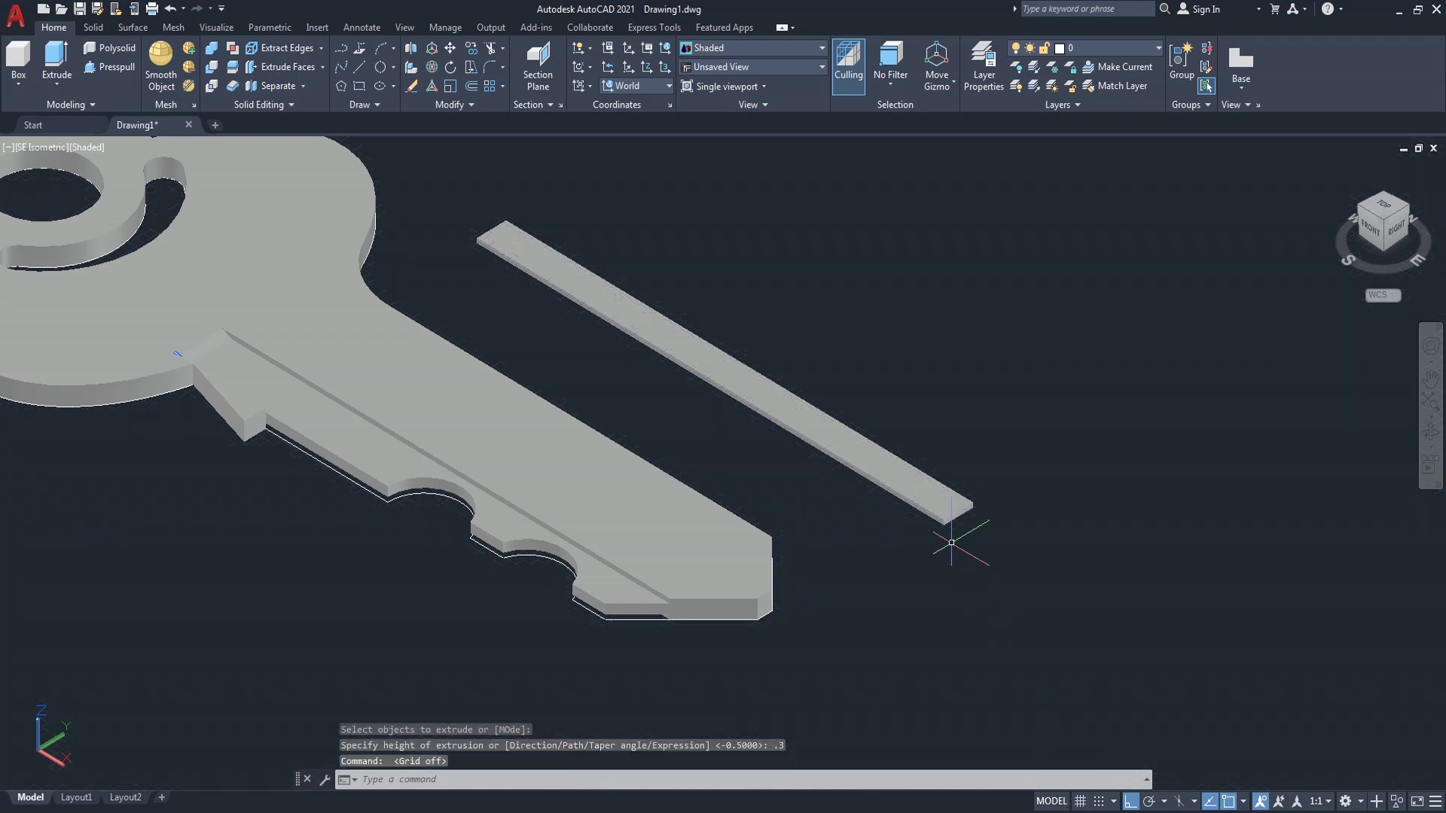
{"action": "scroll", "coordinate": [907, 487], "scroll_direction": "up", "scroll_amount": 2}
{"action": "type", "text": "cha"}
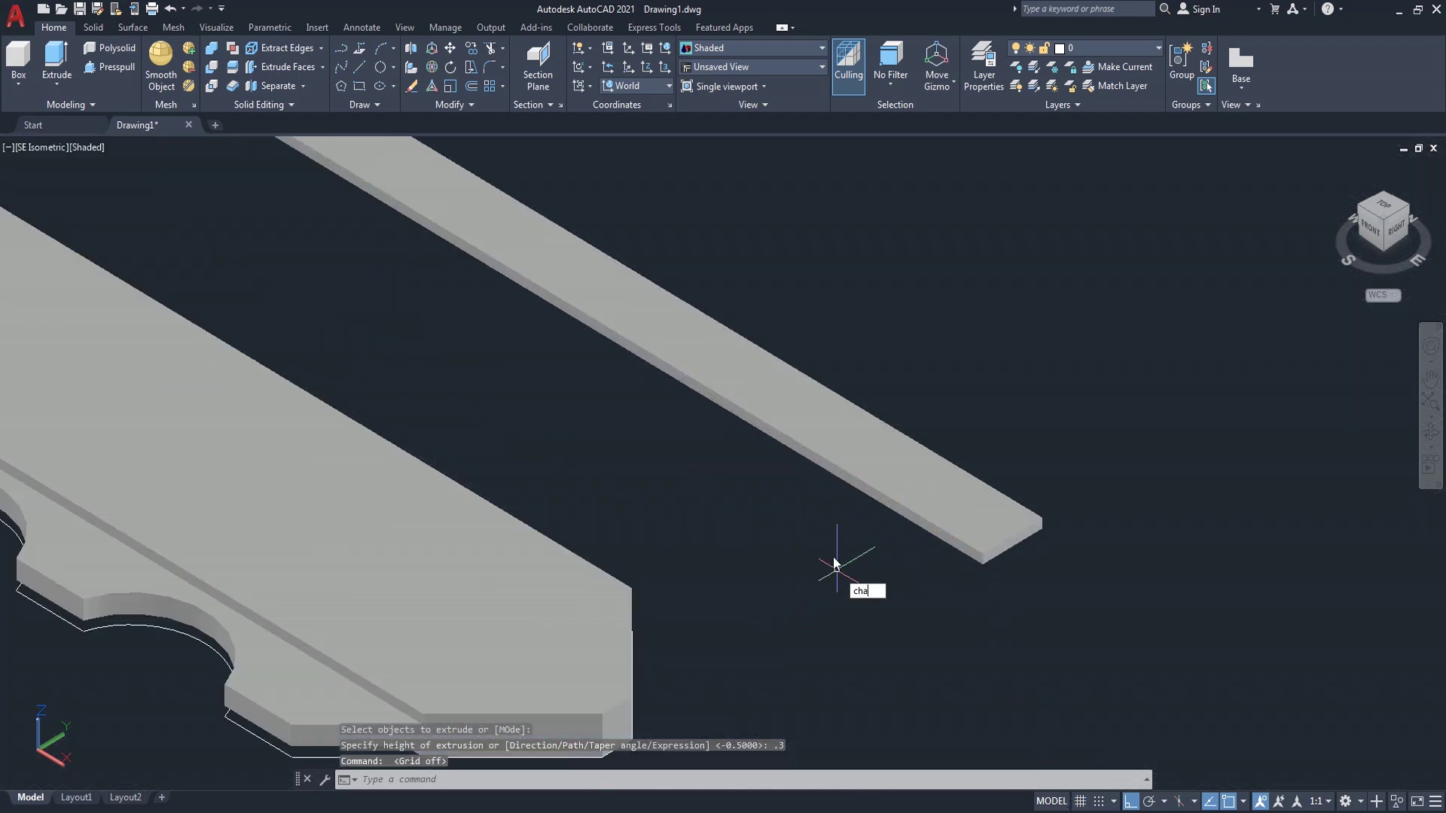
{"action": "key", "text": "Return"}
- Chamfer the bar's long edge with distances 0.3 and 1
{"action": "left_click", "coordinate": [856, 490]}
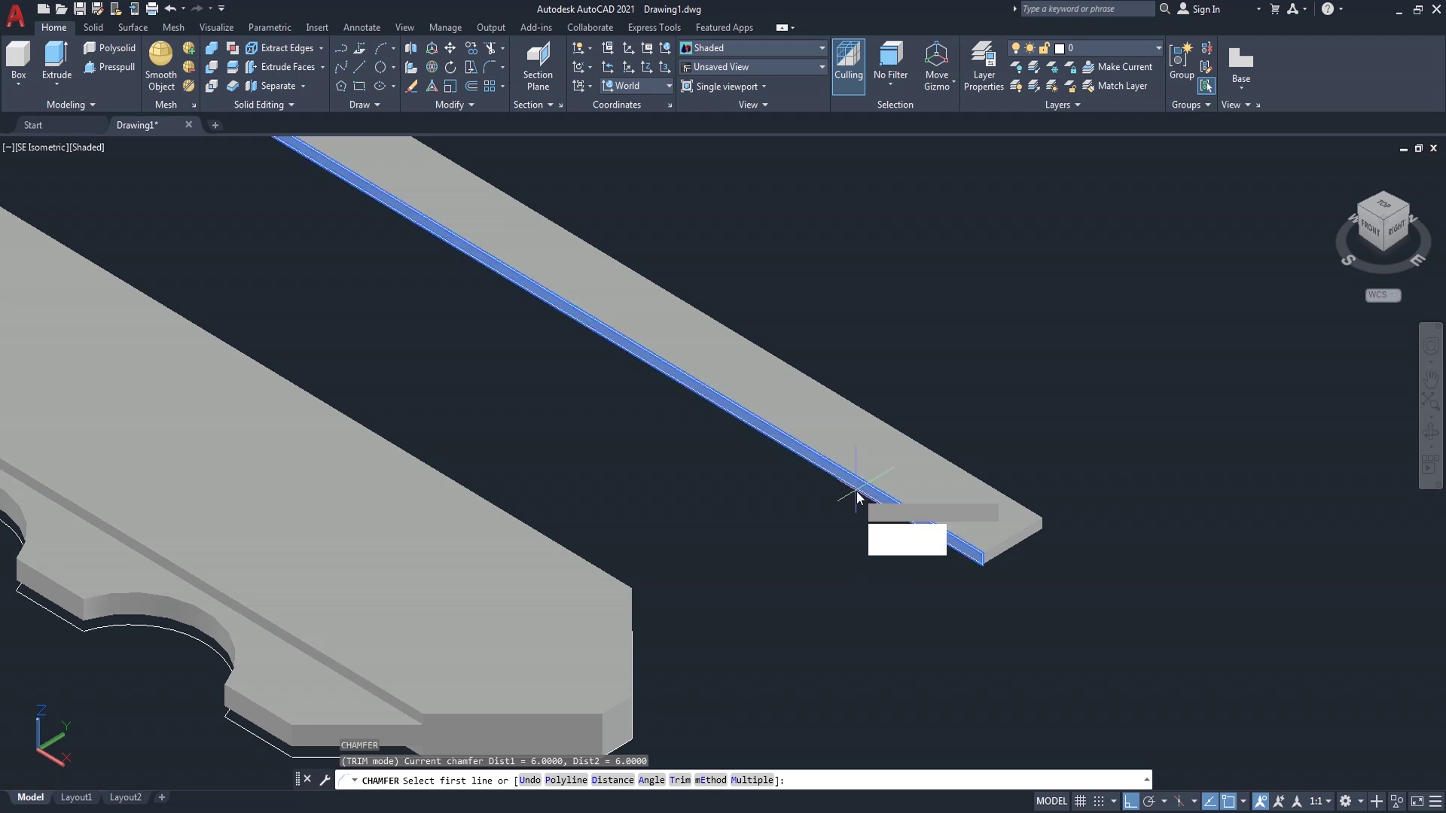
{"action": "key", "text": "Return"}
{"action": "type", "text": ".3"}
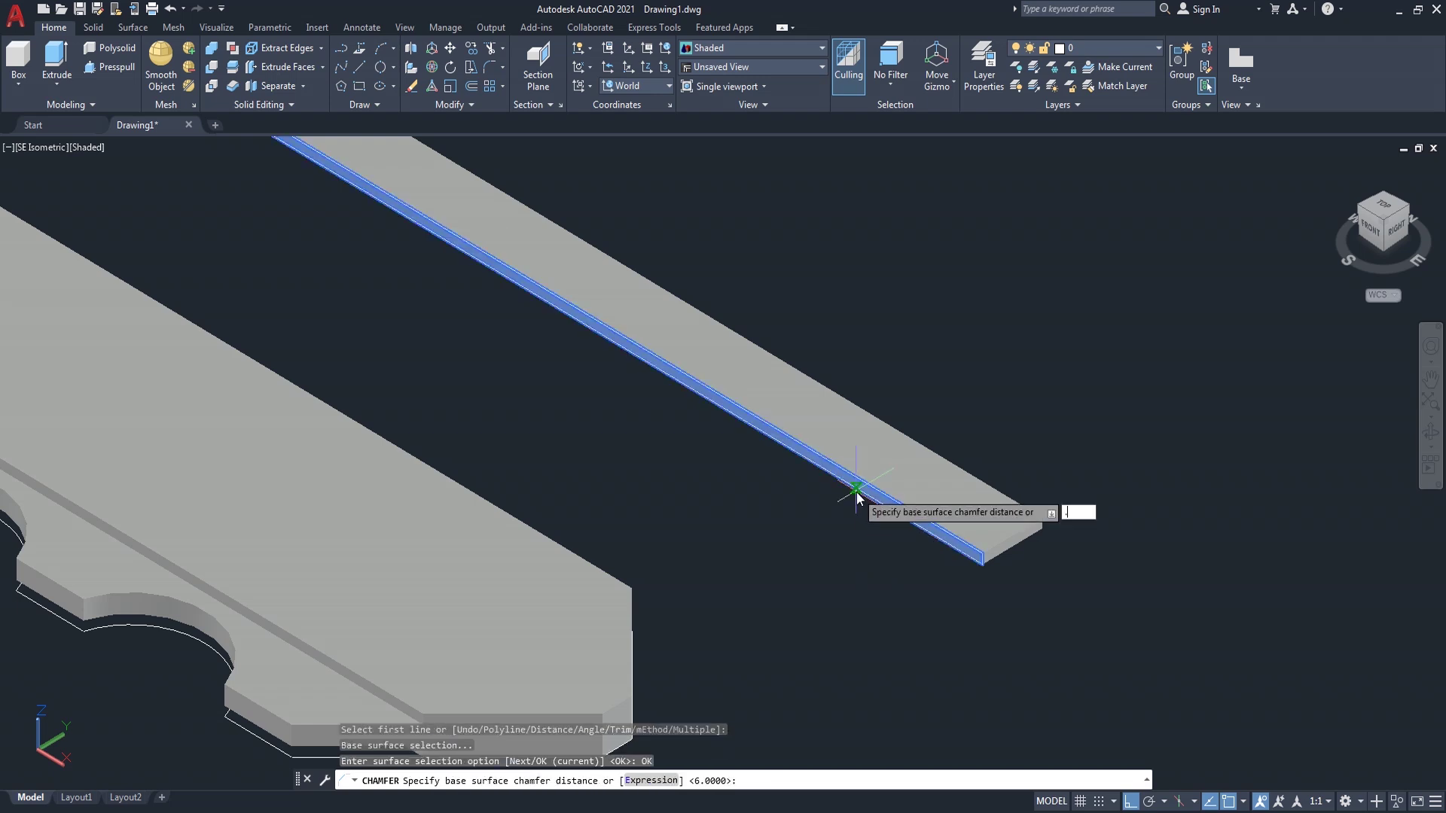
{"action": "key", "text": "Return"}
{"action": "type", "text": "1"}
{"action": "key", "text": "Return"}
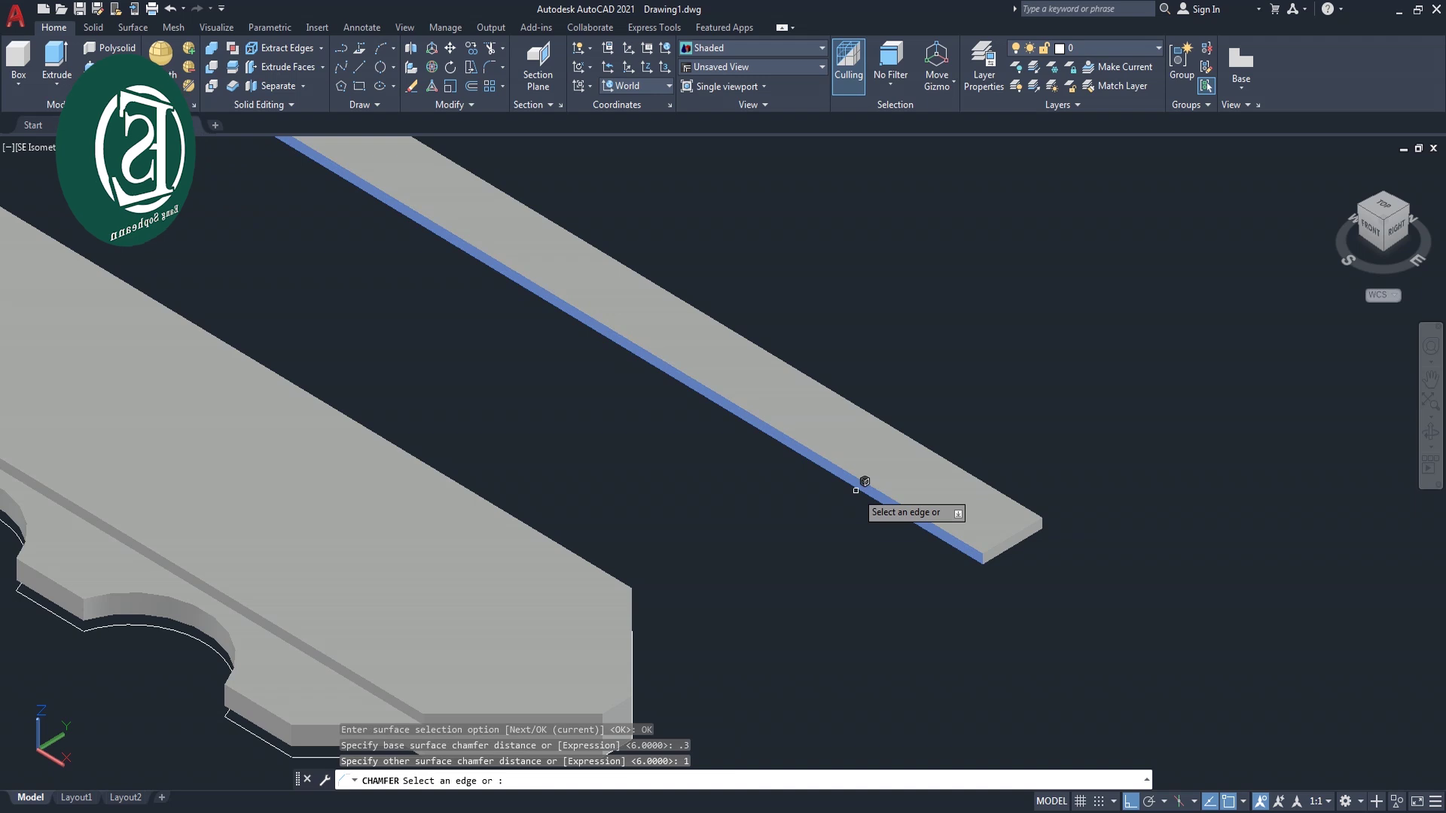
{"action": "left_click", "coordinate": [866, 503]}
{"action": "key", "text": "Return"}
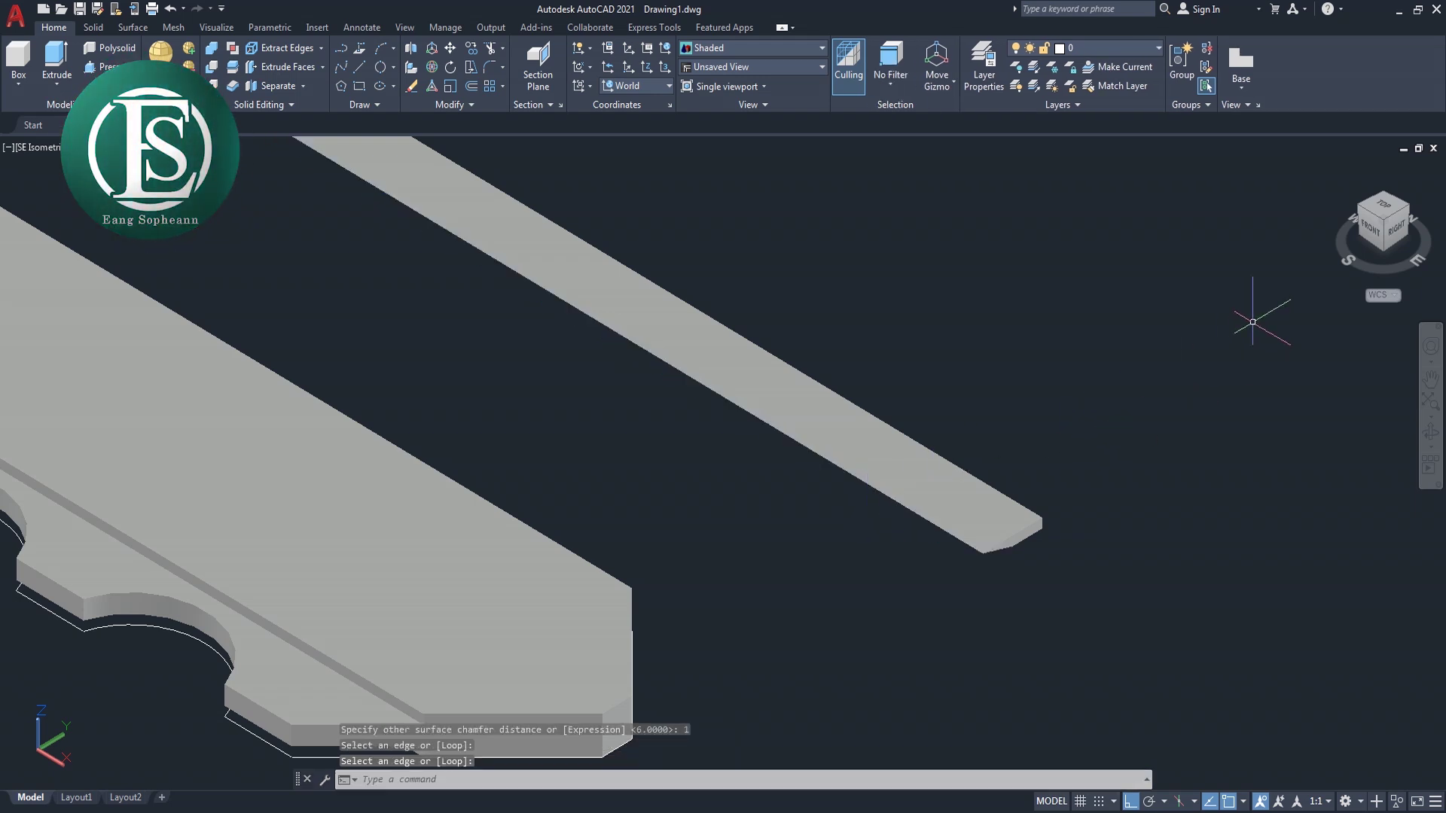
{"action": "mouse_move", "coordinate": [1382, 224]}
{"action": "left_click", "coordinate": [1405, 206]}
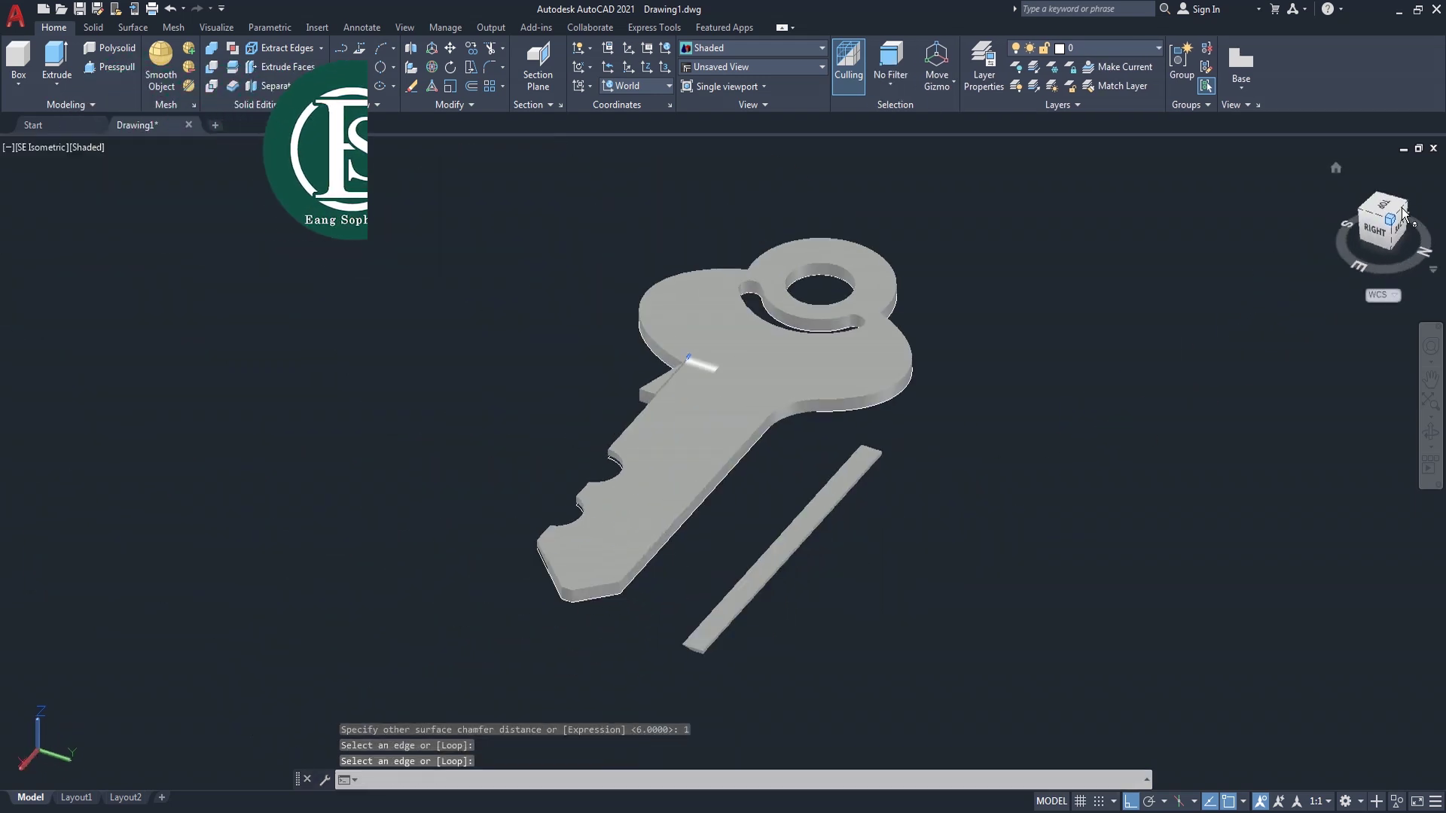
{"action": "scroll", "coordinate": [715, 629], "scroll_direction": "up", "scroll_amount": 3}
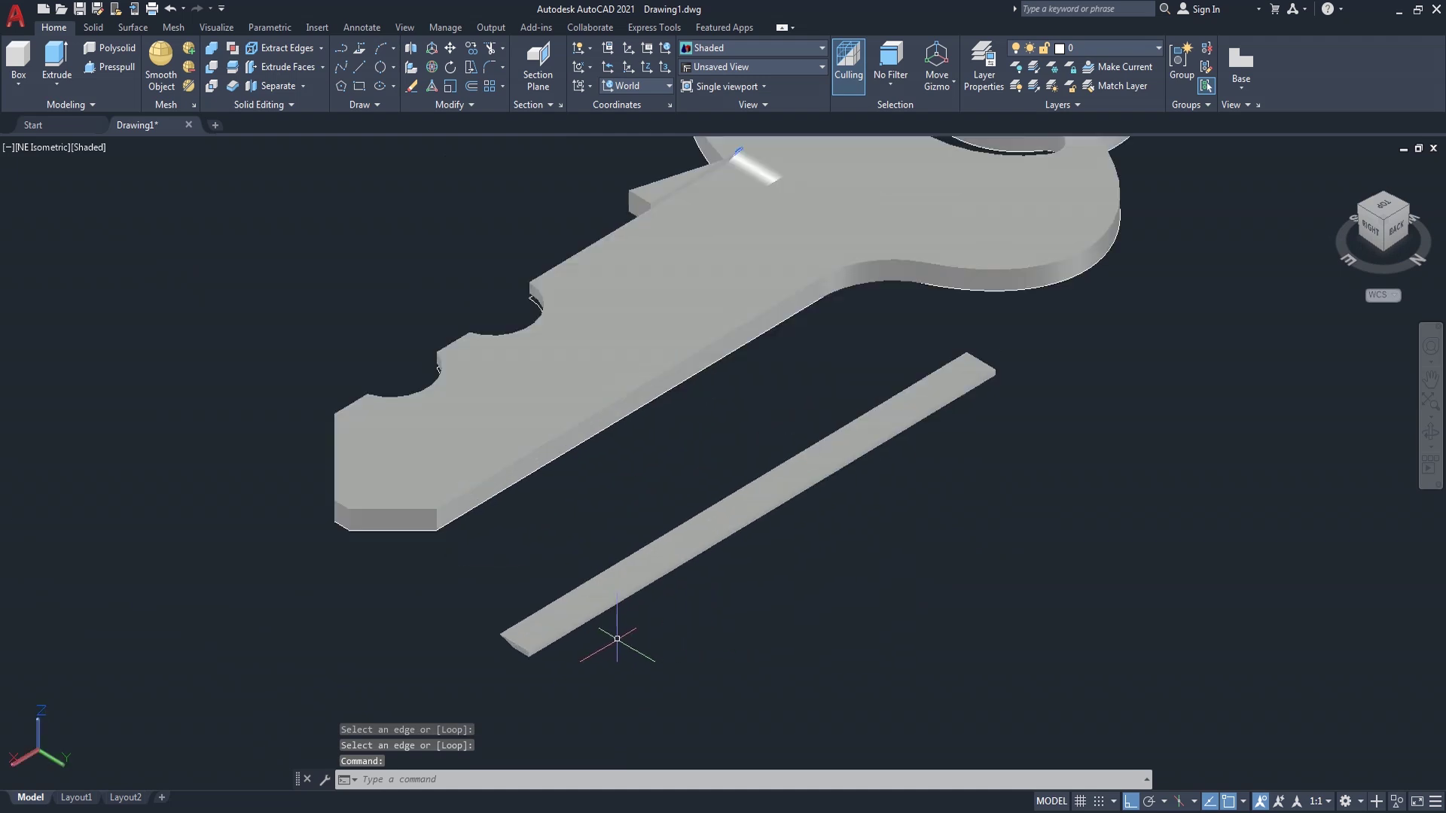
{"action": "scroll", "coordinate": [623, 637], "scroll_direction": "up", "scroll_amount": 2}
{"action": "key", "text": "Escape"}
{"action": "scroll", "coordinate": [572, 527], "scroll_direction": "up", "scroll_amount": 2}
{"action": "scroll", "coordinate": [555, 503], "scroll_direction": "up", "scroll_amount": 2}
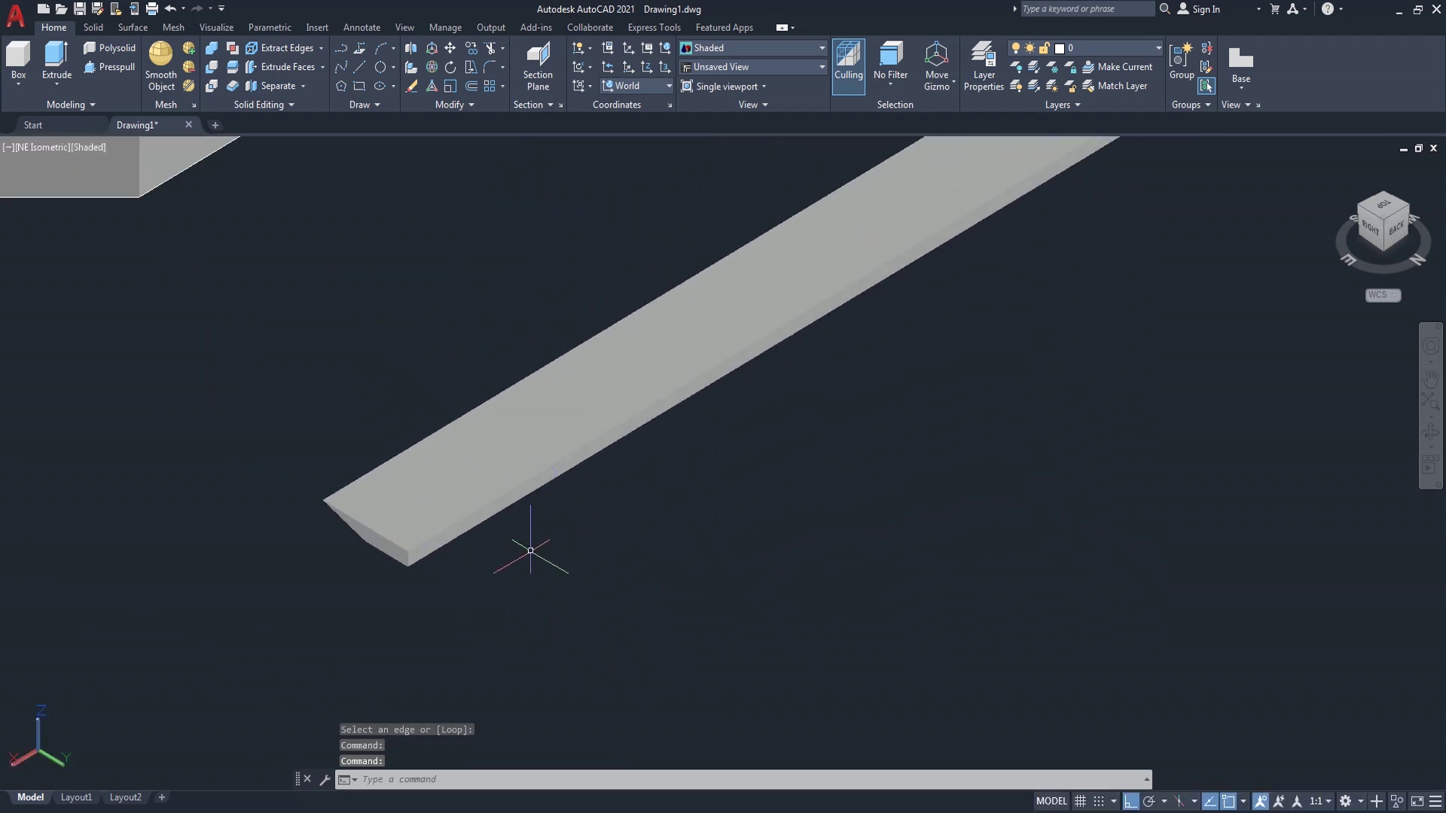
- Chamfer another long edge of the strip, keeping the default distances
{"action": "type", "text": "cha"}
{"action": "key", "text": "Return"}
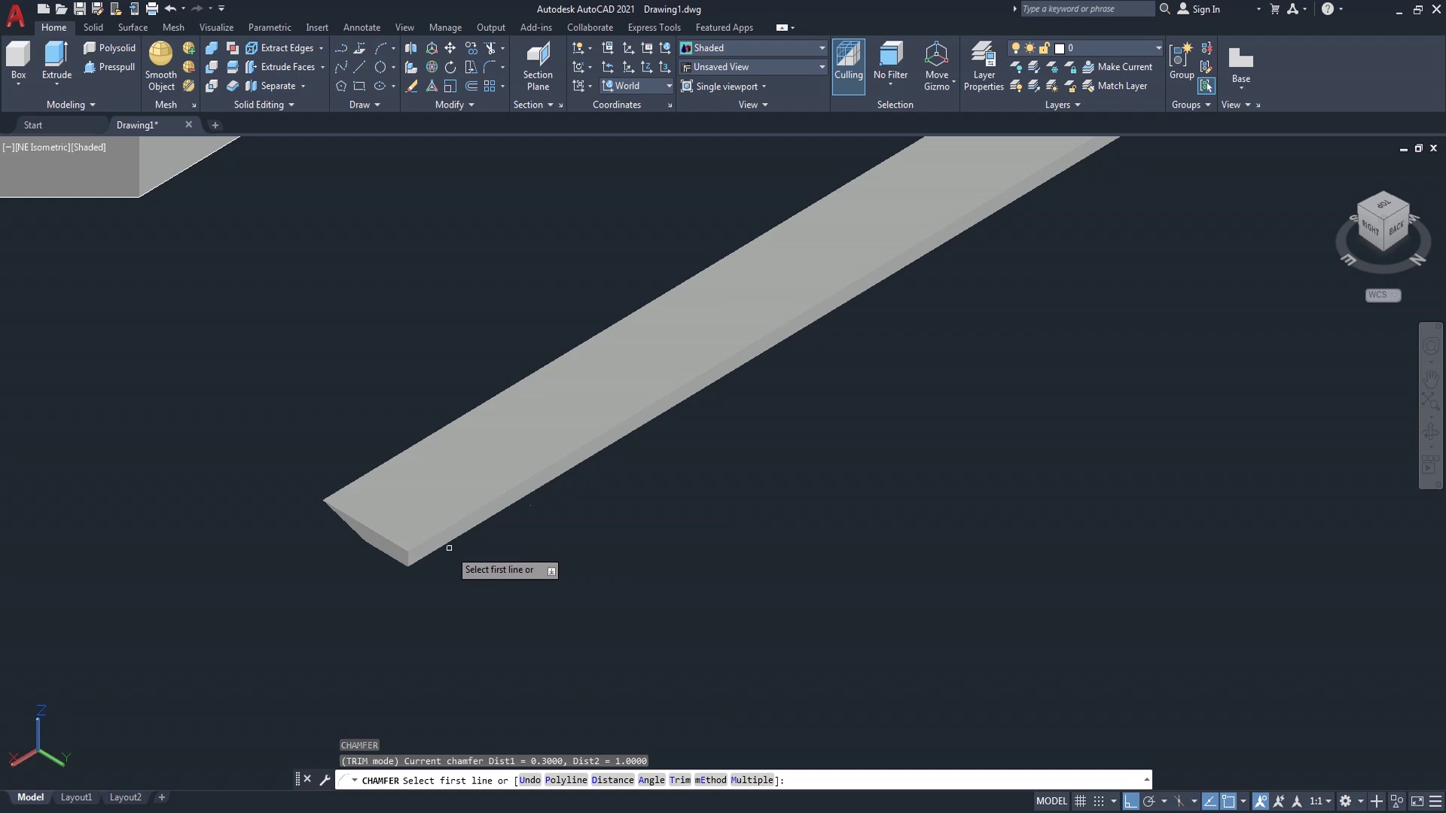
{"action": "left_click", "coordinate": [443, 547]}
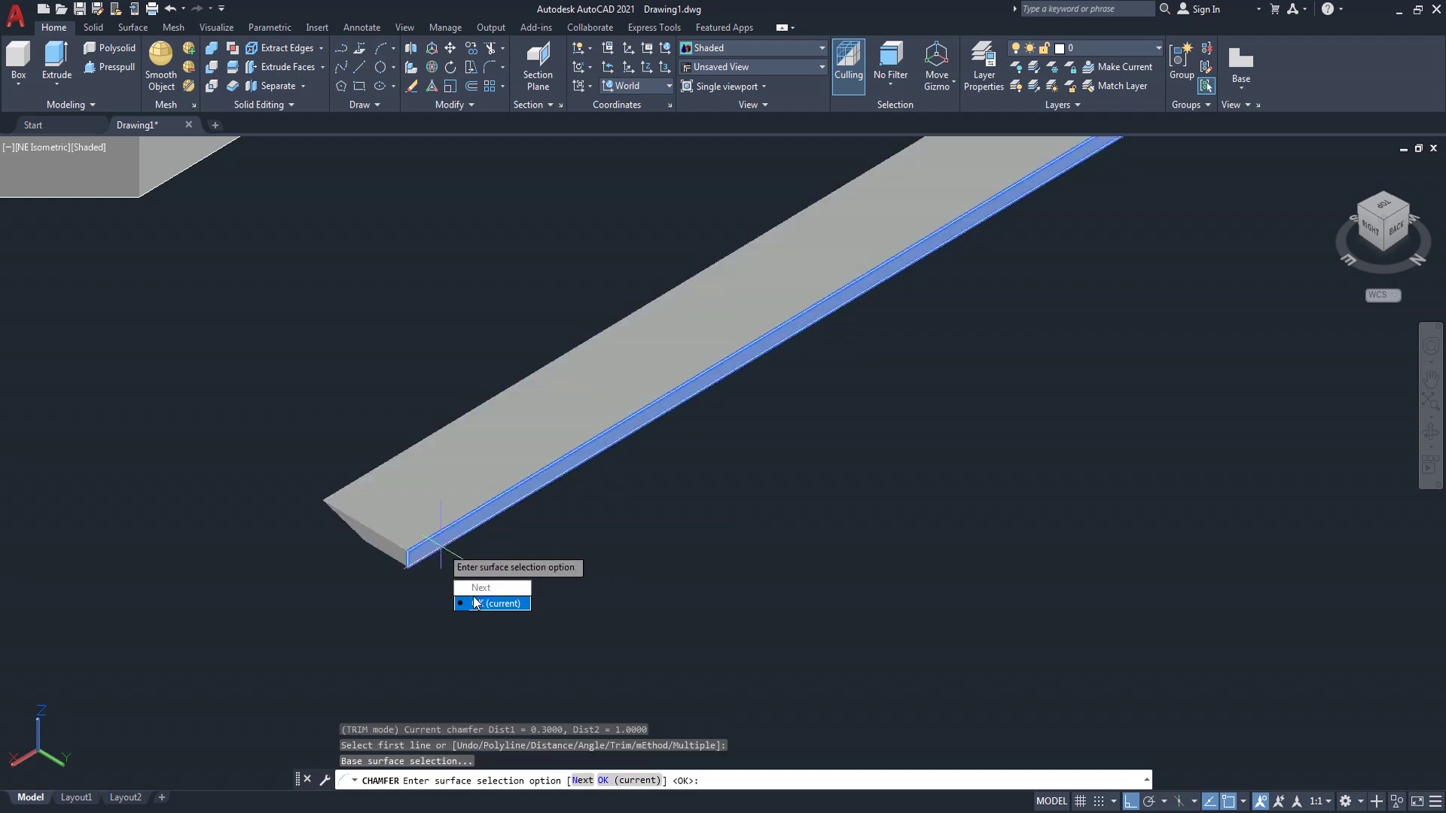
{"action": "key", "text": "Return"}
{"action": "key", "text": "Return"}
{"action": "key", "text": "Return"}
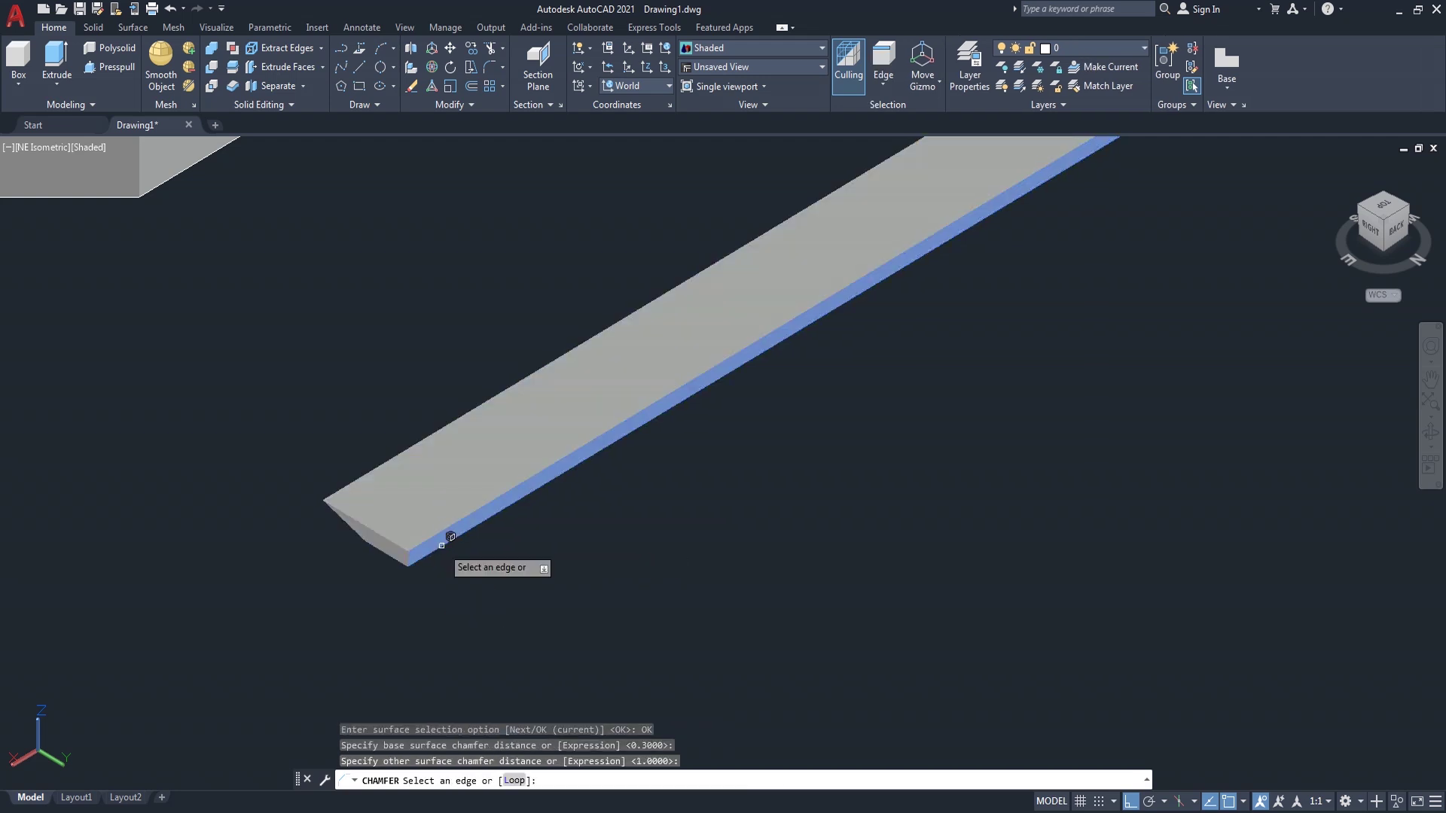
{"action": "left_click", "coordinate": [442, 547]}
{"action": "key", "text": "Return"}
{"action": "scroll", "coordinate": [501, 544], "scroll_direction": "down", "scroll_amount": 3}
{"action": "scroll", "coordinate": [492, 546], "scroll_direction": "down", "scroll_amount": 2}
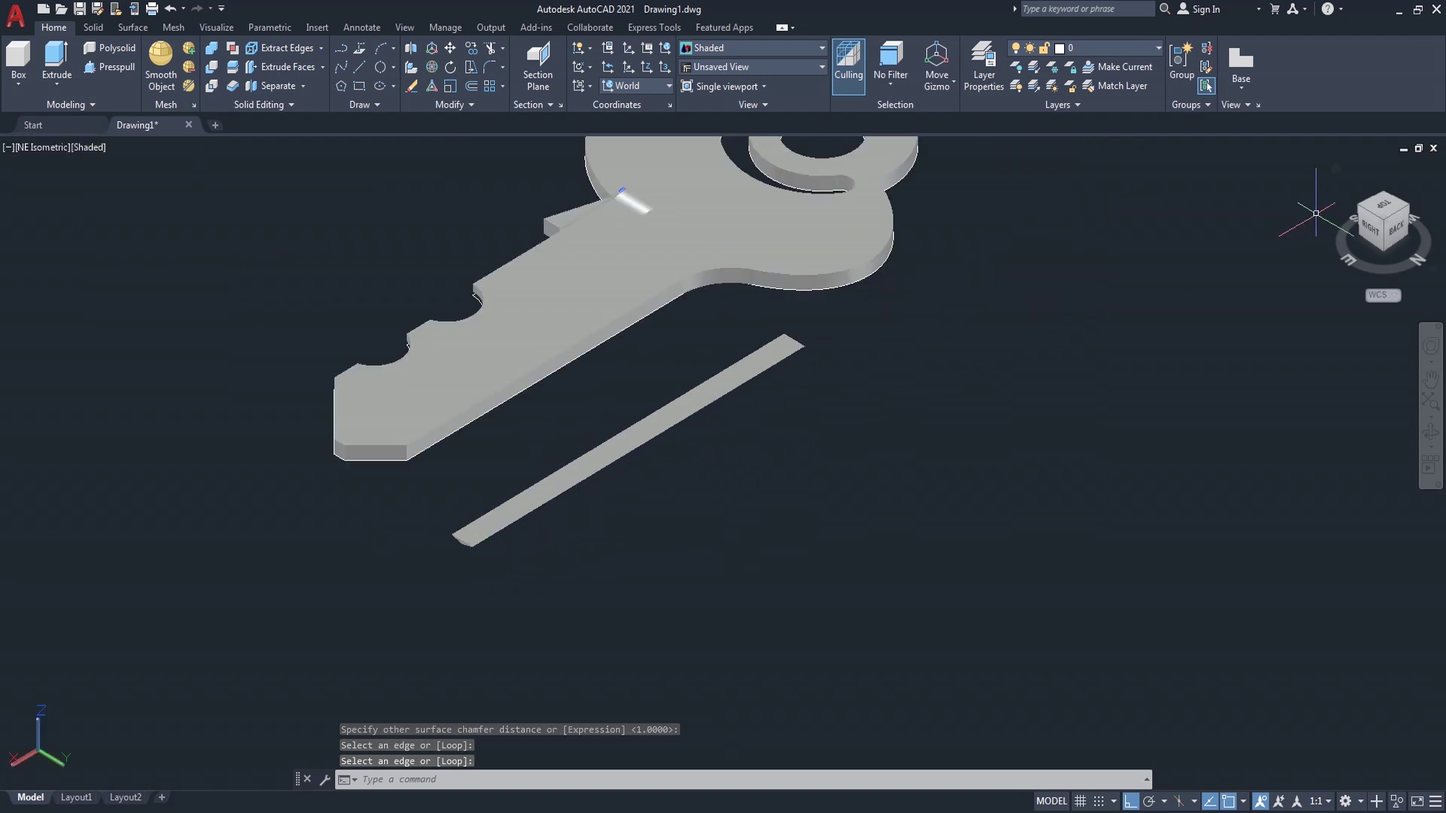
{"action": "scroll", "coordinate": [414, 494], "scroll_direction": "up", "scroll_amount": 5}
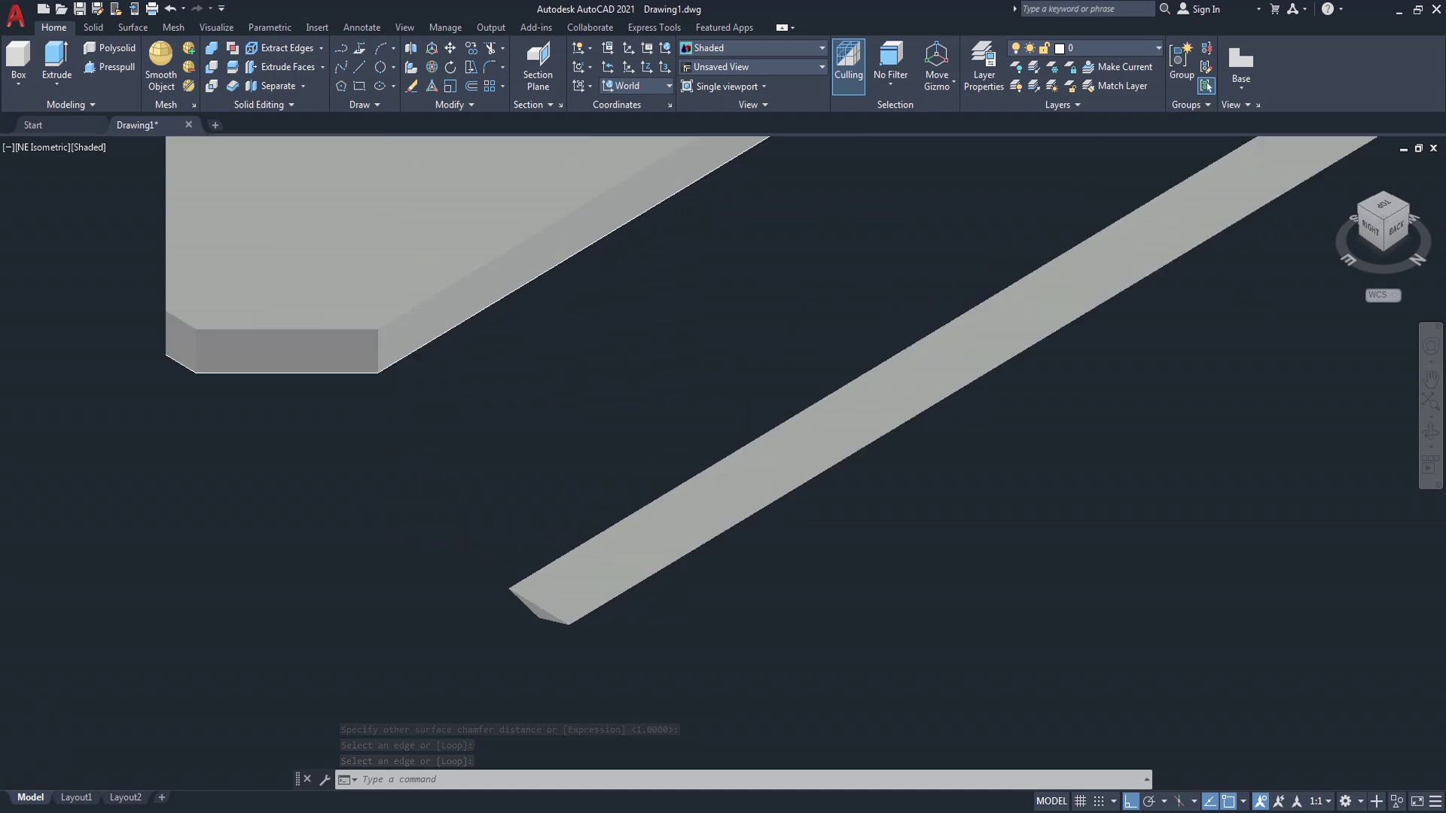
- Switch to 2D Wireframe and move the chamfered strip onto the blade's end corner
{"action": "left_click", "coordinate": [95, 147]}
{"action": "left_click", "coordinate": [129, 190]}
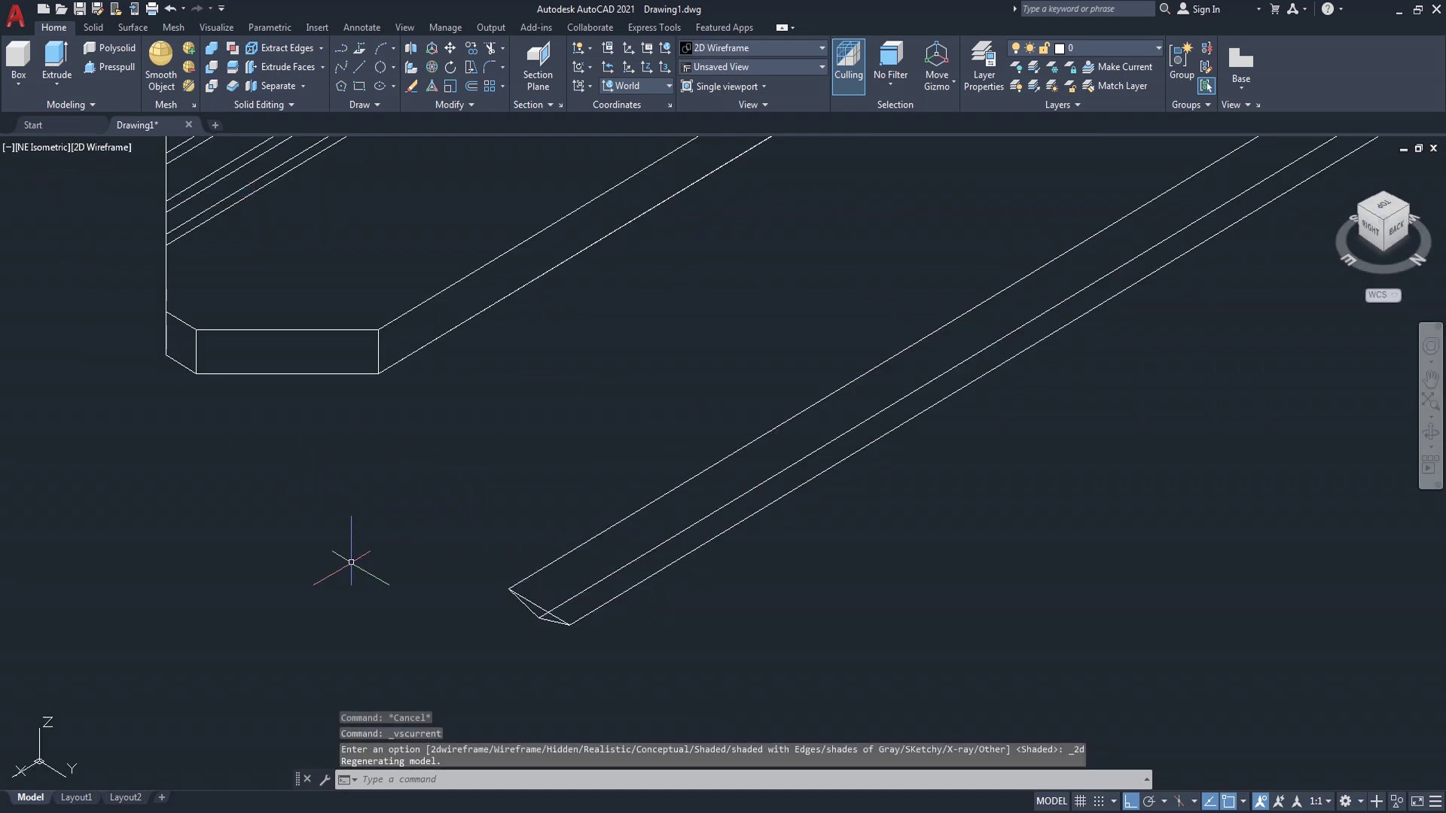
{"action": "type", "text": "m"}
{"action": "key", "text": "Return"}
{"action": "left_click", "coordinate": [555, 542]}
{"action": "left_click", "coordinate": [418, 667]}
{"action": "scroll", "coordinate": [510, 519], "scroll_direction": "up", "scroll_amount": 2}
{"action": "key", "text": "Return"}
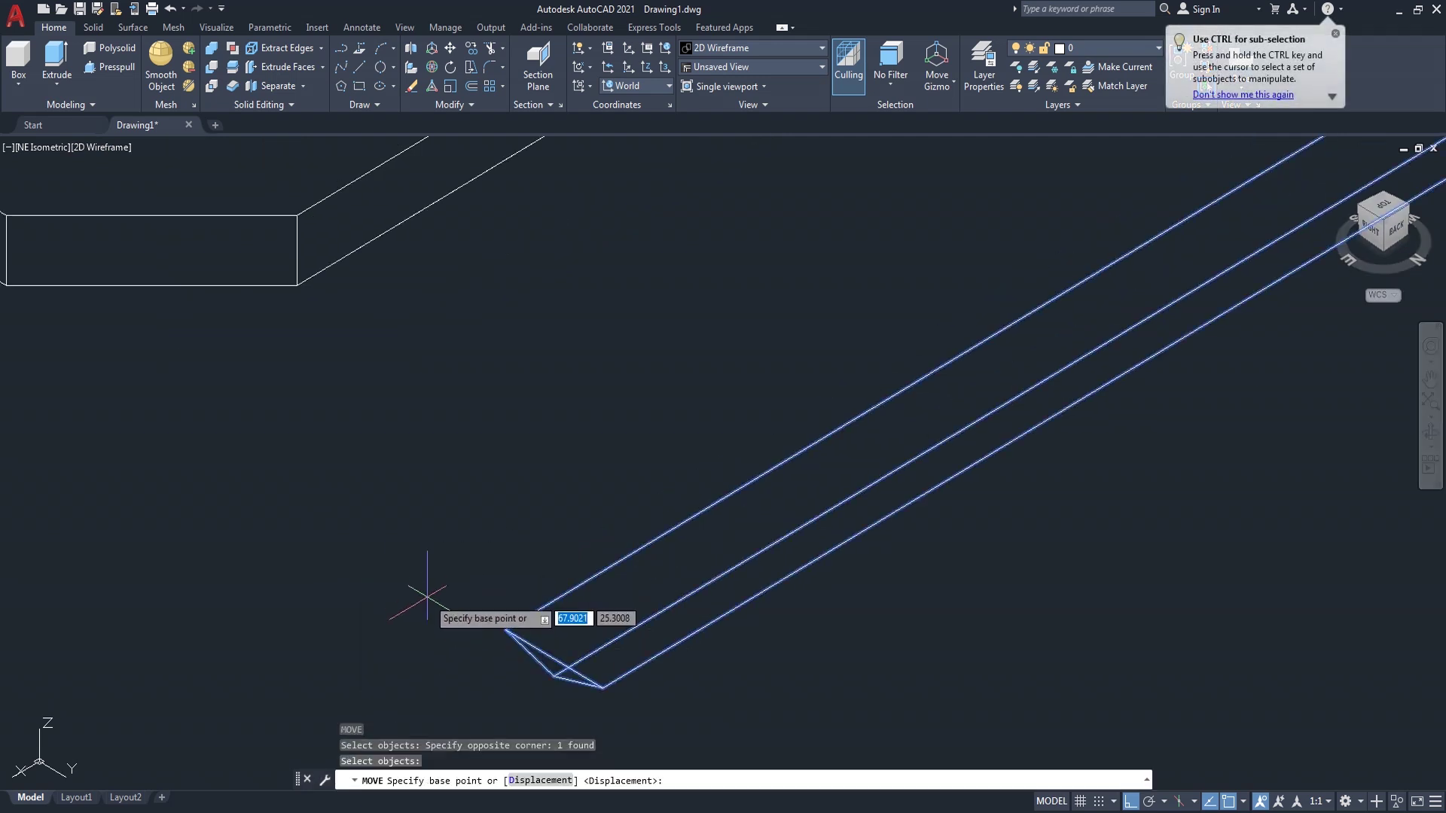
{"action": "scroll", "coordinate": [457, 650], "scroll_direction": "up", "scroll_amount": 2}
{"action": "left_click", "coordinate": [533, 616]}
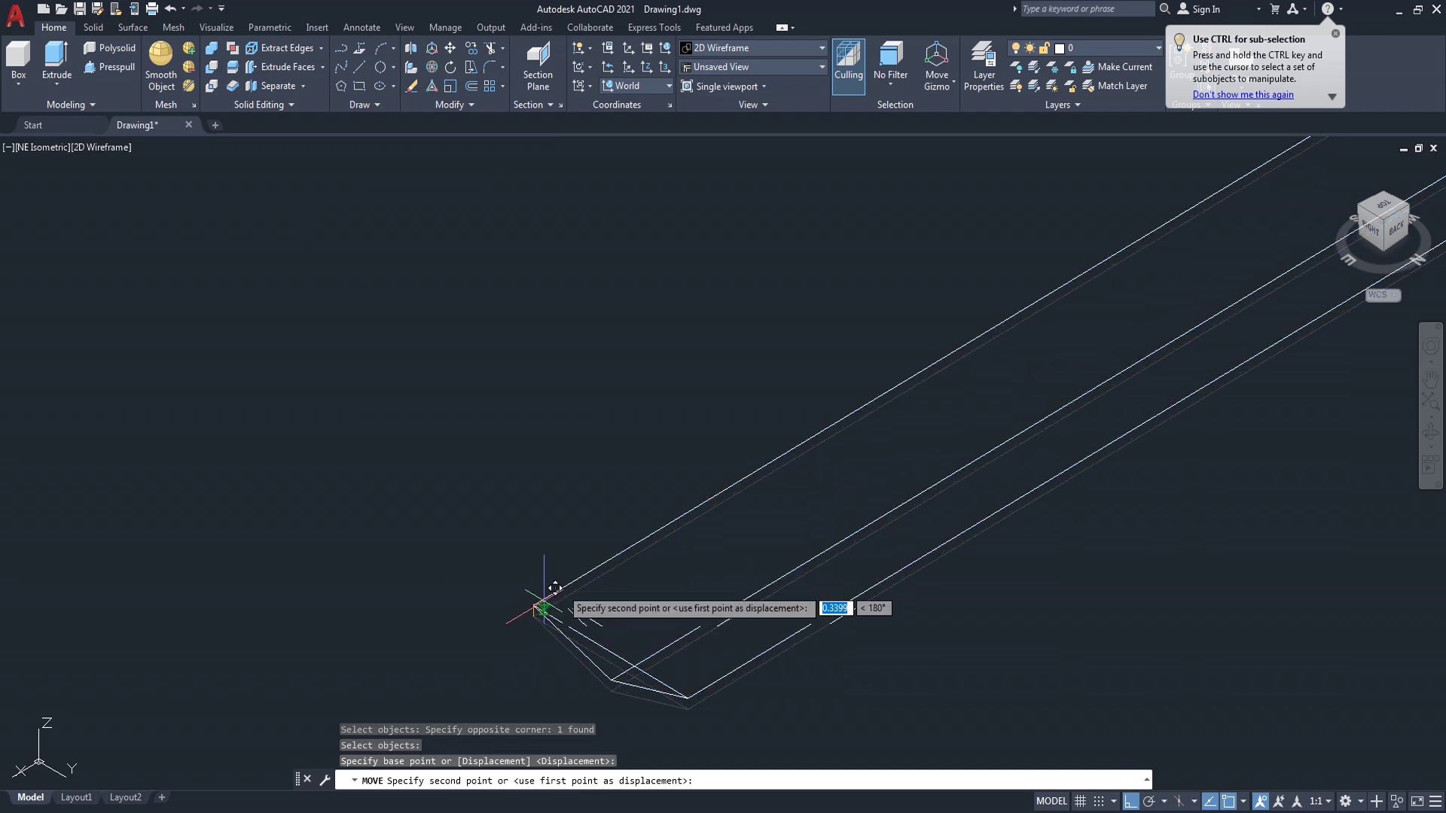
{"action": "scroll", "coordinate": [452, 603], "scroll_direction": "down", "scroll_amount": 3}
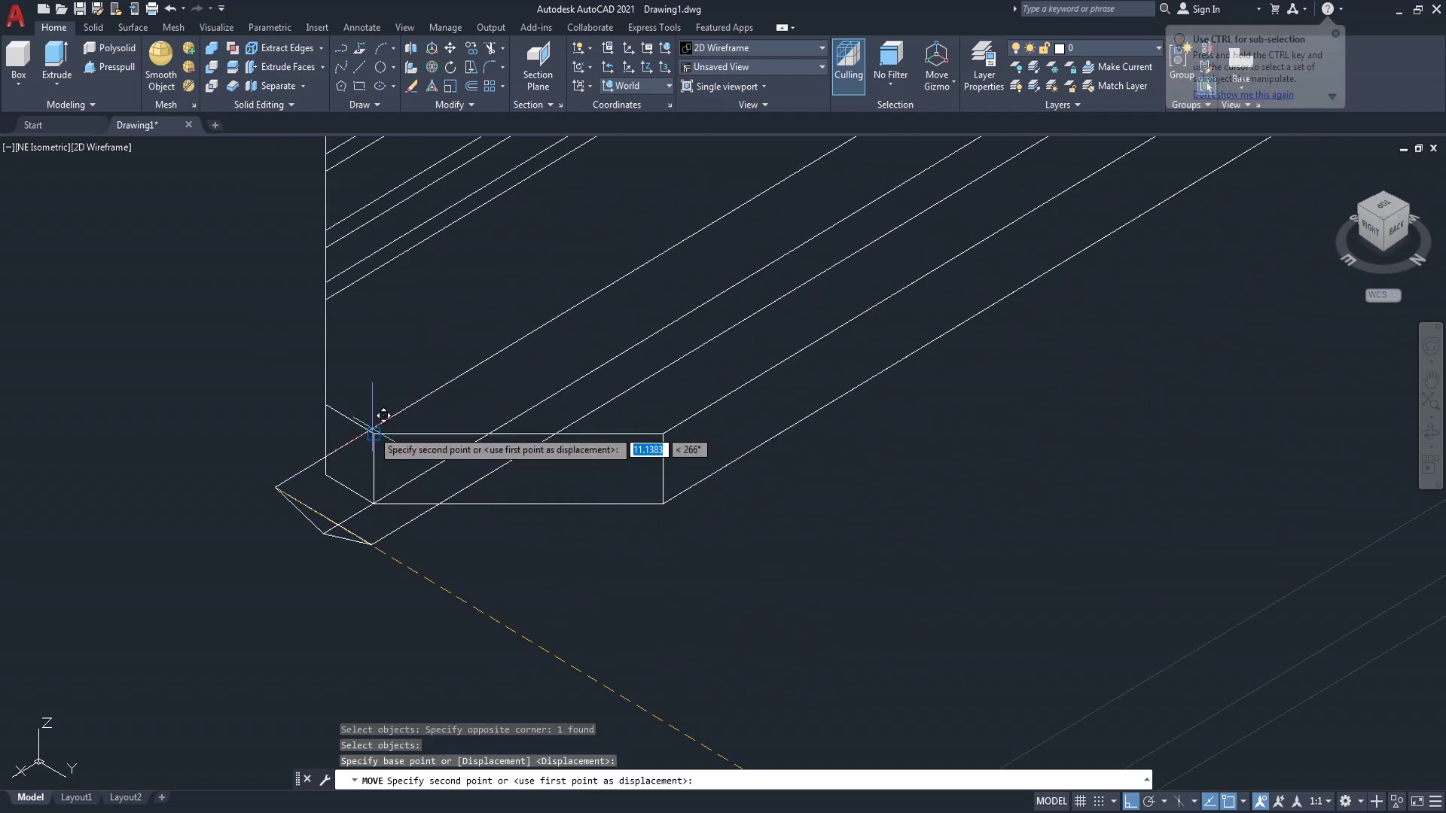
{"action": "left_click", "coordinate": [373, 434]}
{"action": "middle_click_drag", "start_coordinate": [326, 543], "coordinate": [328, 597]}
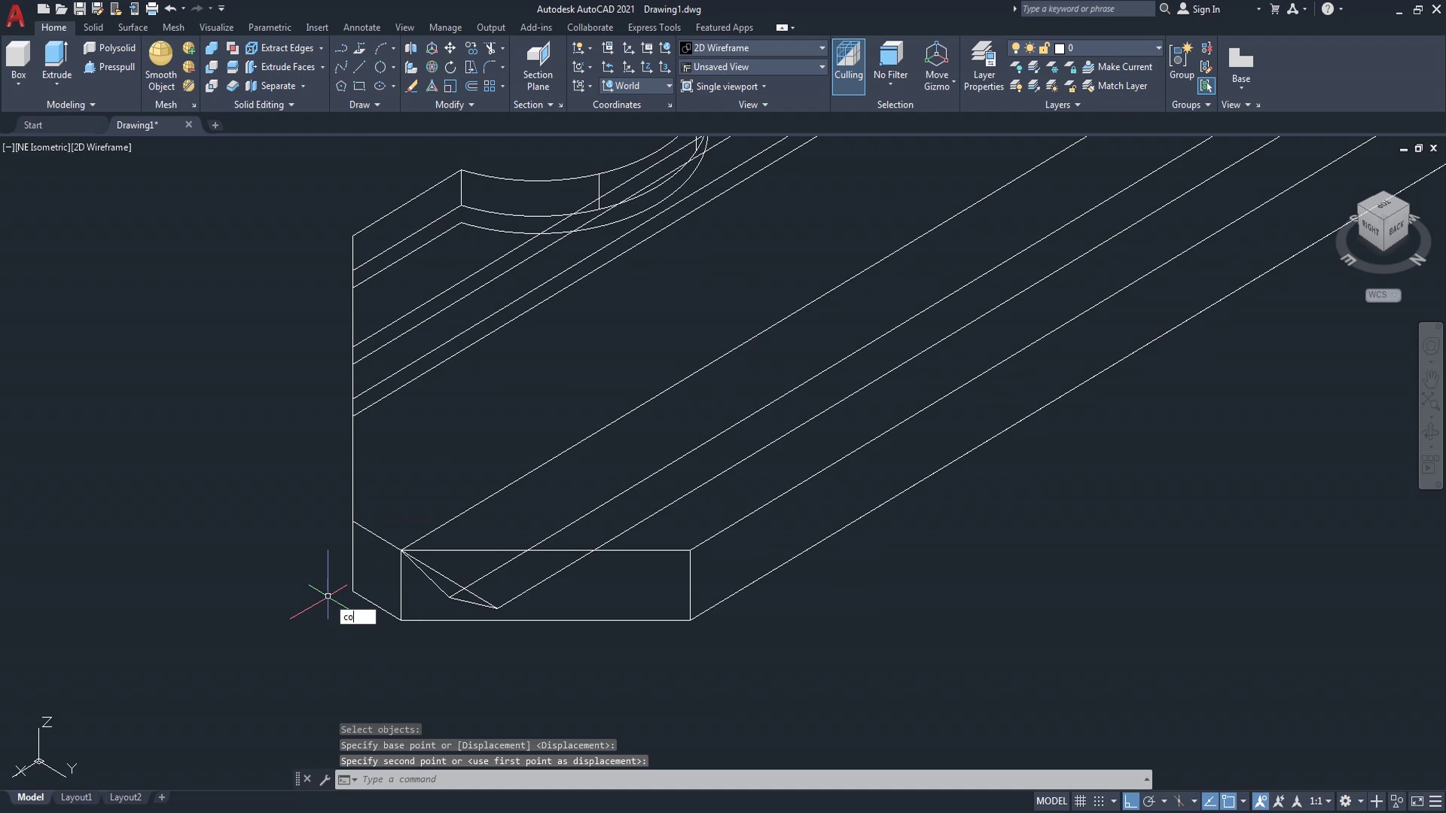
- Place a copy of the chamfered strip further along the key blade
{"action": "key", "text": "Return"}
{"action": "left_click", "coordinate": [461, 586]}
{"action": "scroll", "coordinate": [520, 611], "scroll_direction": "up", "scroll_amount": 2}
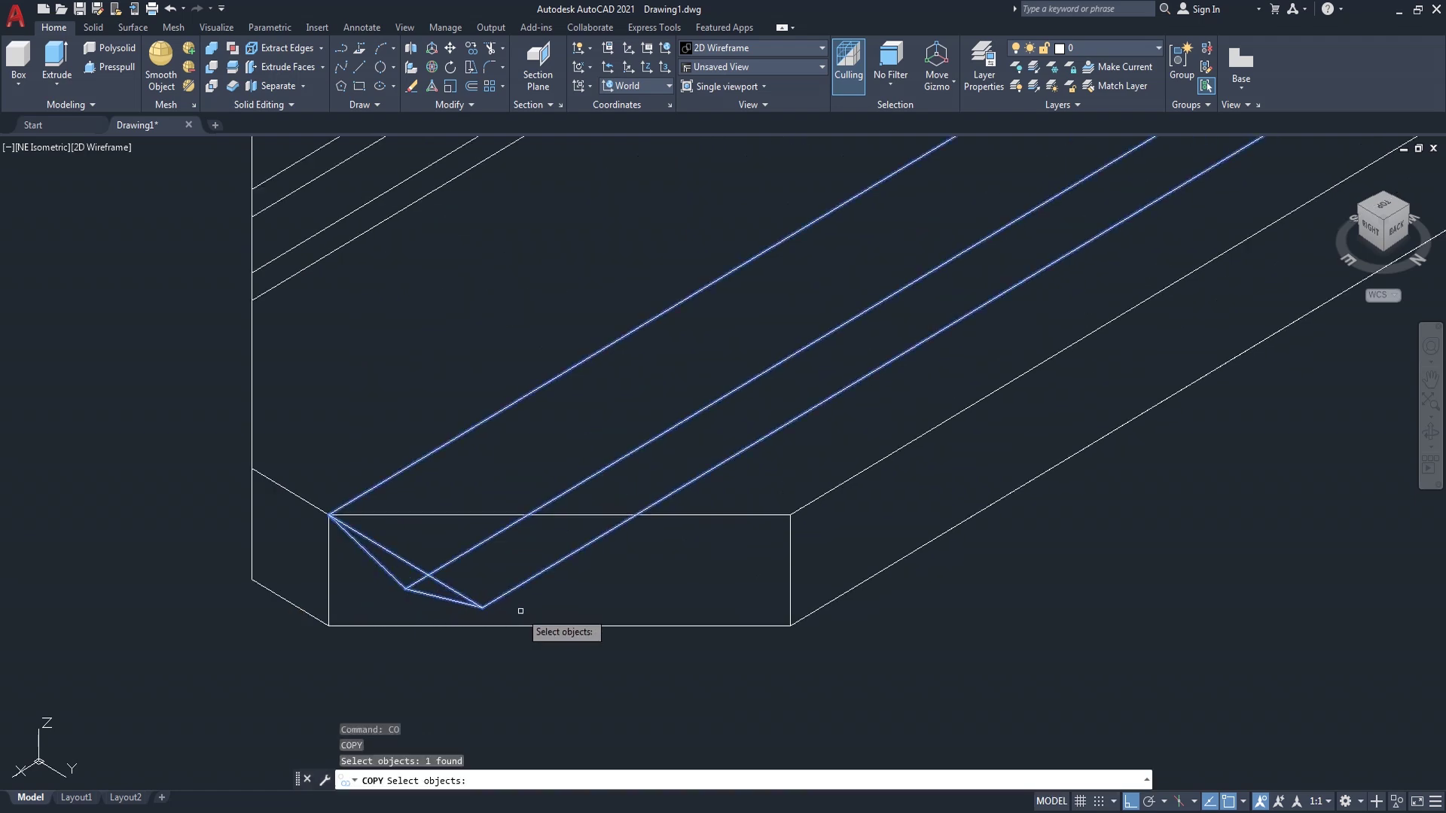
{"action": "key", "text": "Return"}
{"action": "left_click", "coordinate": [481, 607]}
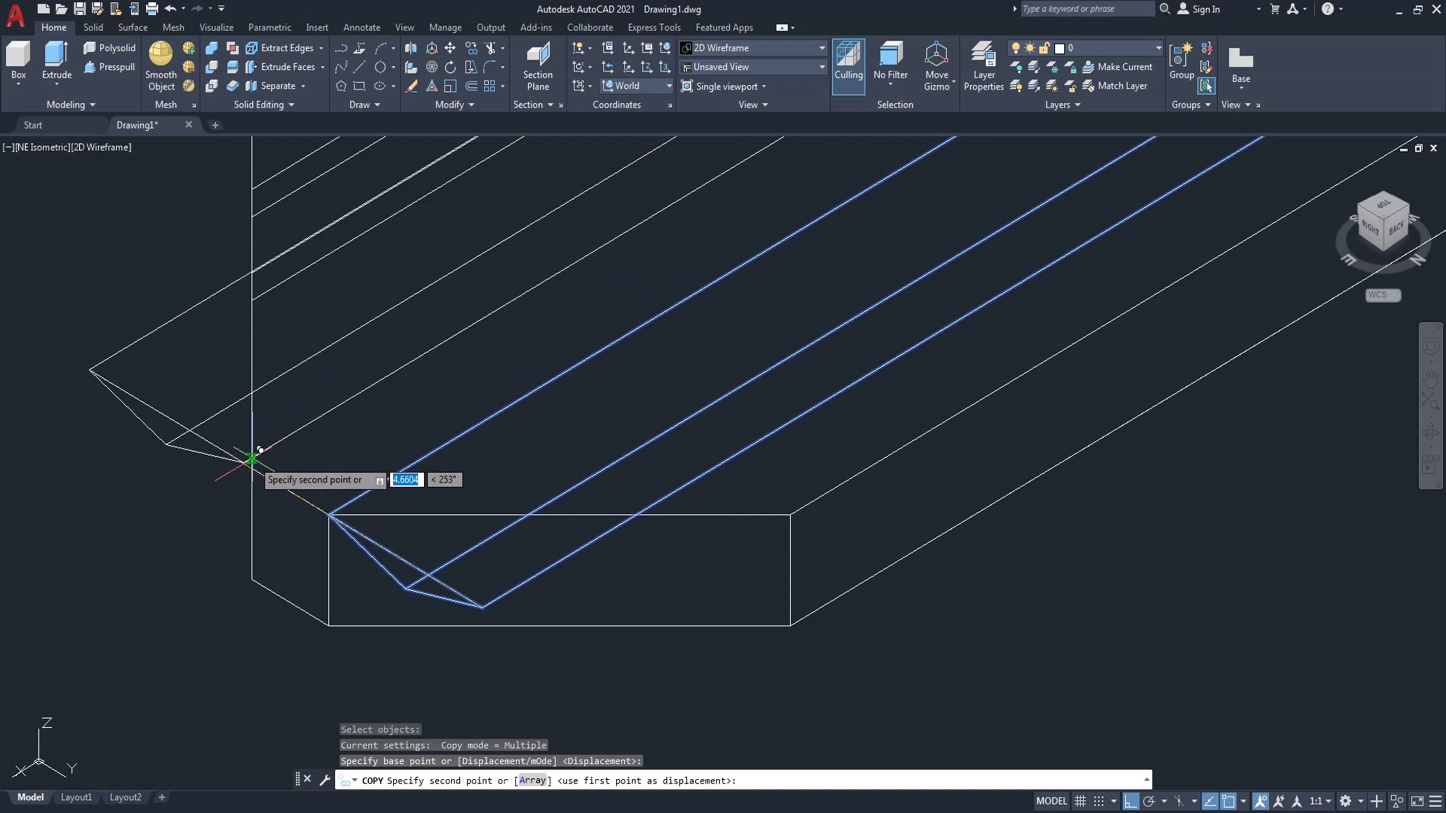
{"action": "left_click", "coordinate": [294, 526]}
{"action": "scroll", "coordinate": [292, 530], "scroll_direction": "down", "scroll_amount": 5}
{"action": "key", "text": "Return"}
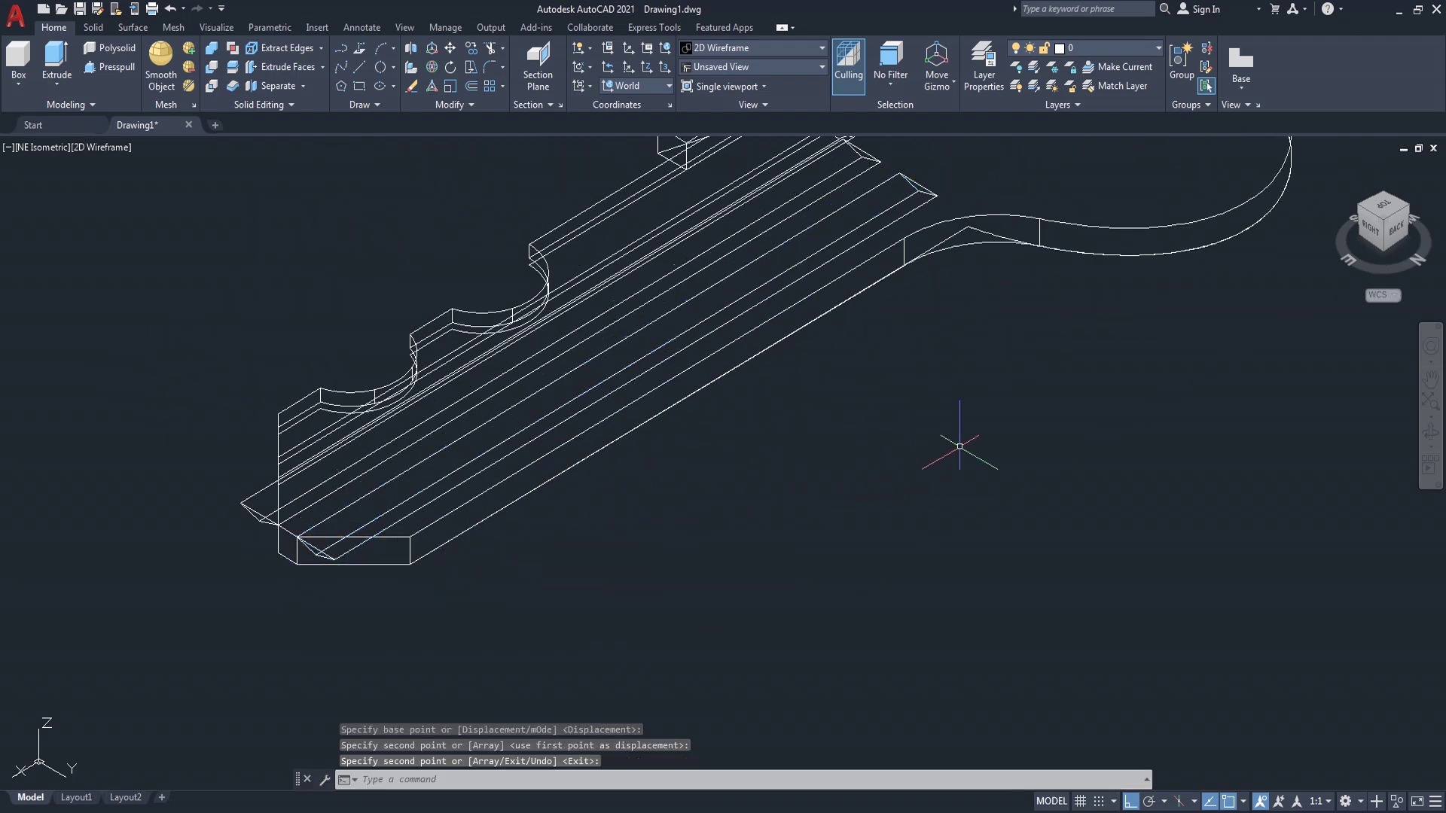
{"action": "mouse_move", "coordinate": [1361, 242]}
{"action": "left_click", "coordinate": [1360, 210]}
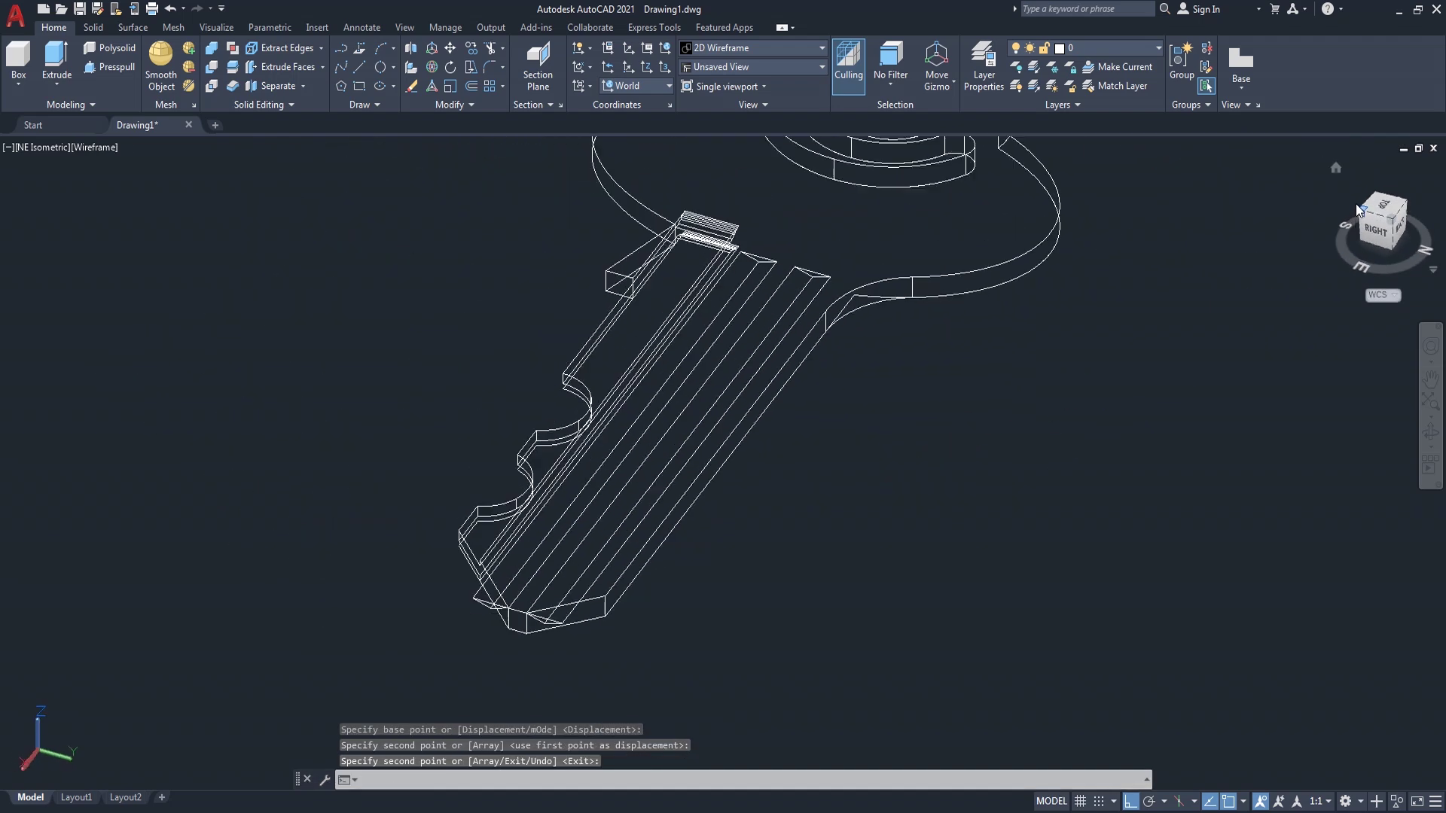
{"action": "scroll", "coordinate": [991, 522], "scroll_direction": "up", "scroll_amount": 2}
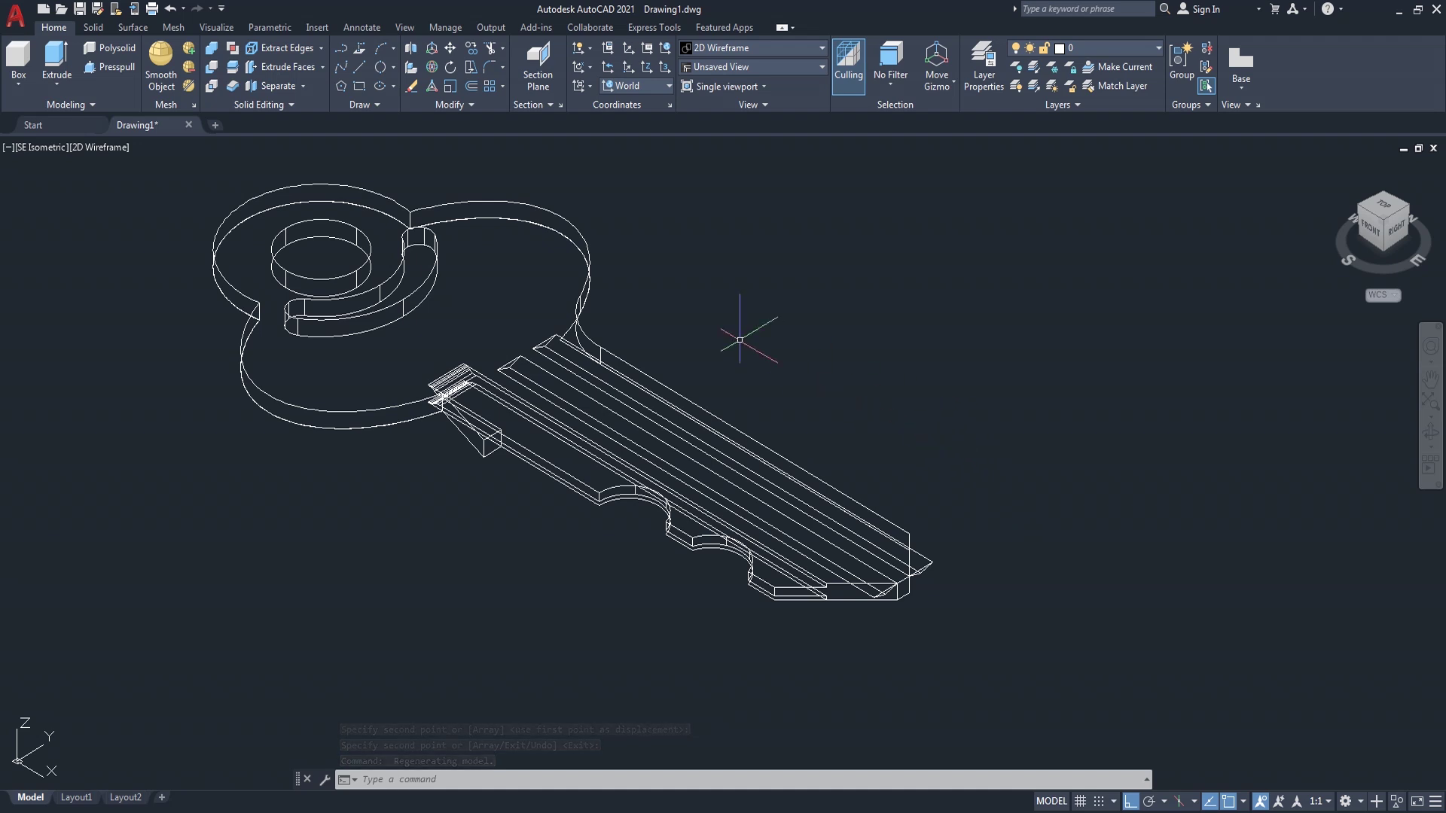
- Shade the model and subtract both strips from the key, cutting two angled grooves
{"action": "left_click", "coordinate": [108, 149]}
{"action": "left_click", "coordinate": [160, 254]}
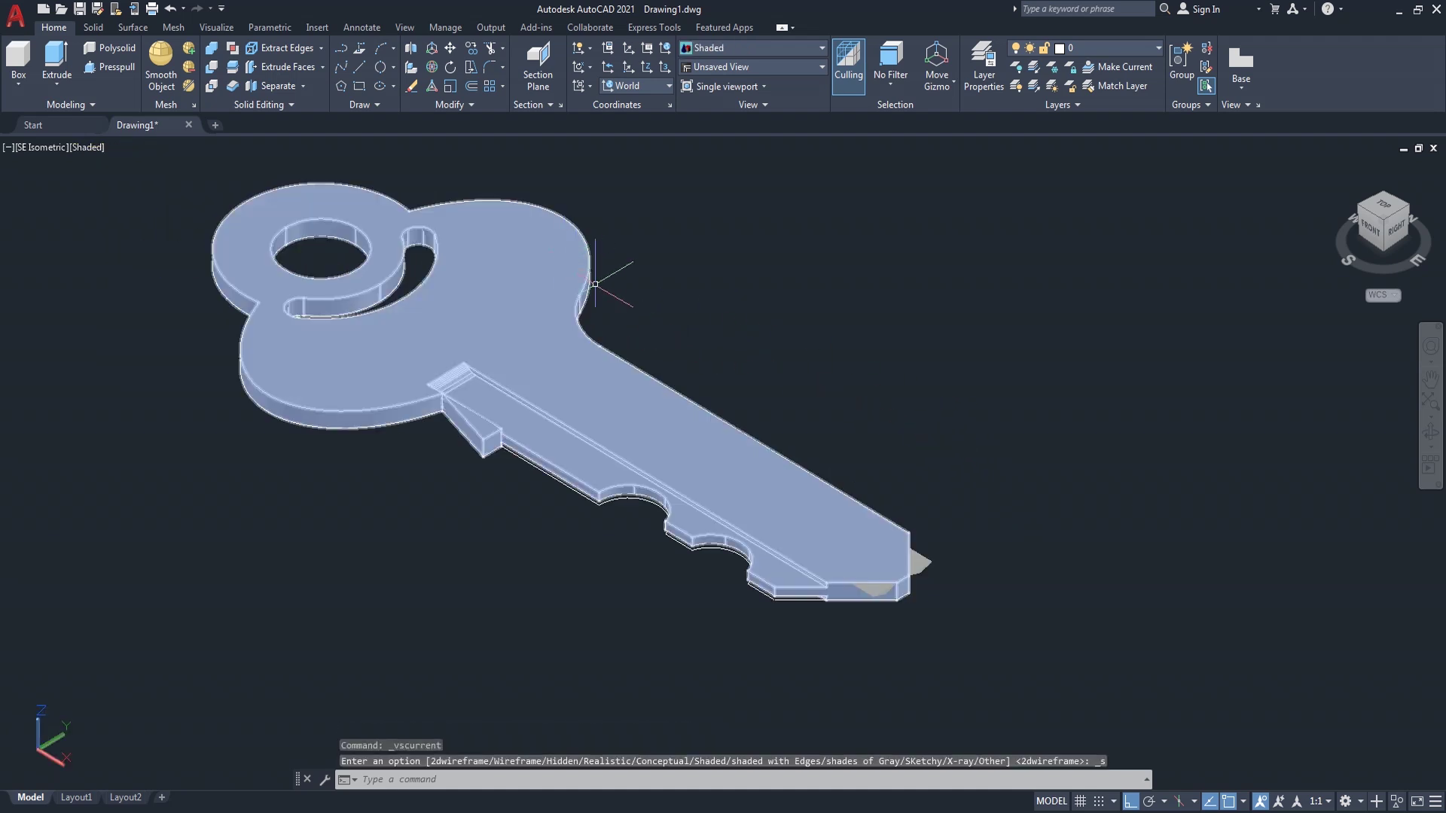
{"action": "type", "text": "s"}
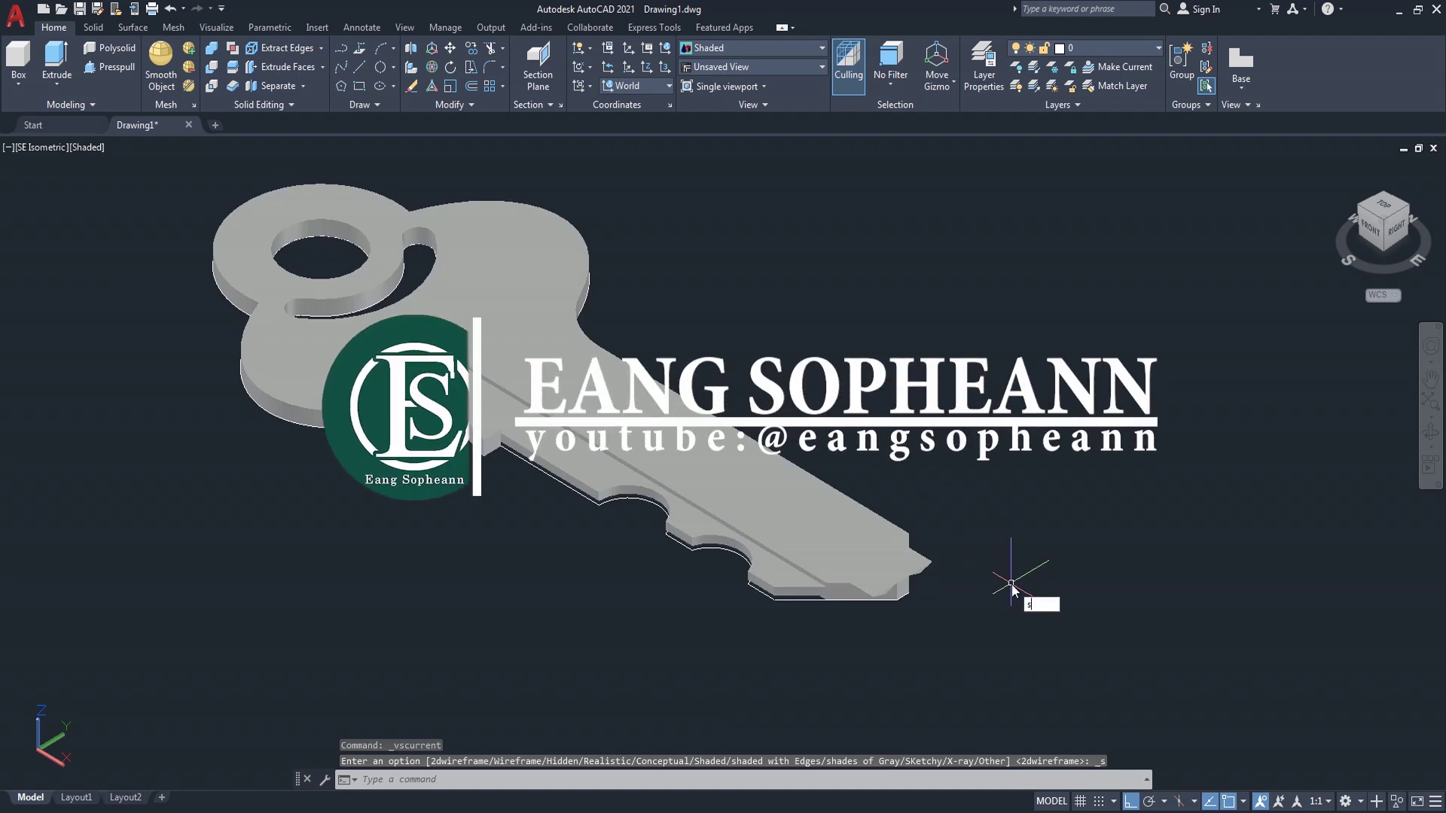
{"action": "type", "text": "u"}
{"action": "key", "text": "Return"}
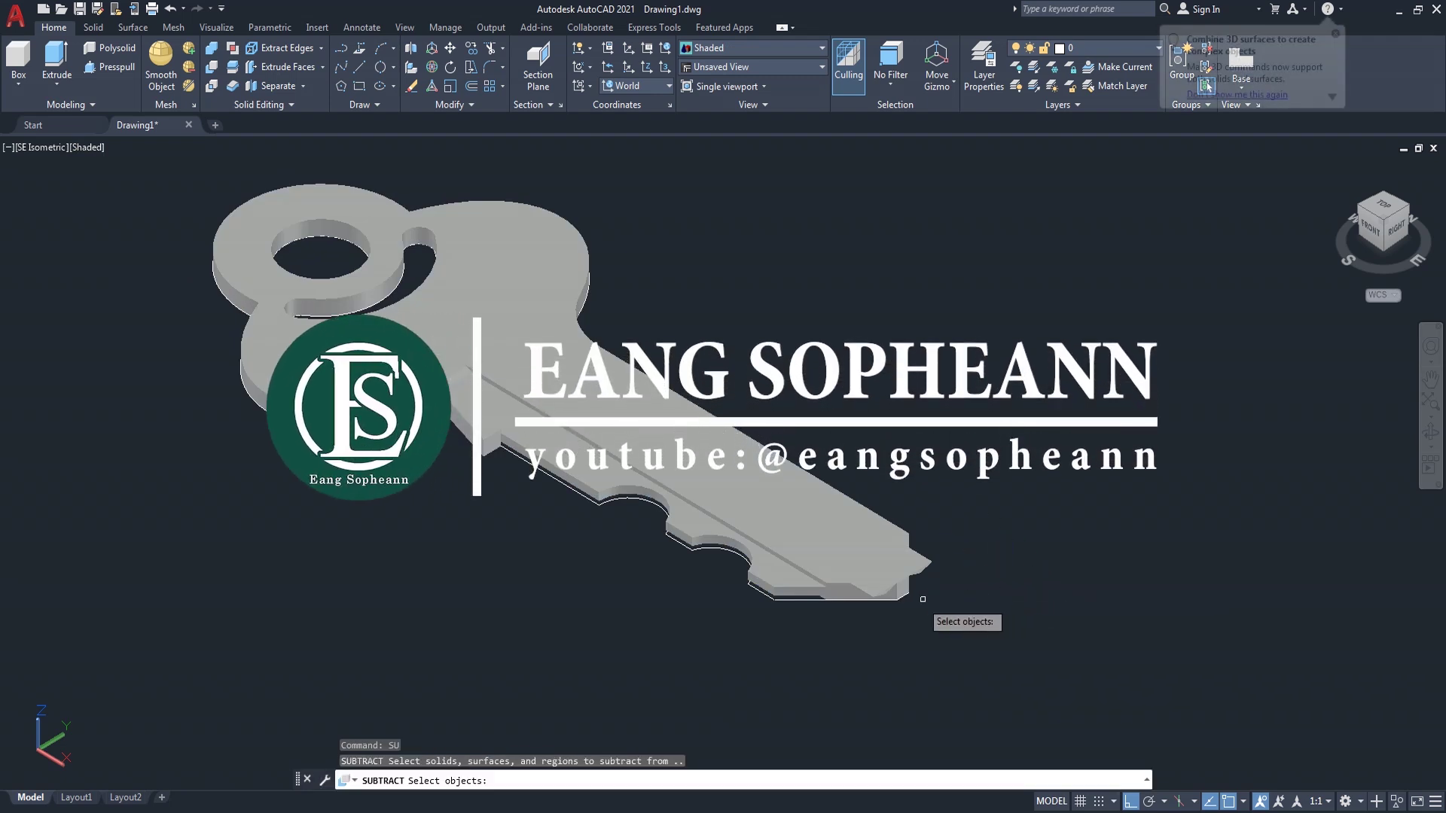
{"action": "left_click", "coordinate": [903, 589]}
{"action": "scroll", "coordinate": [908, 586], "scroll_direction": "up", "scroll_amount": 3}
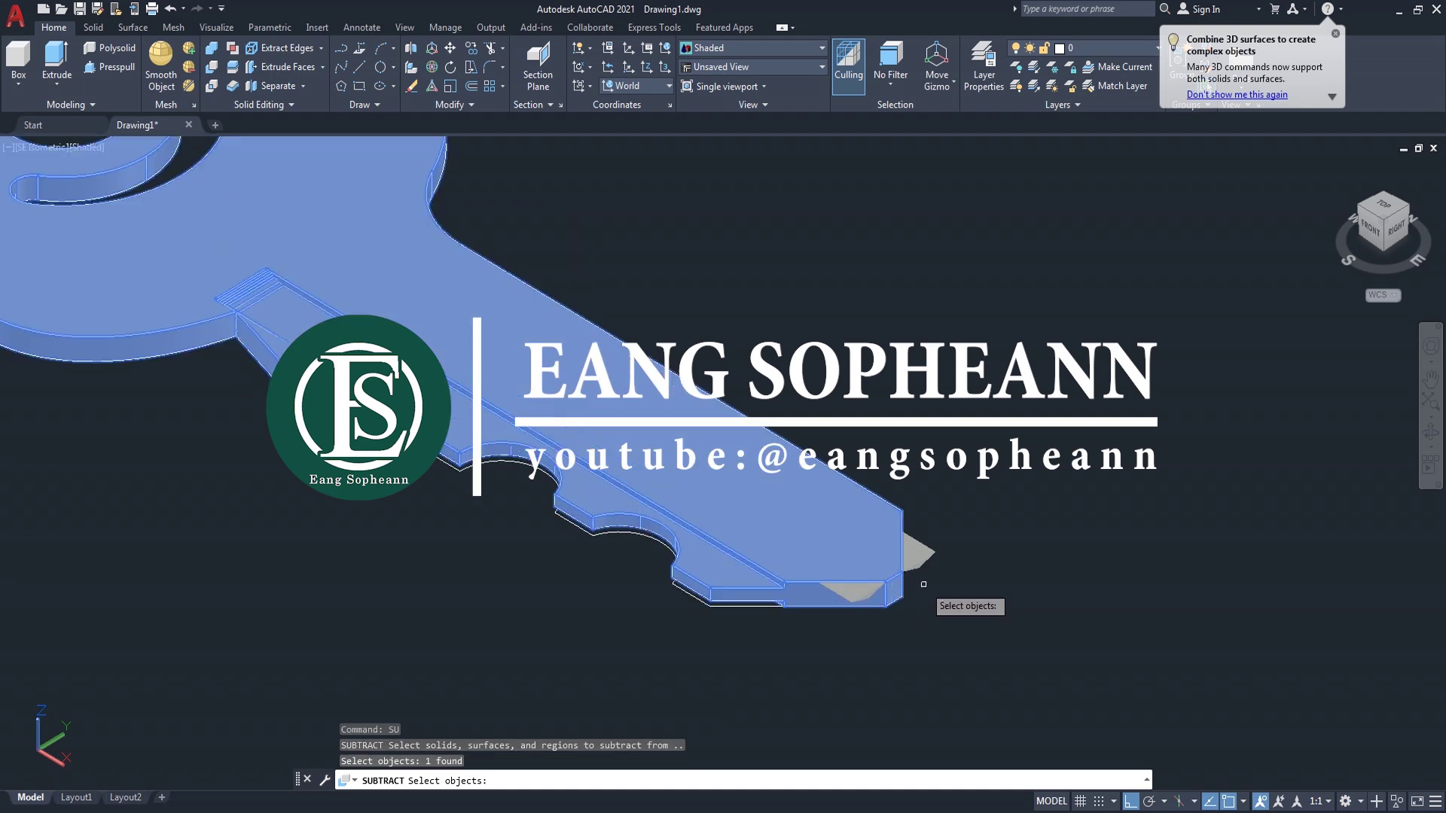
{"action": "scroll", "coordinate": [885, 581], "scroll_direction": "up", "scroll_amount": 3}
{"action": "key", "text": "Return"}
{"action": "left_click", "coordinate": [878, 579]}
{"action": "scroll", "coordinate": [978, 585], "scroll_direction": "down", "scroll_amount": 3}
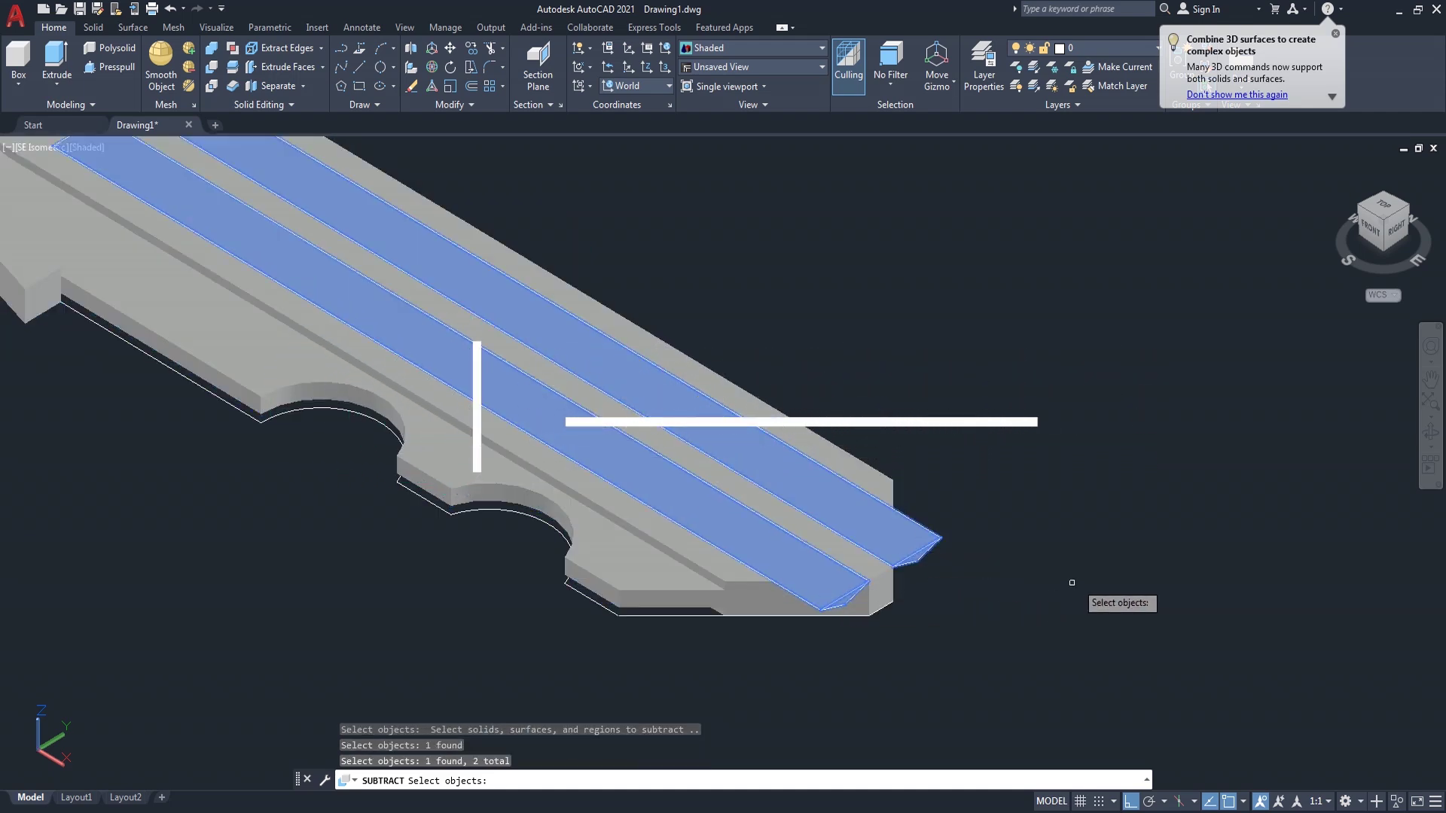
{"action": "key", "text": "Return"}
{"action": "scroll", "coordinate": [1065, 549], "scroll_direction": "down", "scroll_amount": 2}
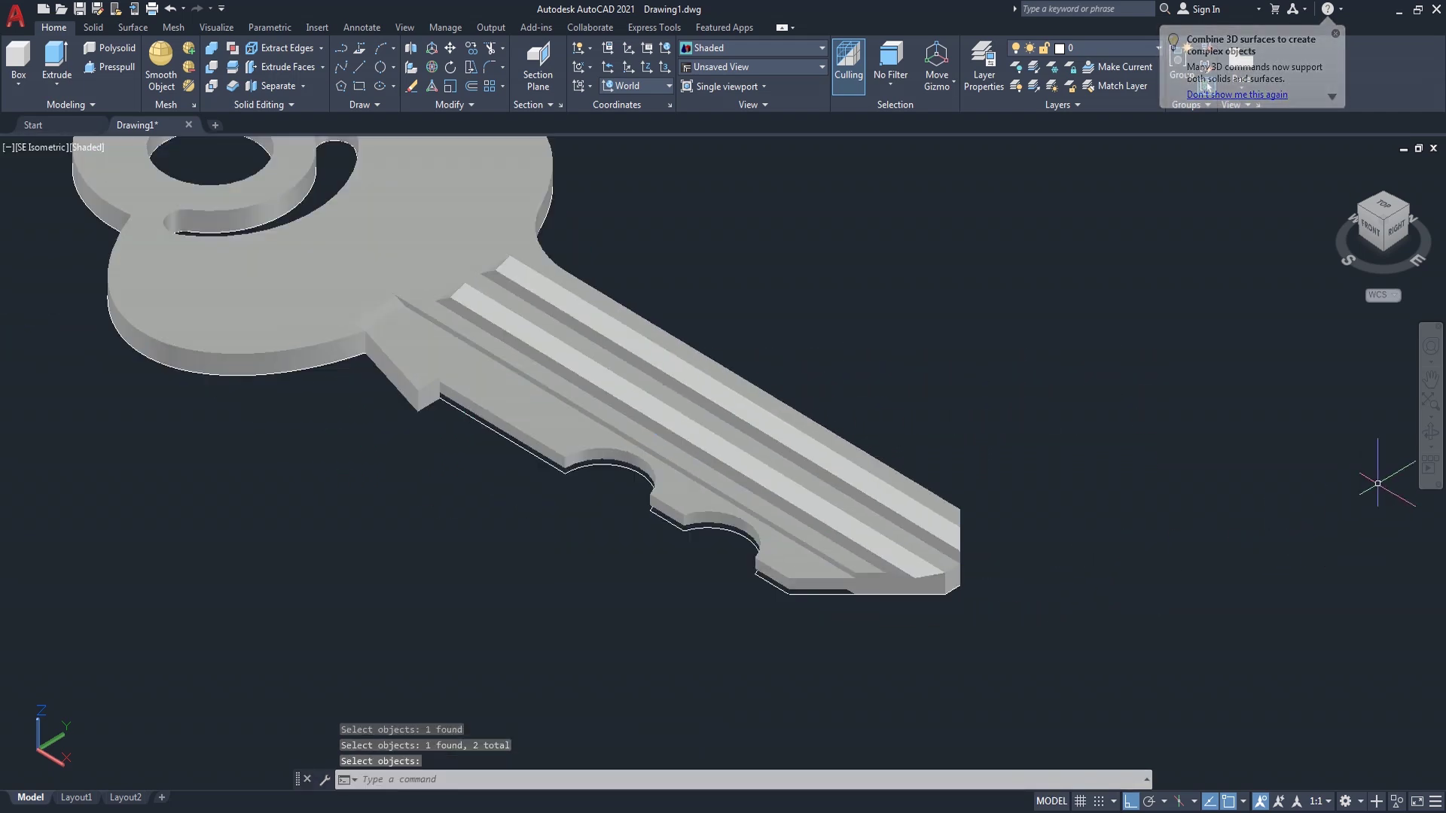
{"action": "left_click", "coordinate": [1429, 433]}
{"action": "mouse_move", "coordinate": [955, 477]}
{"action": "left_mouse_down"}
{"action": "mouse_move", "coordinate": [893, 554]}
{"action": "mouse_move", "coordinate": [1032, 510]}
{"action": "mouse_move", "coordinate": [1068, 591]}
{"action": "mouse_move", "coordinate": [956, 509]}
{"action": "mouse_move", "coordinate": [952, 635]}
{"action": "mouse_move", "coordinate": [935, 613]}
{"action": "mouse_move", "coordinate": [936, 509]}
{"action": "mouse_move", "coordinate": [924, 528]}
{"action": "mouse_move", "coordinate": [1023, 510]}
{"action": "mouse_move", "coordinate": [936, 497]}
{"action": "mouse_move", "coordinate": [971, 487]}
{"action": "mouse_move", "coordinate": [952, 489]}
{"action": "left_mouse_up"}
{"action": "scroll", "coordinate": [435, 313], "scroll_direction": "up", "scroll_amount": 1}
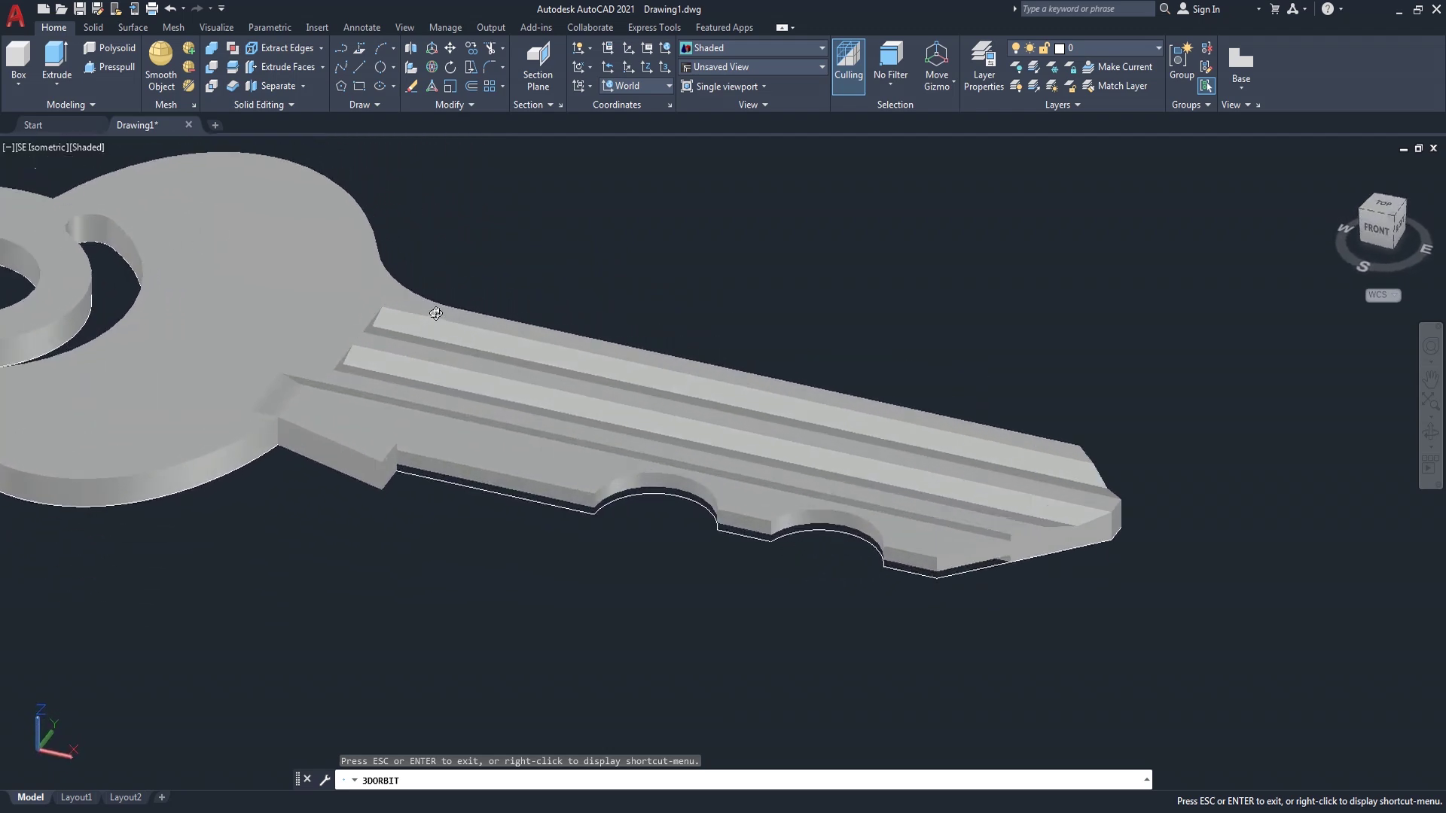
{"action": "middle_click_drag", "start_coordinate": [441, 360], "coordinate": [557, 435]}
{"action": "right_click", "coordinate": [661, 292]}
{"action": "left_click", "coordinate": [677, 295]}
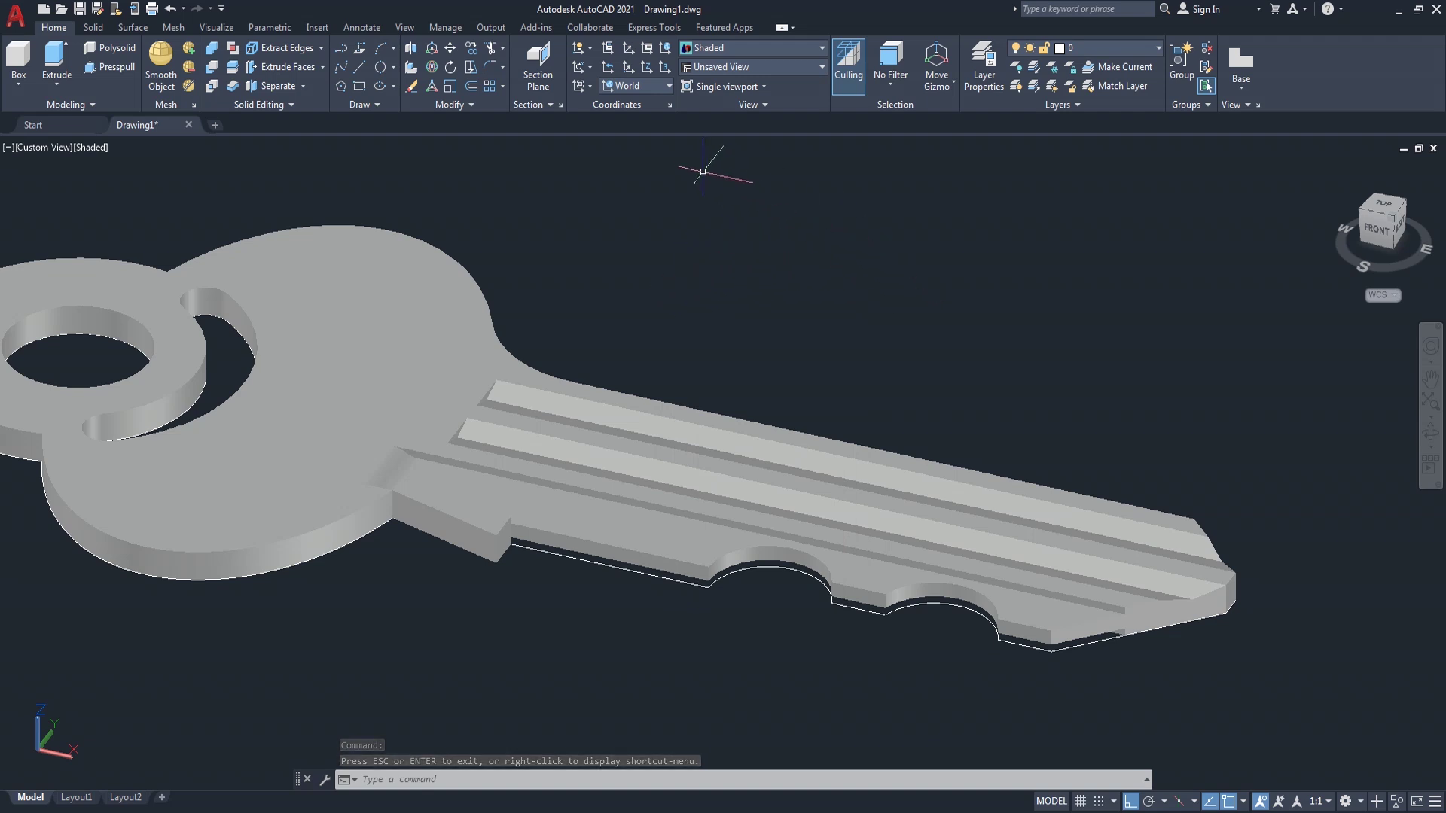
{"action": "left_click", "coordinate": [1392, 223]}
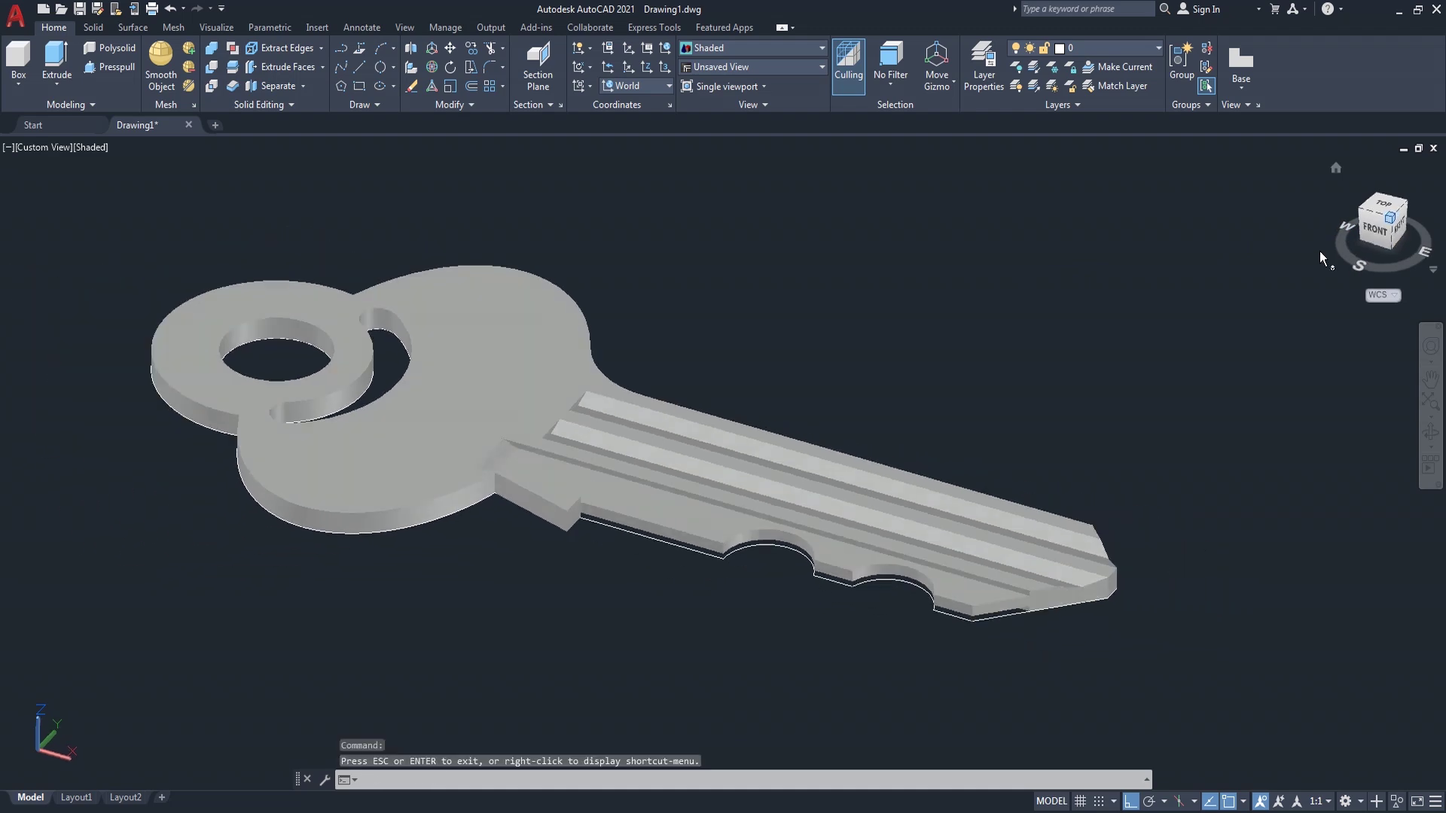
{"action": "scroll", "coordinate": [753, 429], "scroll_direction": "up", "scroll_amount": 2}
{"action": "scroll", "coordinate": [737, 424], "scroll_direction": "up", "scroll_amount": 3}
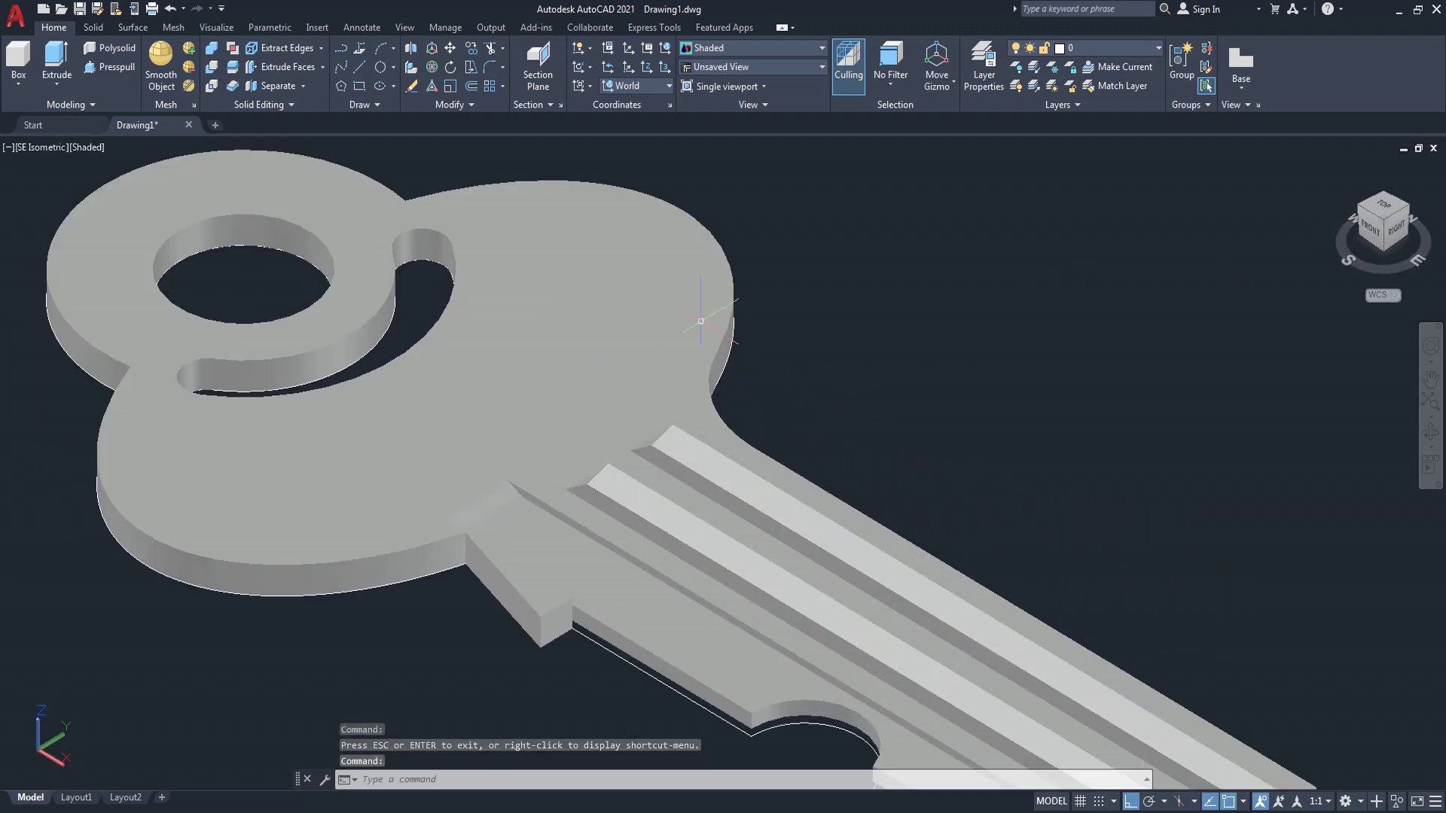
- Switch to 2D Wireframe and align the UCS to the Right side
{"action": "left_click", "coordinate": [98, 151]}
{"action": "left_click", "coordinate": [139, 188]}
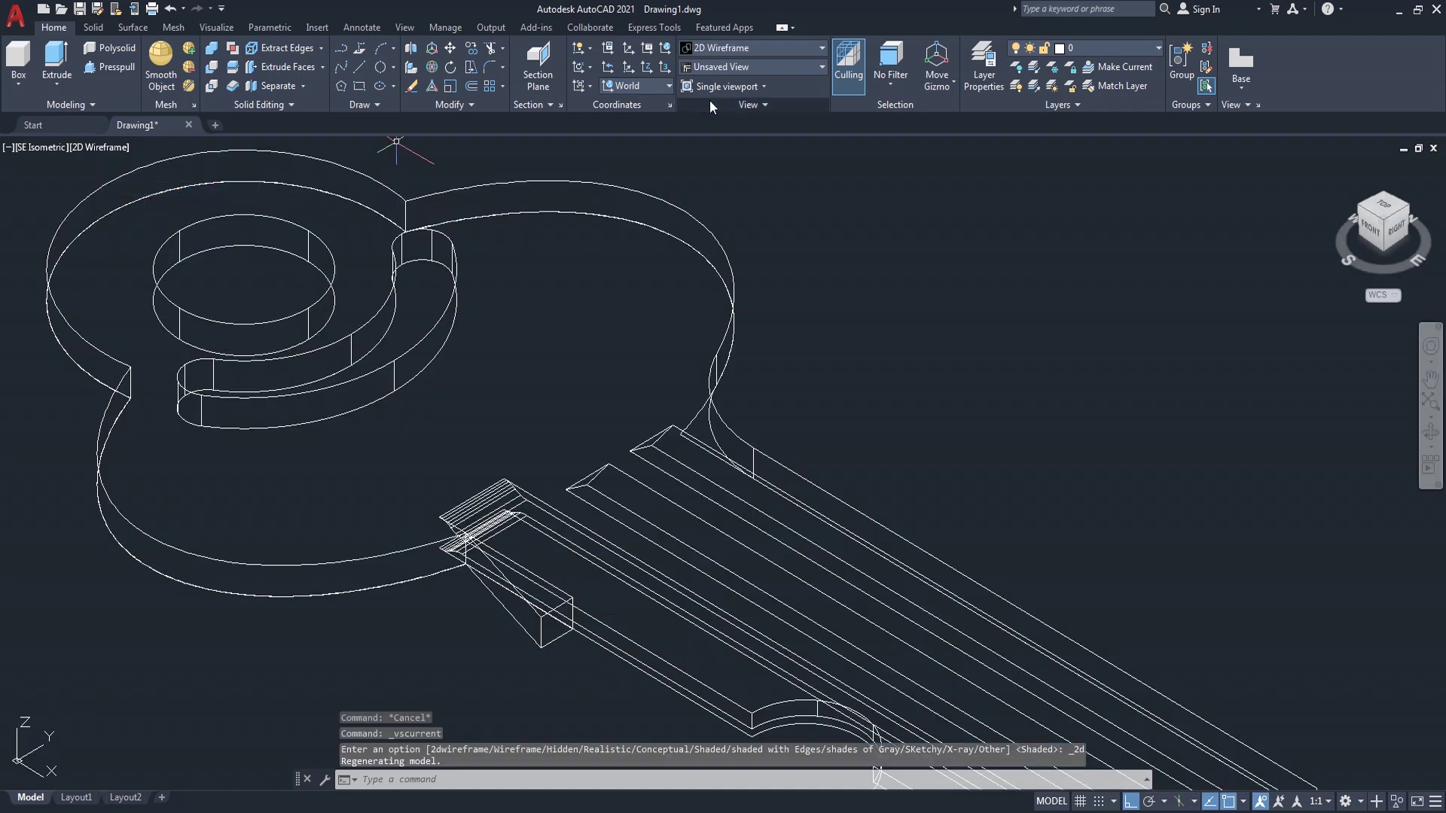
{"action": "left_click", "coordinate": [645, 83]}
{"action": "left_click", "coordinate": [641, 176]}
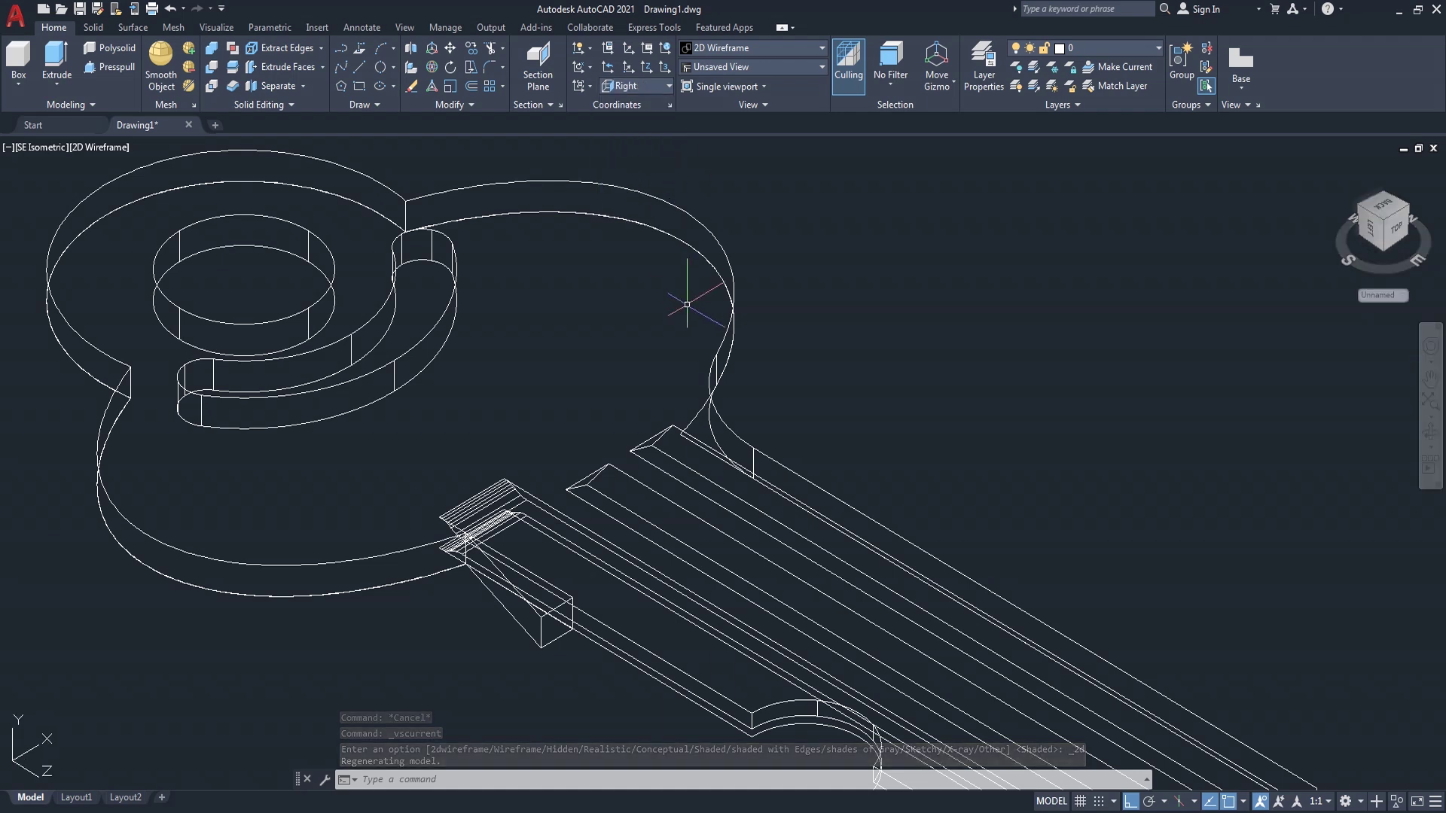
{"action": "scroll", "coordinate": [705, 362], "scroll_direction": "up", "scroll_amount": 3}
{"action": "scroll", "coordinate": [655, 357], "scroll_direction": "up", "scroll_amount": 2}
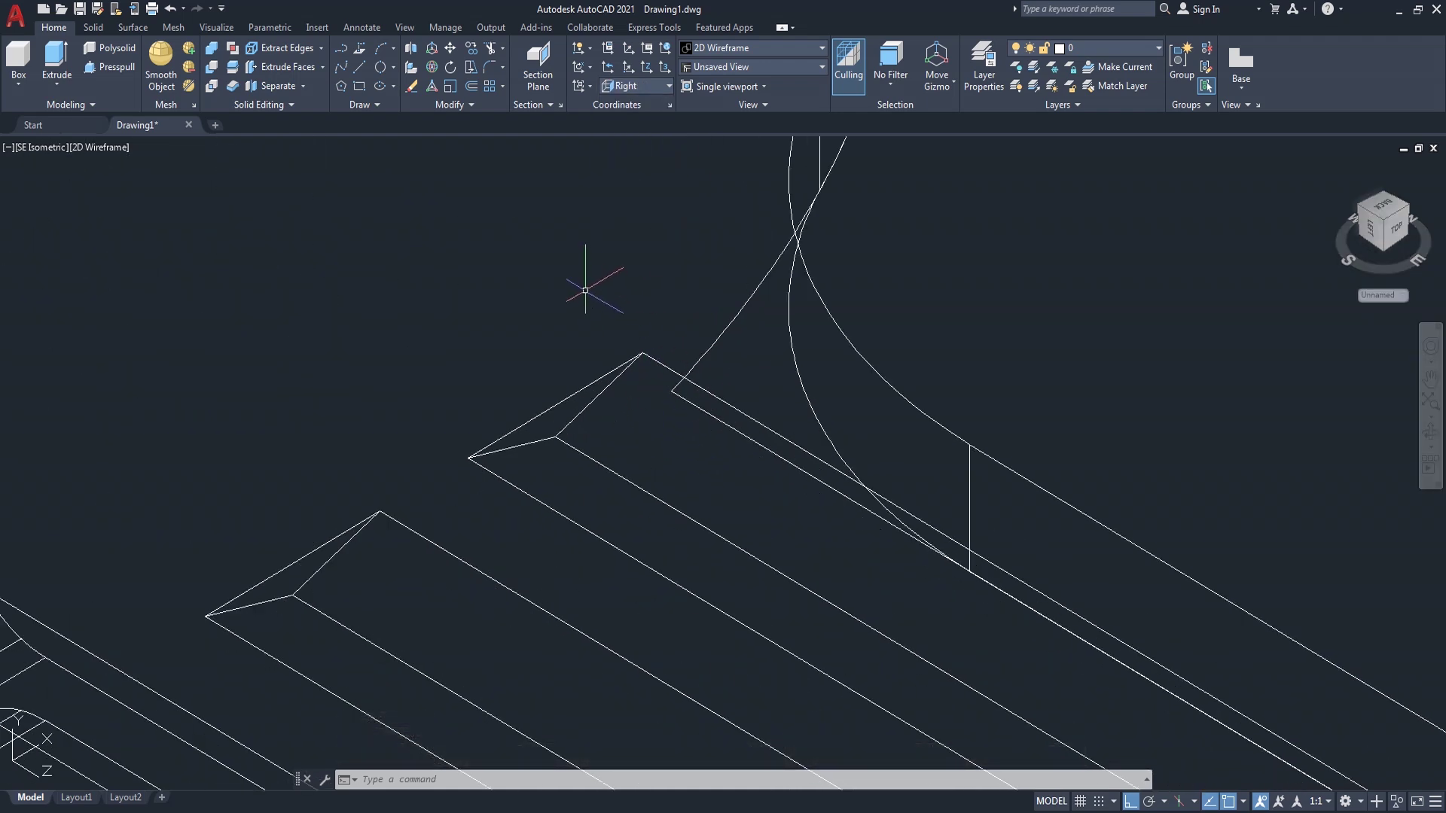
{"action": "type", "text": "p"}
- Draw a closed triangular polyline profile starting at the chamfer corner
{"action": "key", "text": "Return"}
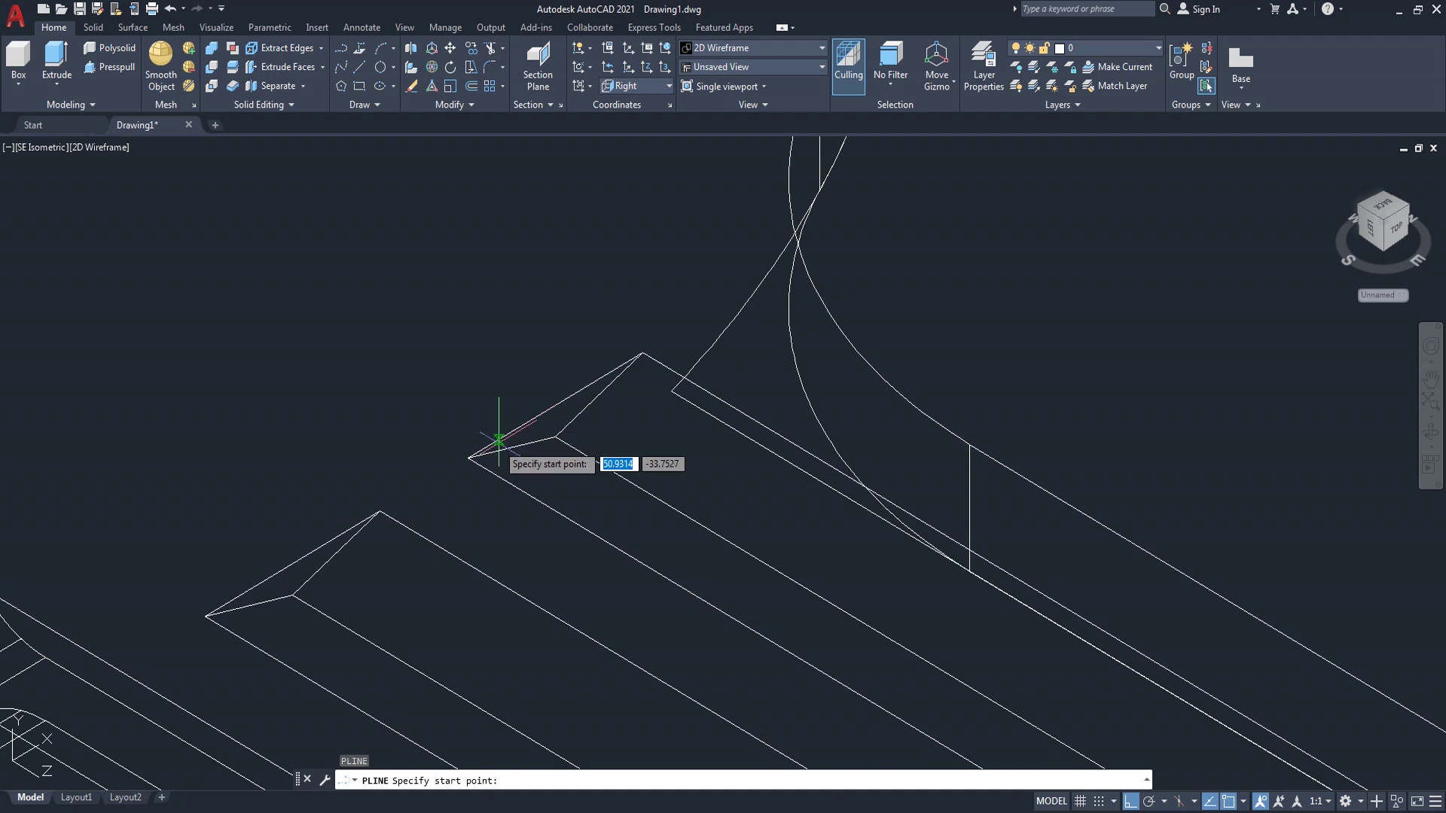
{"action": "left_click", "coordinate": [467, 457]}
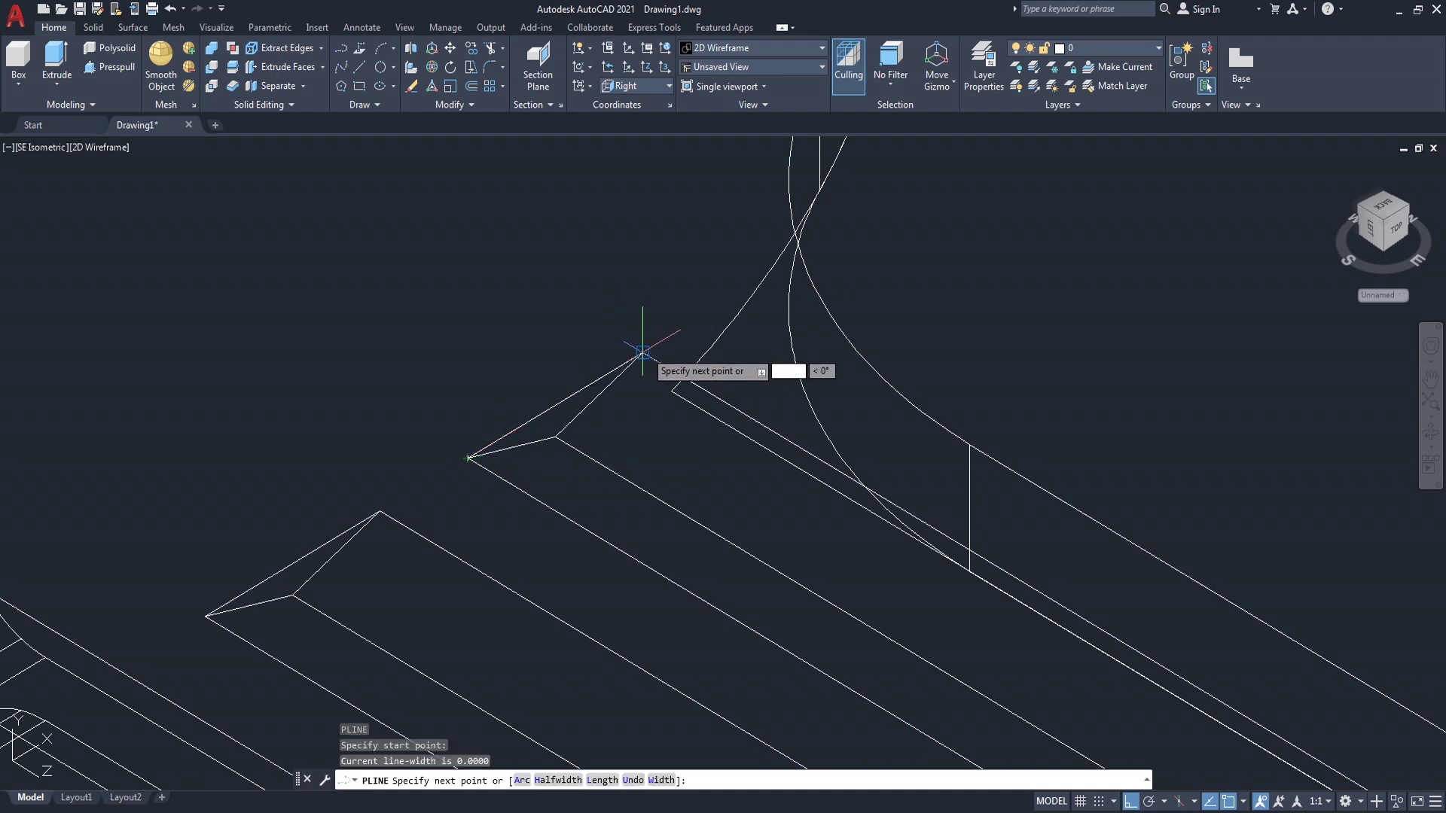
{"action": "left_click", "coordinate": [555, 436]}
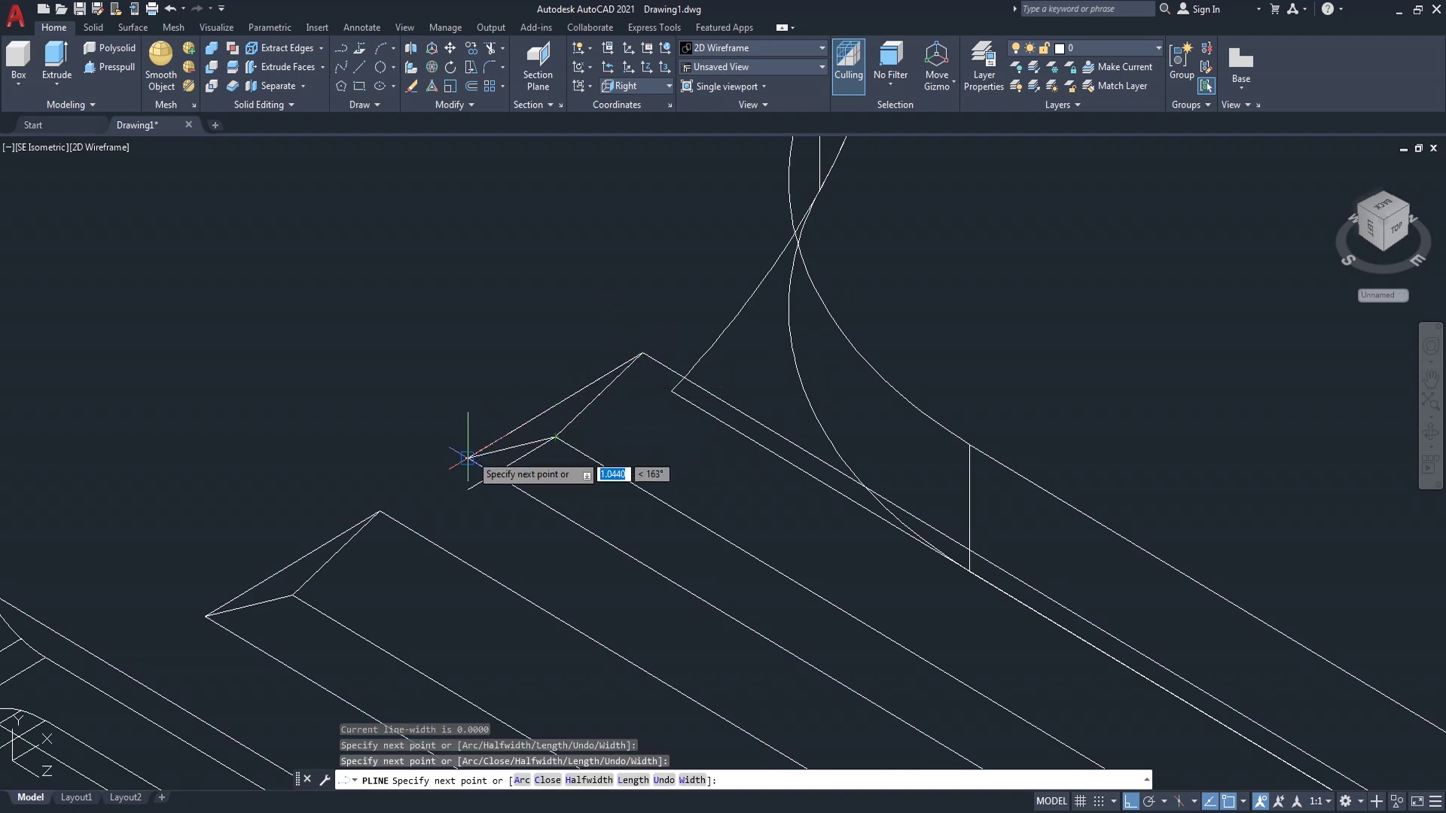
{"action": "type", "text": "c"}
{"action": "key", "text": "Return"}
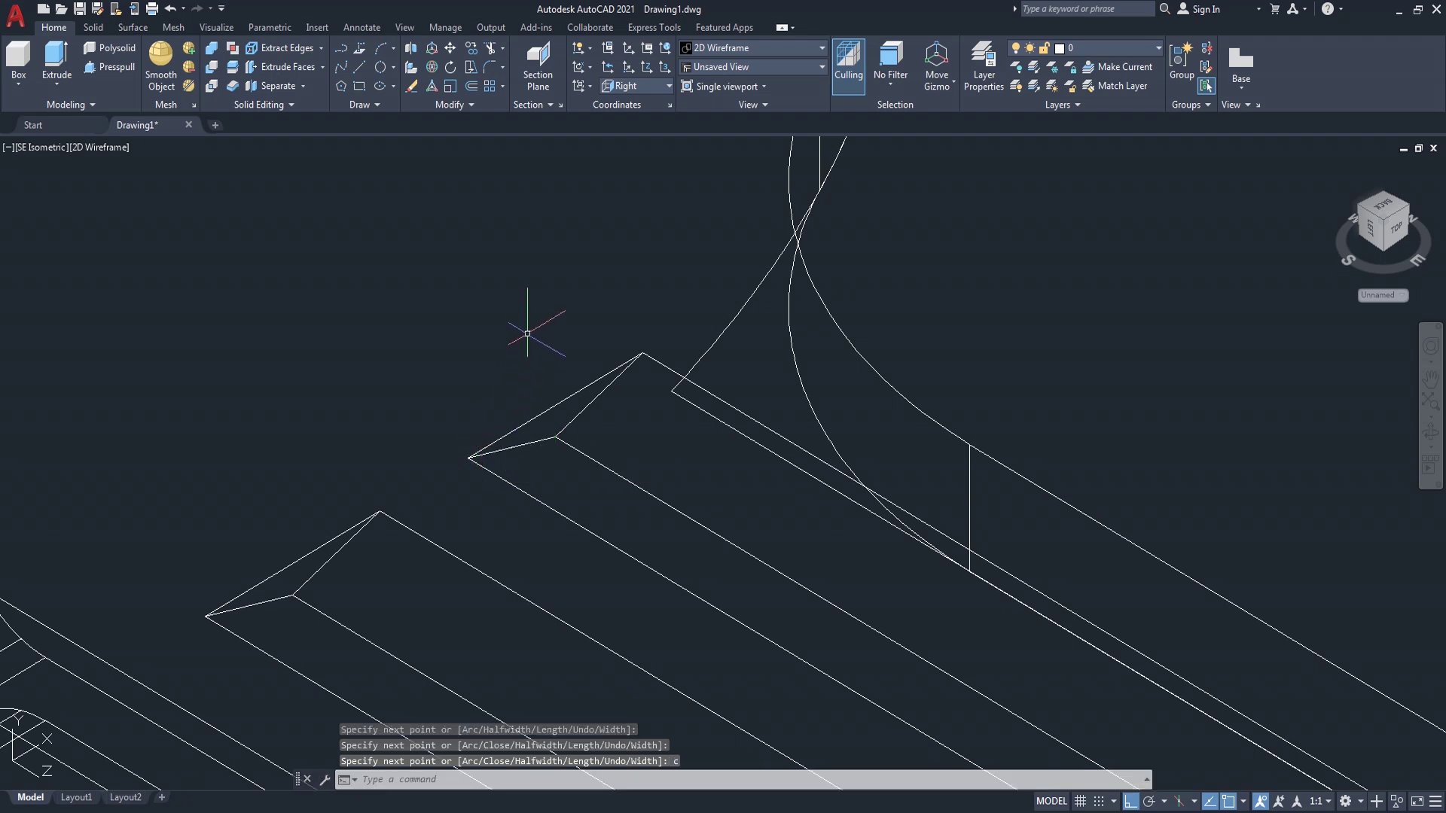
{"action": "scroll", "coordinate": [527, 336], "scroll_direction": "down", "scroll_amount": 2}
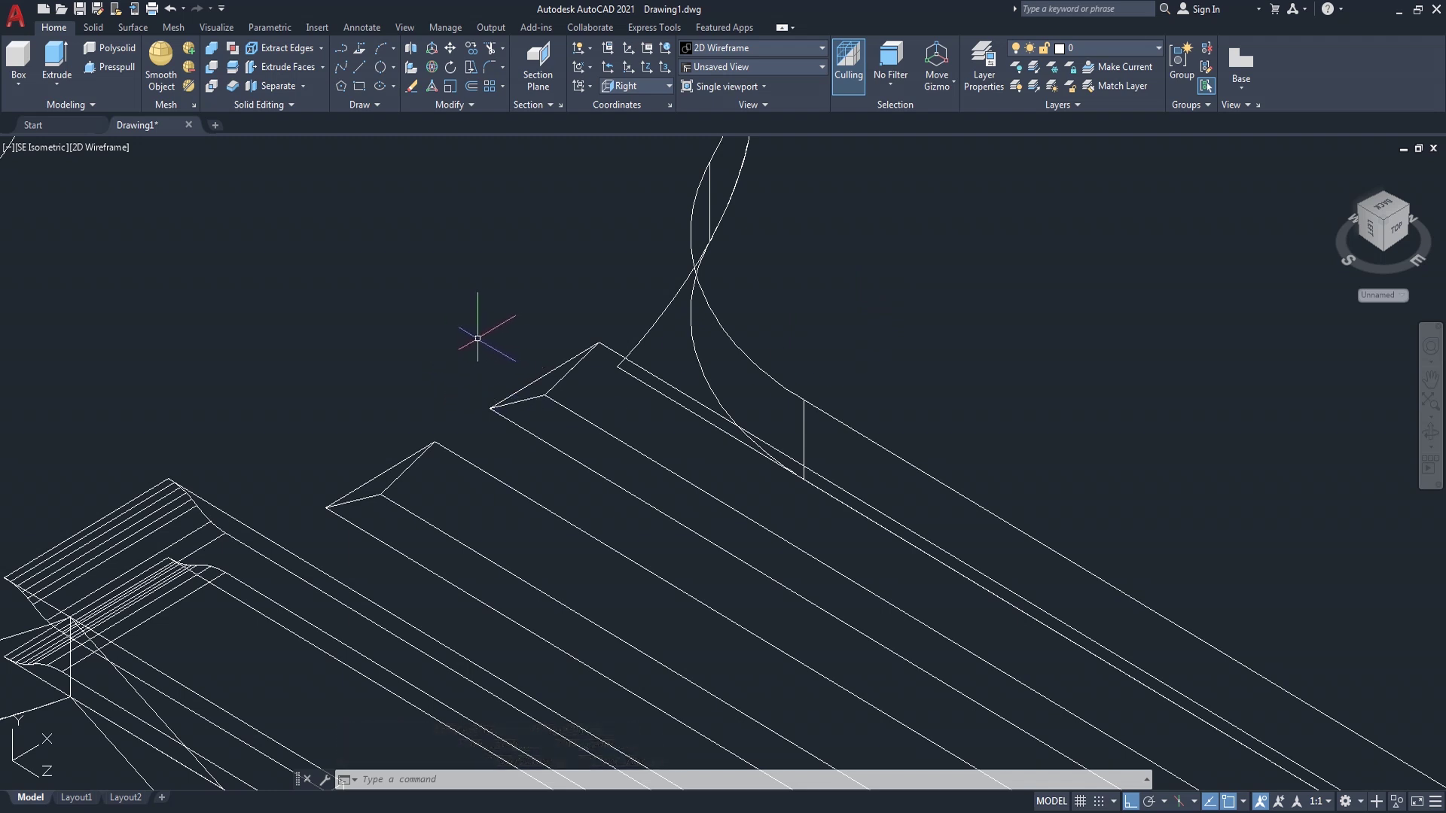
{"action": "type", "text": "pl"}
{"action": "key", "text": "Return"}
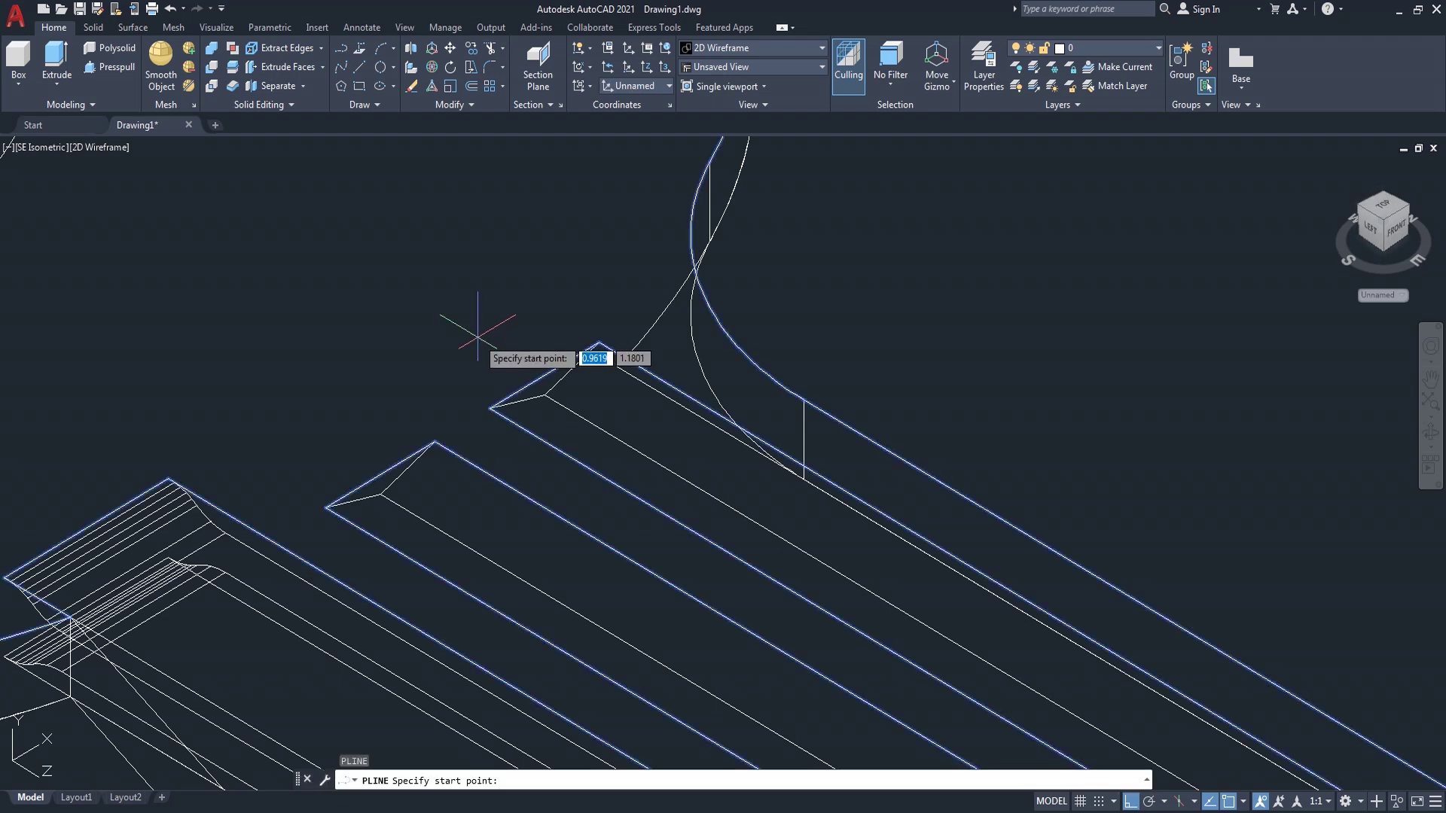
- Reset the UCS to World and draw a 1-unit polyline from the triangle's corner
{"action": "key", "text": "Escape"}
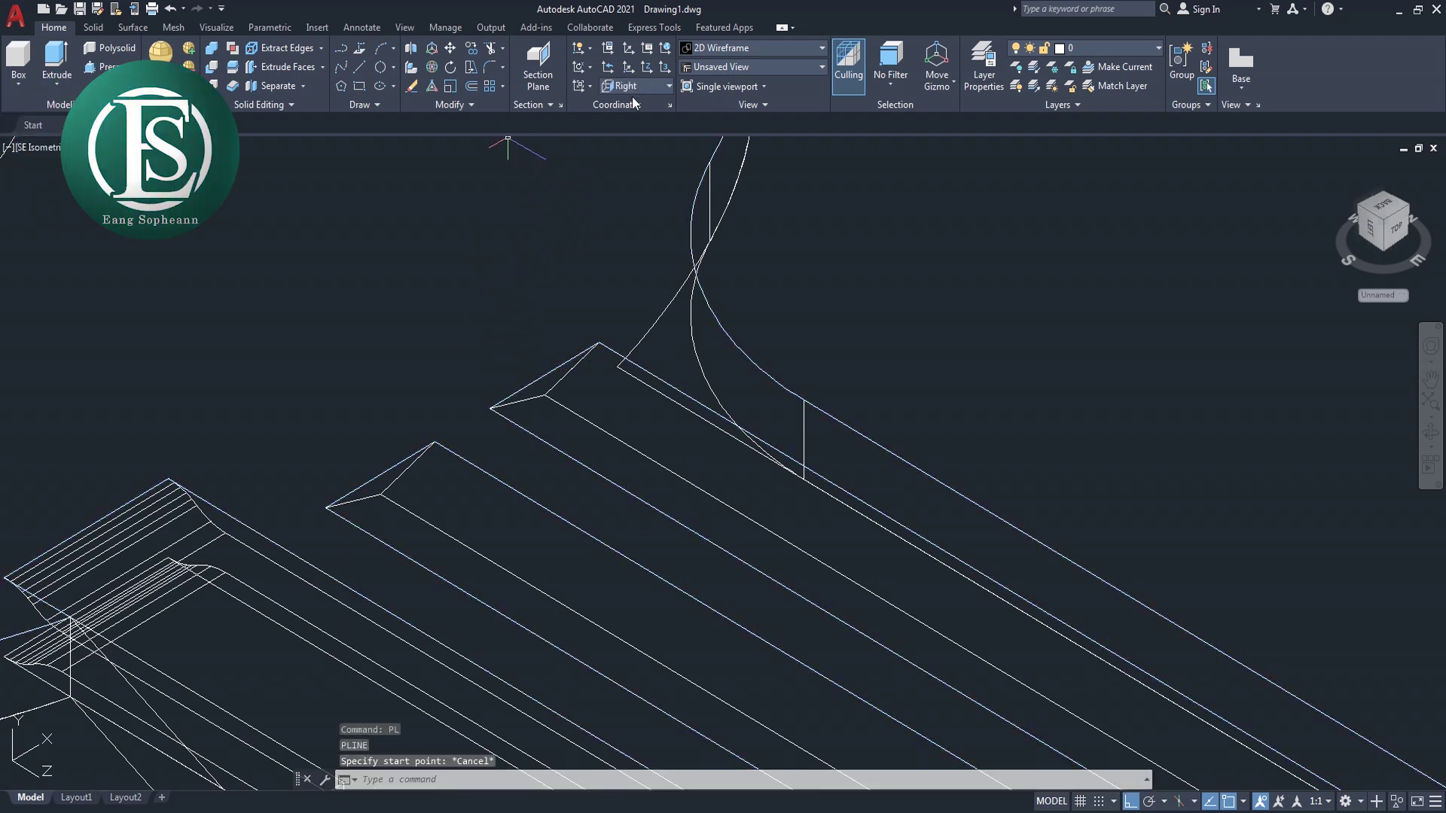
{"action": "left_click", "coordinate": [649, 83]}
{"action": "left_click", "coordinate": [634, 103]}
{"action": "type", "text": "pl"}
{"action": "key", "text": "Return"}
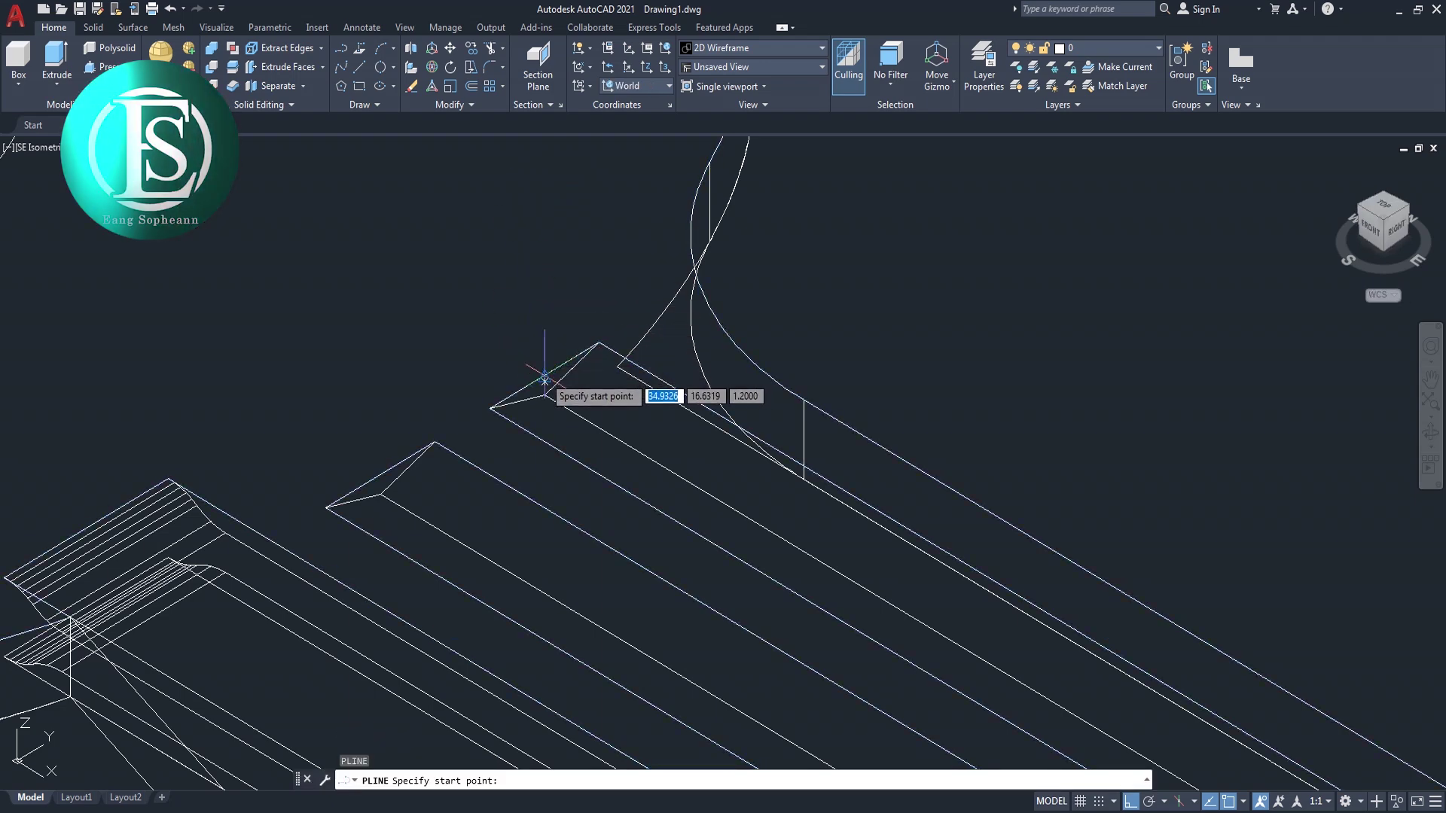
{"action": "left_click", "coordinate": [544, 381]}
{"action": "type", "text": "1"}
{"action": "key", "text": "Return"}
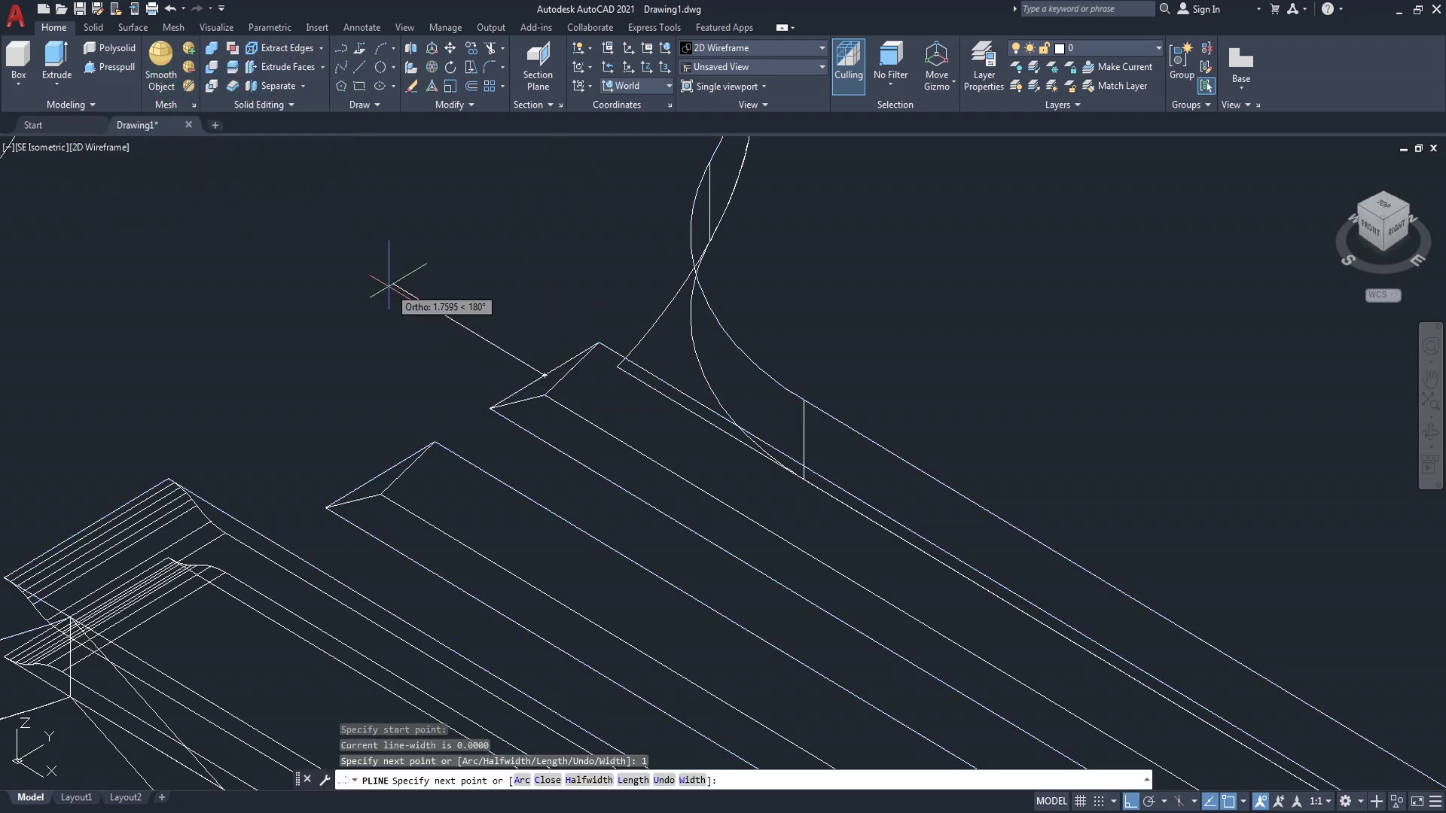
{"action": "key", "text": "Return"}
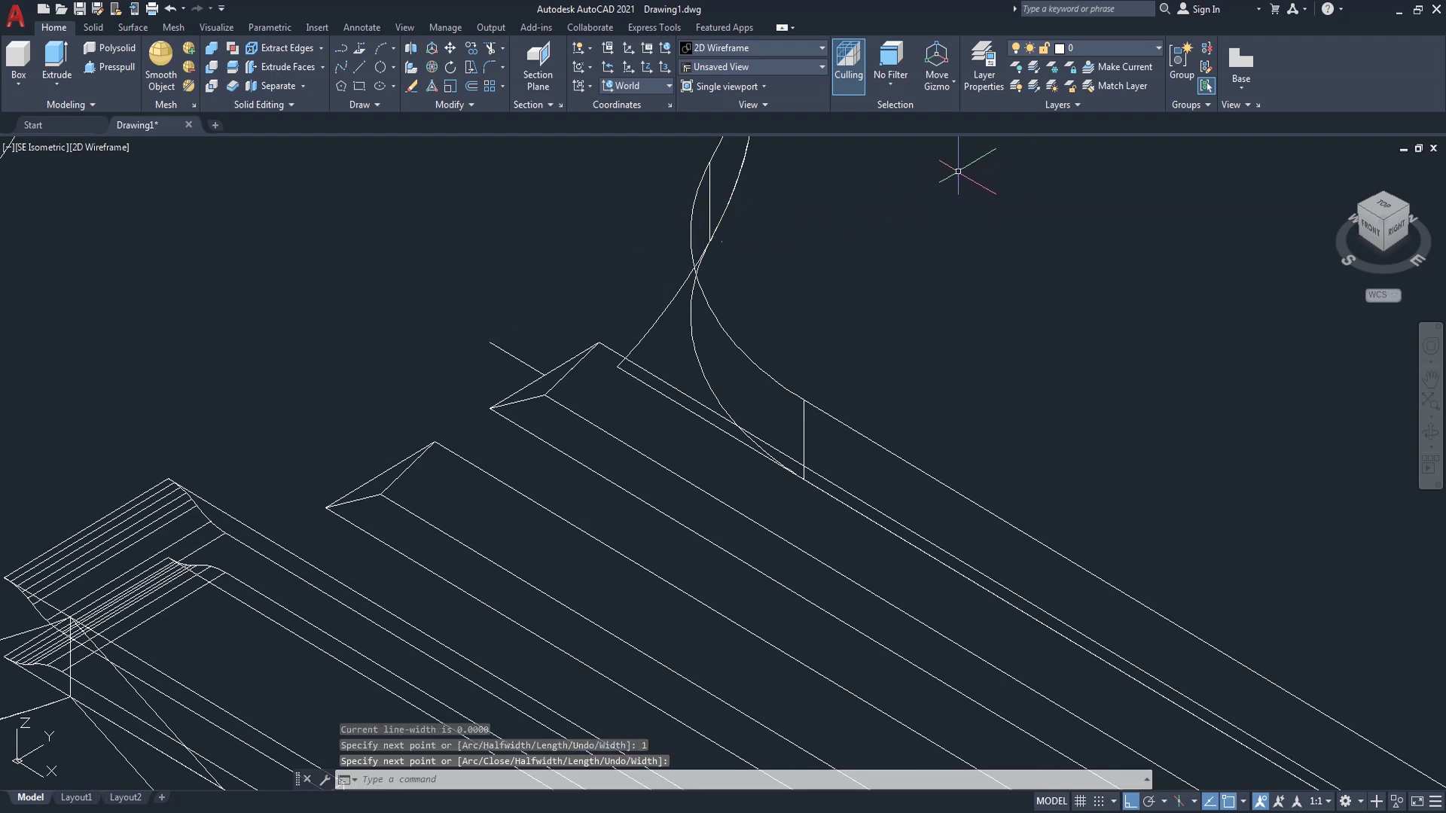
- Align the UCS to the Front plane
{"action": "left_click", "coordinate": [657, 87]}
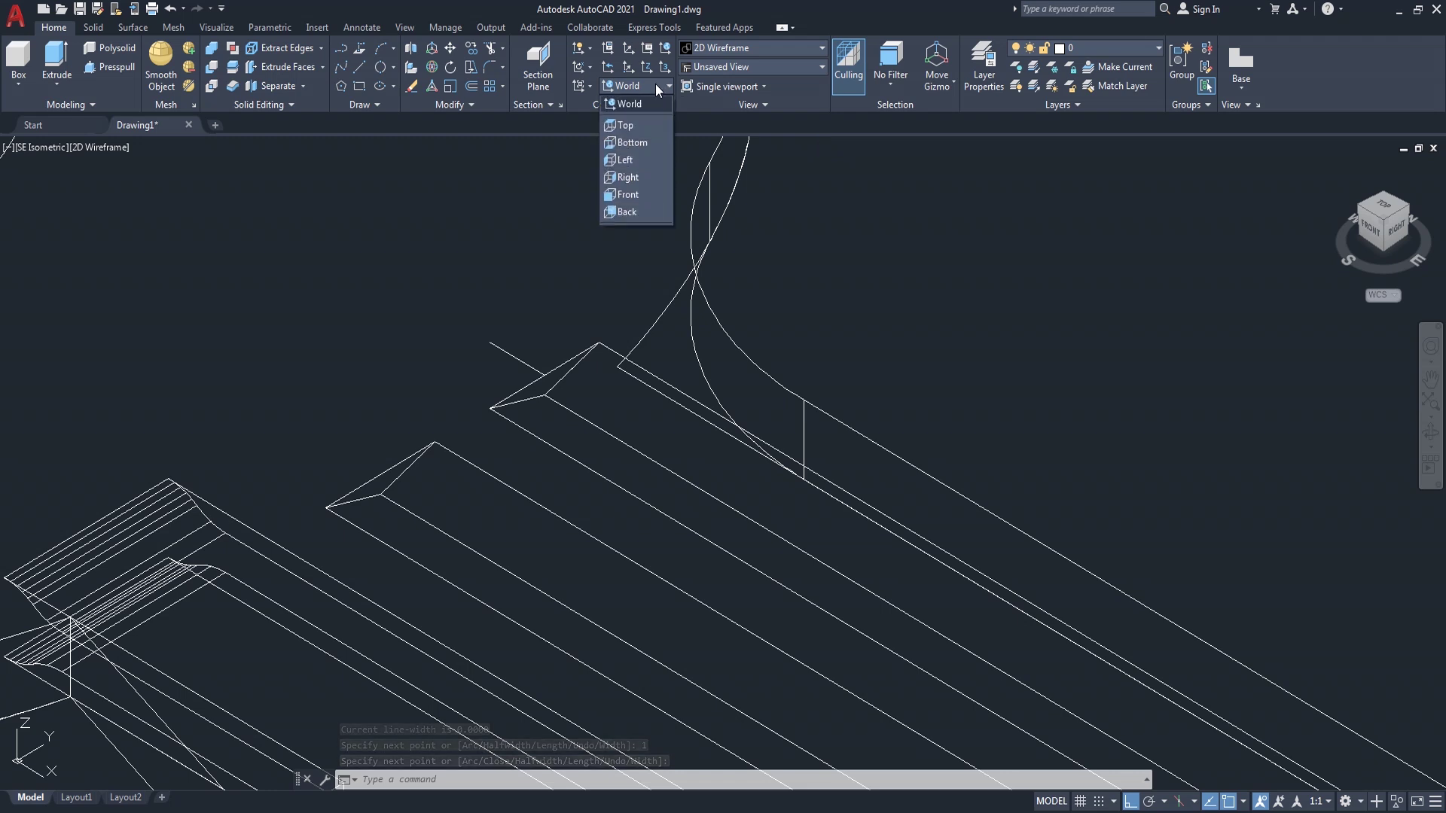
{"action": "left_click", "coordinate": [635, 179]}
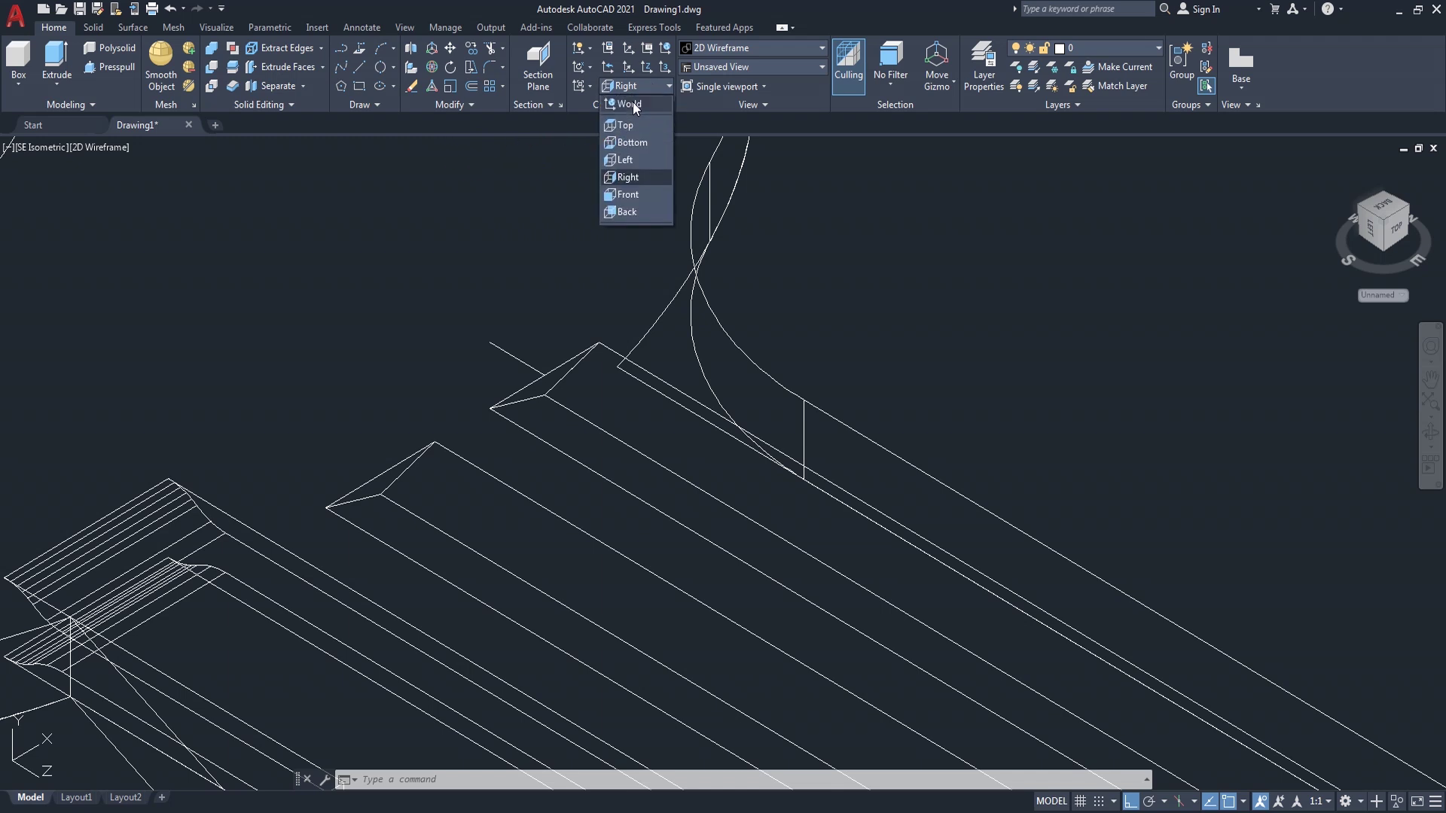
{"action": "left_click", "coordinate": [632, 103]}
{"action": "left_click", "coordinate": [659, 89]}
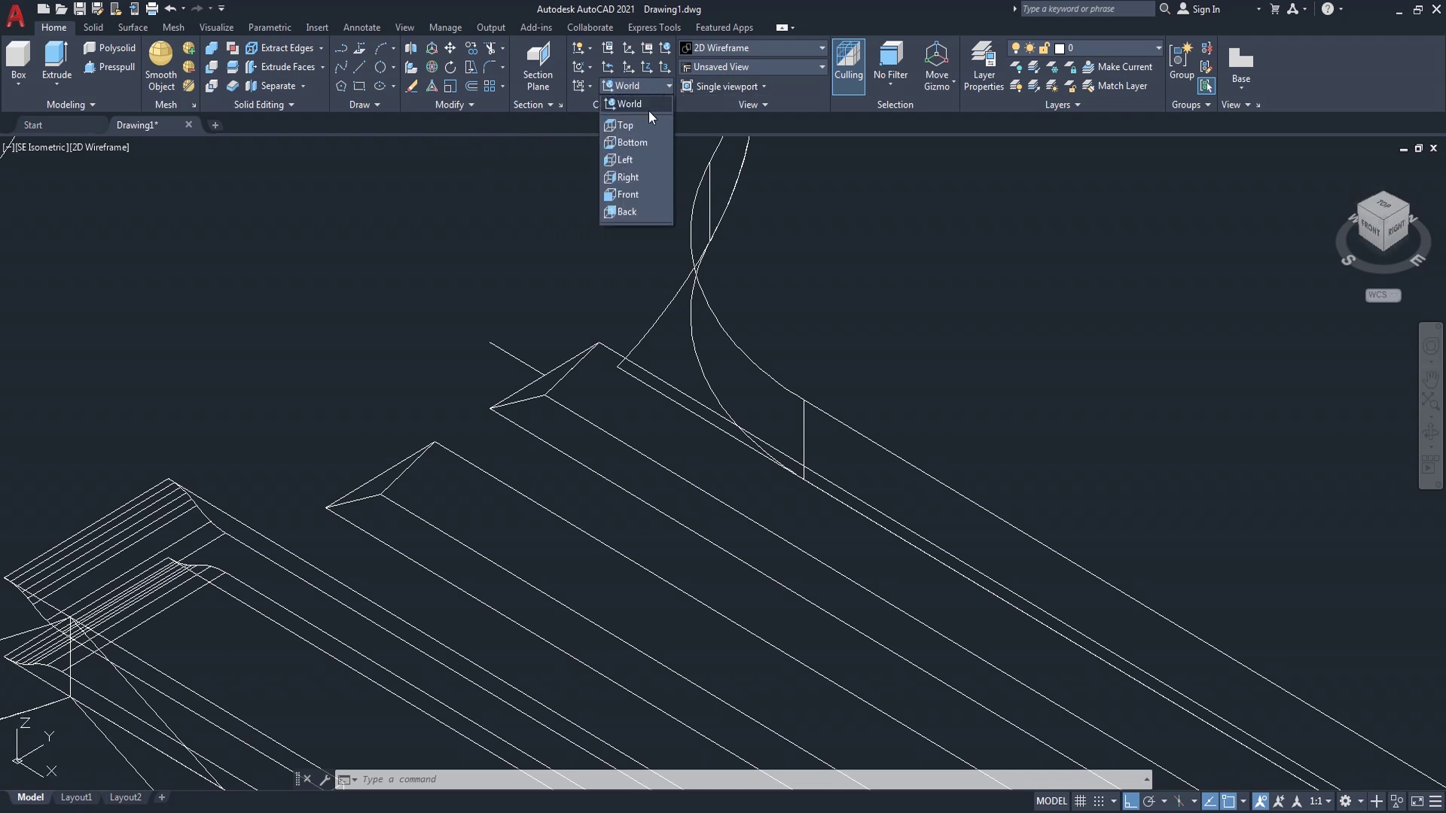
{"action": "left_click", "coordinate": [631, 194]}
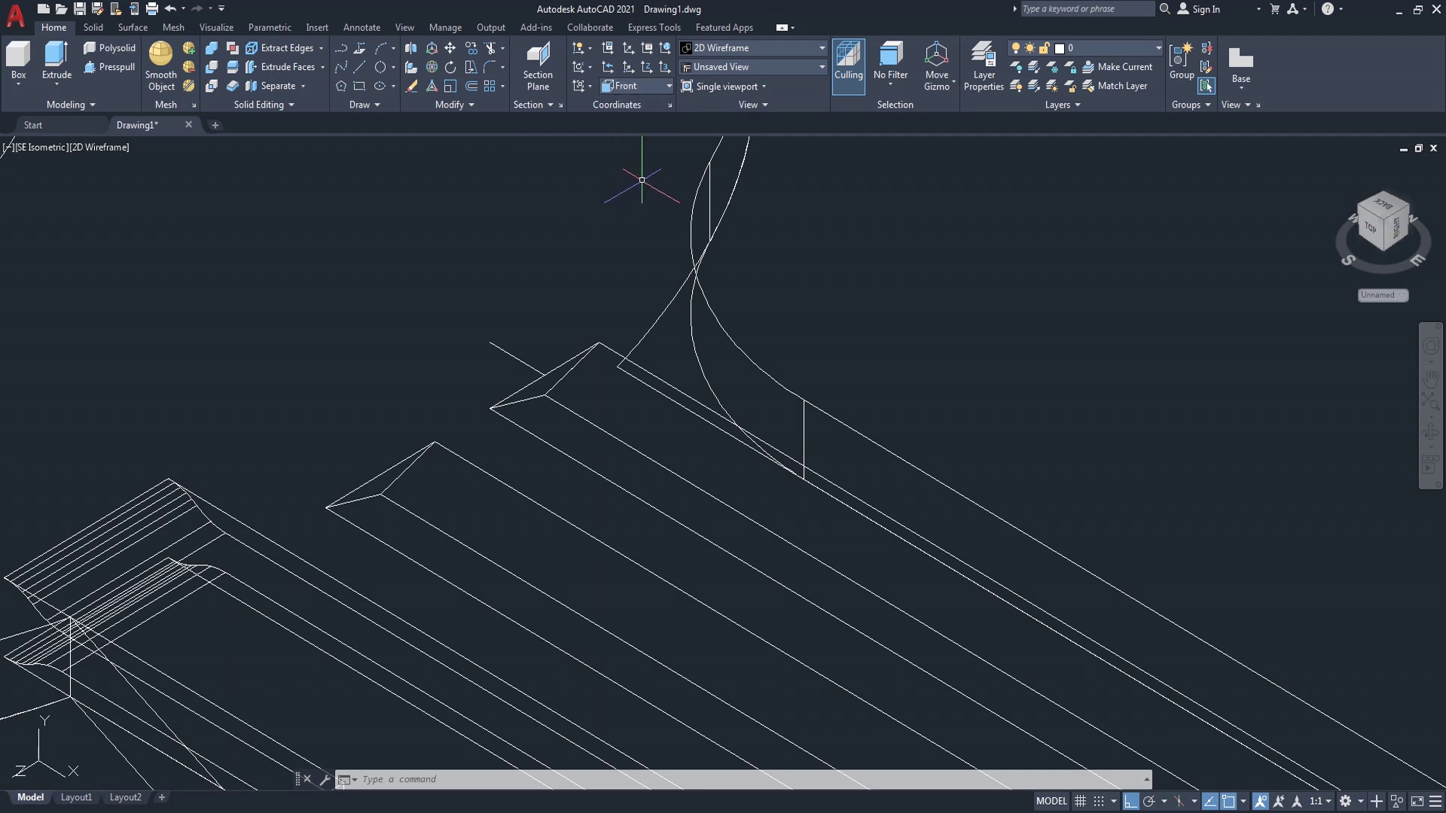
- Draw a three-point arc rising from the triangle's corner on the Front plane
{"action": "left_click", "coordinate": [385, 68]}
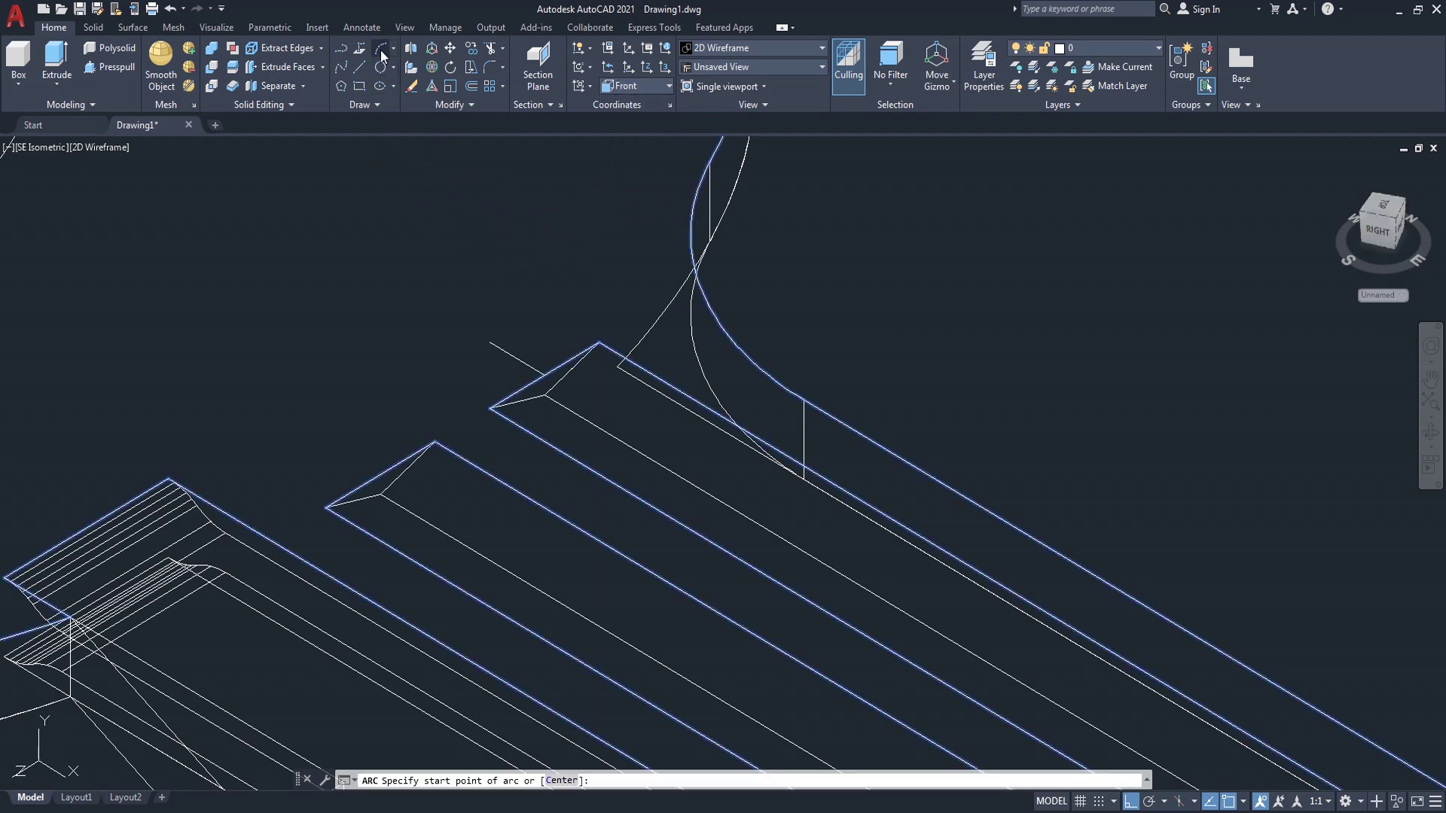
{"action": "left_click", "coordinate": [540, 397]}
{"action": "left_click", "coordinate": [490, 342]}
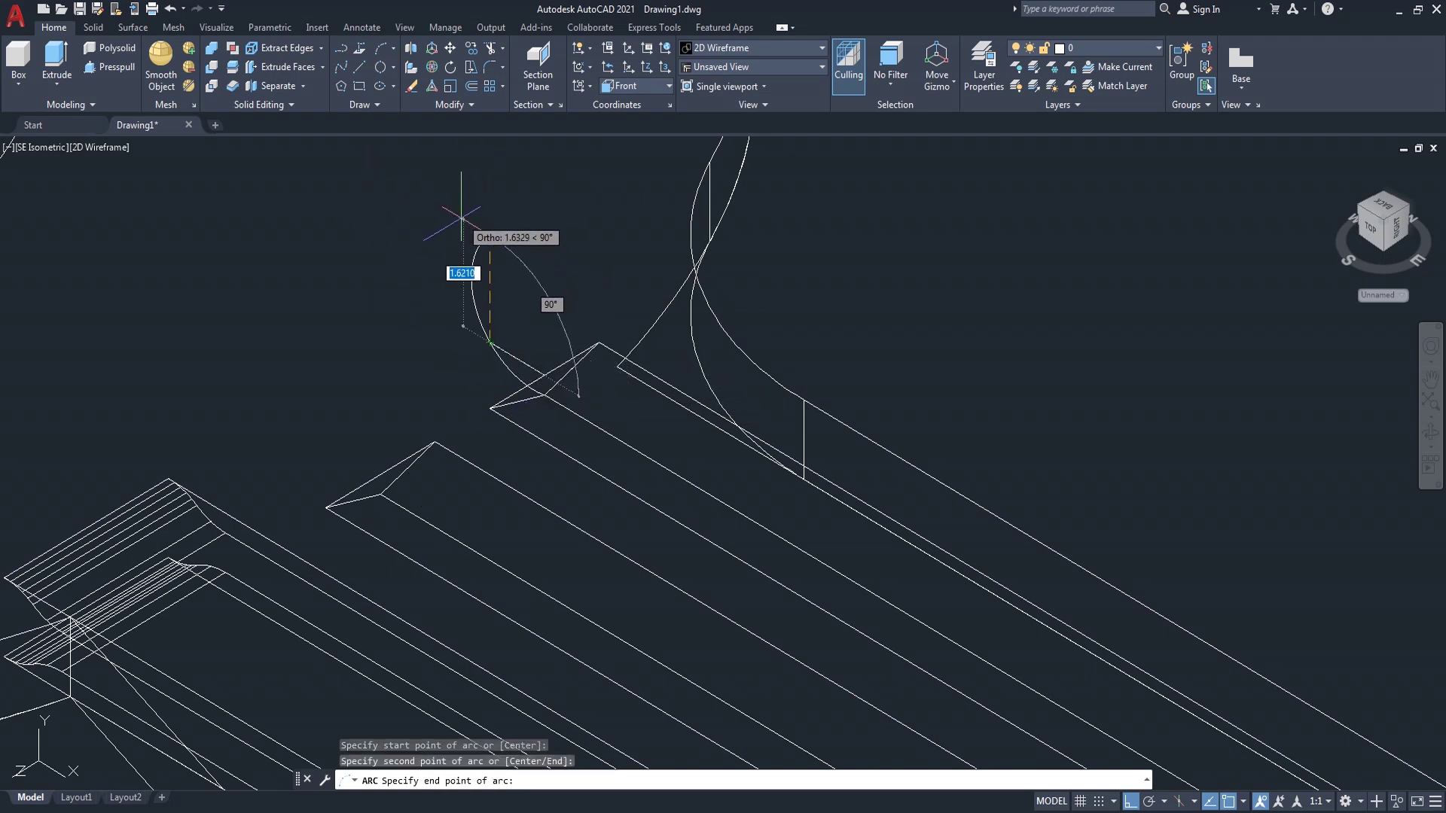
{"action": "left_click", "coordinate": [479, 268]}
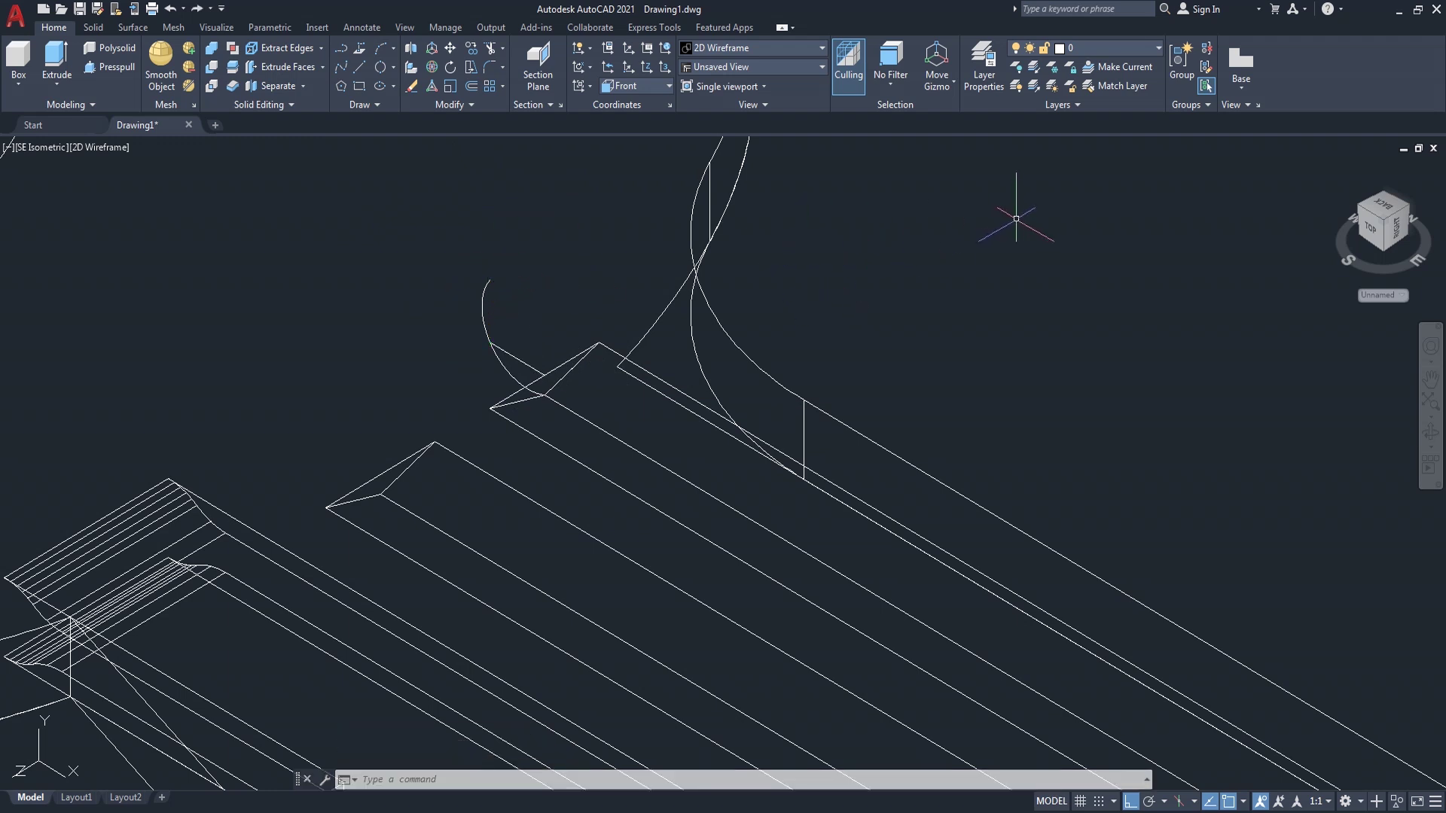
{"action": "left_click", "coordinate": [1368, 231]}
{"action": "scroll", "coordinate": [703, 419], "scroll_direction": "up", "scroll_amount": 5}
- Stretch the arc's upper endpoint upward and reset the UCS to World
{"action": "scroll", "coordinate": [783, 377], "scroll_direction": "up", "scroll_amount": 5}
{"action": "left_click", "coordinate": [868, 304]}
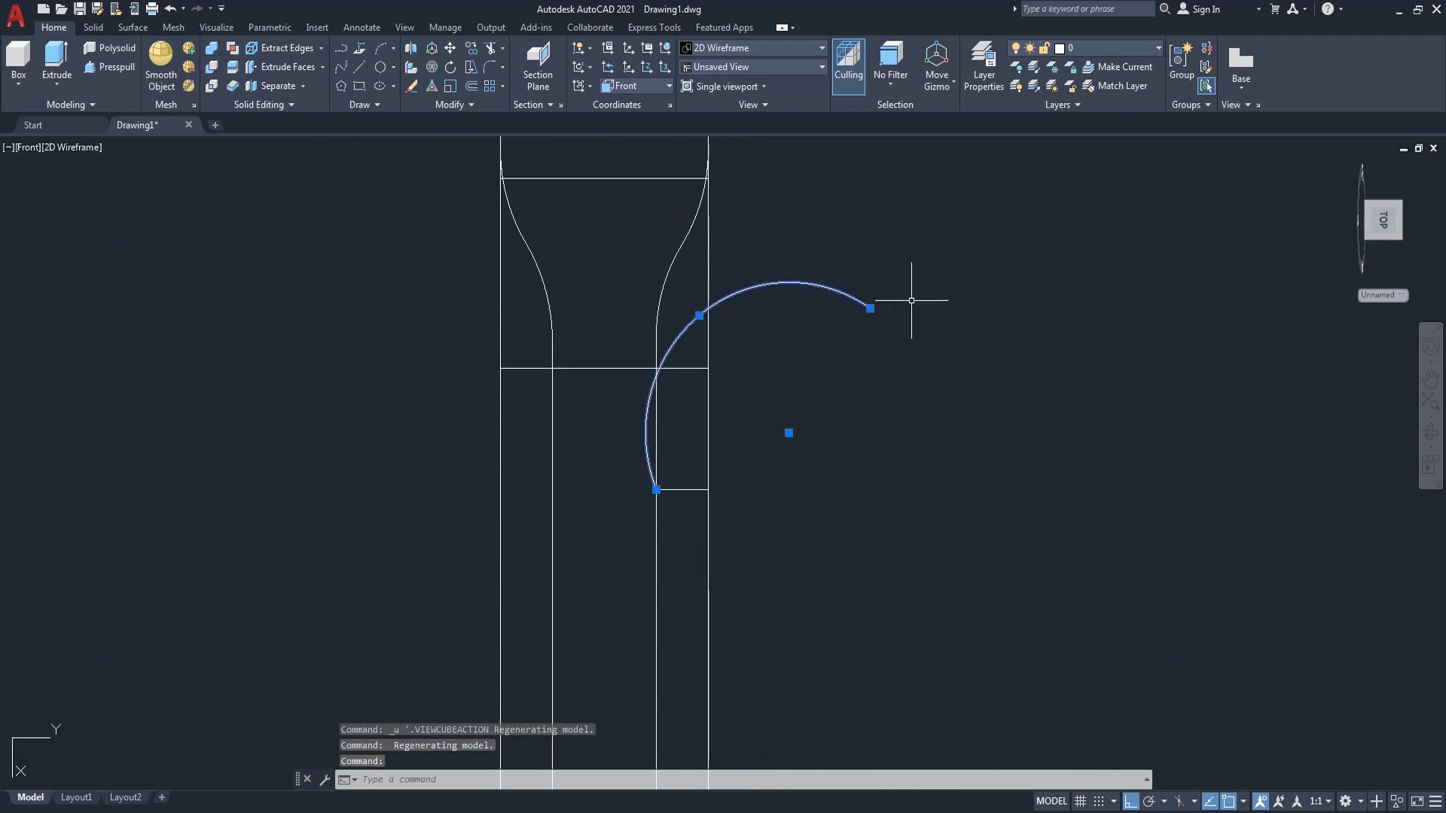
{"action": "left_click", "coordinate": [870, 308]}
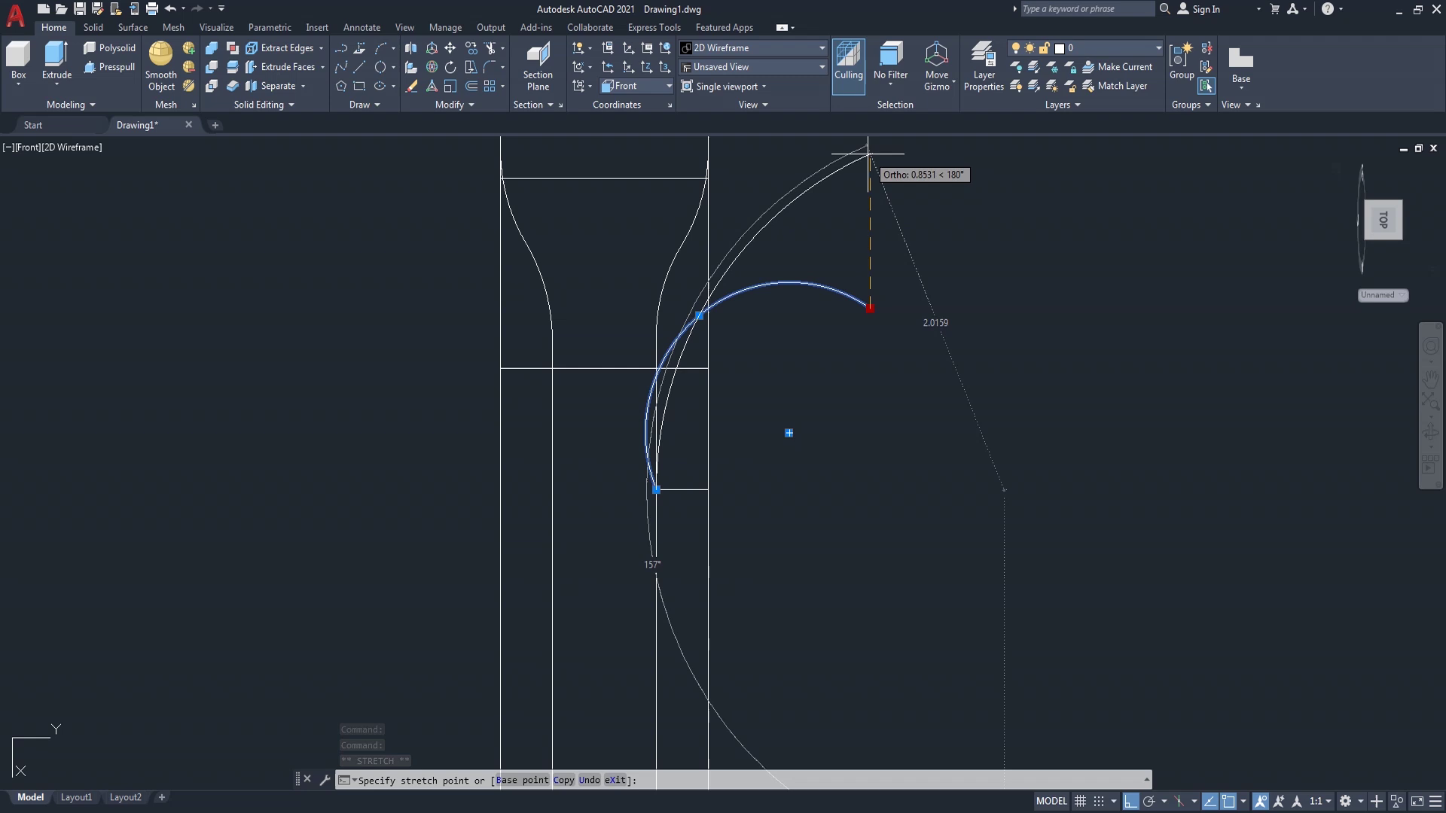
{"action": "left_click", "coordinate": [869, 154]}
{"action": "key", "text": "Escape"}
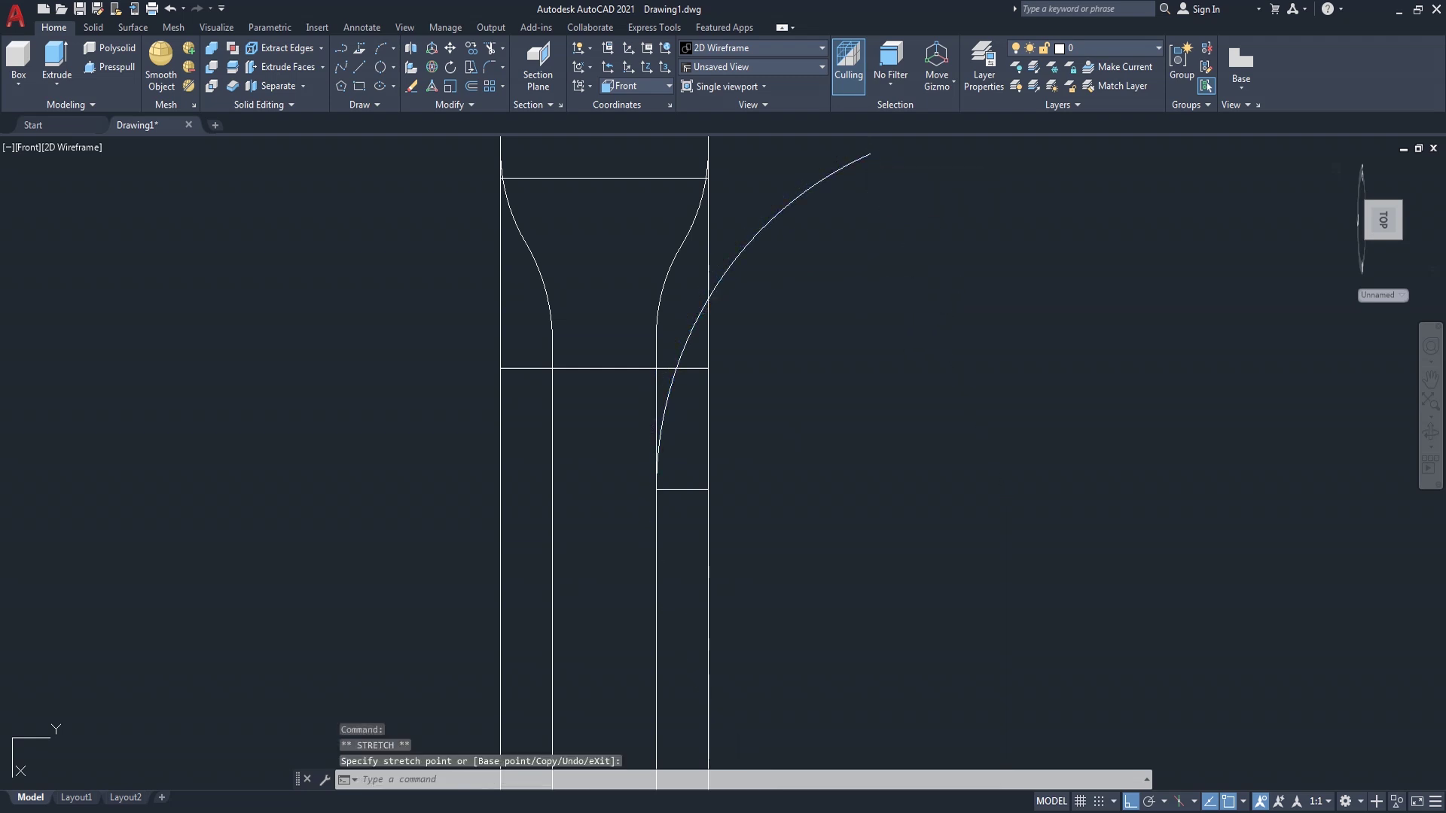
{"action": "left_click", "coordinate": [661, 87]}
{"action": "left_click", "coordinate": [643, 101]}
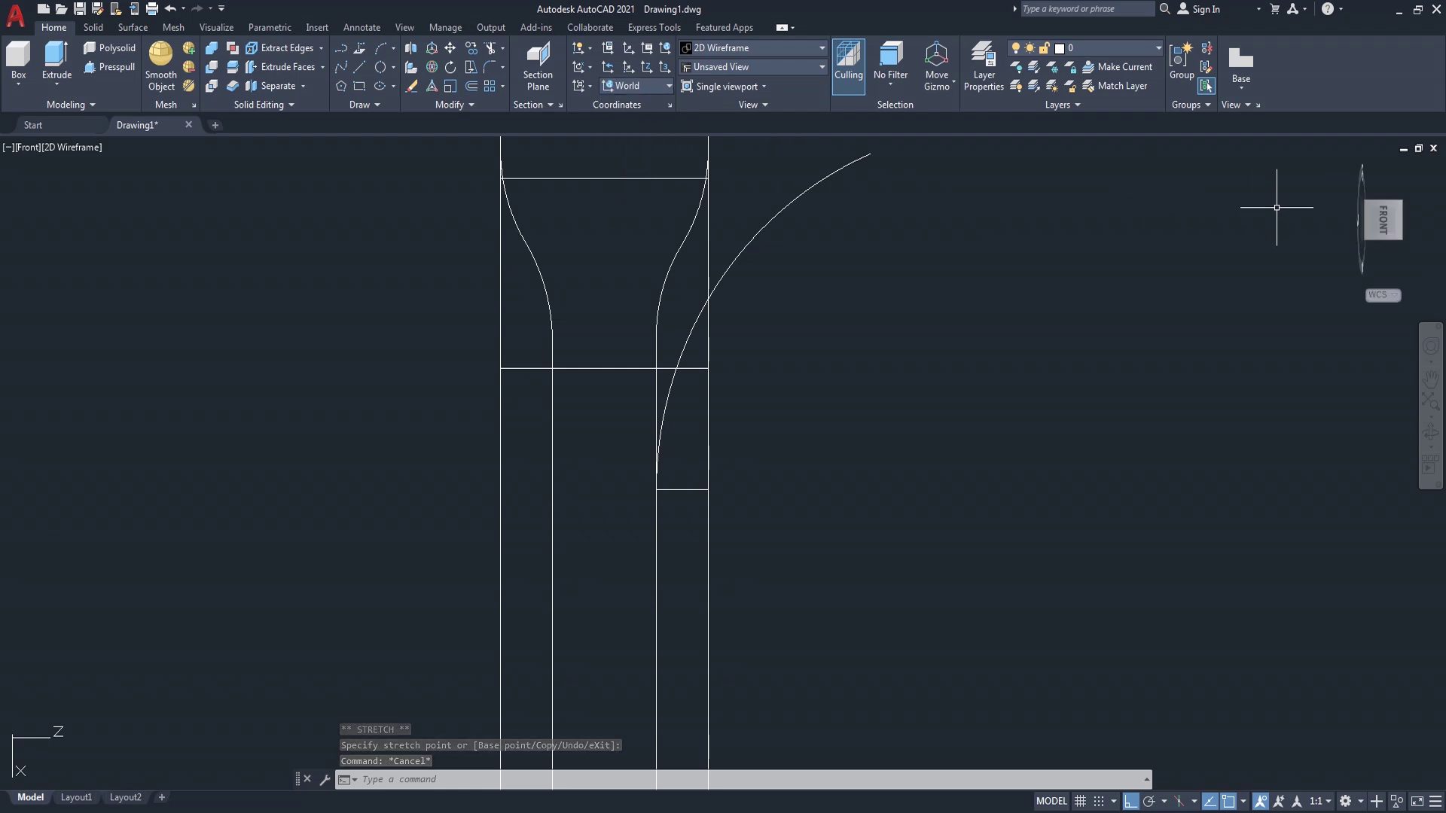
{"action": "mouse_move", "coordinate": [1383, 219]}
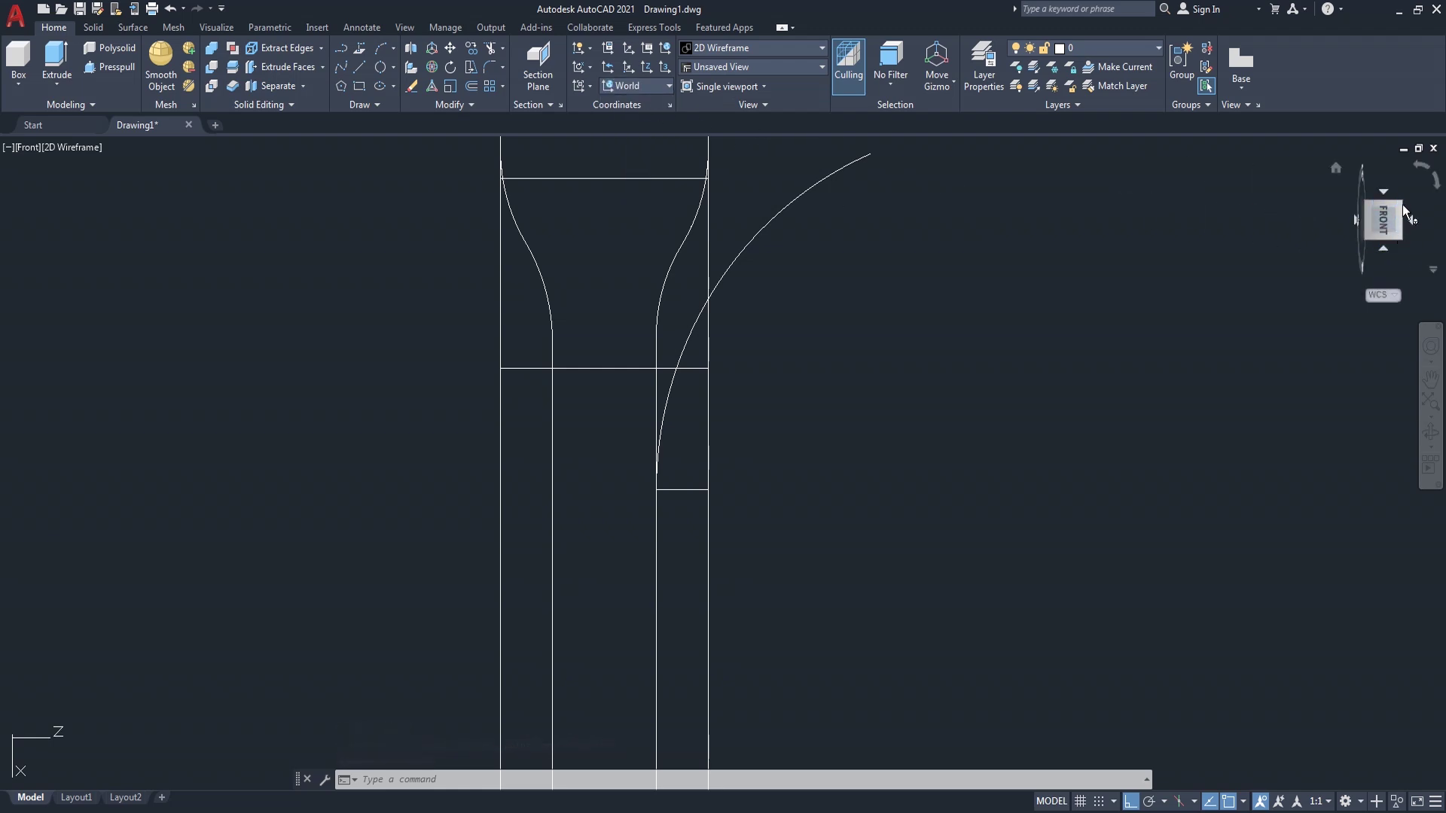
{"action": "left_click", "coordinate": [1402, 205]}
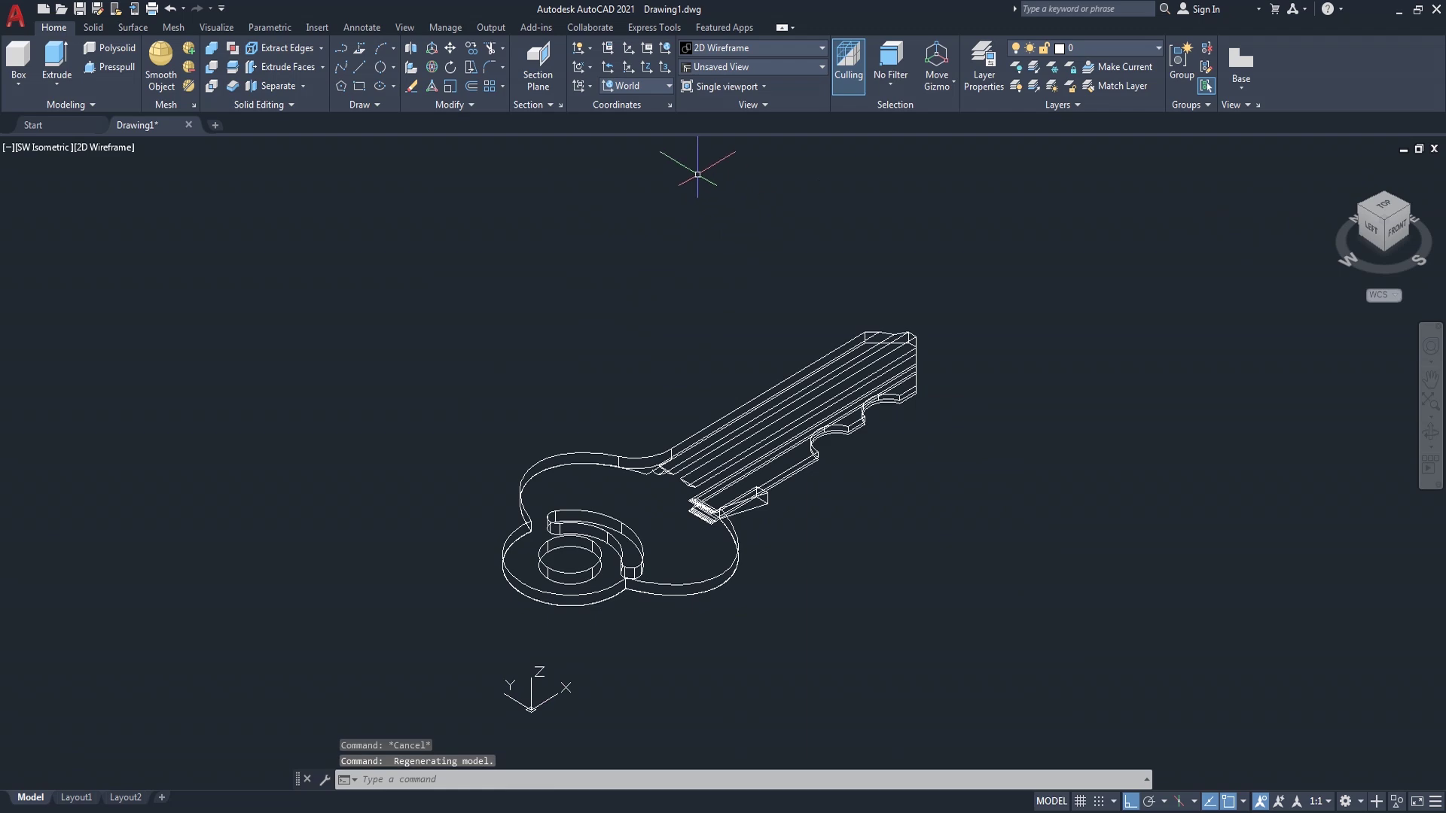
{"action": "scroll", "coordinate": [667, 445], "scroll_direction": "up", "scroll_amount": 4}
{"action": "scroll", "coordinate": [667, 445], "scroll_direction": "up", "scroll_amount": 3}
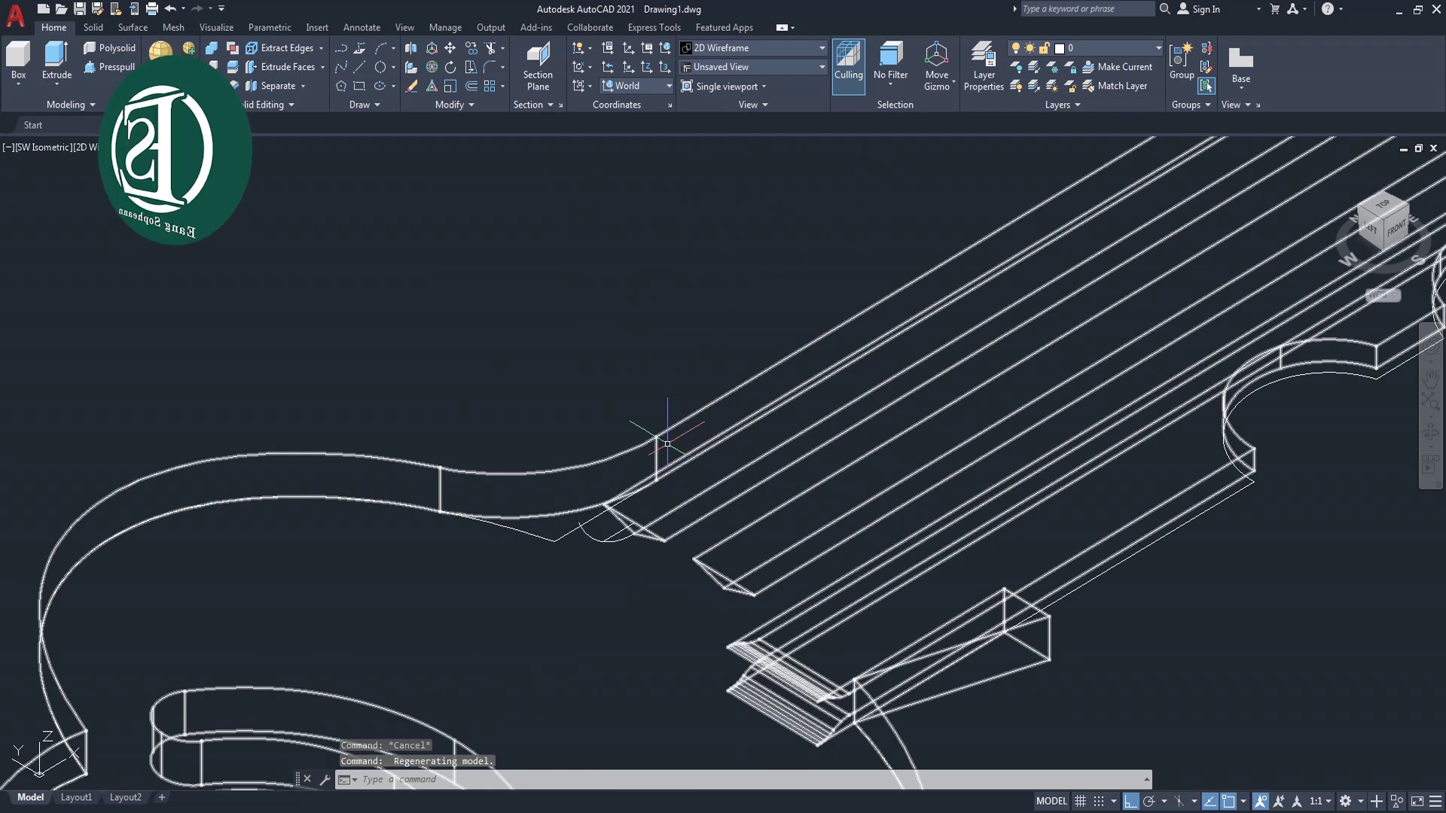
- Extrude the triangular profile along the arc path into a curved wedge
{"action": "scroll", "coordinate": [667, 444], "scroll_direction": "up", "scroll_amount": 1}
{"action": "scroll", "coordinate": [602, 452], "scroll_direction": "up", "scroll_amount": 3}
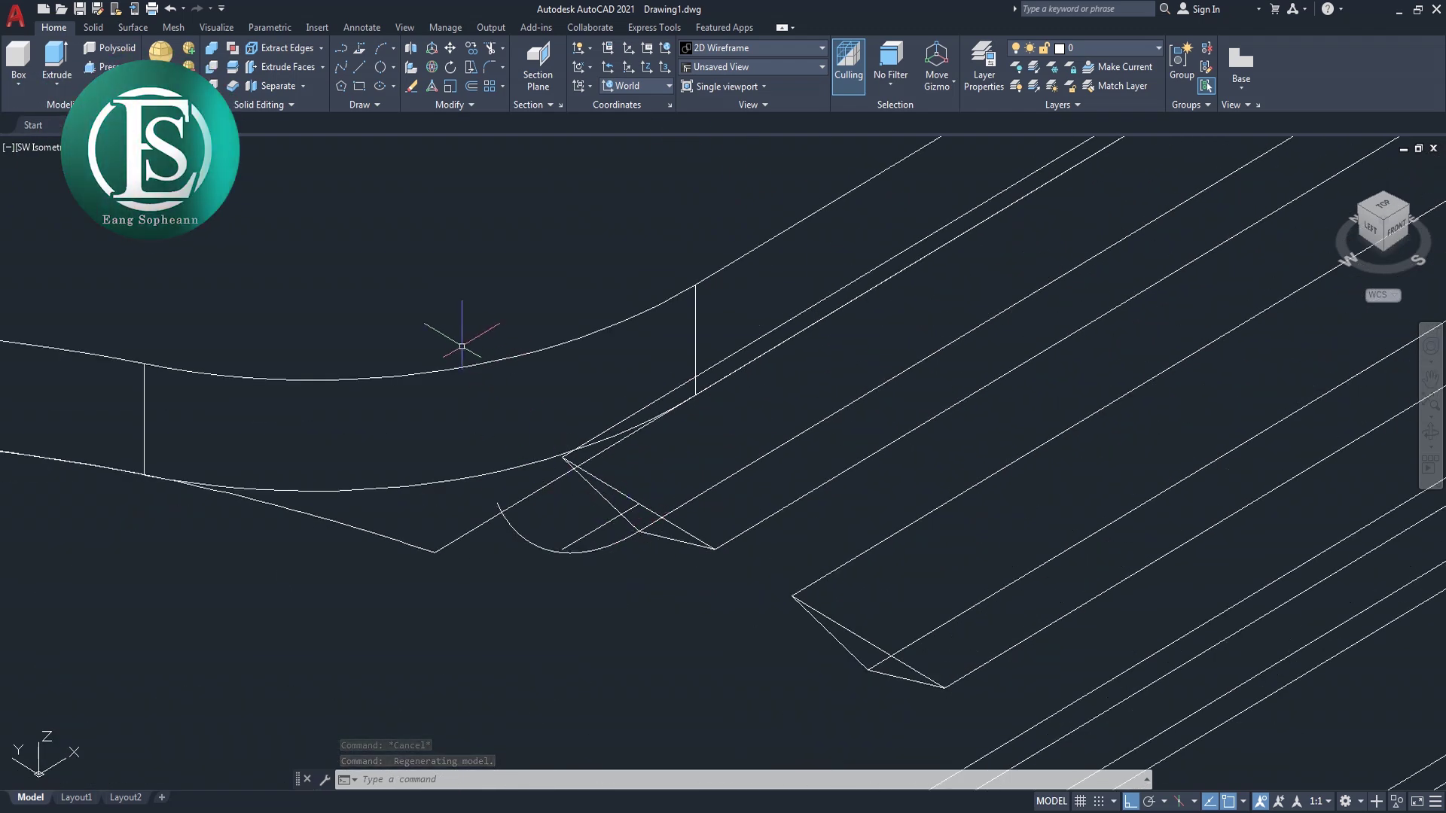
{"action": "type", "text": "EXT"}
{"action": "key", "text": "Return"}
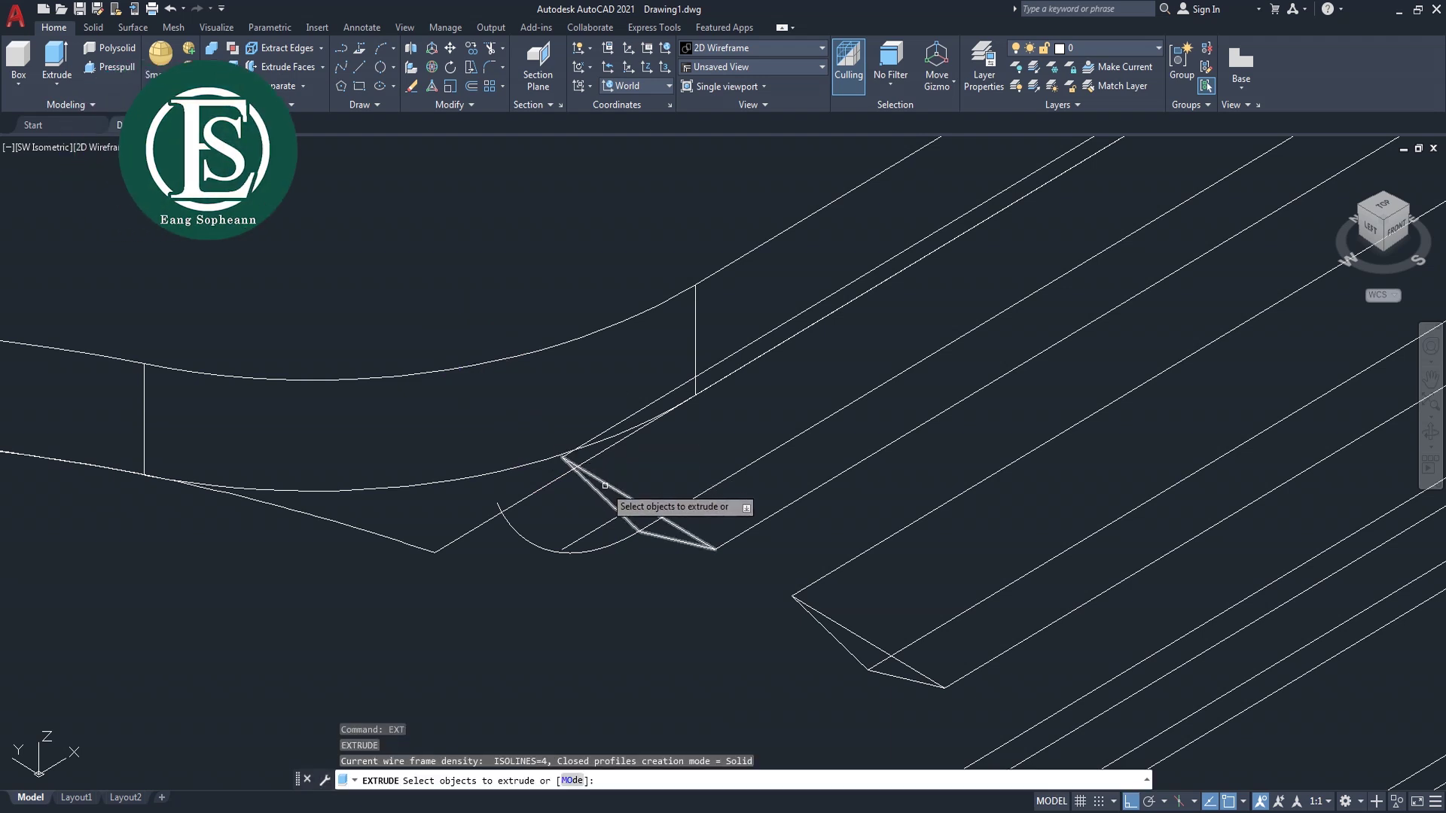
{"action": "left_click", "coordinate": [604, 485]}
{"action": "key", "text": "Return"}
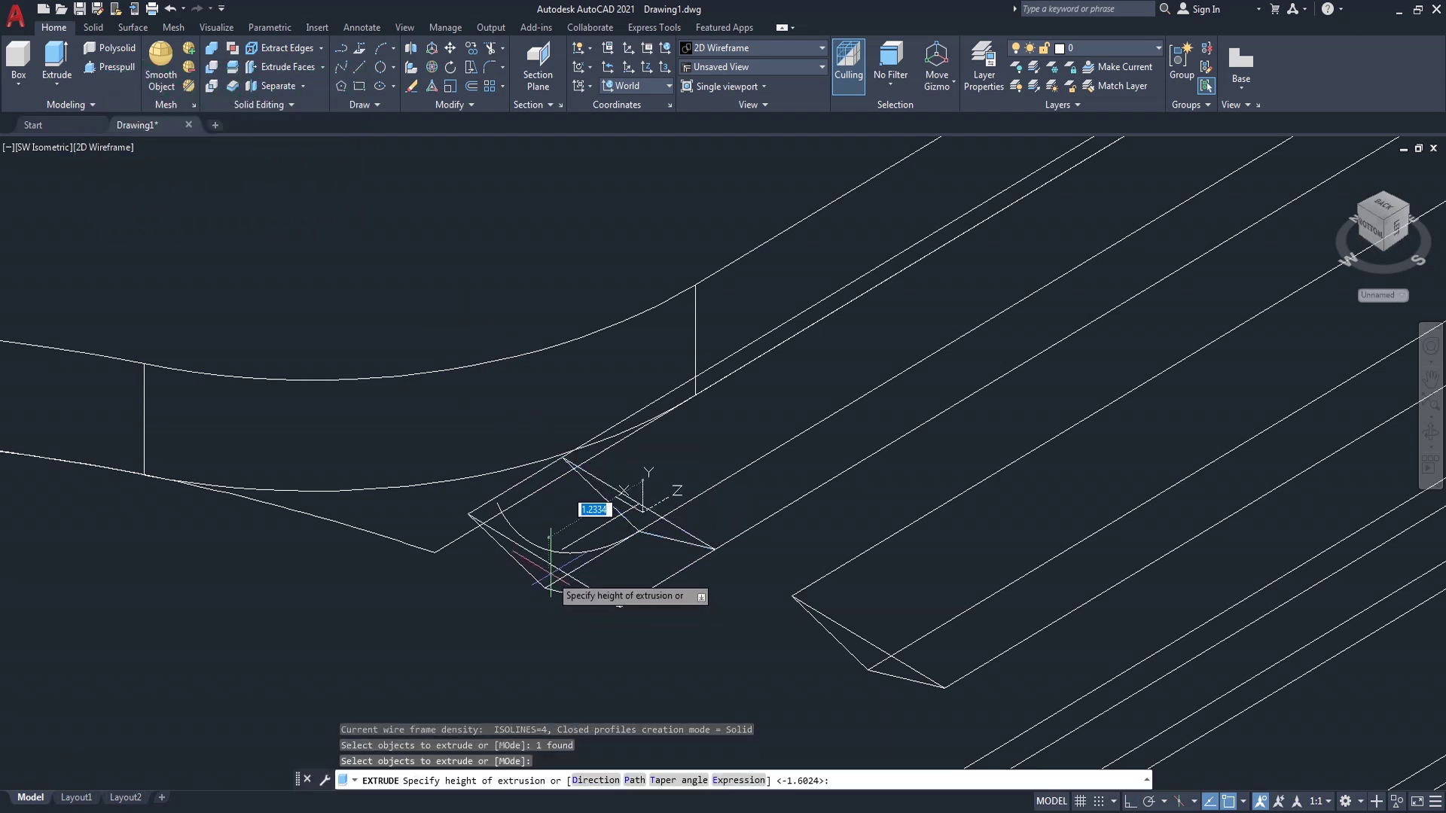
{"action": "type", "text": "p"}
{"action": "key", "text": "Return"}
{"action": "left_click", "coordinate": [536, 554]}
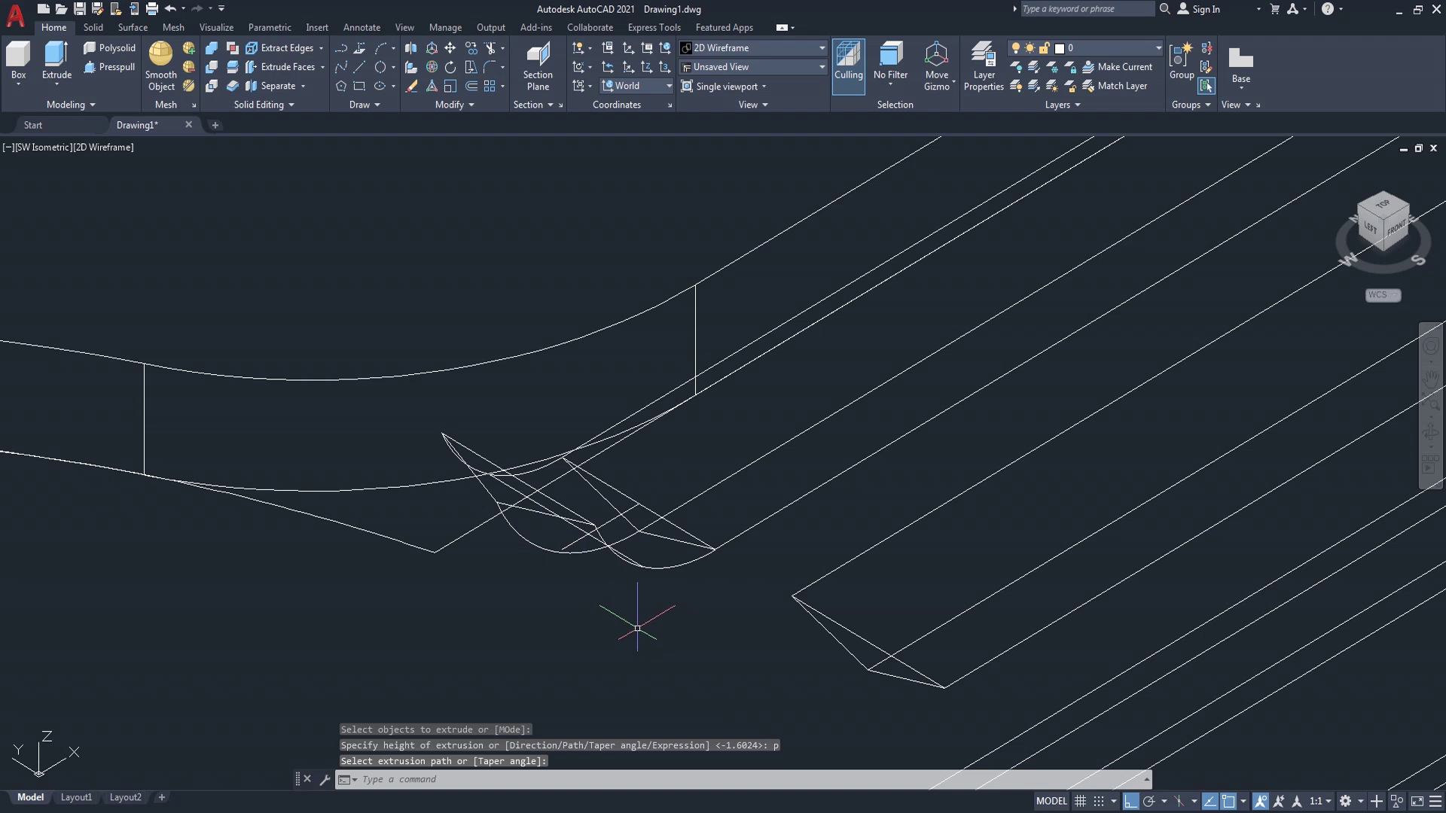
- Copy the wedge to the lower groove and shade the model
{"action": "key", "text": "Return"}
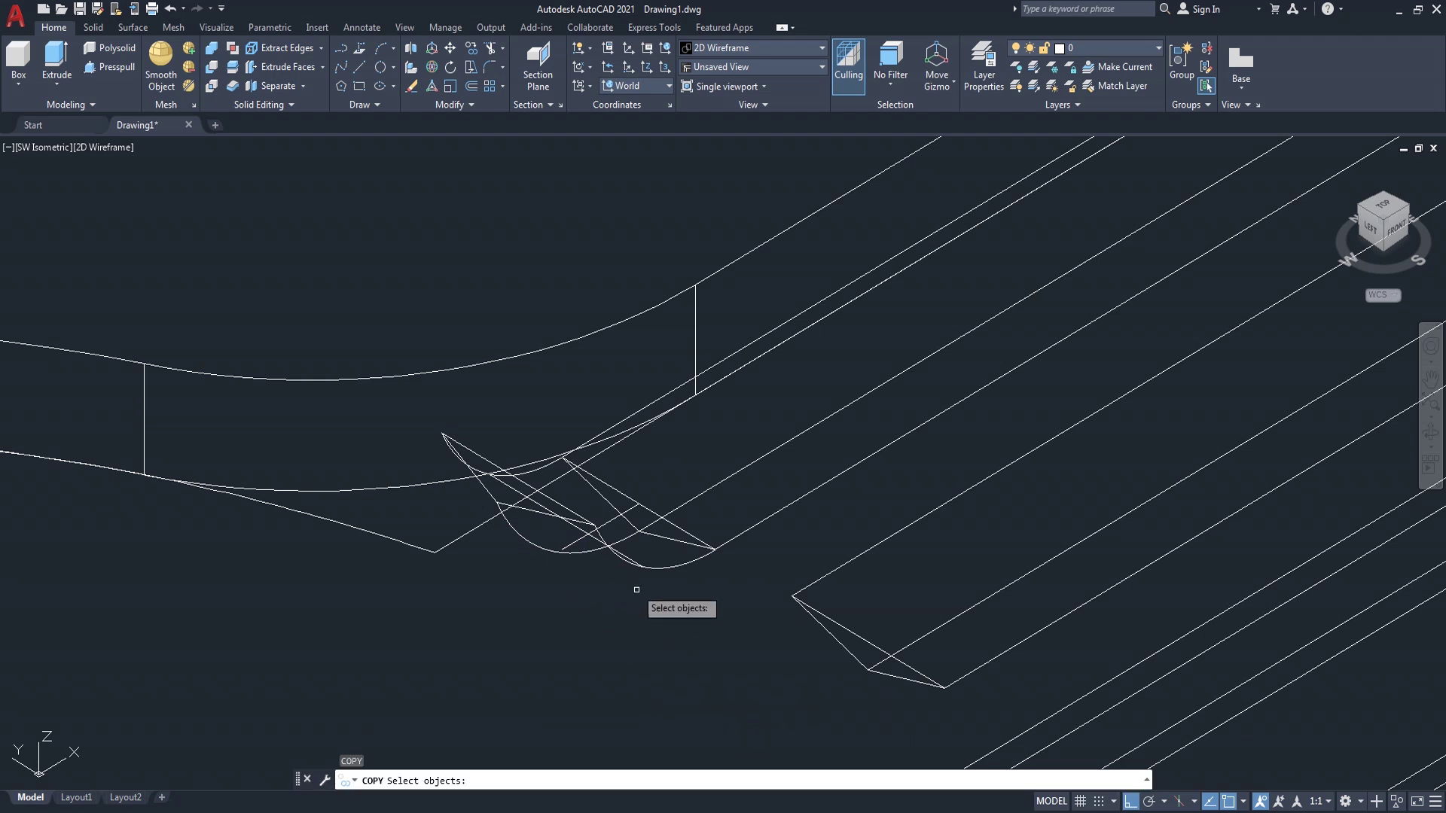
{"action": "left_click", "coordinate": [641, 566]}
{"action": "key", "text": "Return"}
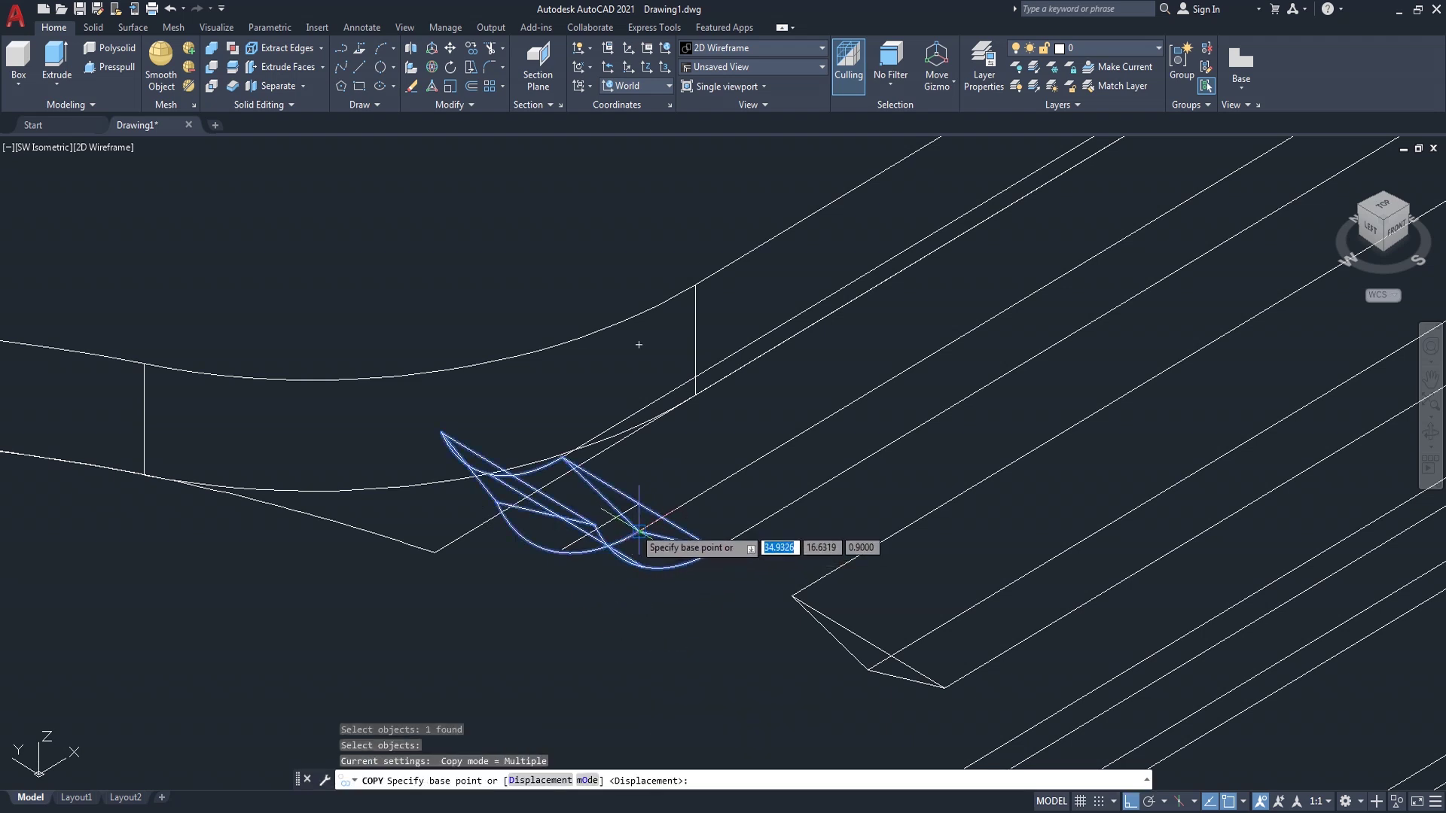
{"action": "left_click", "coordinate": [640, 532]}
{"action": "left_click", "coordinate": [868, 669]}
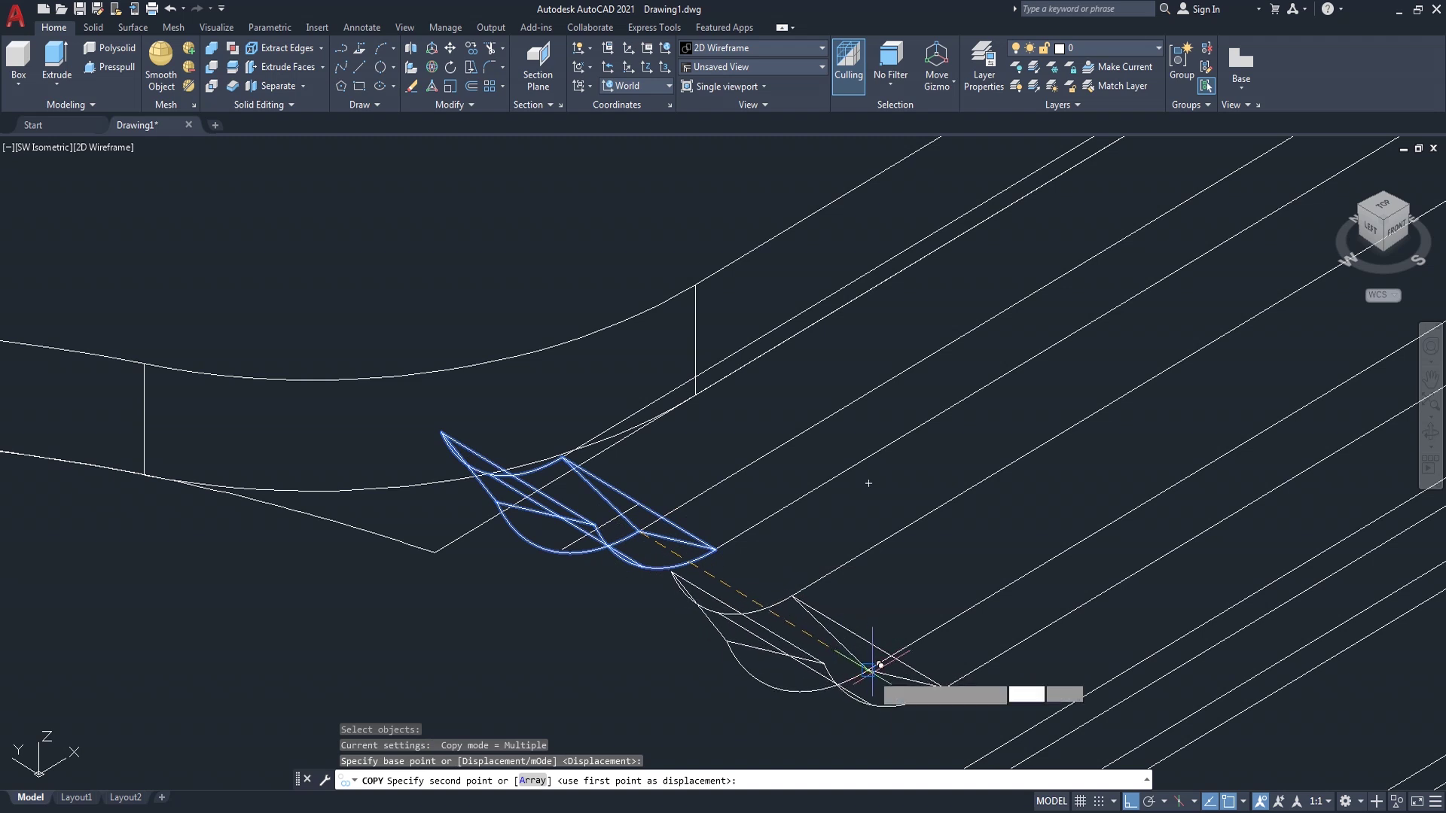
{"action": "key", "text": "Return"}
{"action": "left_click", "coordinate": [125, 146]}
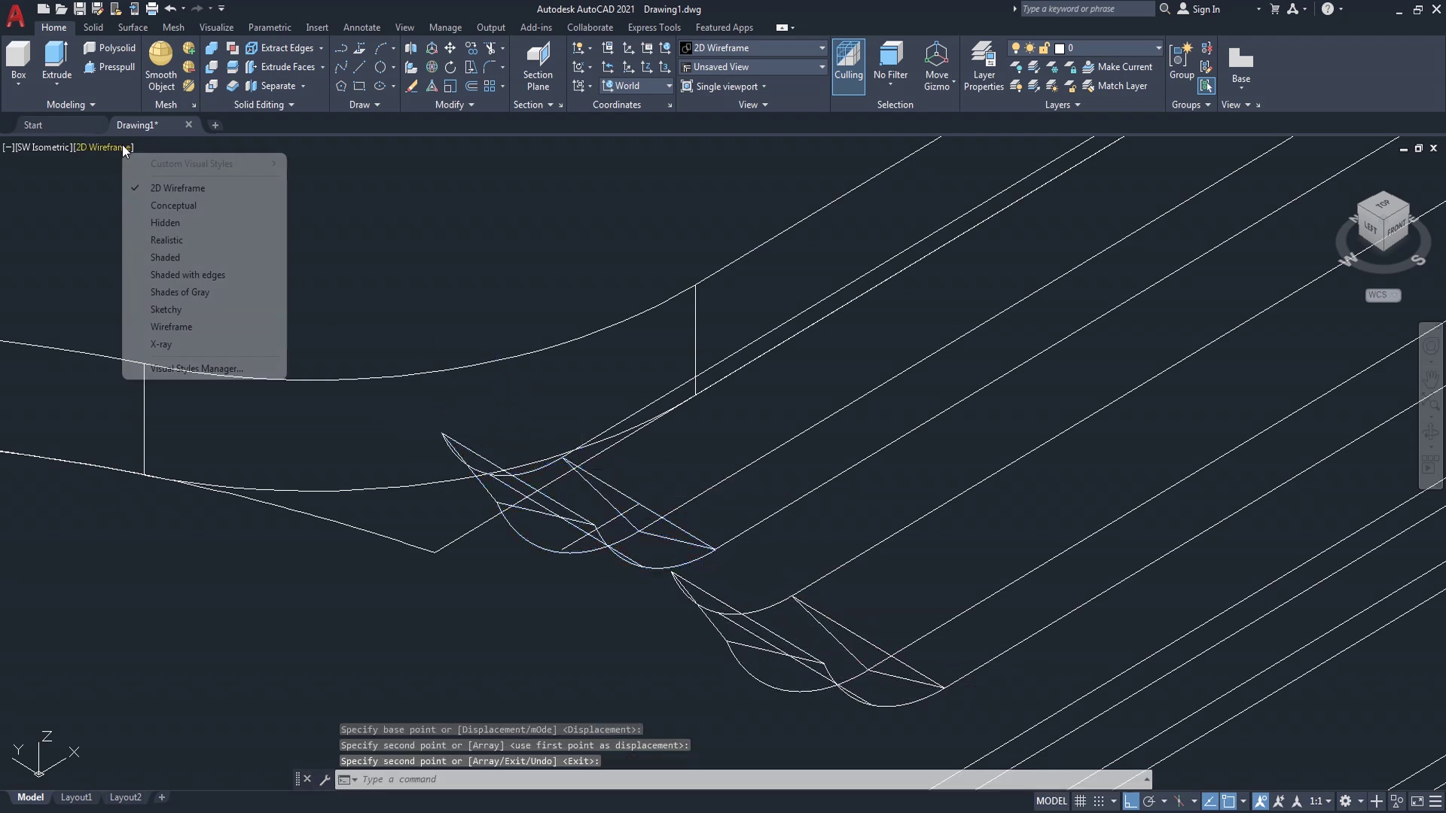
{"action": "left_click", "coordinate": [188, 252]}
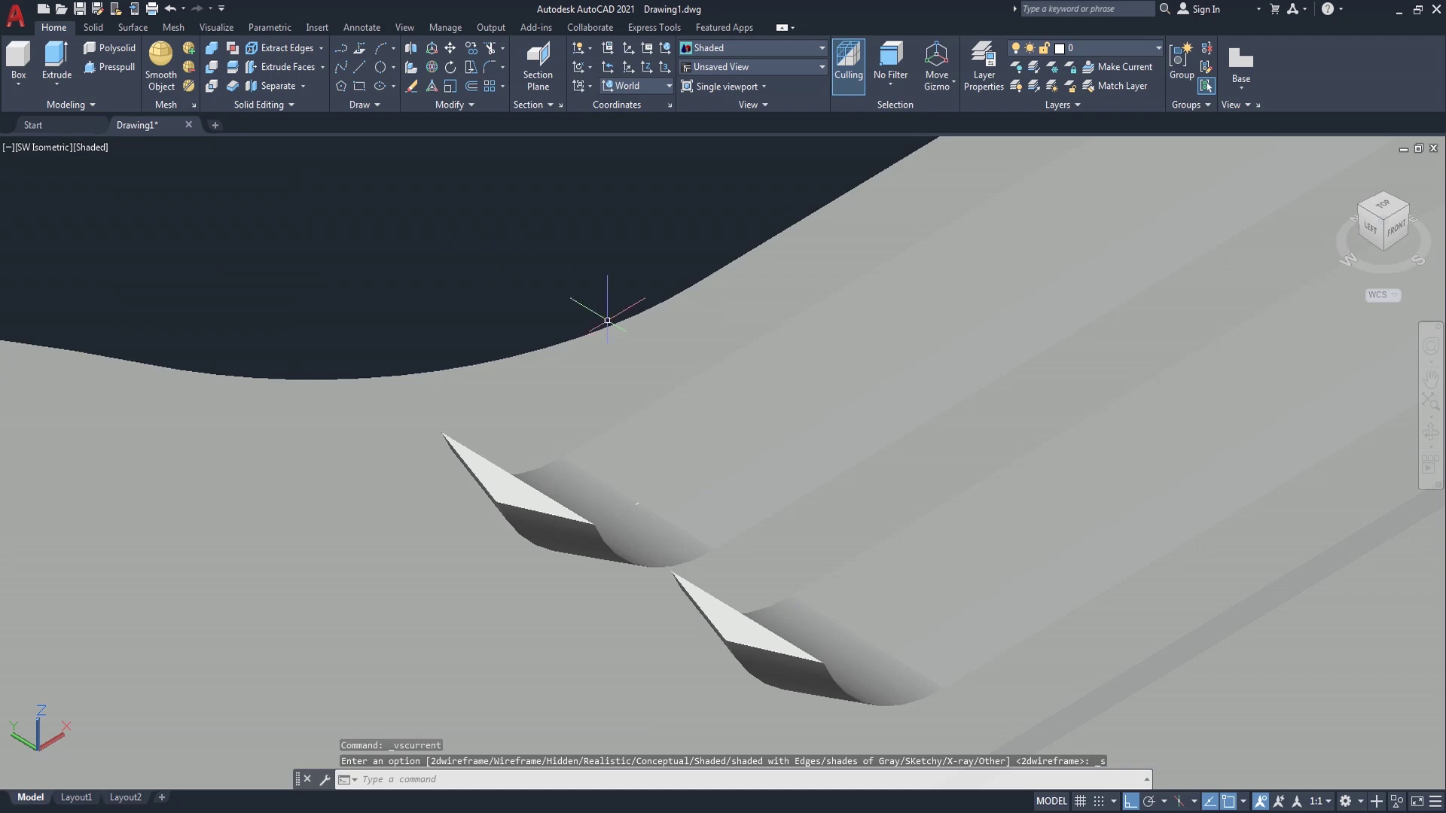
- Subtract both curved wedge solids from the key body to round the groove ends
{"action": "scroll", "coordinate": [607, 320], "scroll_direction": "down", "scroll_amount": 2}
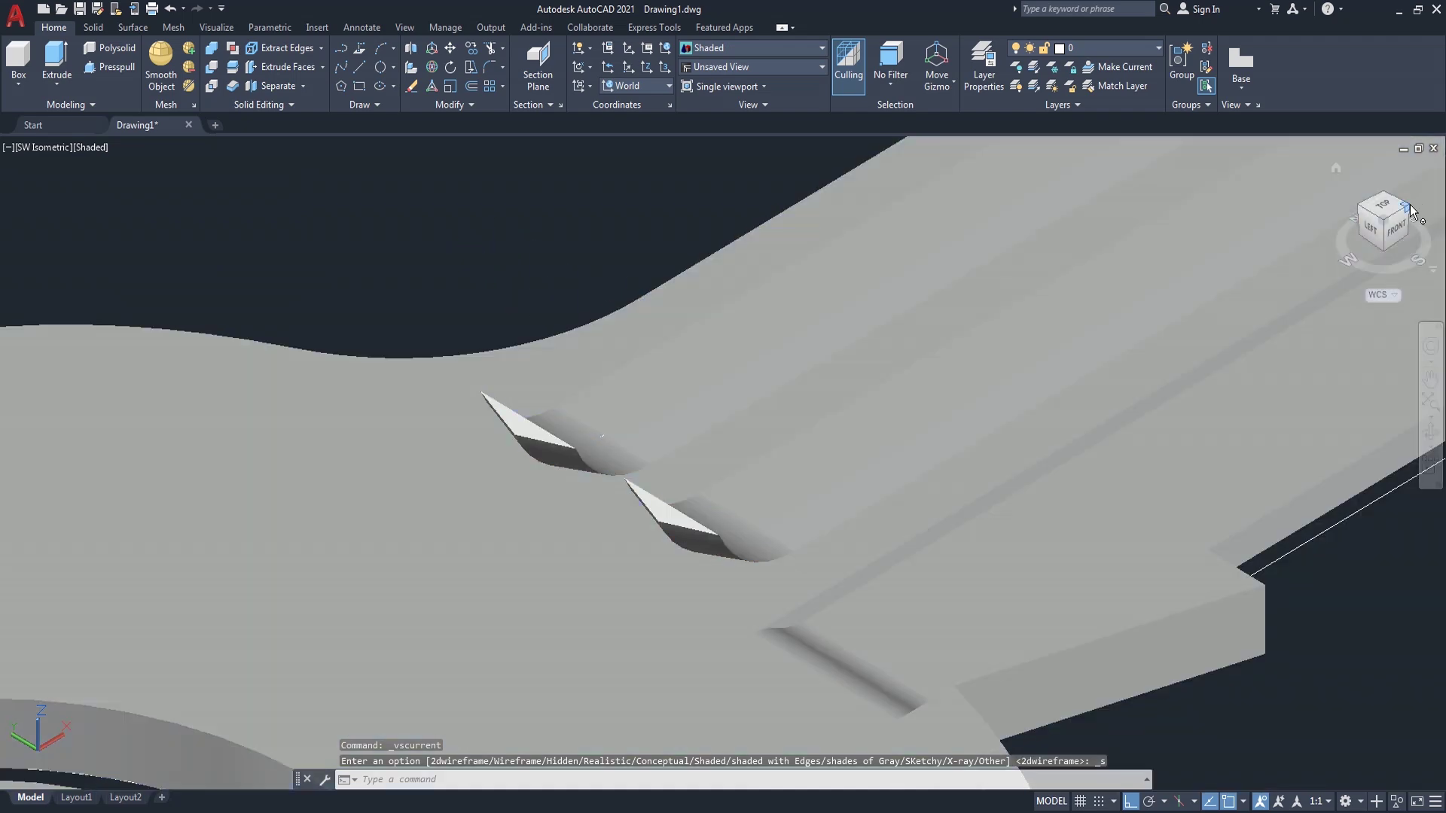
{"action": "left_click", "coordinate": [1406, 207]}
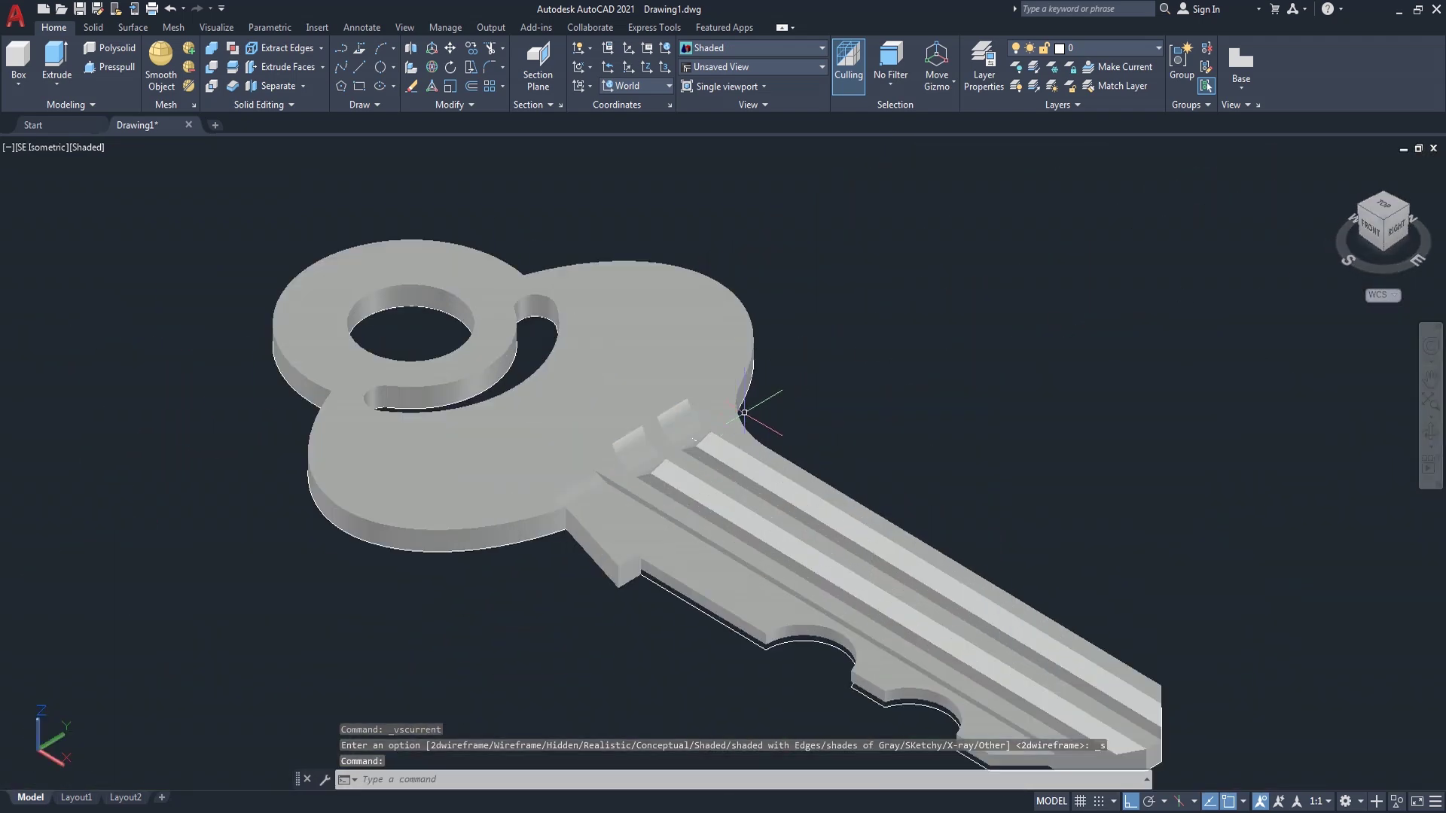
{"action": "scroll", "coordinate": [712, 448], "scroll_direction": "up", "scroll_amount": 3}
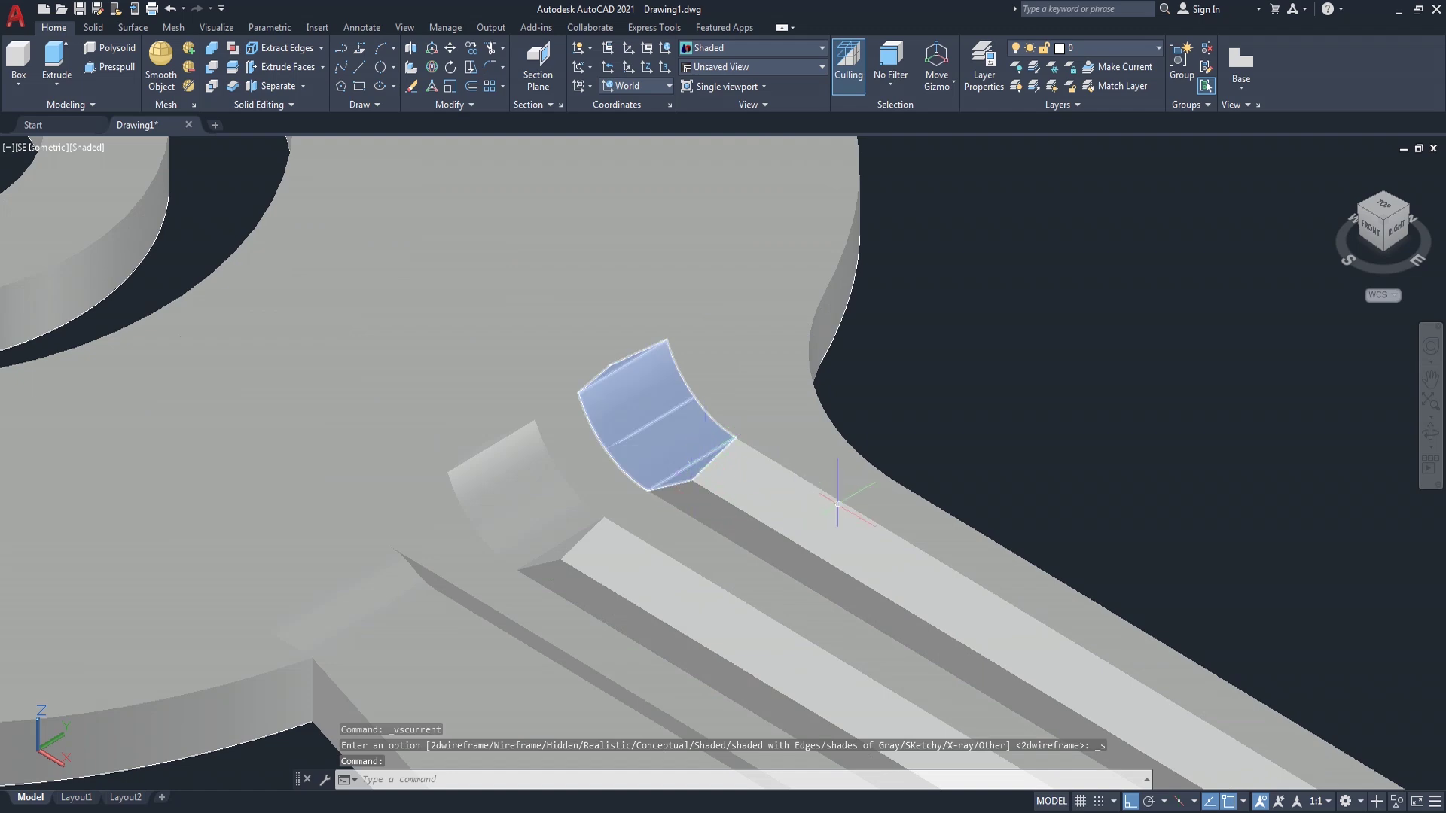
{"action": "left_click", "coordinate": [851, 506]}
{"action": "key", "text": "Escape"}
{"action": "type", "text": "su"}
{"action": "key", "text": "Return"}
{"action": "key", "text": "Return"}
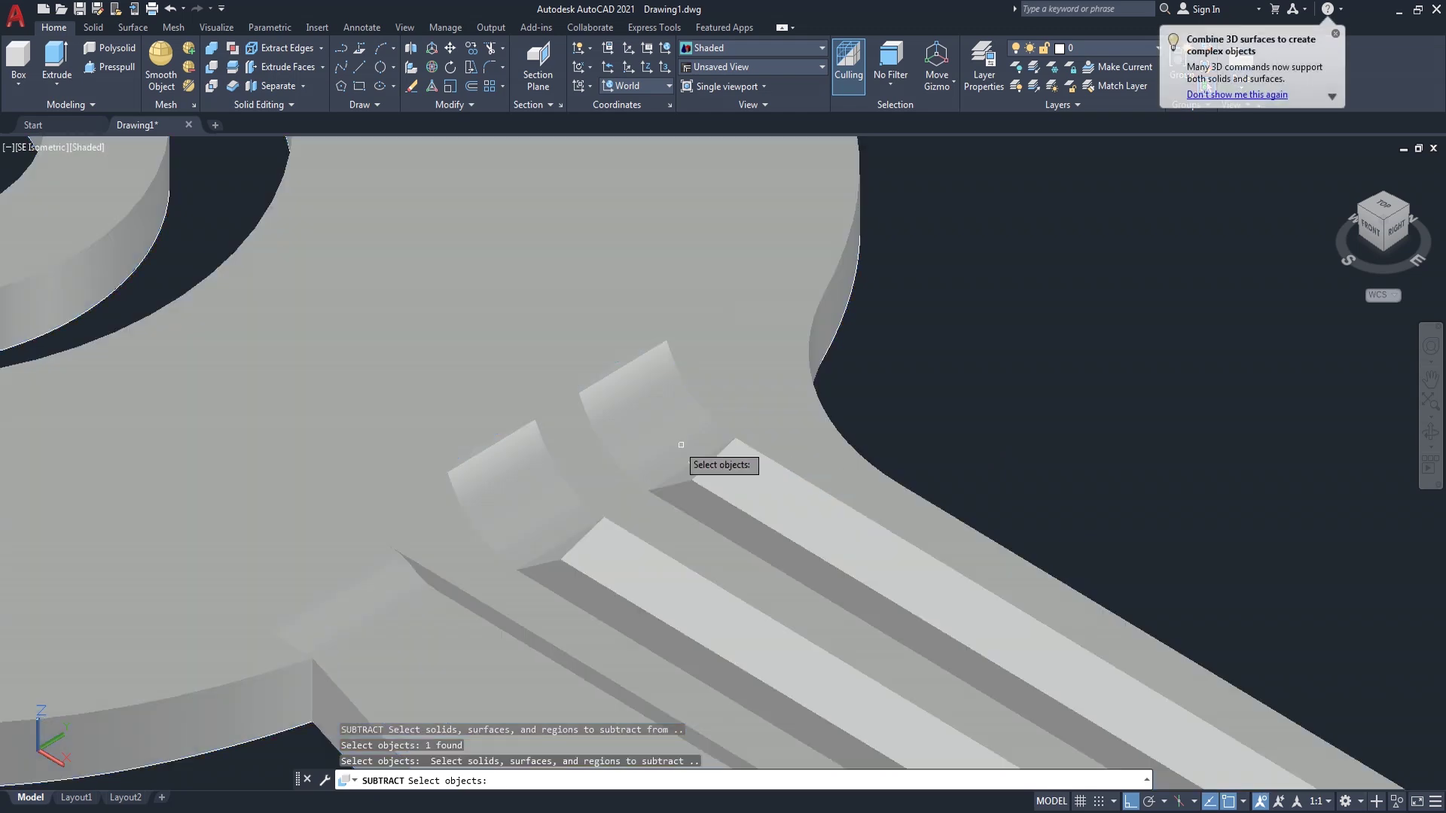
{"action": "left_click", "coordinate": [644, 462]}
{"action": "left_click", "coordinate": [534, 510]}
{"action": "key", "text": "Return"}
{"action": "key", "text": "Return"}
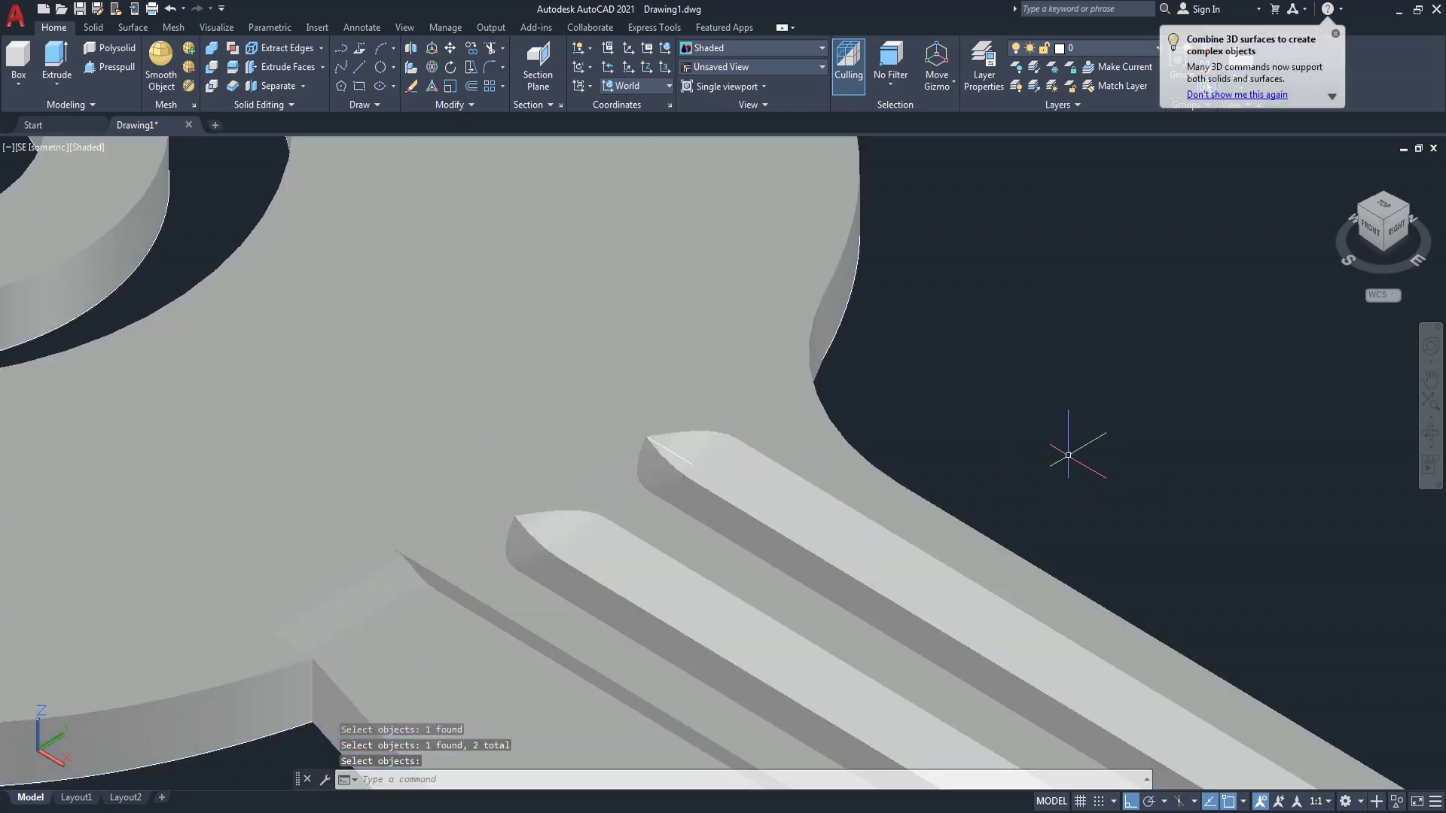
{"action": "scroll", "coordinate": [1069, 448], "scroll_direction": "down", "scroll_amount": 3}
{"action": "scroll", "coordinate": [1062, 444], "scroll_direction": "down", "scroll_amount": 2}
{"action": "mouse_move", "coordinate": [1058, 452]}
{"action": "middle_mouse_down"}
{"action": "mouse_move", "coordinate": [1113, 506]}
{"action": "mouse_move", "coordinate": [1006, 459]}
{"action": "middle_mouse_up"}
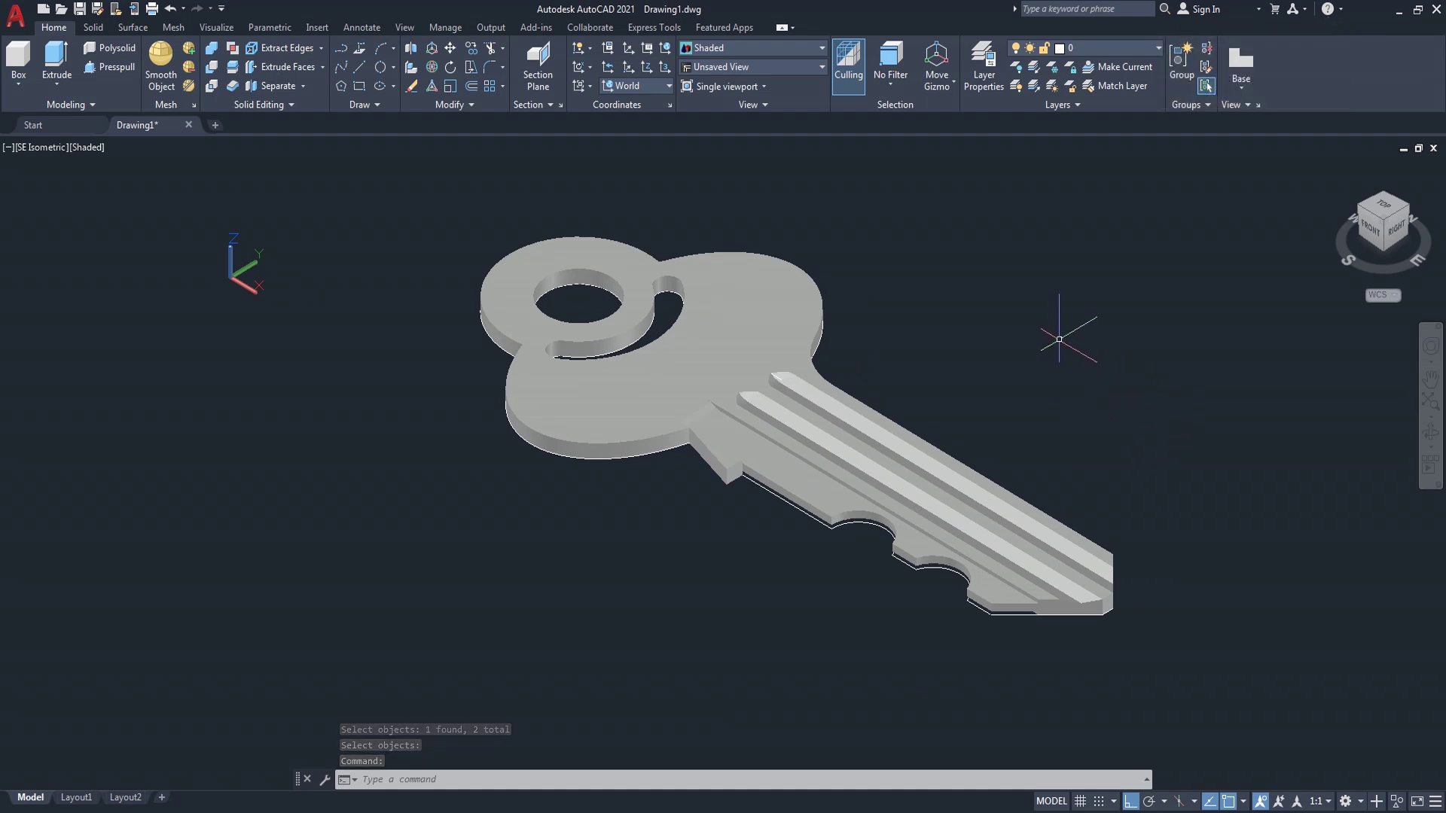
- Pan and orbit around the key, then switch the ViewCube to the Top plan view
{"action": "middle_click_drag", "start_coordinate": [1089, 336], "coordinate": [972, 329]}
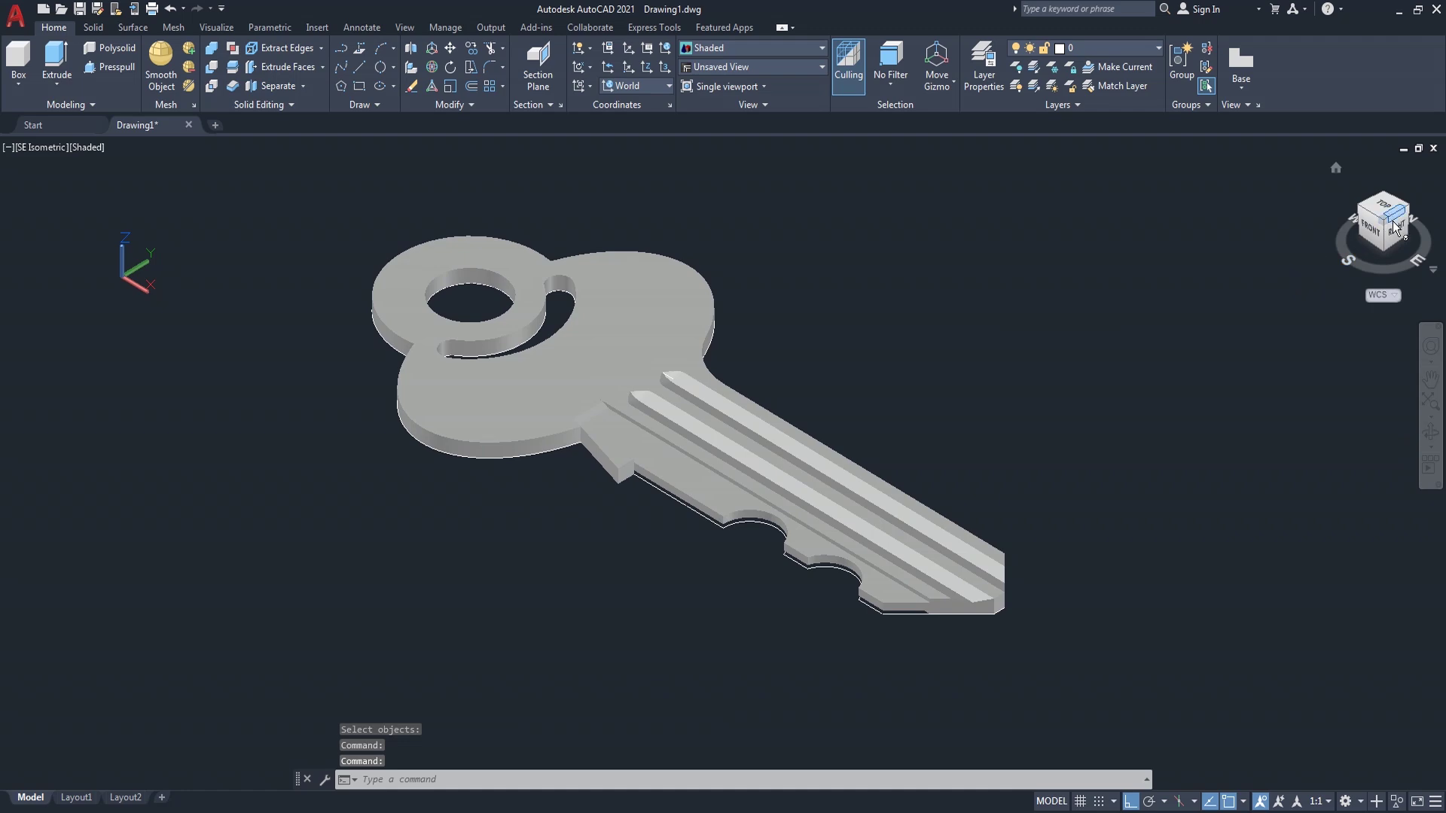
{"action": "left_click", "coordinate": [1431, 431]}
{"action": "mouse_move", "coordinate": [829, 377]}
{"action": "left_mouse_down"}
{"action": "mouse_move", "coordinate": [656, 449]}
{"action": "mouse_move", "coordinate": [1022, 484]}
{"action": "mouse_move", "coordinate": [1022, 600]}
{"action": "mouse_move", "coordinate": [874, 600]}
{"action": "mouse_move", "coordinate": [771, 529]}
{"action": "mouse_move", "coordinate": [987, 320]}
{"action": "left_mouse_up"}
{"action": "right_click", "coordinate": [987, 320]}
{"action": "left_click", "coordinate": [1001, 326]}
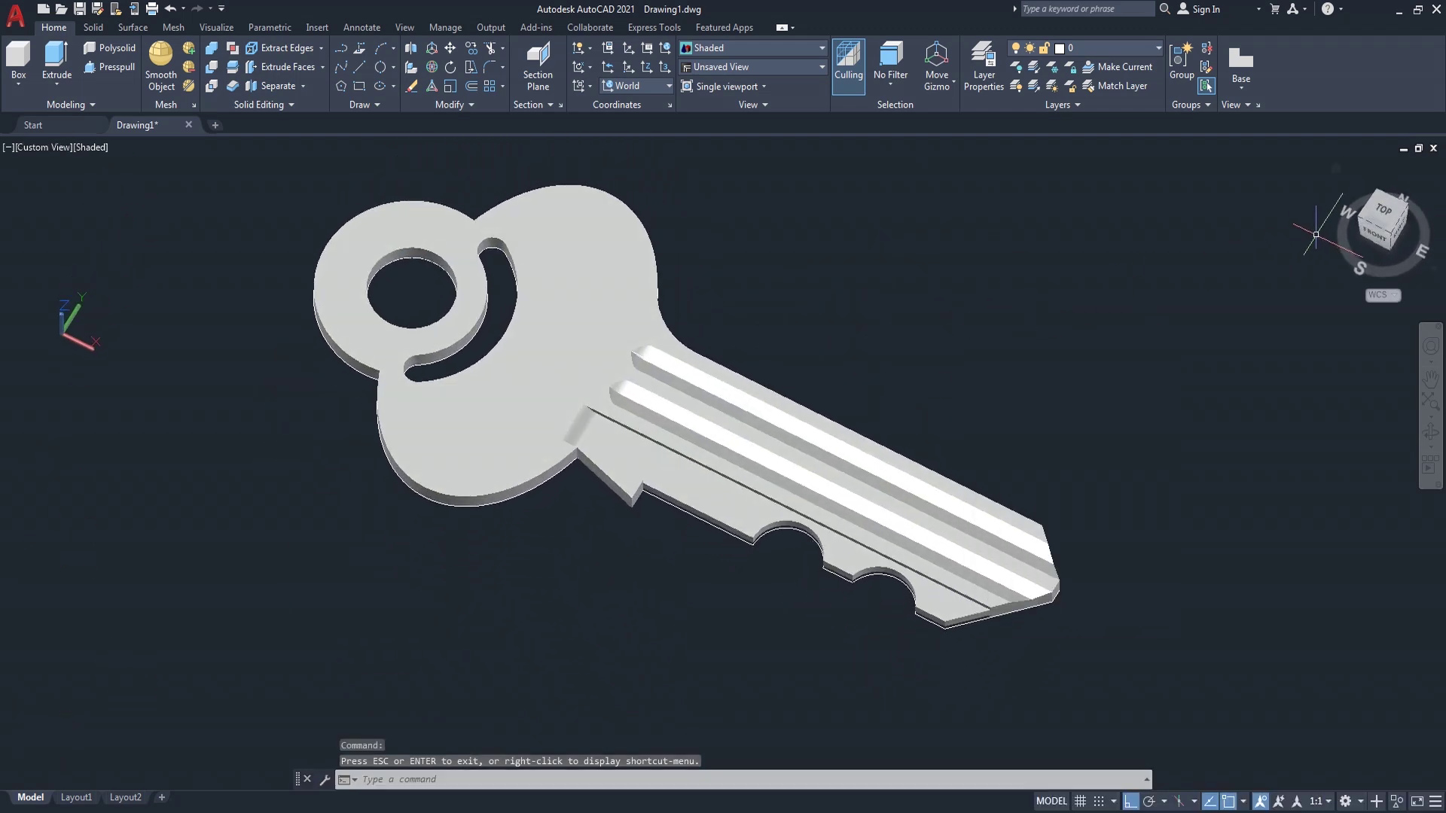
{"action": "left_click", "coordinate": [1383, 214]}
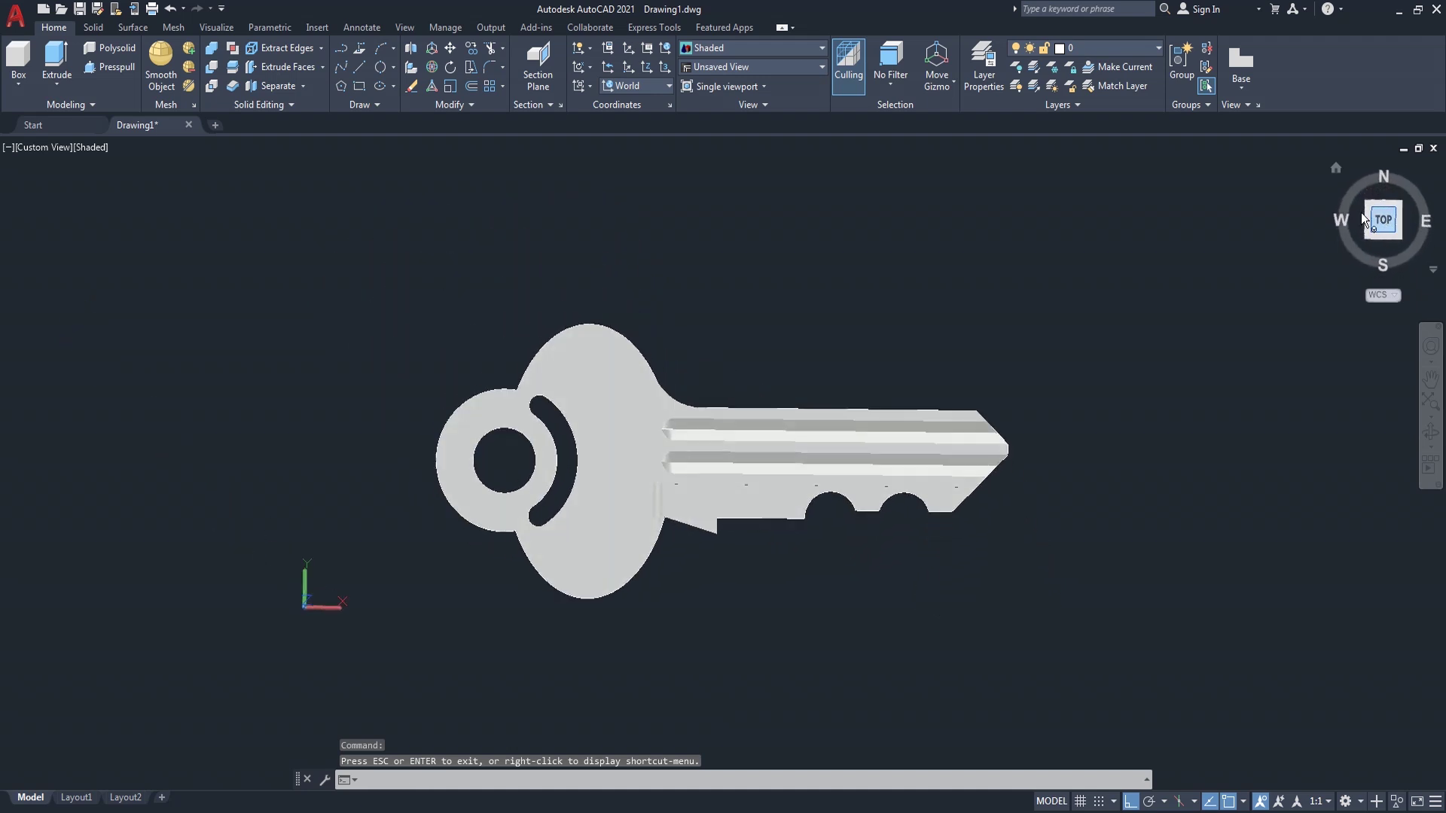
- Draw a 32 × 2 rectangle above the key and switch to SE Isometric view
{"action": "left_click", "coordinate": [360, 88]}
{"action": "left_click", "coordinate": [666, 301]}
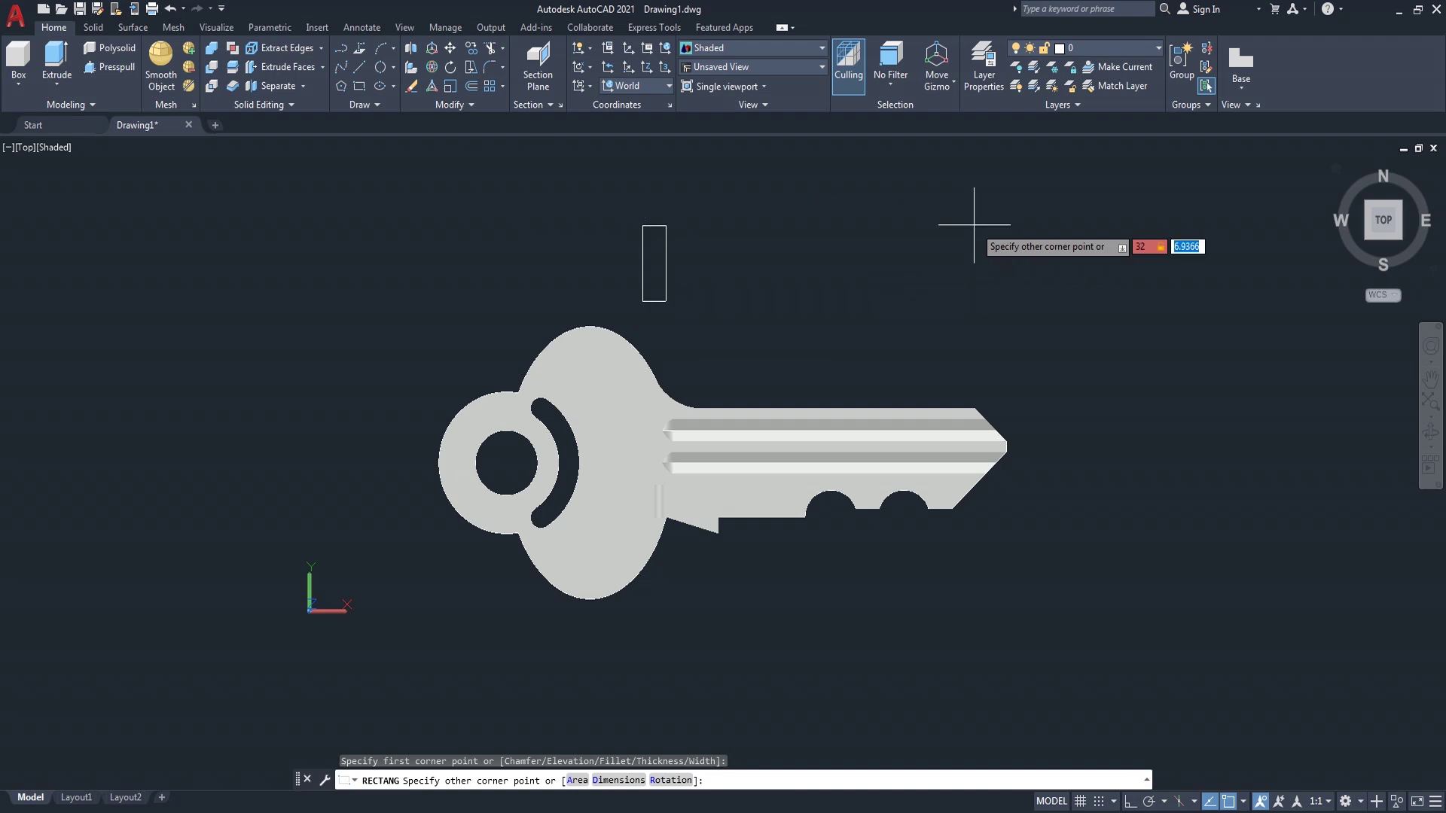
{"action": "key", "text": "Return"}
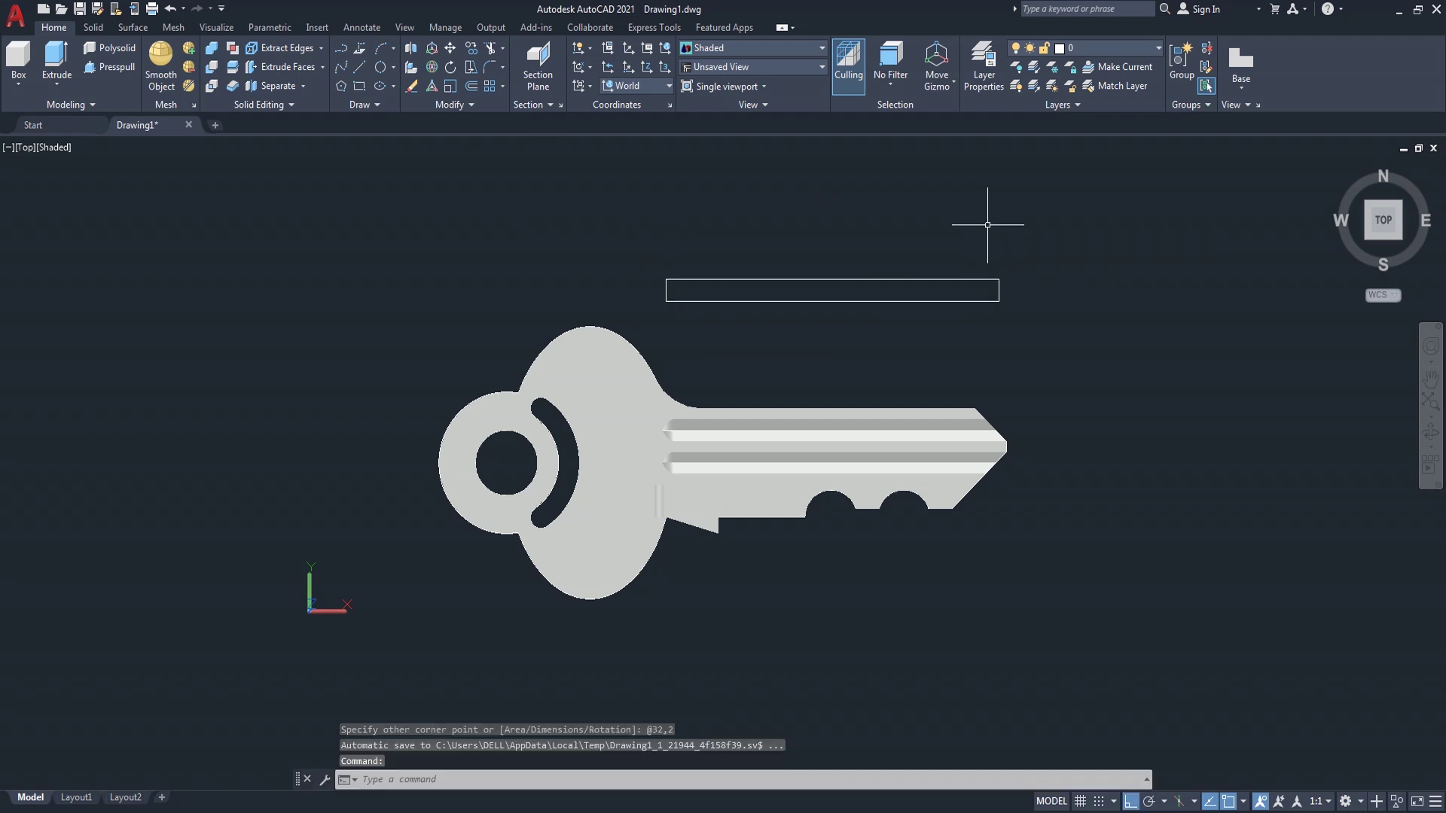
{"action": "left_click", "coordinate": [1401, 240]}
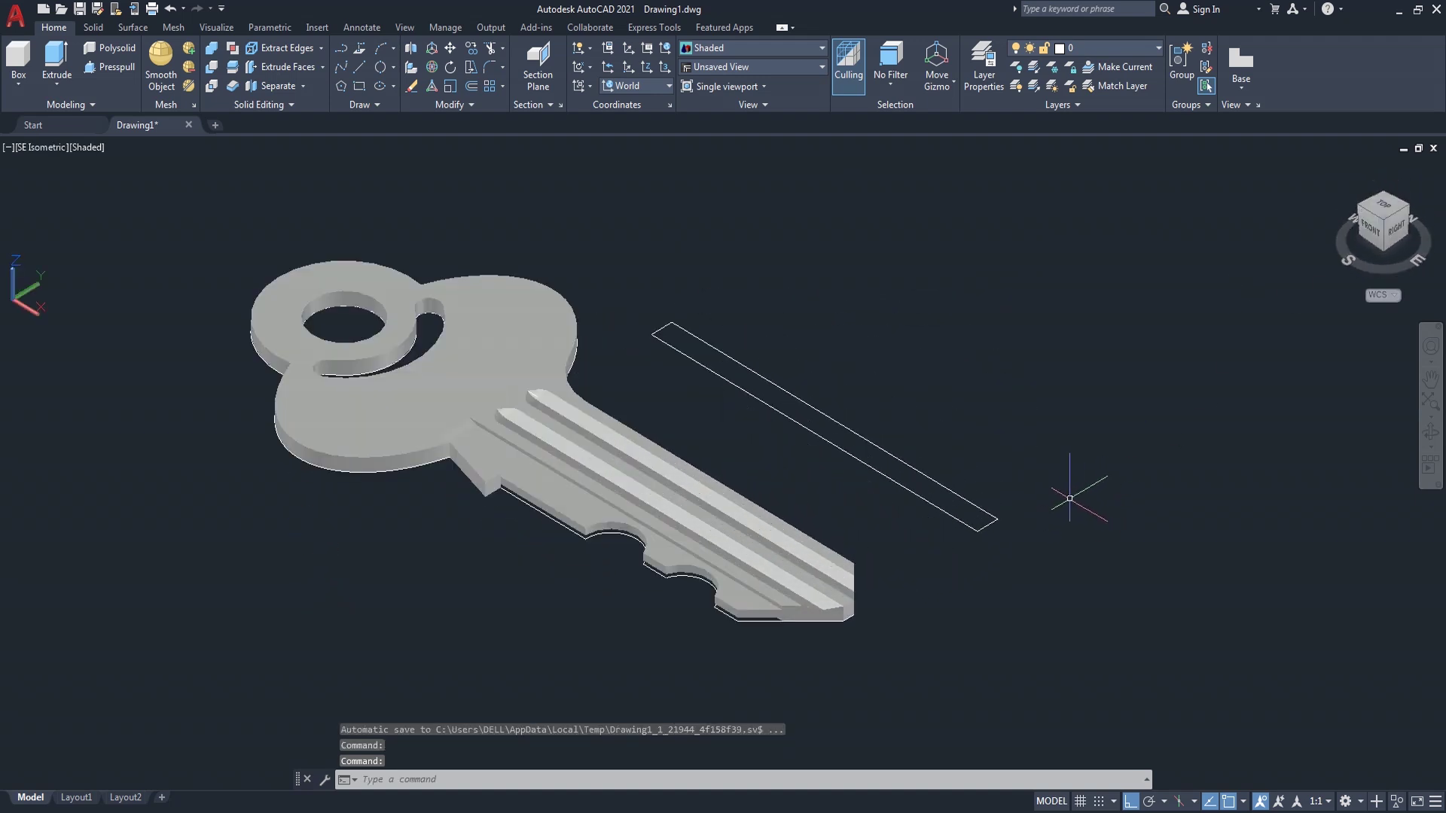
- Extrude the rectangle to a height of 0.3 to form a thin bar
{"action": "type", "text": "ext"}
{"action": "key", "text": "Return"}
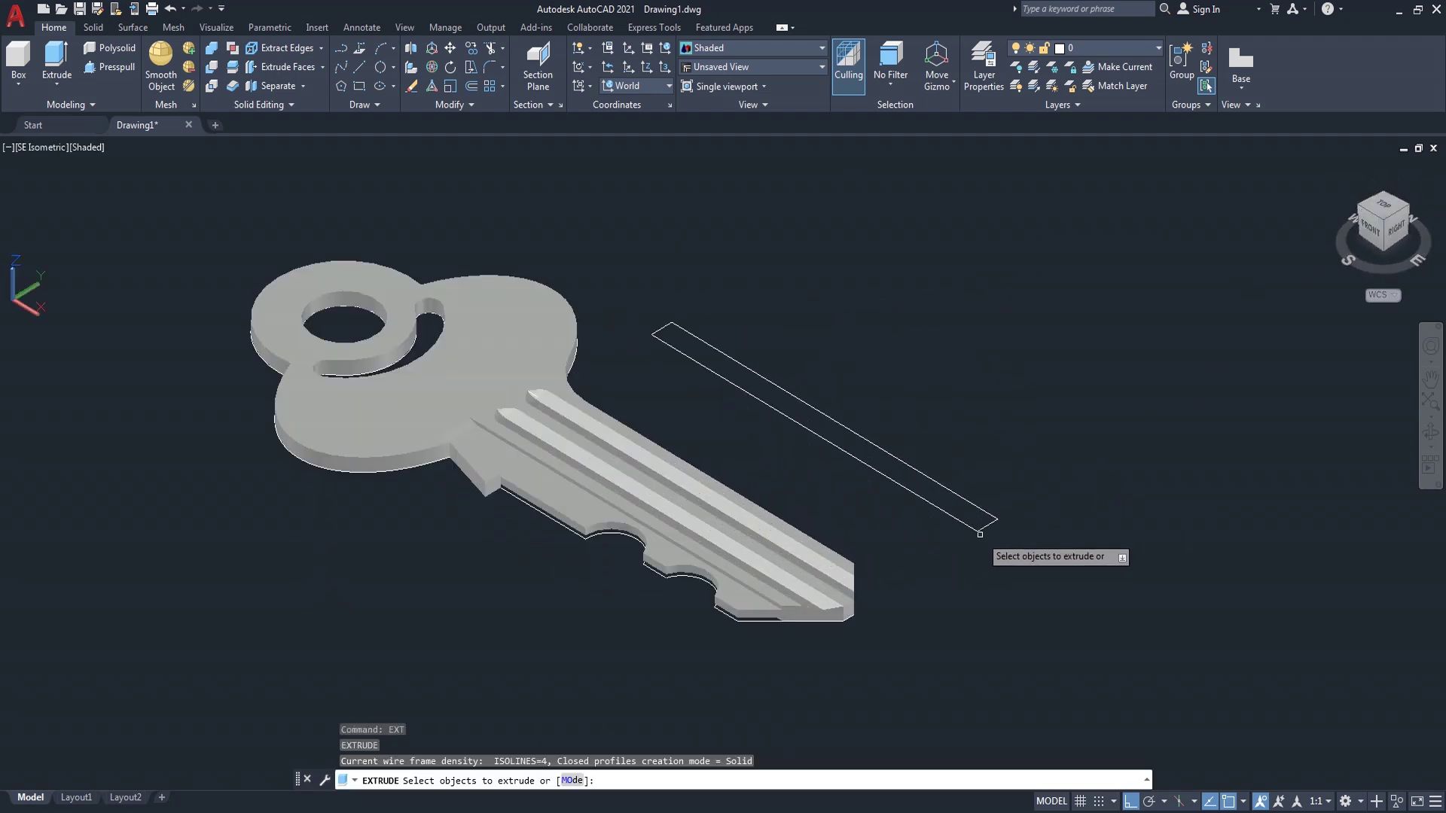
{"action": "left_click", "coordinate": [981, 529]}
{"action": "key", "text": "Return"}
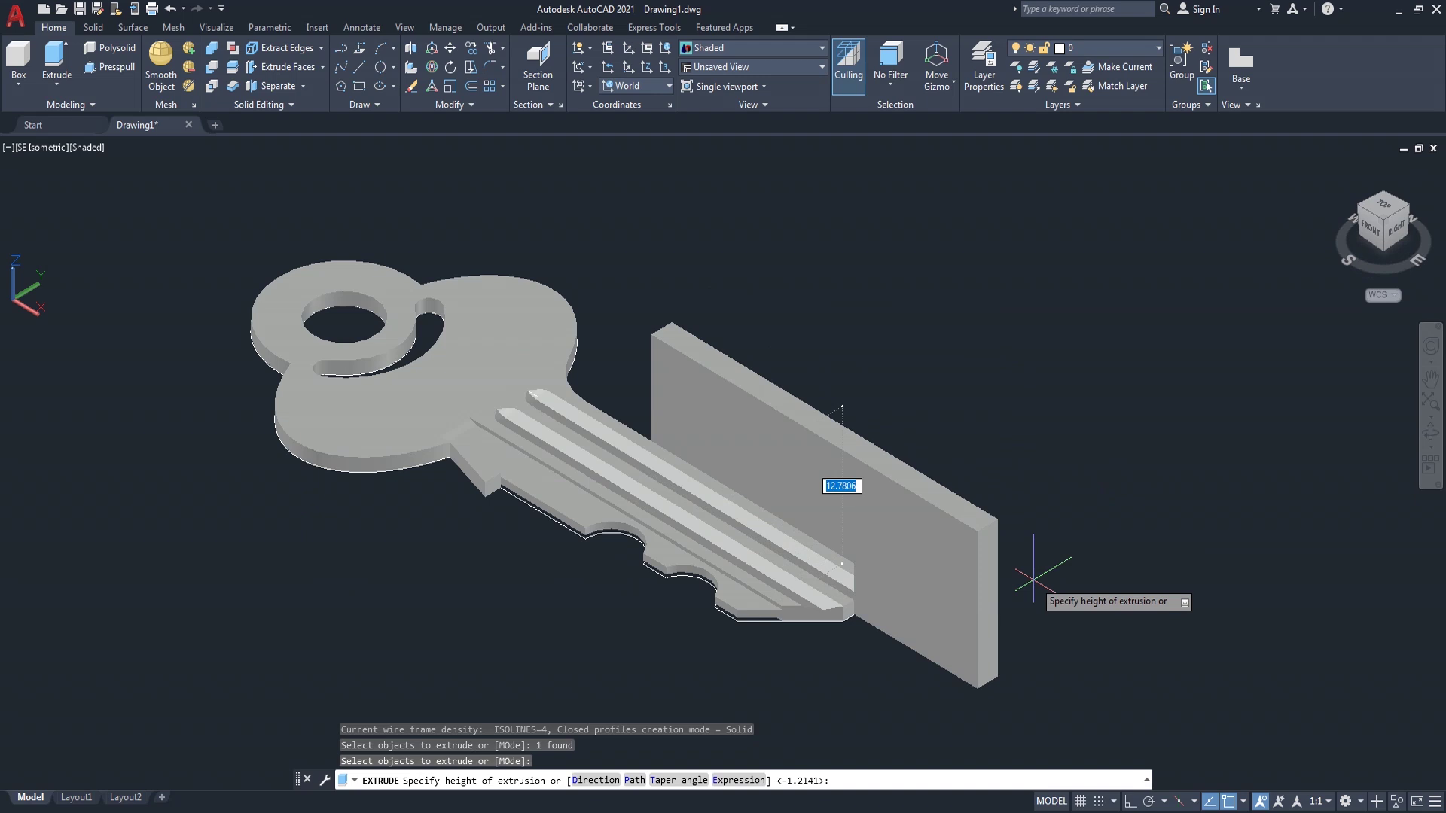
{"action": "key", "text": "Return"}
{"action": "scroll", "coordinate": [988, 542], "scroll_direction": "up", "scroll_amount": 4}
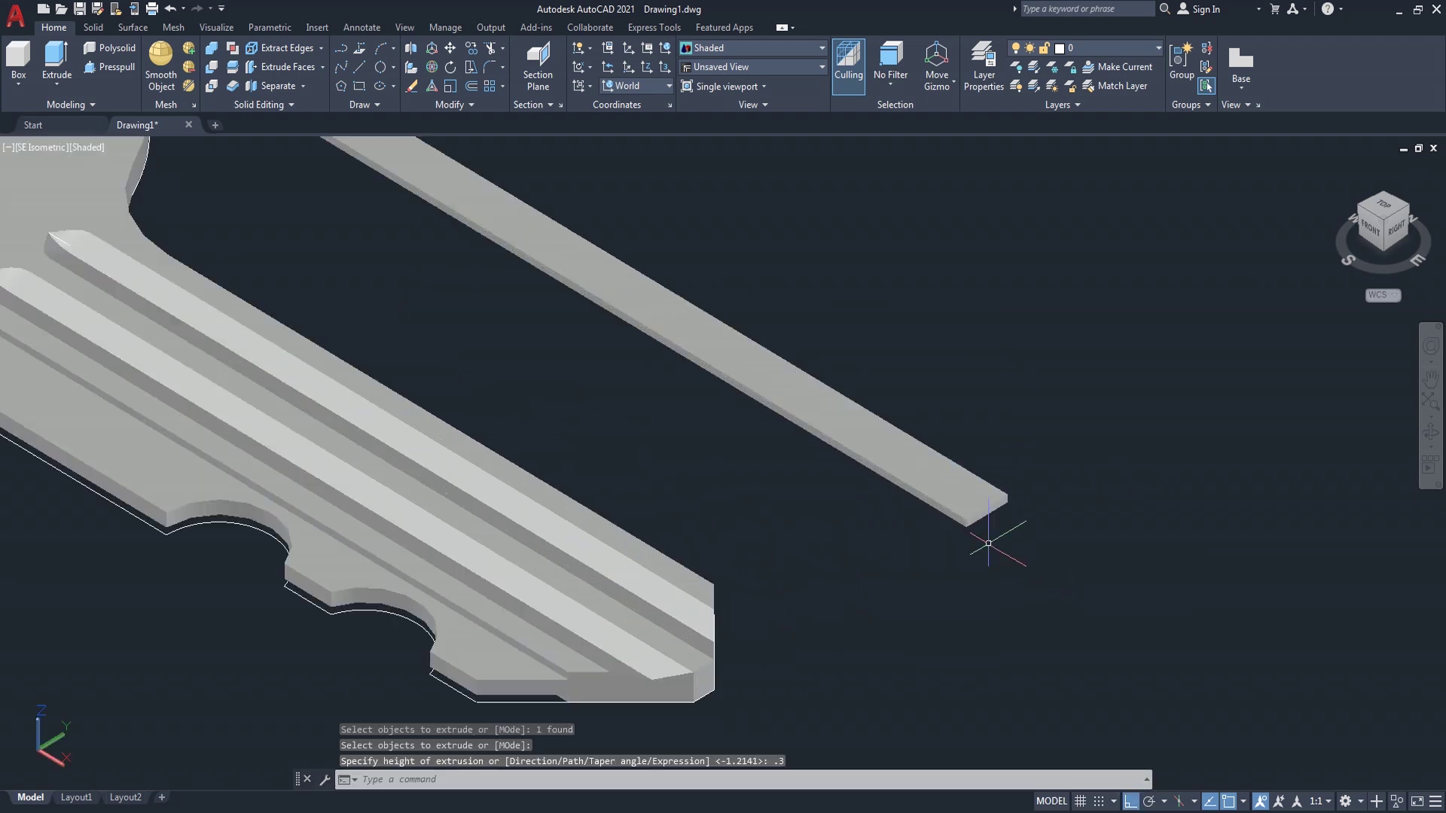
{"action": "type", "text": "m"}
{"action": "key", "text": "Return"}
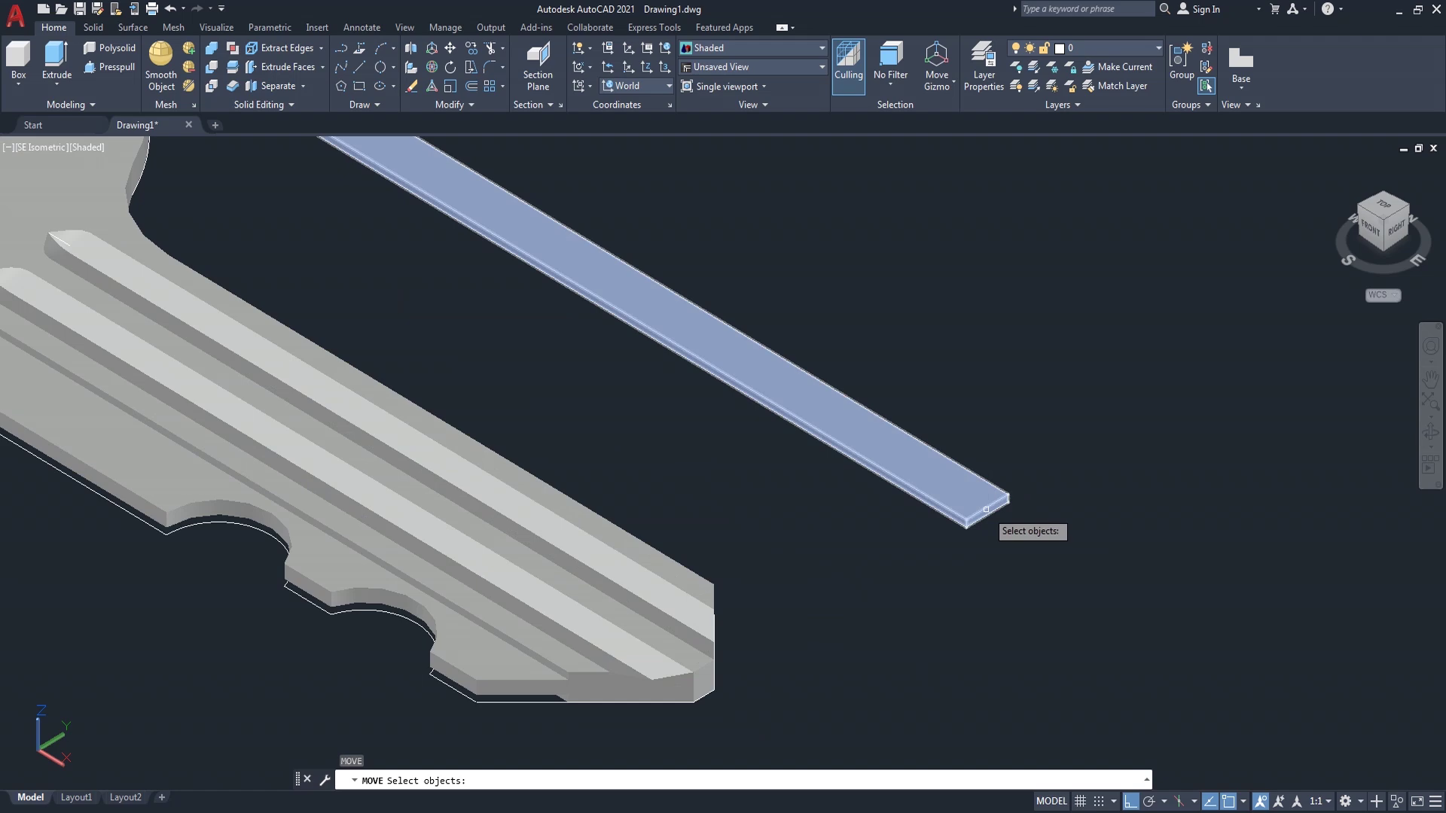
- Move the thin bar from its end corner onto the key's tip corner
{"action": "left_click", "coordinate": [988, 520]}
{"action": "key", "text": "Return"}
{"action": "scroll", "coordinate": [1000, 531], "scroll_direction": "up", "scroll_amount": 3}
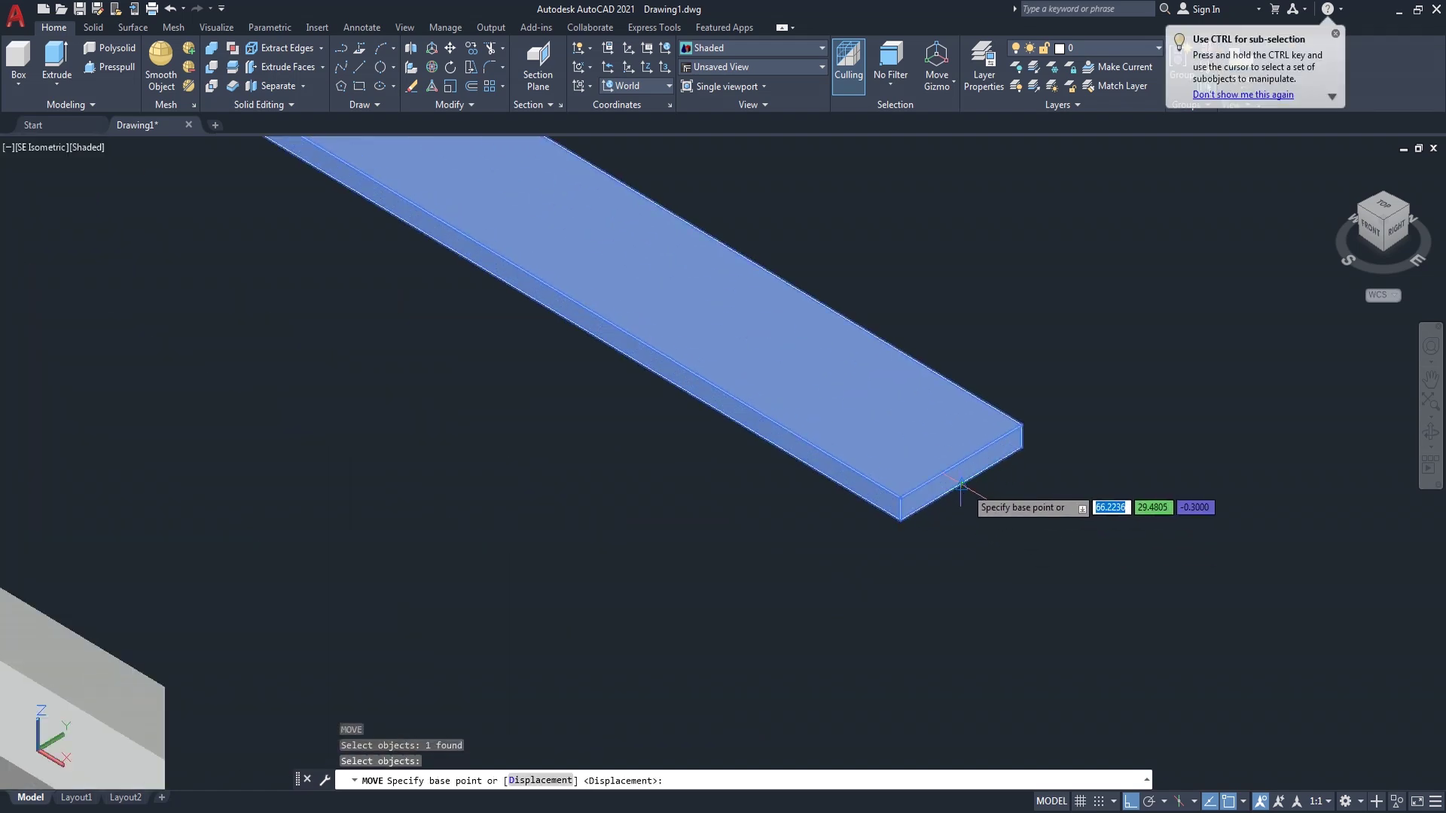
{"action": "left_click", "coordinate": [961, 486]}
{"action": "scroll", "coordinate": [964, 493], "scroll_direction": "down", "scroll_amount": 3}
{"action": "scroll", "coordinate": [864, 590], "scroll_direction": "down", "scroll_amount": 2}
{"action": "scroll", "coordinate": [682, 598], "scroll_direction": "up", "scroll_amount": 5}
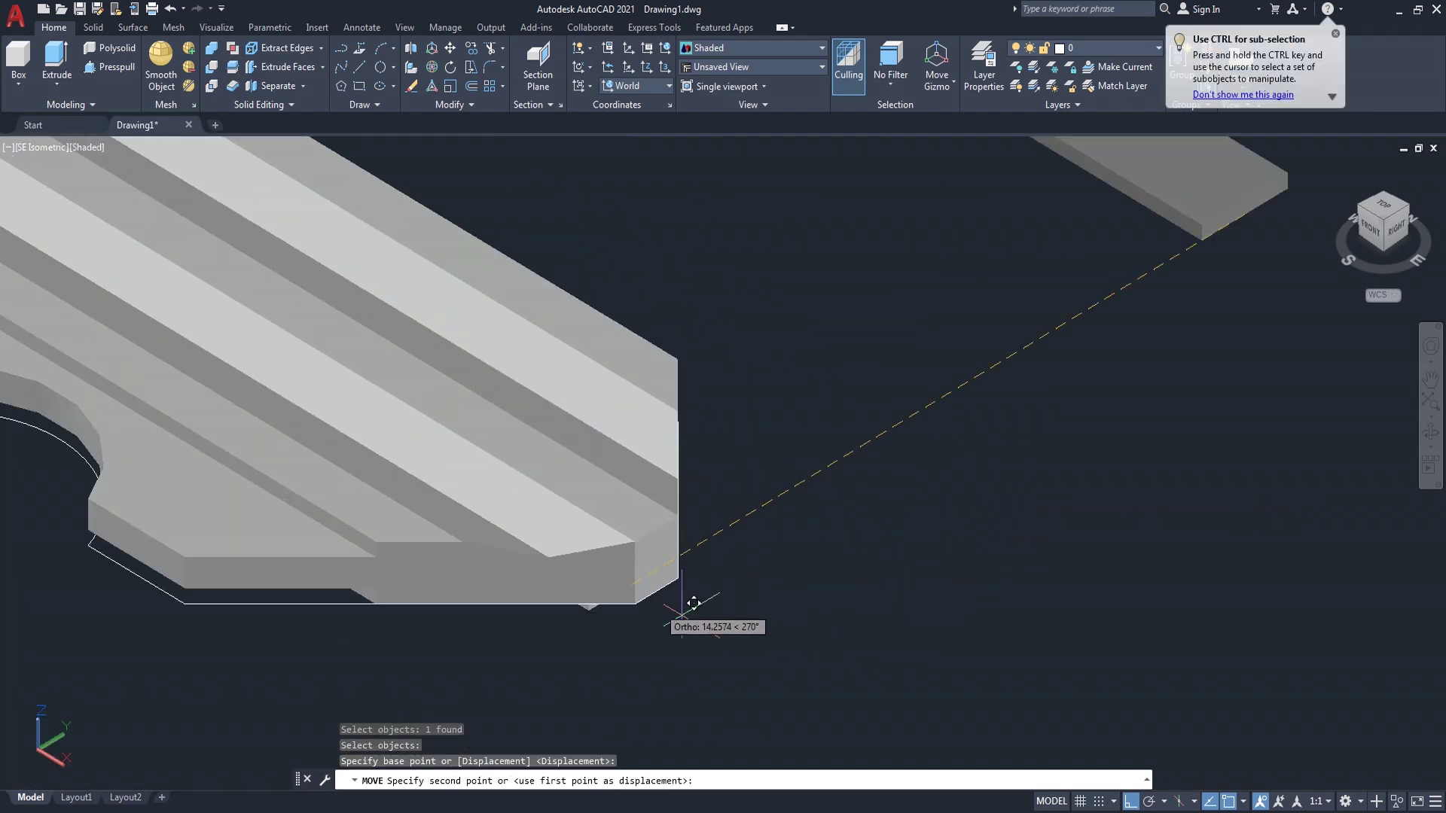
{"action": "left_click", "coordinate": [656, 592]}
- Subtract the bar from the key solid and turn the view to the underside
{"action": "type", "text": "s"}
{"action": "key", "text": "Return"}
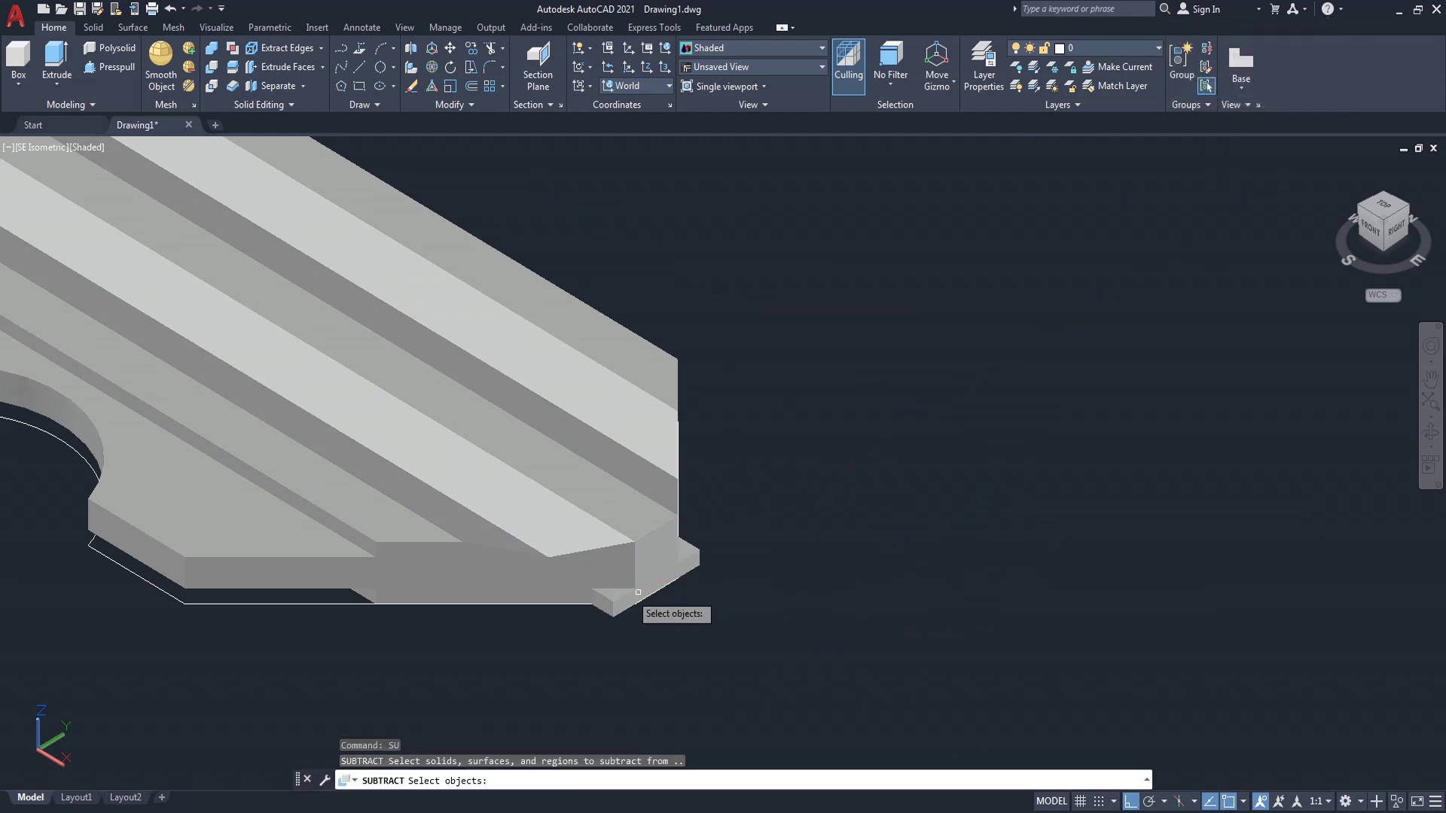
{"action": "left_click", "coordinate": [608, 603]}
{"action": "key", "text": "Return"}
{"action": "left_click", "coordinate": [607, 608]}
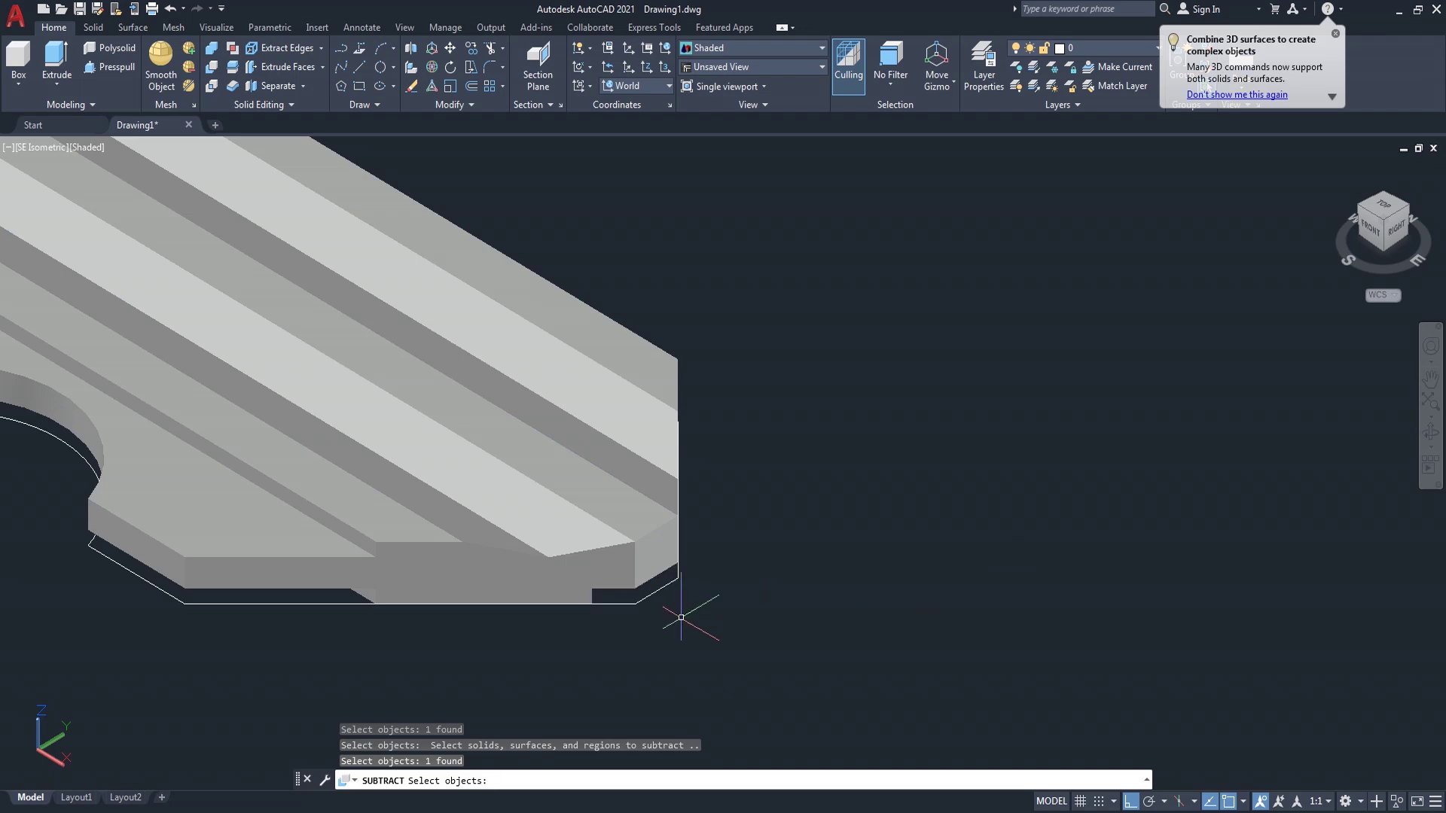
{"action": "key", "text": "Return"}
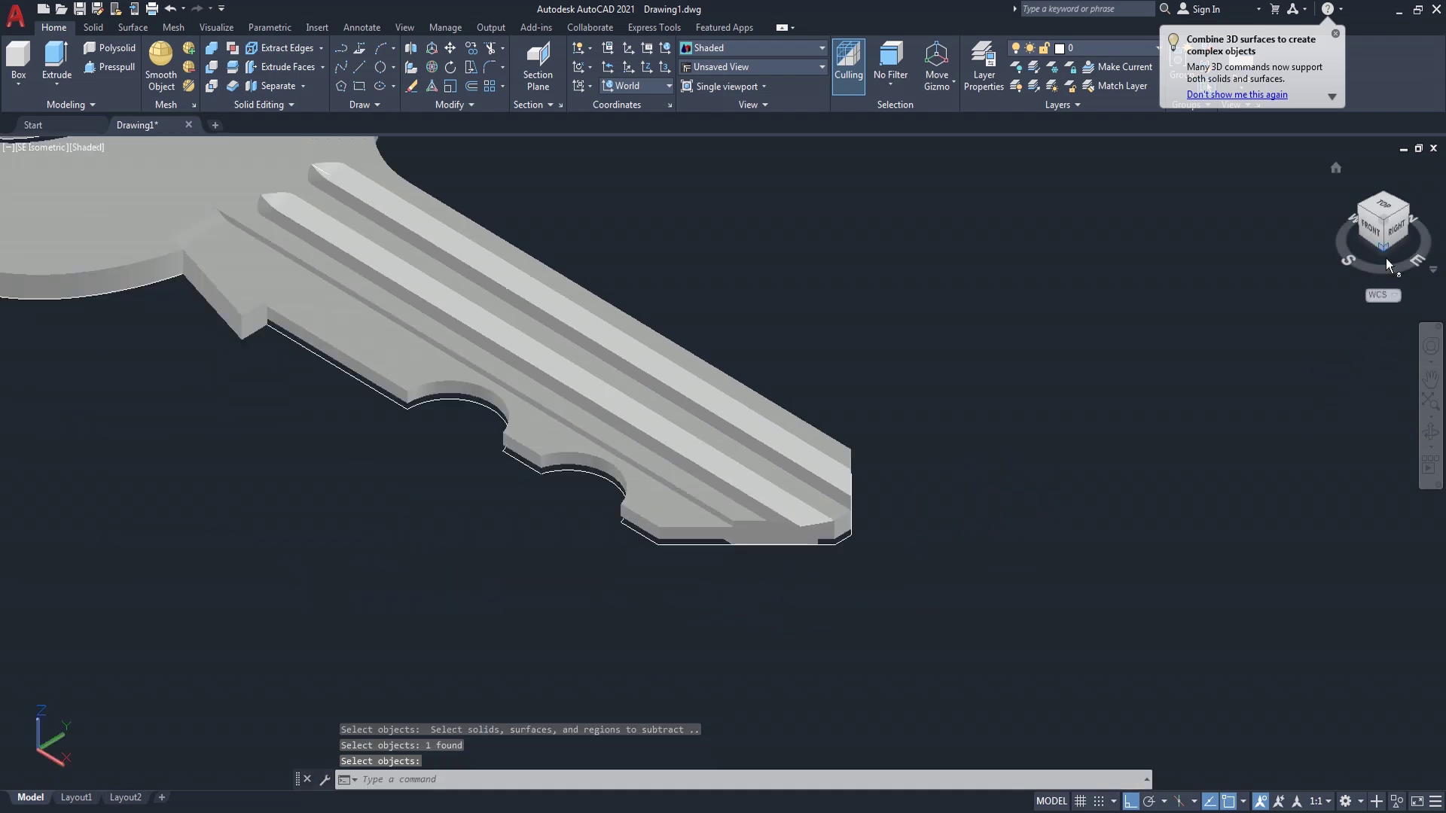
{"action": "left_click", "coordinate": [1385, 253]}
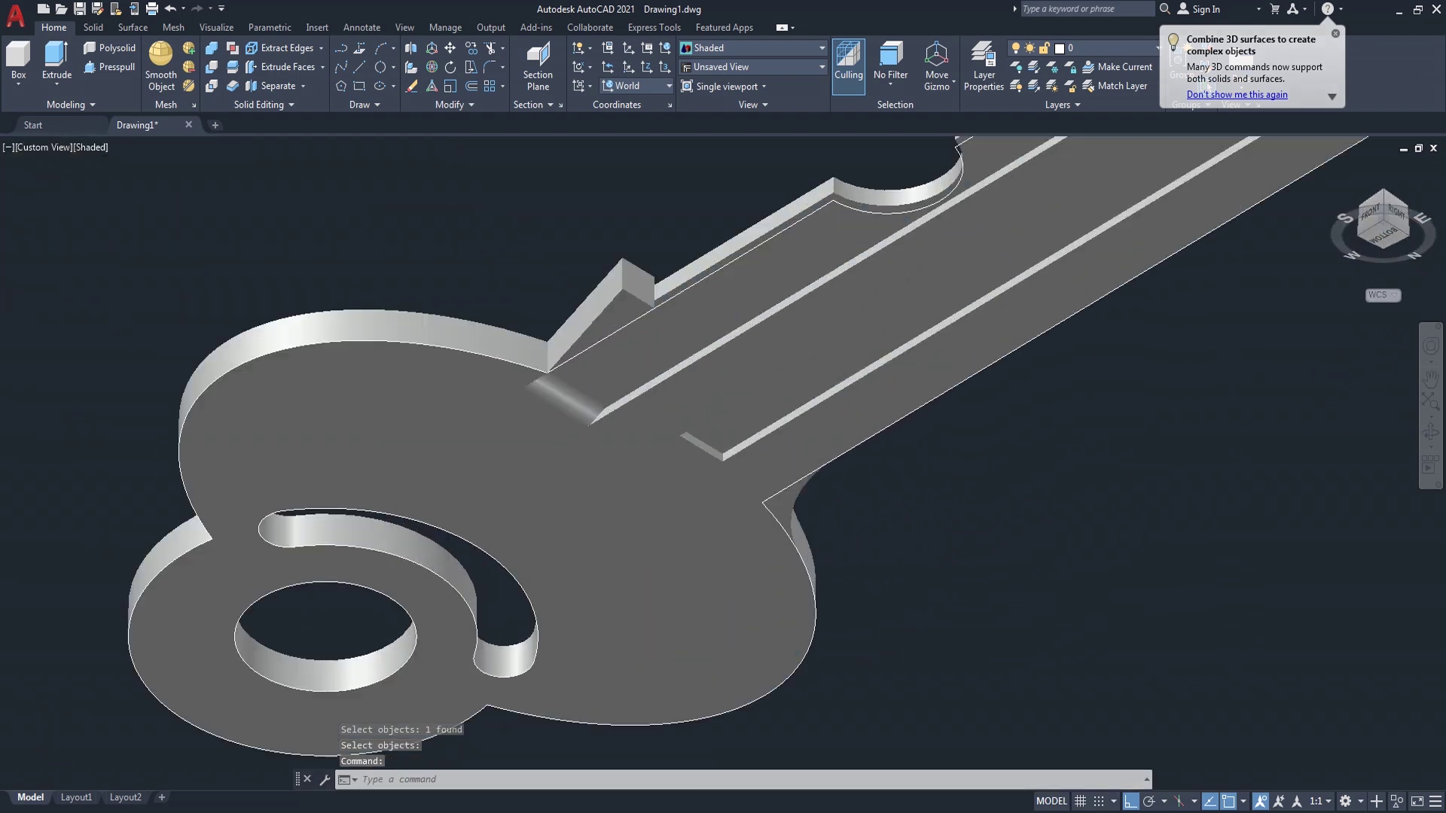
- Fillet the end edges of both underside grooves with a 1-unit radius
{"action": "scroll", "coordinate": [715, 489], "scroll_direction": "up", "scroll_amount": 2}
{"action": "key", "text": "Return"}
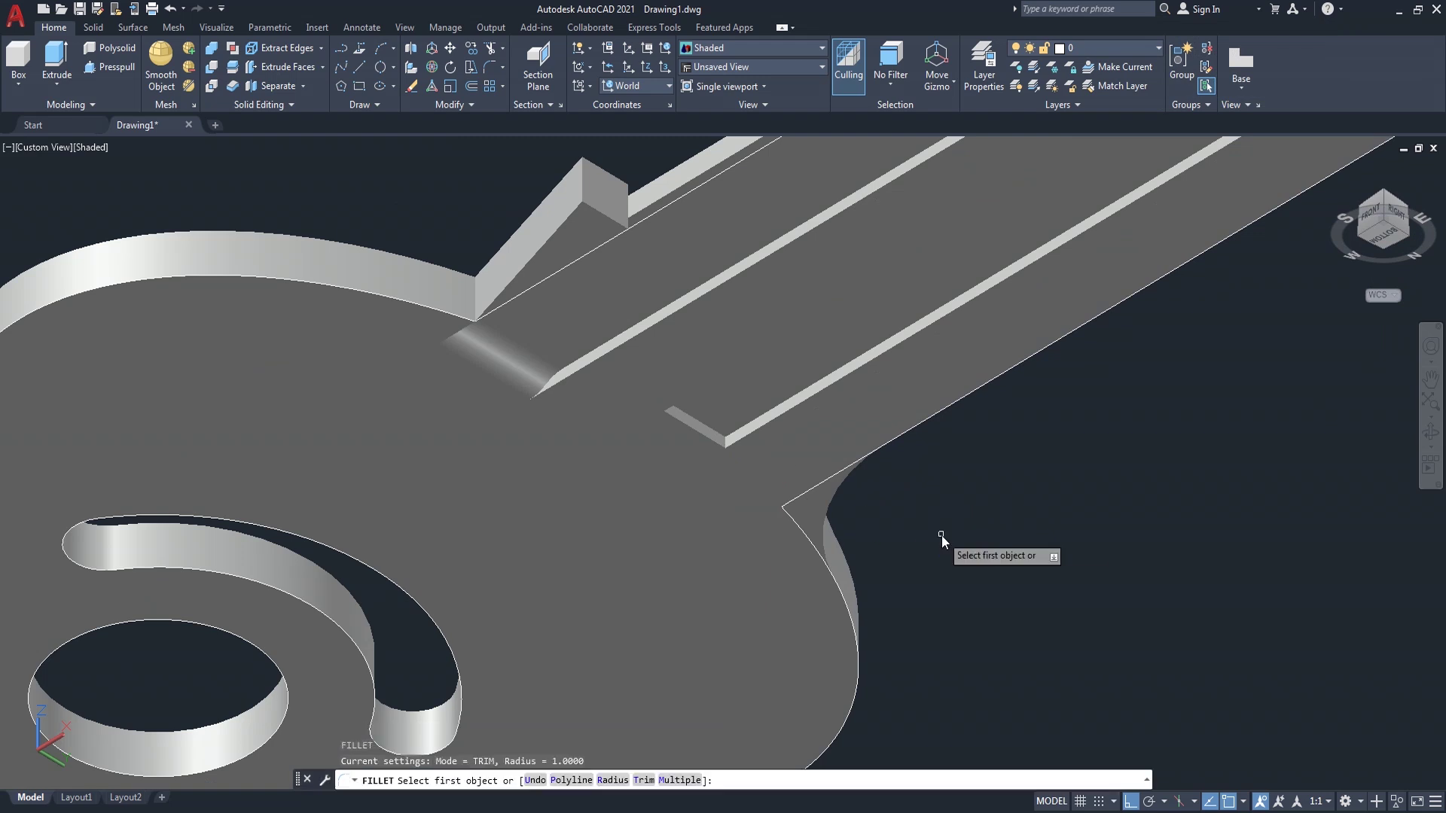
{"action": "type", "text": "r"}
{"action": "key", "text": "Return"}
{"action": "key", "text": "Return"}
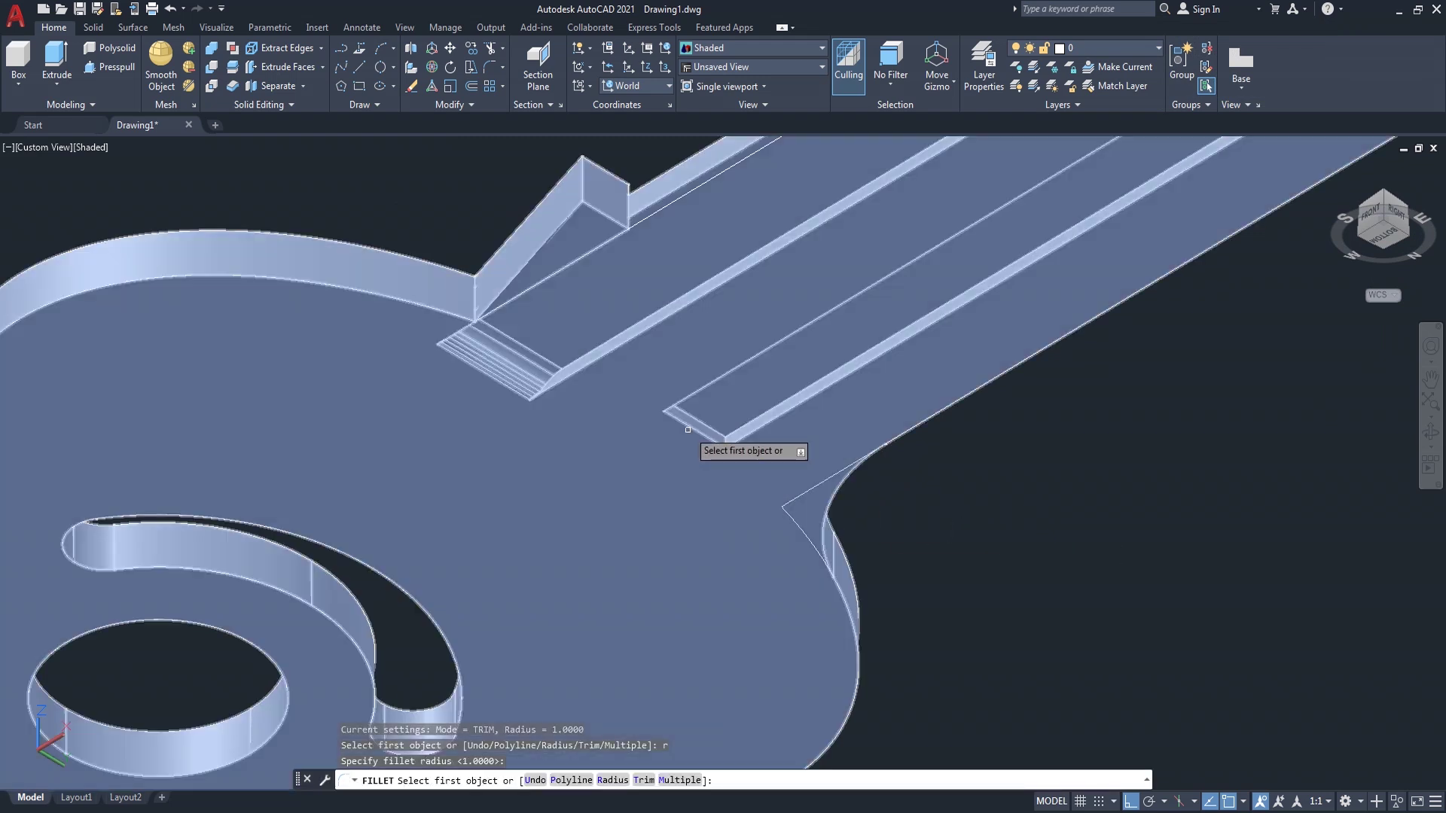
{"action": "left_click", "coordinate": [687, 425]}
{"action": "key", "text": "Return"}
{"action": "key", "text": "Return"}
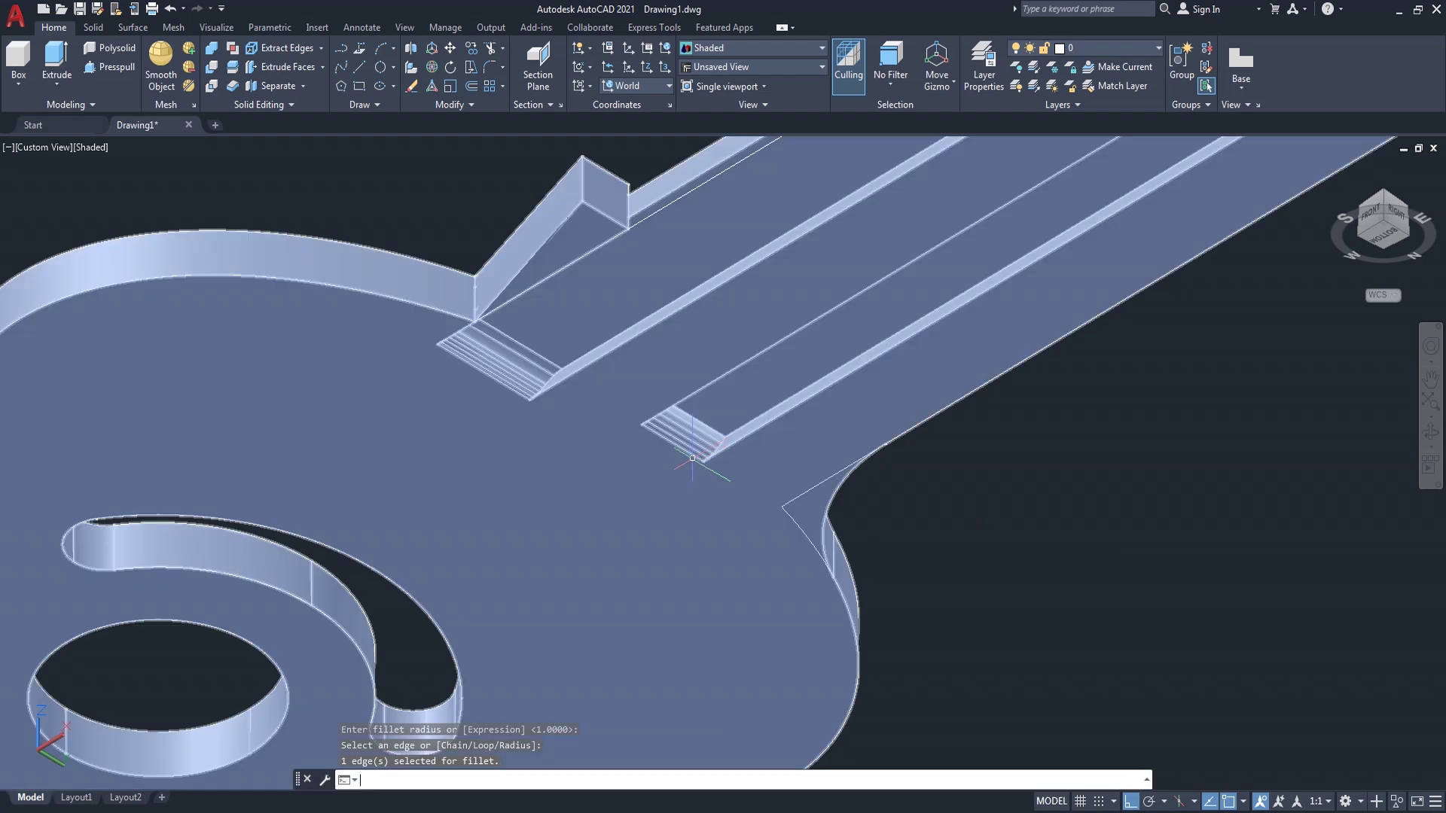
{"action": "key", "text": "Return"}
{"action": "left_click", "coordinate": [706, 424]}
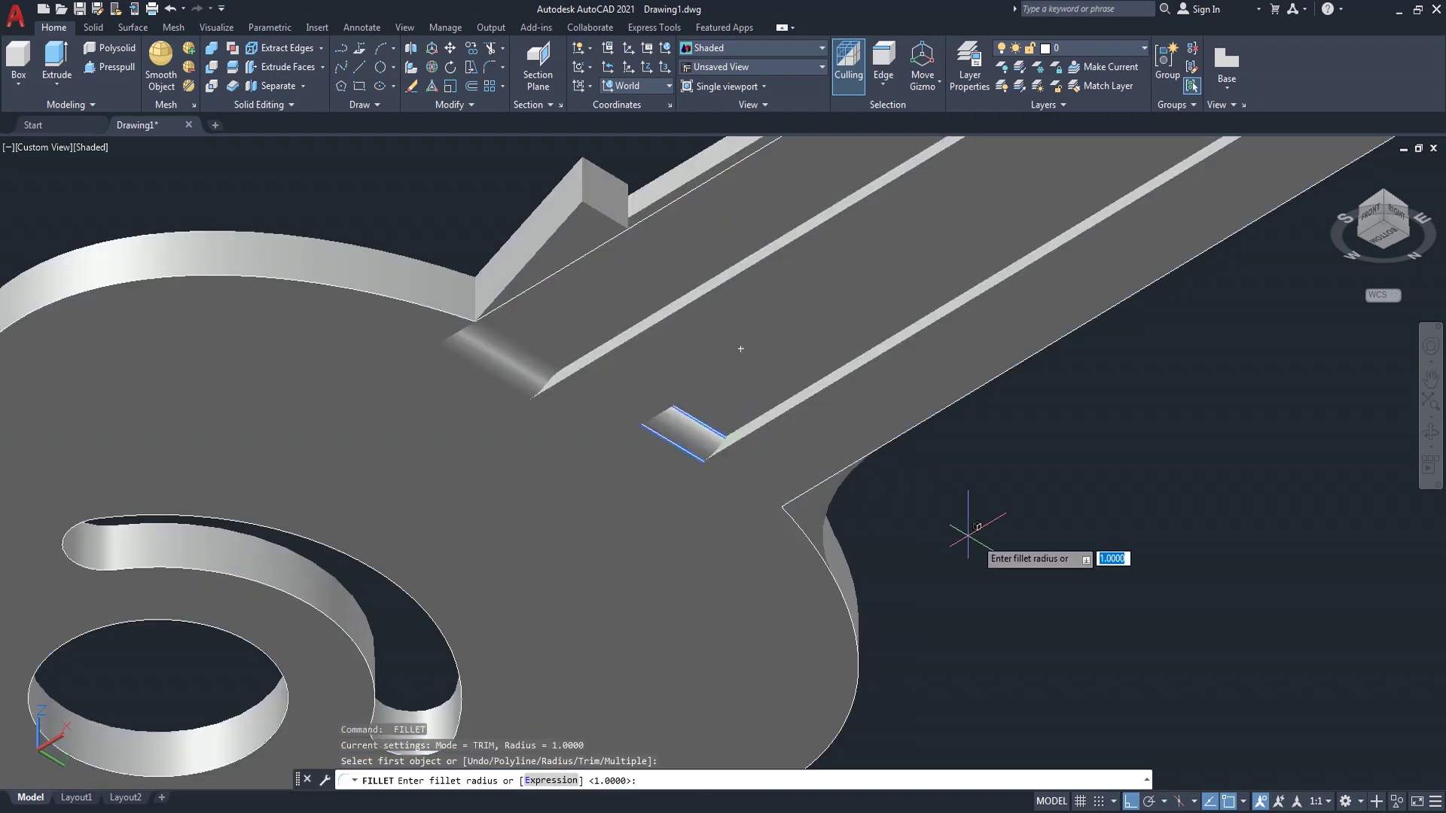
{"action": "key", "text": "Return"}
{"action": "key", "text": "Return"}
{"action": "scroll", "coordinate": [1009, 528], "scroll_direction": "down", "scroll_amount": 5}
{"action": "scroll", "coordinate": [1024, 518], "scroll_direction": "up", "scroll_amount": 2}
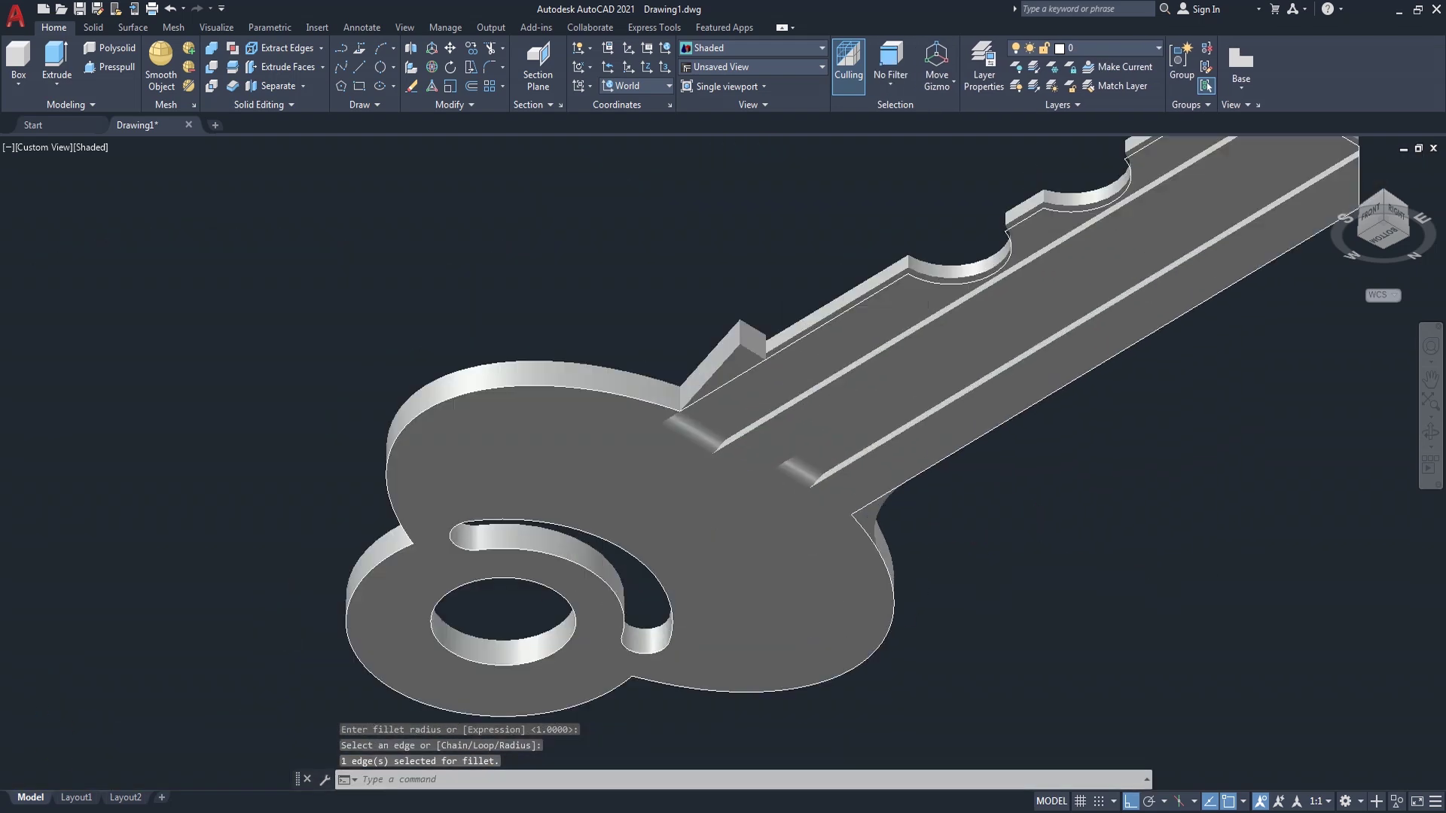
{"action": "left_click", "coordinate": [1429, 435]}
{"action": "mouse_move", "coordinate": [1016, 490]}
{"action": "left_mouse_down"}
{"action": "mouse_move", "coordinate": [603, 494]}
{"action": "mouse_move", "coordinate": [965, 572]}
{"action": "mouse_move", "coordinate": [984, 471]}
{"action": "mouse_move", "coordinate": [1013, 536]}
{"action": "mouse_move", "coordinate": [936, 652]}
{"action": "mouse_move", "coordinate": [862, 550]}
{"action": "mouse_move", "coordinate": [735, 543]}
{"action": "mouse_move", "coordinate": [907, 575]}
{"action": "mouse_move", "coordinate": [833, 542]}
{"action": "mouse_move", "coordinate": [873, 445]}
{"action": "mouse_move", "coordinate": [935, 387]}
{"action": "mouse_move", "coordinate": [894, 462]}
{"action": "mouse_move", "coordinate": [968, 459]}
{"action": "mouse_move", "coordinate": [1089, 498]}
{"action": "mouse_move", "coordinate": [1087, 529]}
{"action": "mouse_move", "coordinate": [938, 477]}
{"action": "mouse_move", "coordinate": [918, 502]}
{"action": "left_mouse_up"}
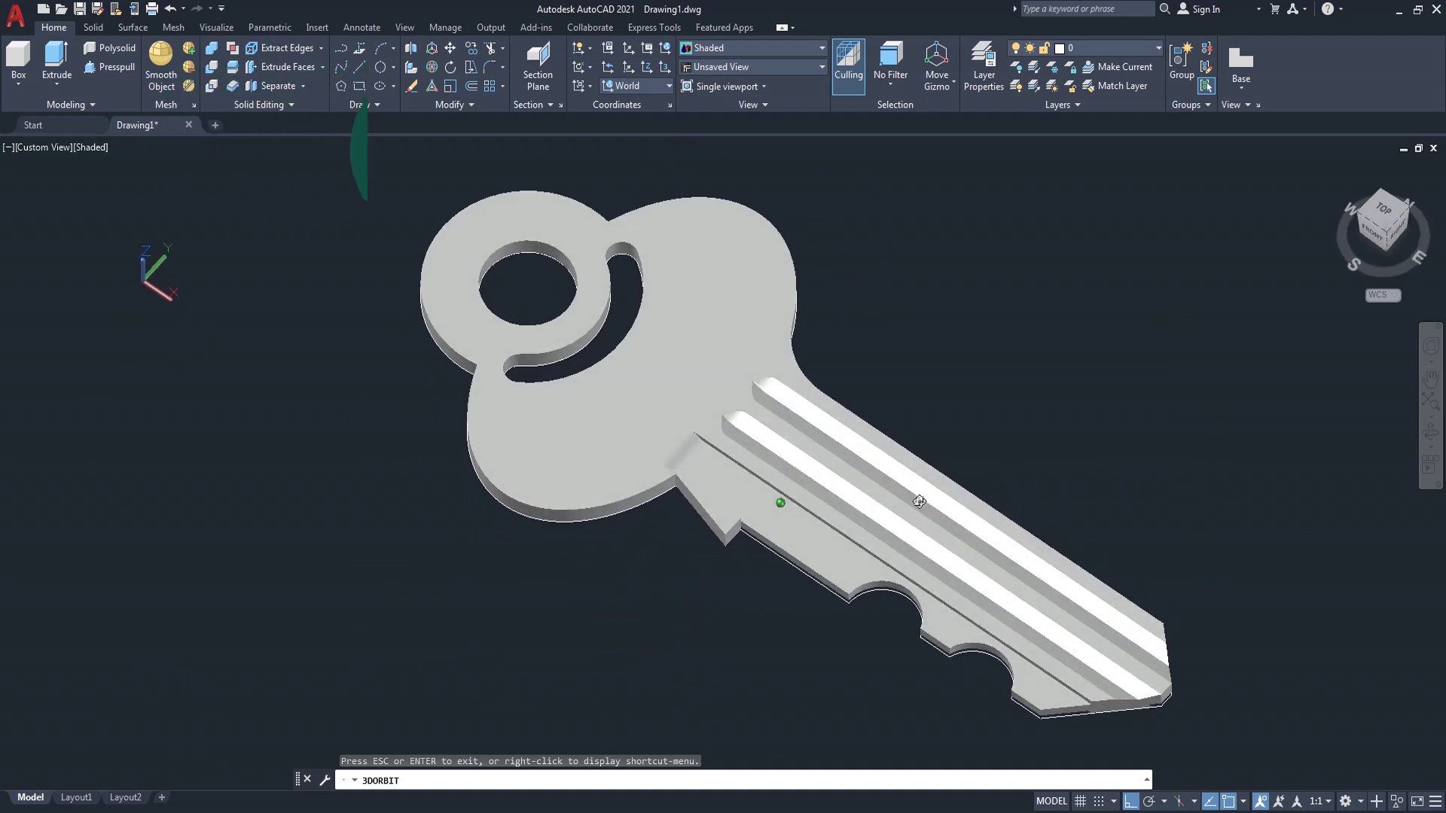
- Pan the orbited key up and left in the view, then exit Orbit
{"action": "scroll", "coordinate": [897, 458], "scroll_direction": "down", "scroll_amount": 1}
{"action": "scroll", "coordinate": [984, 467], "scroll_direction": "up", "scroll_amount": 1}
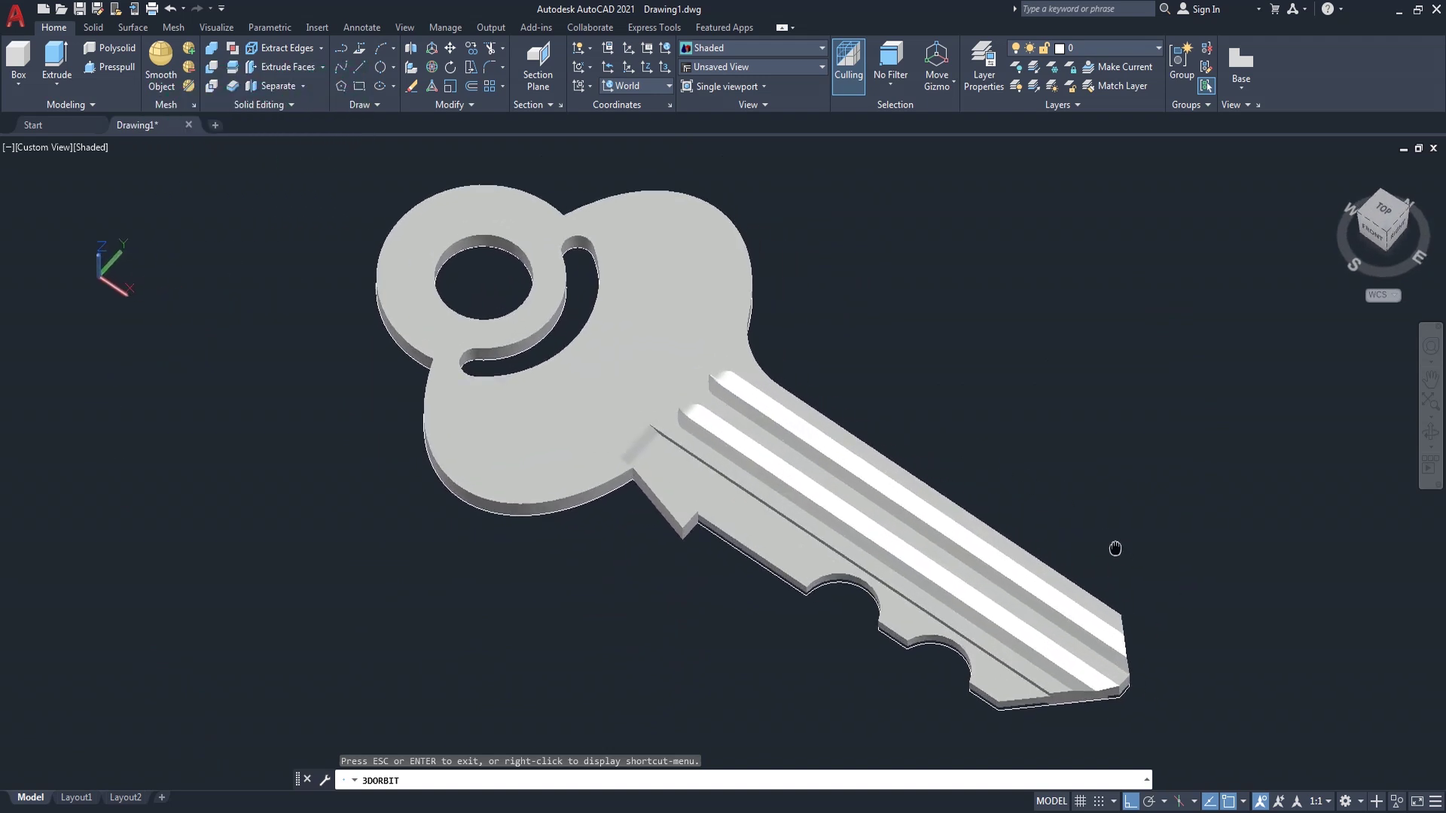
{"action": "middle_click_drag", "start_coordinate": [1113, 548], "coordinate": [1061, 521]}
{"action": "right_click", "coordinate": [1060, 521]}
{"action": "left_click", "coordinate": [1055, 324]}
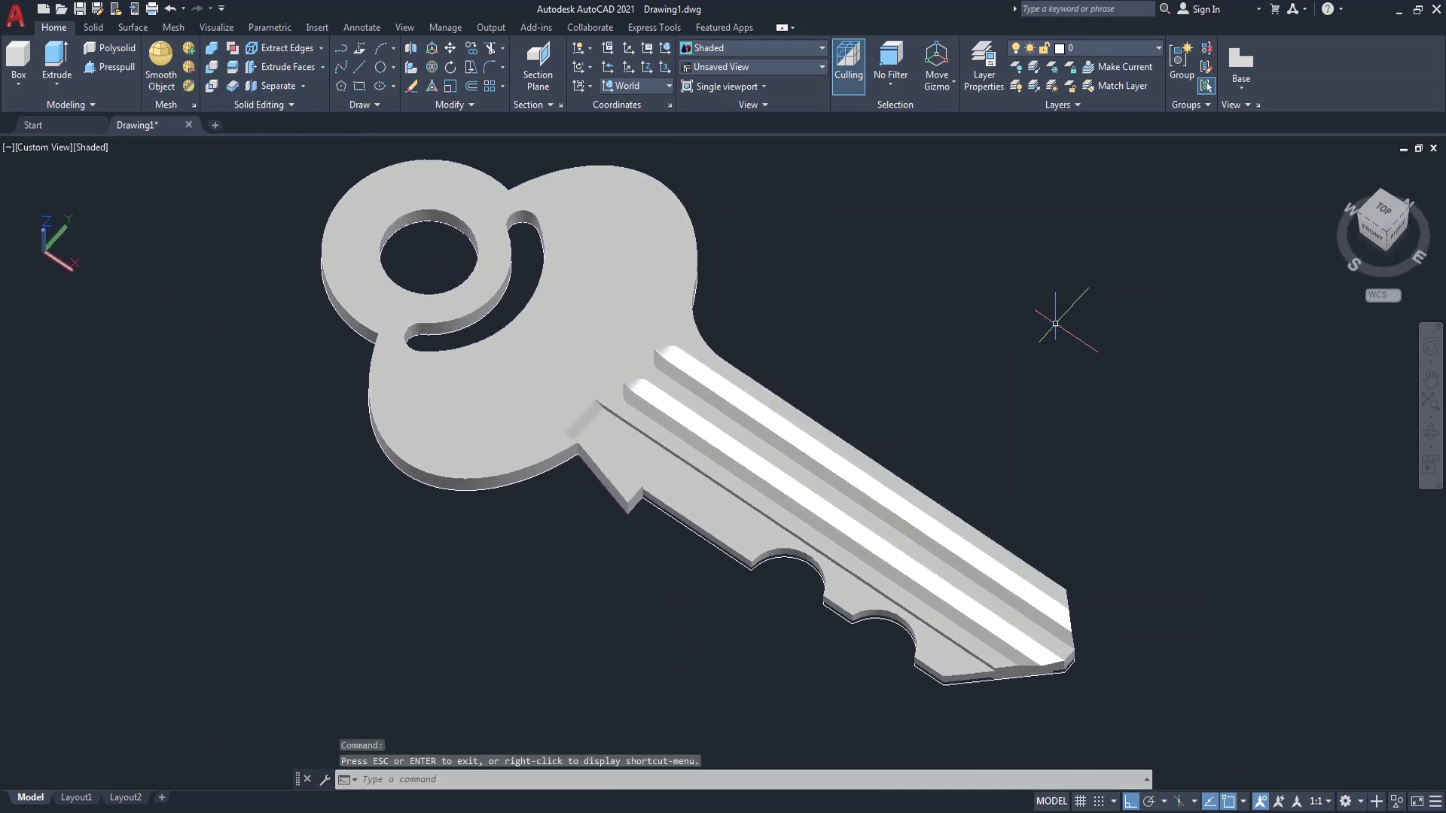